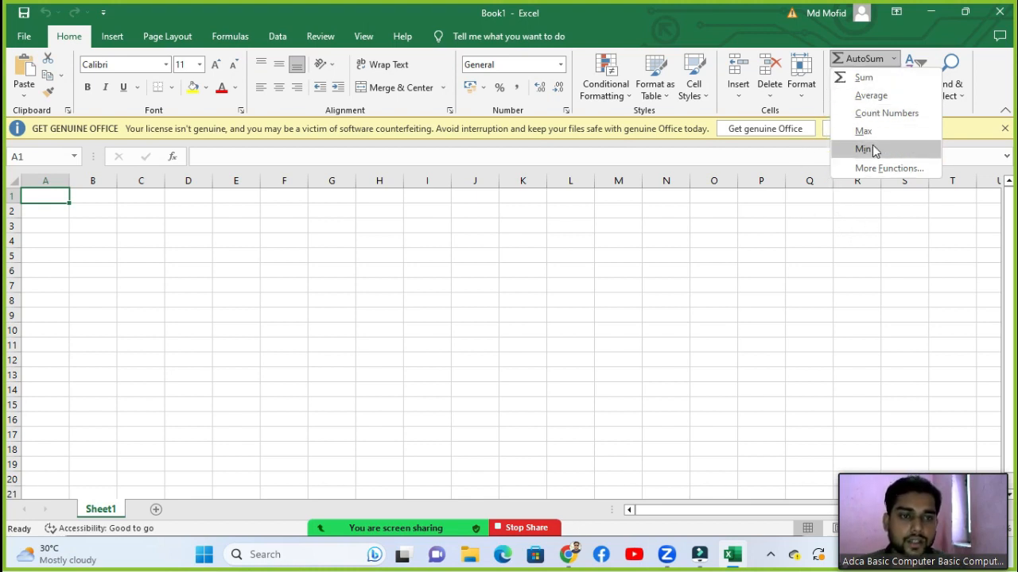
Step: Close the sum options list and click through several cells, ending on D2
{"action": "left_click", "coordinate": [409, 305]}
{"action": "left_click", "coordinate": [321, 274]}
{"action": "left_click", "coordinate": [267, 240]}
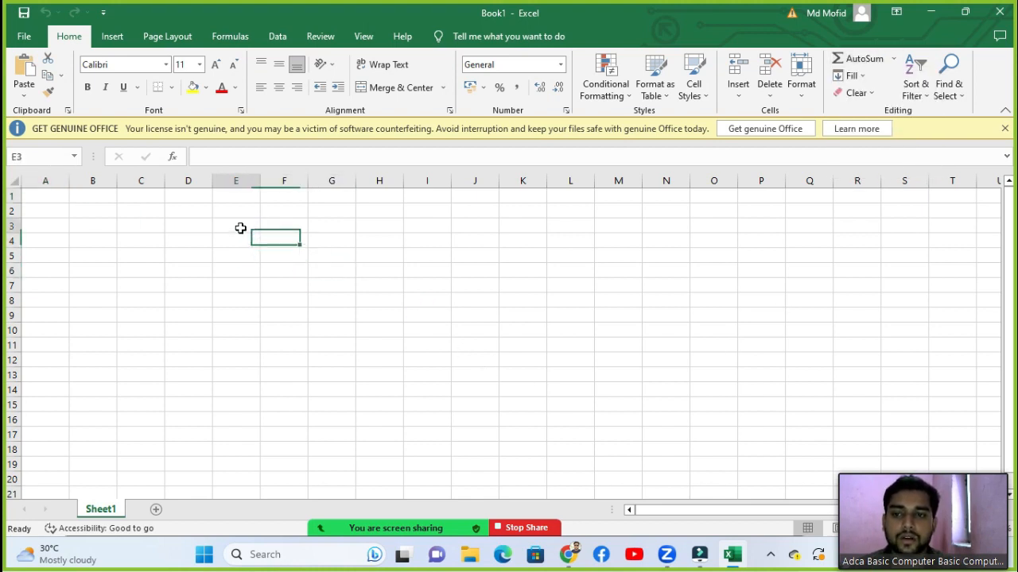
{"action": "left_click", "coordinate": [227, 224]}
{"action": "left_click", "coordinate": [195, 225]}
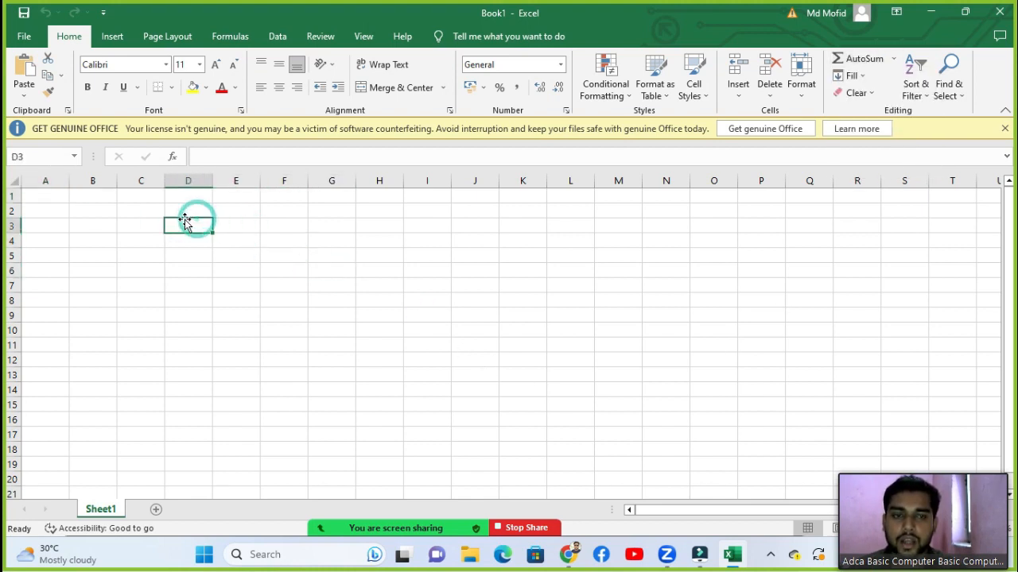
{"action": "left_click", "coordinate": [131, 241]}
{"action": "left_click", "coordinate": [139, 213]}
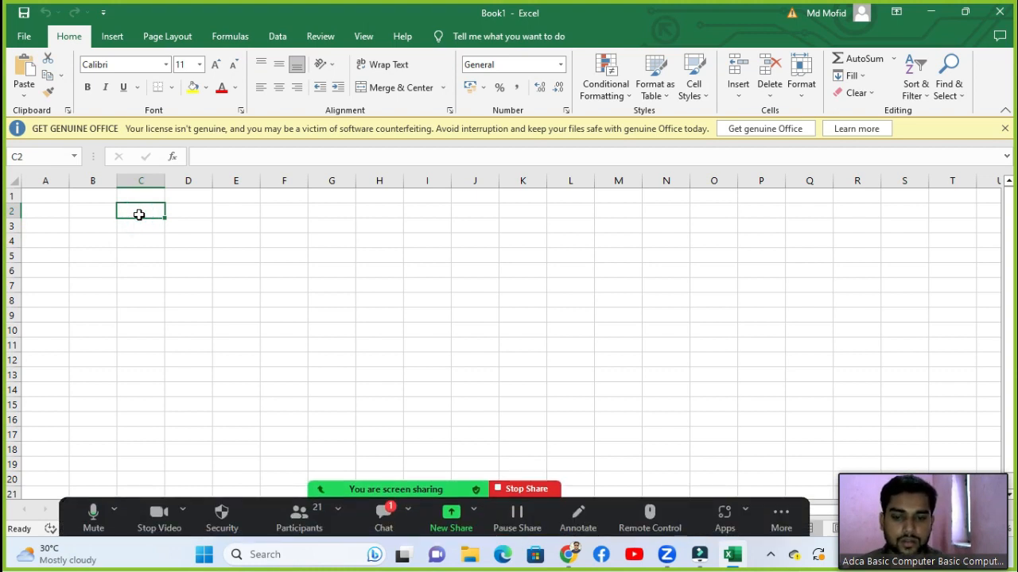
{"action": "left_click", "coordinate": [175, 238]}
{"action": "left_click", "coordinate": [174, 211]}
{"action": "left_click", "coordinate": [182, 221]}
{"action": "left_click", "coordinate": [183, 213]}
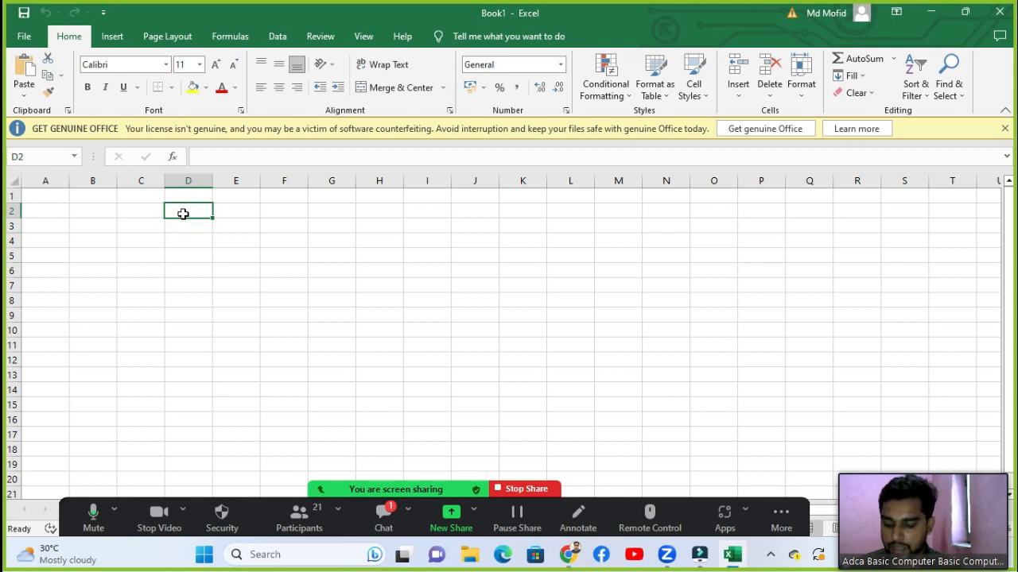
Step: Enter 45, 47, 84, 57, 48 and 45 across D2 to I2
{"action": "type", "text": "45"}
{"action": "key", "text": "Tab"}
{"action": "type", "text": "47"}
{"action": "key", "text": "Tab"}
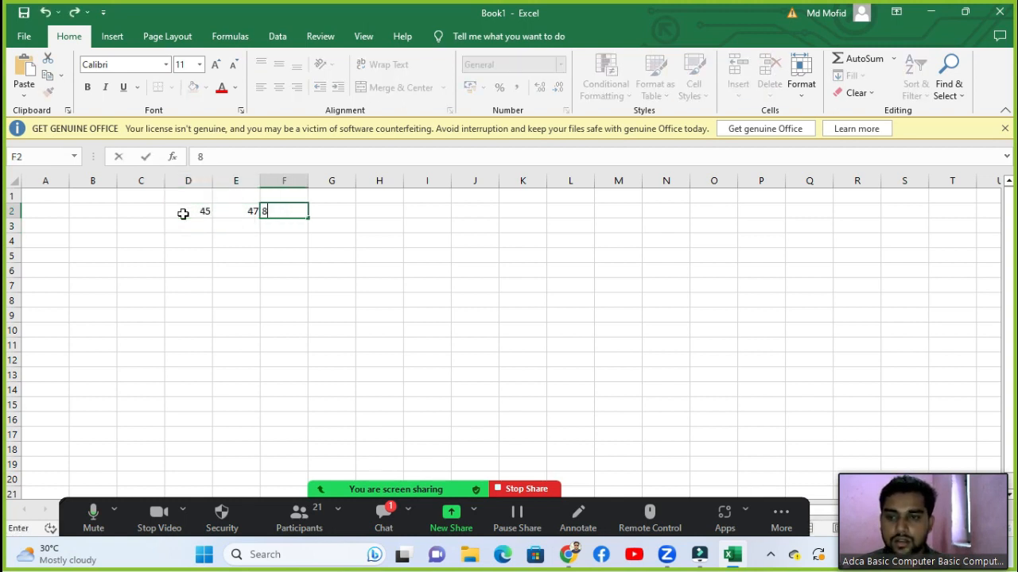
{"action": "type", "text": "84"}
{"action": "key", "text": "Tab"}
{"action": "key", "text": "Tab"}
{"action": "type", "text": "67"}
{"action": "key", "text": "Tab"}
{"action": "type", "text": "48"}
{"action": "key", "text": "Tab"}
{"action": "type", "text": "45"}
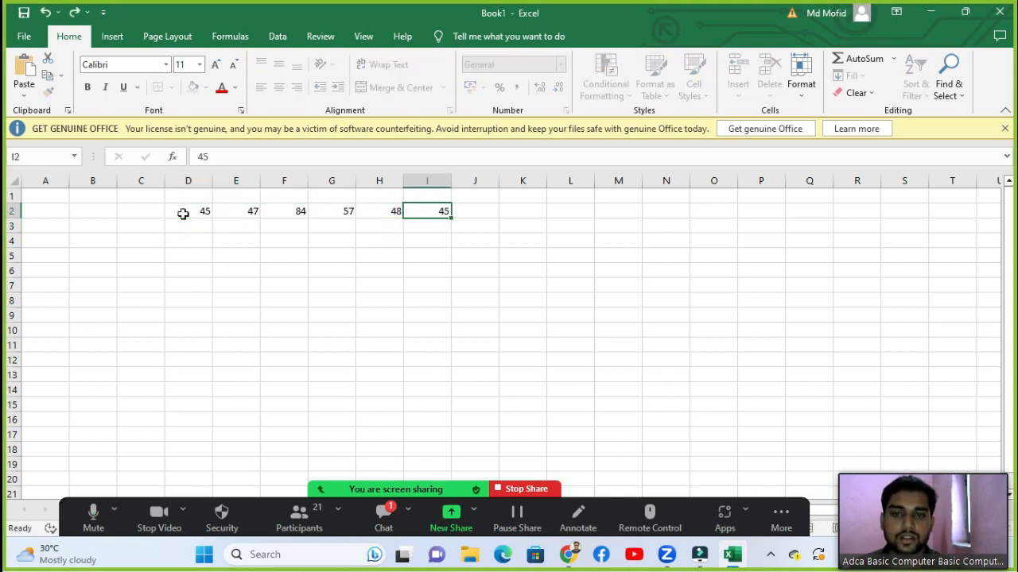
{"action": "key", "text": "Tab"}
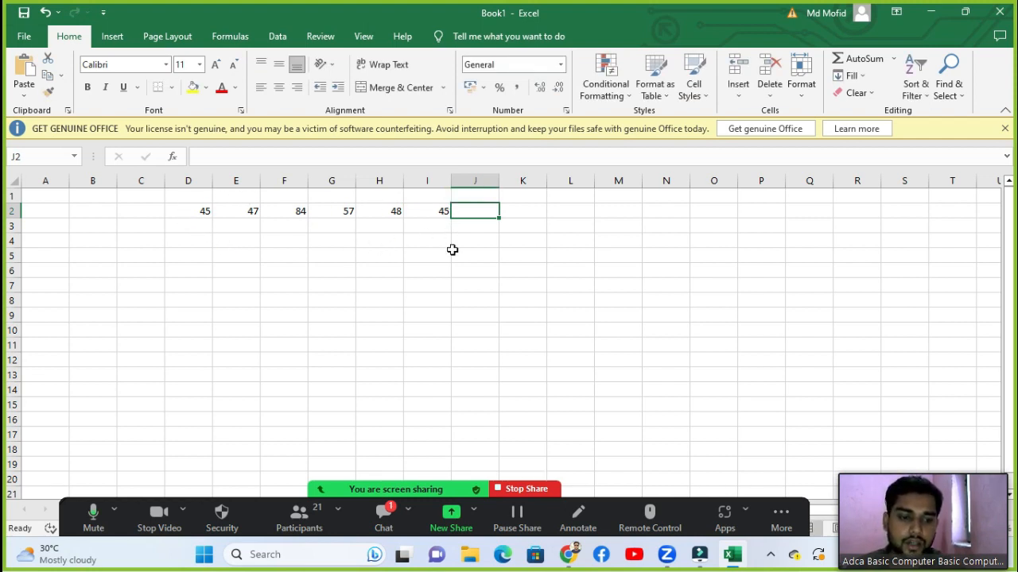
Step: Open and dismiss the AutoSum list, then select J2 for the total
{"action": "left_click", "coordinate": [894, 60]}
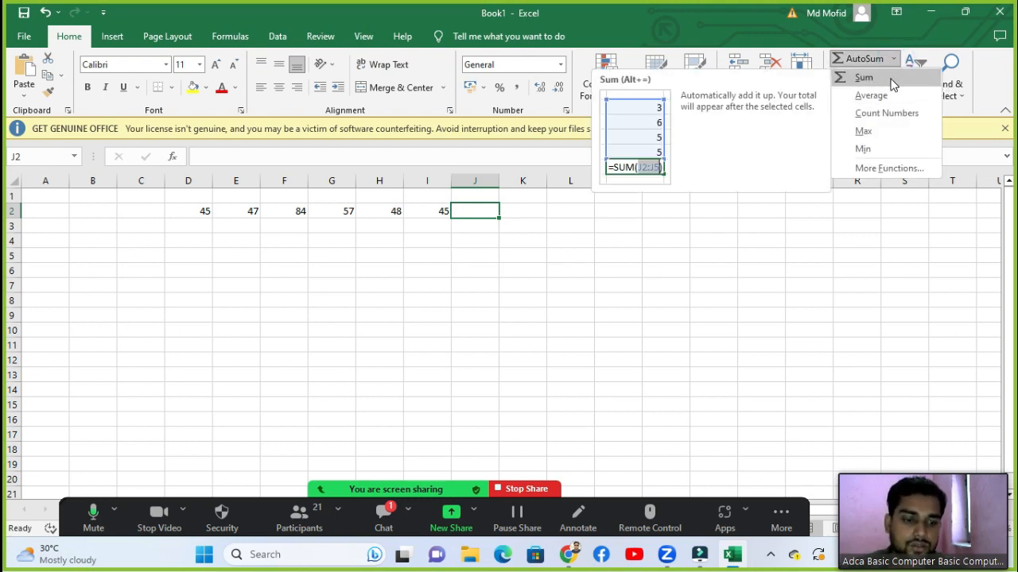
{"action": "left_click", "coordinate": [447, 270]}
{"action": "left_click", "coordinate": [453, 236]}
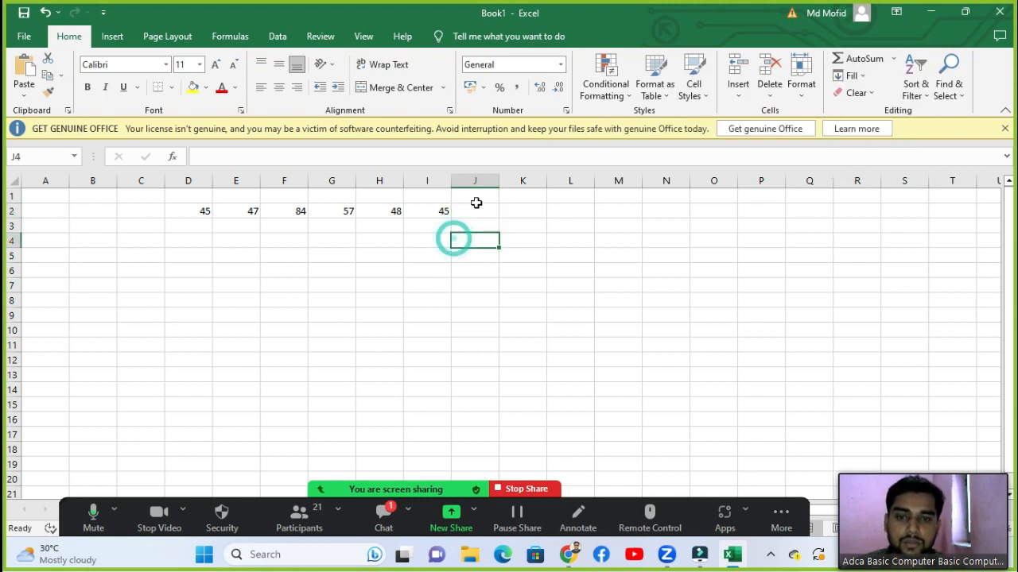
{"action": "left_click", "coordinate": [475, 200]}
{"action": "left_click", "coordinate": [475, 213]}
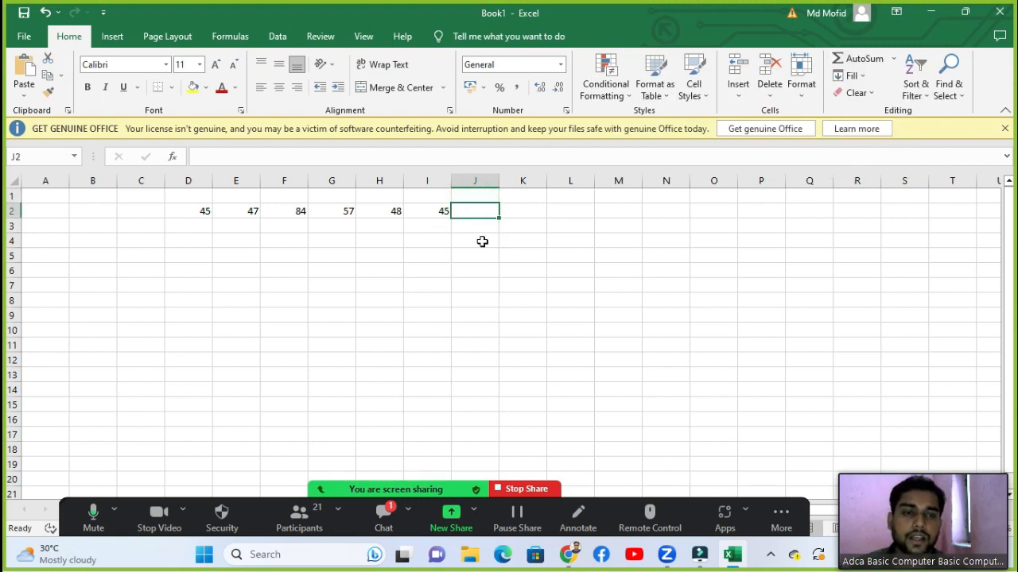
Step: Start a =SUM( formula in J2 with D2 as its first reference
{"action": "left_click", "coordinate": [892, 59]}
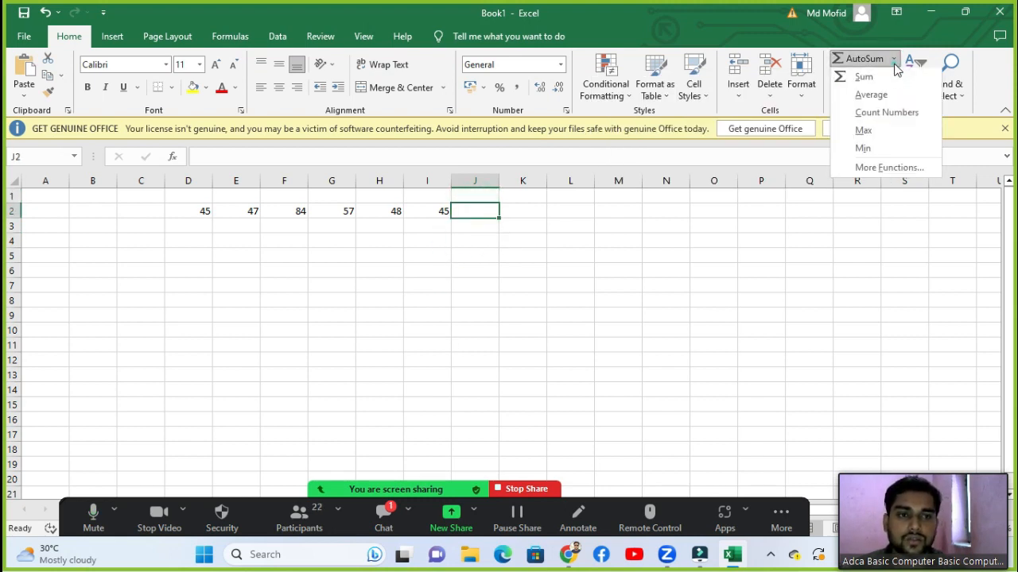
{"action": "left_click", "coordinate": [553, 267]}
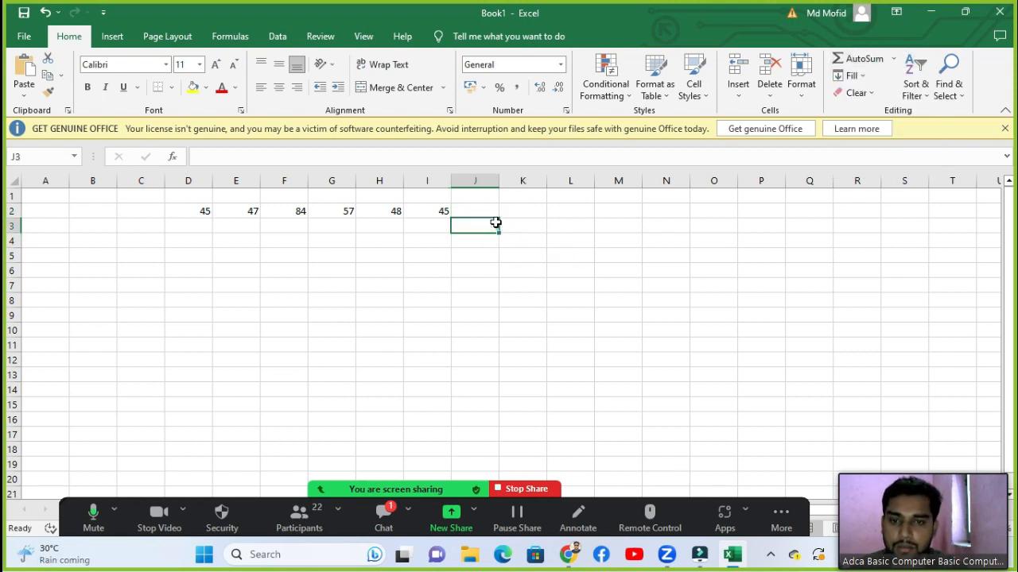
{"action": "left_click", "coordinate": [490, 209]}
{"action": "type", "text": "=su"}
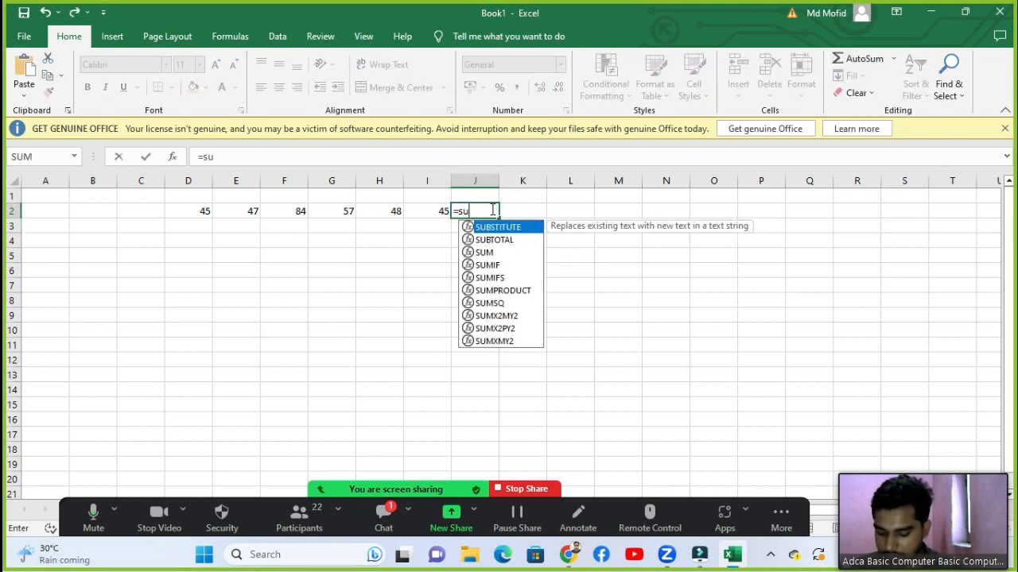
{"action": "type", "text": "m"}
{"action": "key", "text": "Tab"}
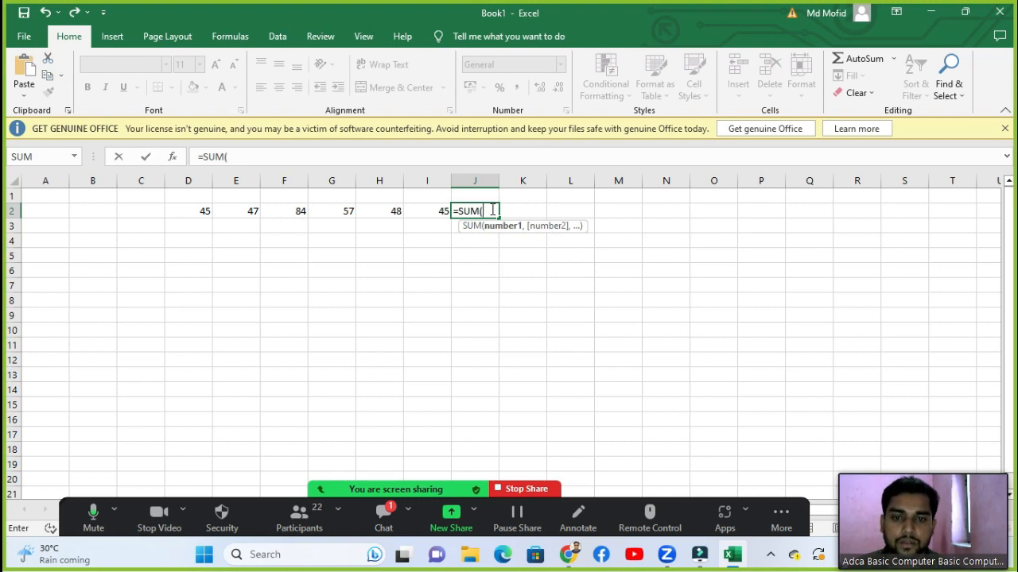
{"action": "key", "text": "Left"}
{"action": "key", "text": "Left"}
{"action": "key", "text": "Left"}
{"action": "key", "text": "Left"}
{"action": "key", "text": "Left"}
{"action": "key", "text": "Left"}
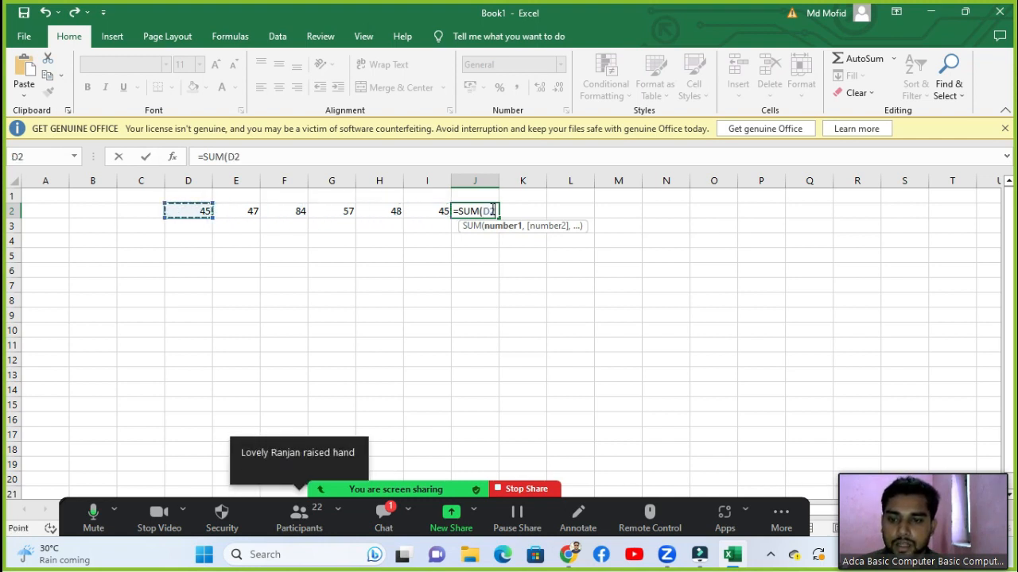
Step: Ask the hand-raising Zoom participant to unmute, then close the participants list
{"action": "left_click", "coordinate": [299, 517]}
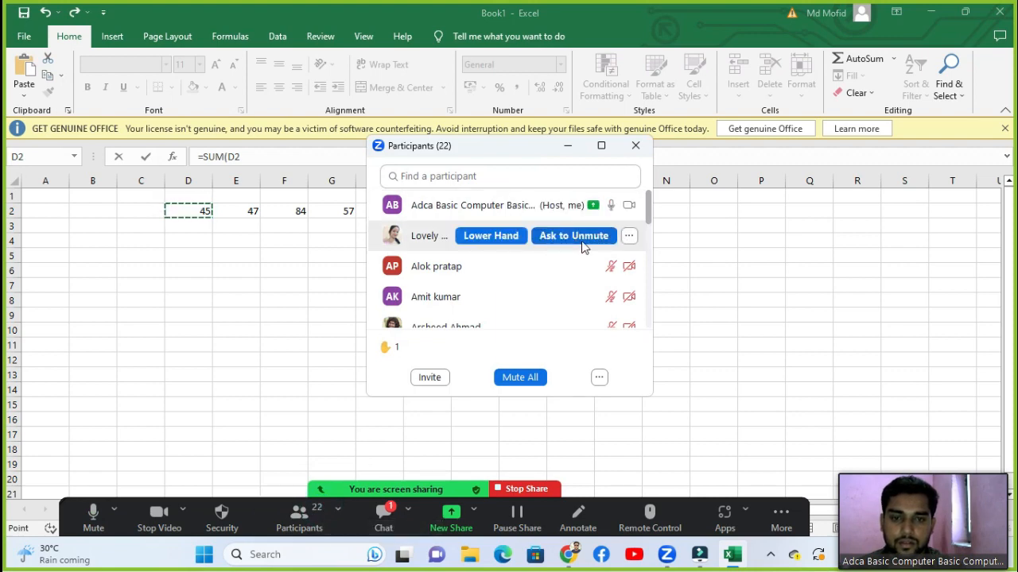
{"action": "left_click", "coordinate": [581, 241]}
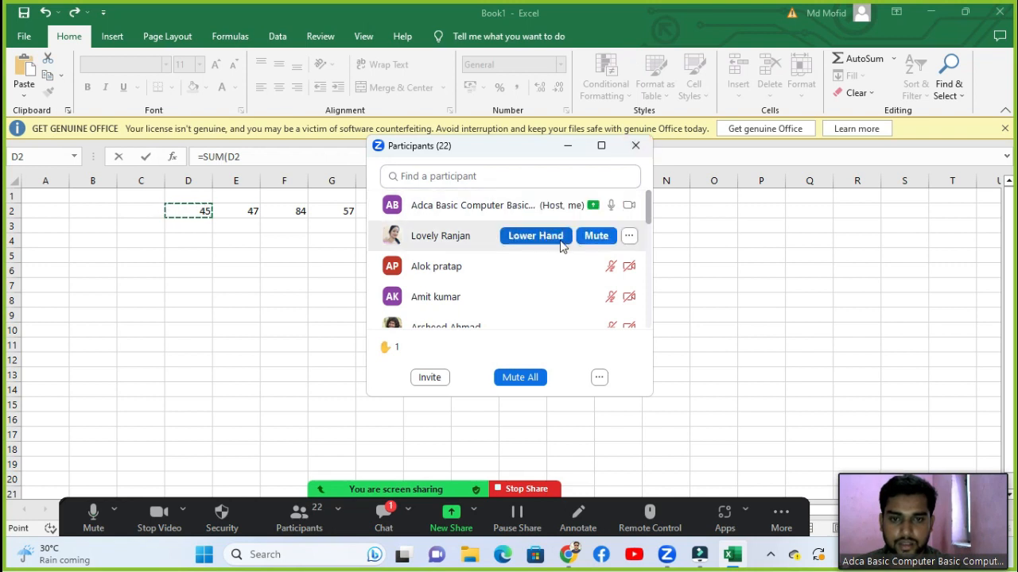
{"action": "left_click", "coordinate": [633, 149]}
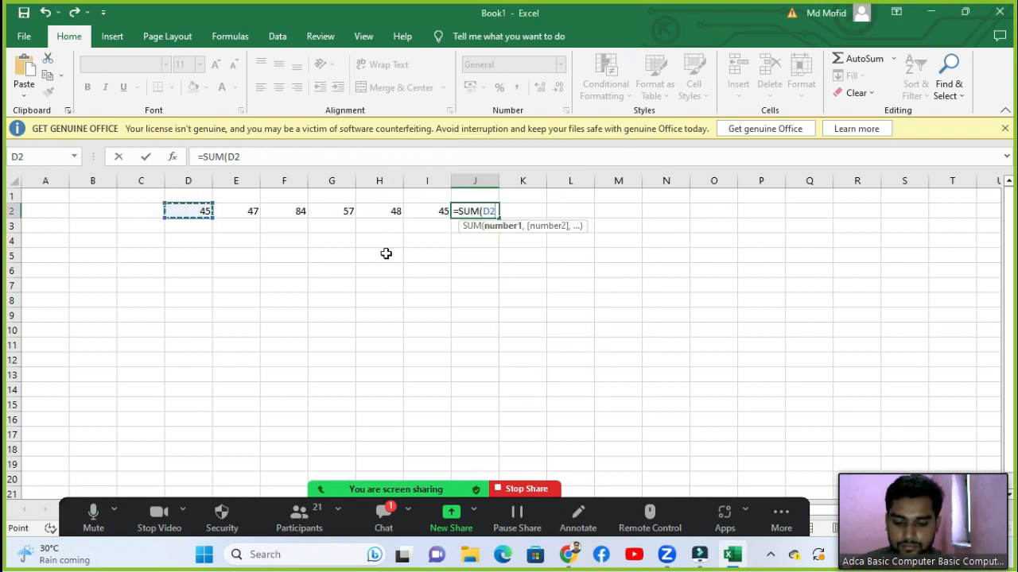
Step: Cancel the unfinished J2 formula and zoom in on the sheet
{"action": "key", "text": "Escape"}
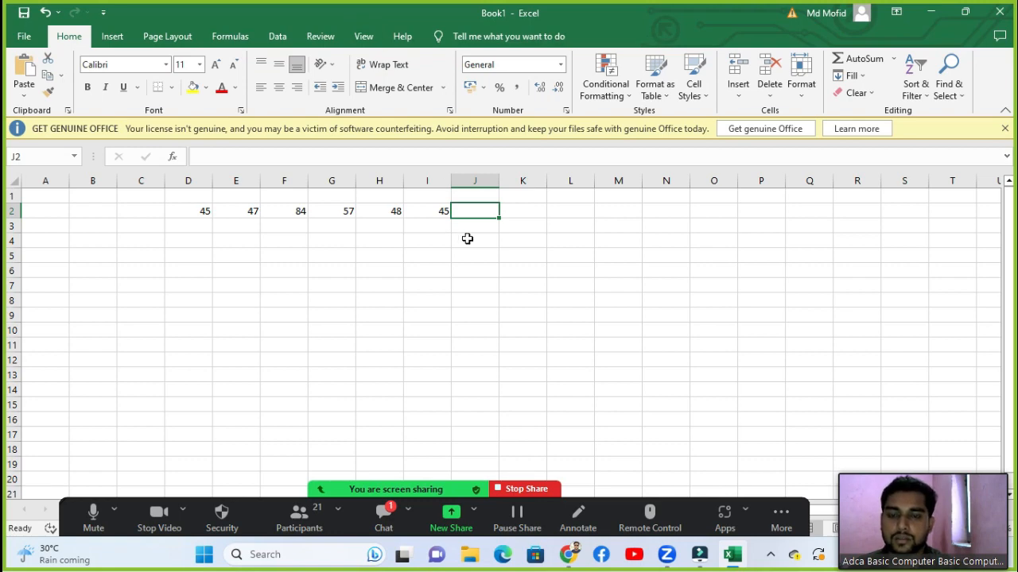
{"action": "scroll", "coordinate": [468, 247], "scroll_direction": "up", "scroll_amount": 6, "text": "ctrl"}
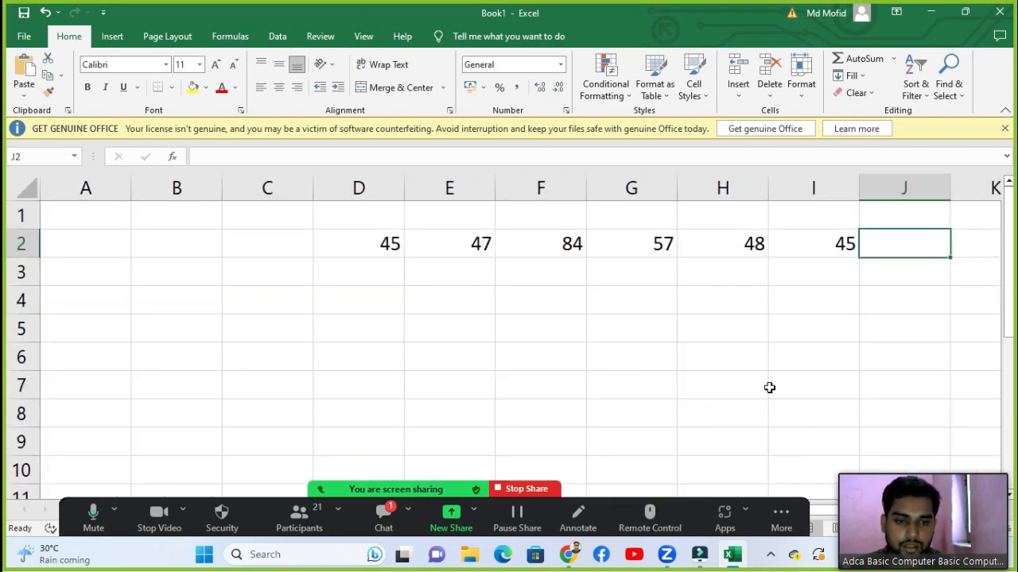
{"action": "key", "text": "Right"}
{"action": "key", "text": "Right"}
{"action": "key", "text": "Right"}
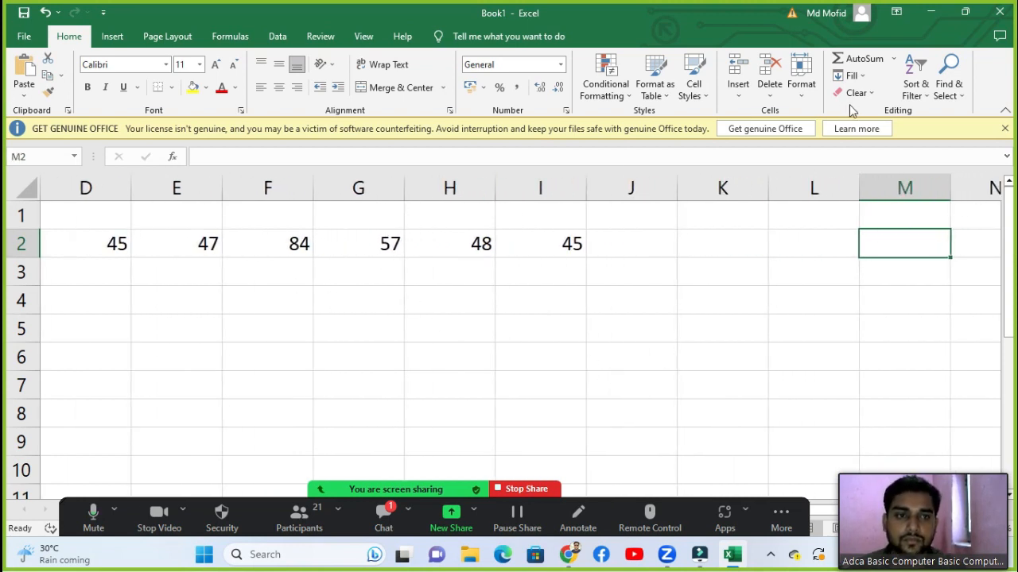
Step: Enter =SUM(D2:I2) in J2 to get 326, then clear J2
{"action": "left_click", "coordinate": [636, 248]}
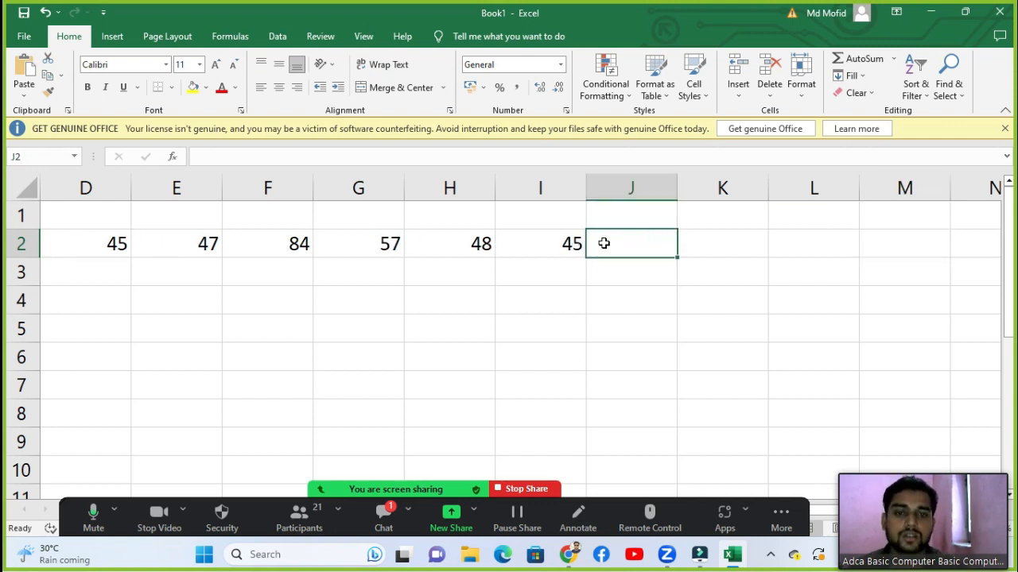
{"action": "type", "text": "=sum"}
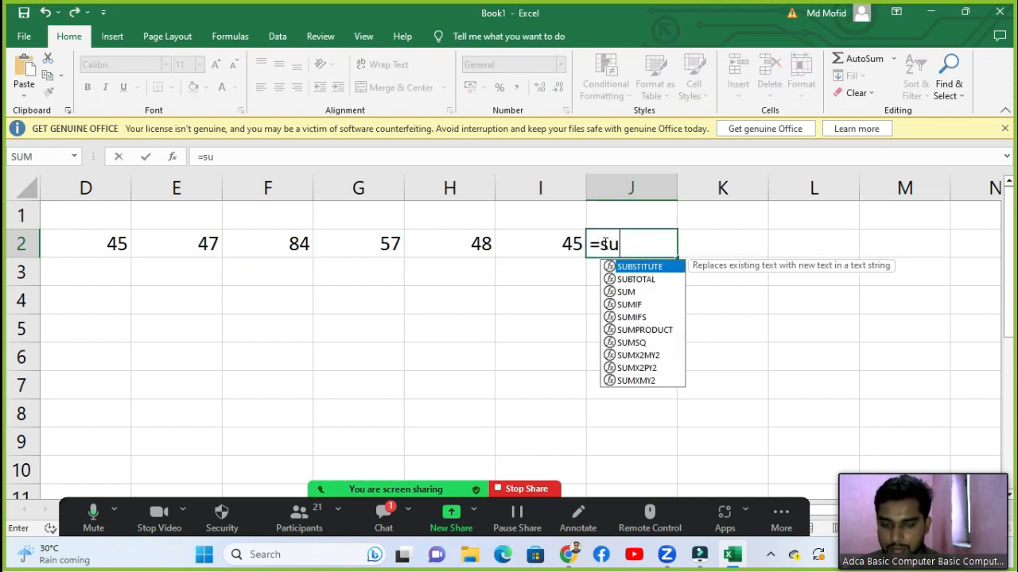
{"action": "key", "text": "Tab"}
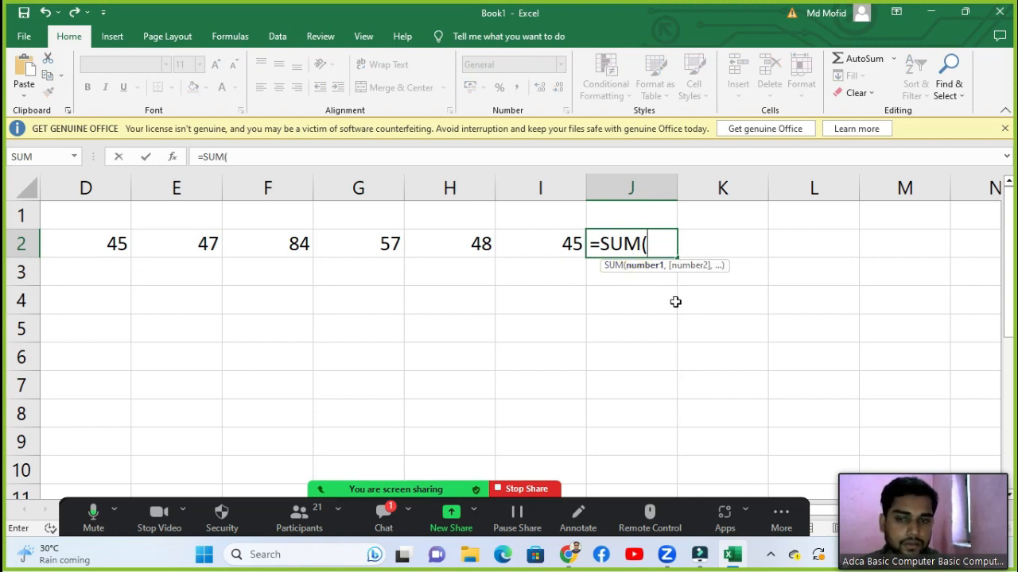
{"action": "left_click_drag", "start_coordinate": [82, 242], "coordinate": [557, 243]}
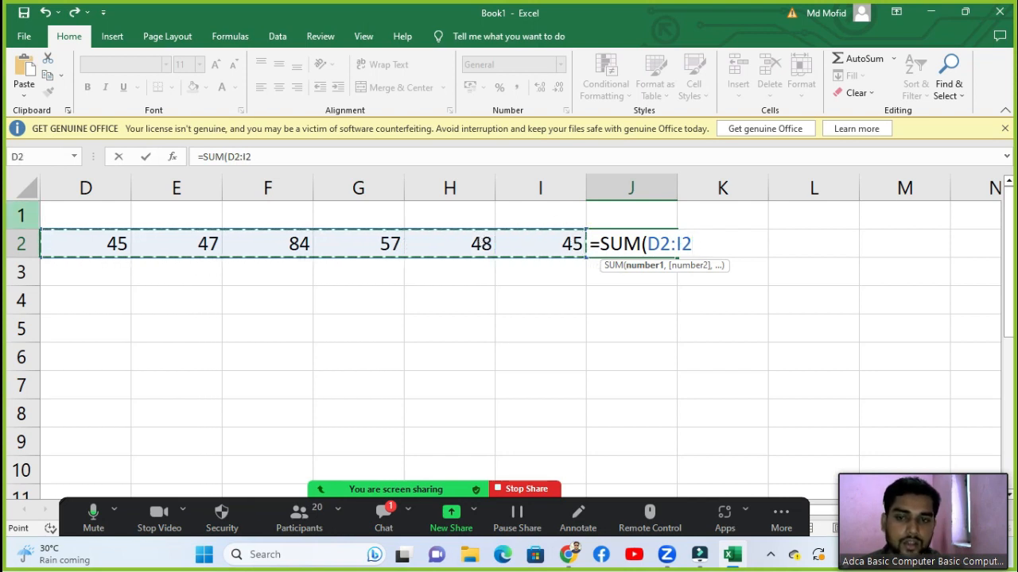
{"action": "type", "text": ")"}
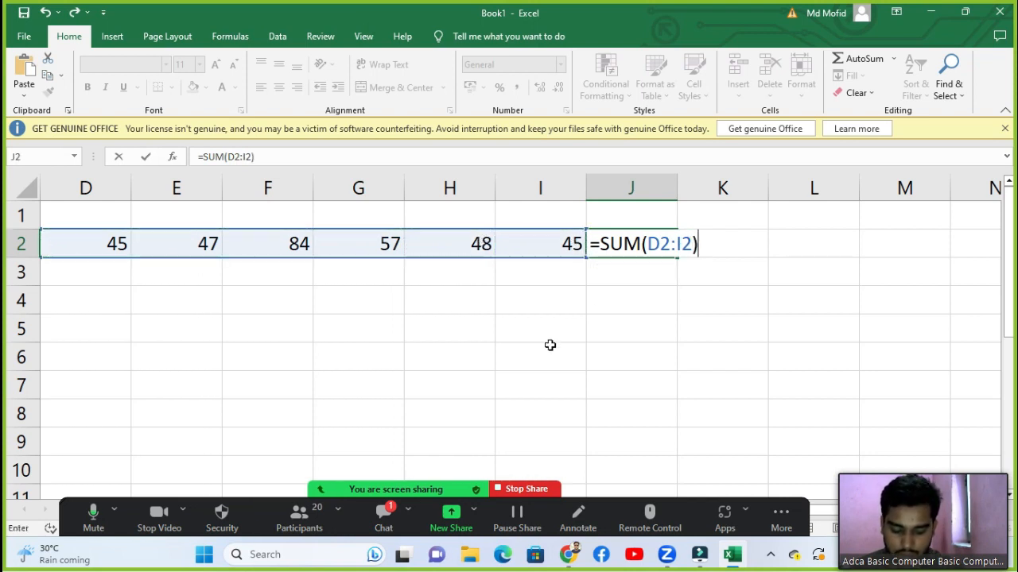
{"action": "key", "text": "Return"}
{"action": "left_click", "coordinate": [635, 244]}
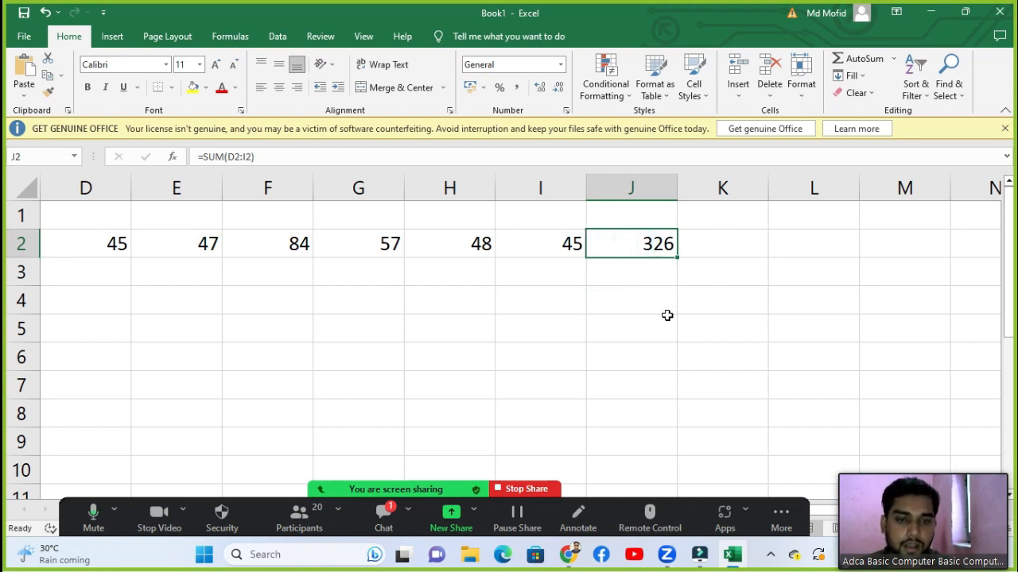
{"action": "key", "text": "Delete"}
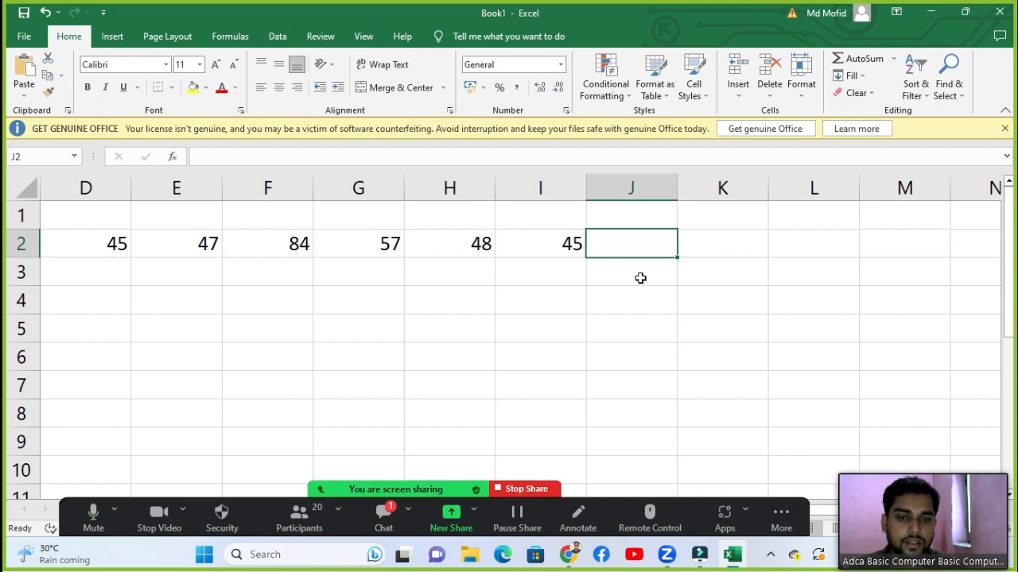
Step: Use AutoSum to put =SUM(D2:I2) in J2, showing 326, and check the formula
{"action": "left_click", "coordinate": [894, 65]}
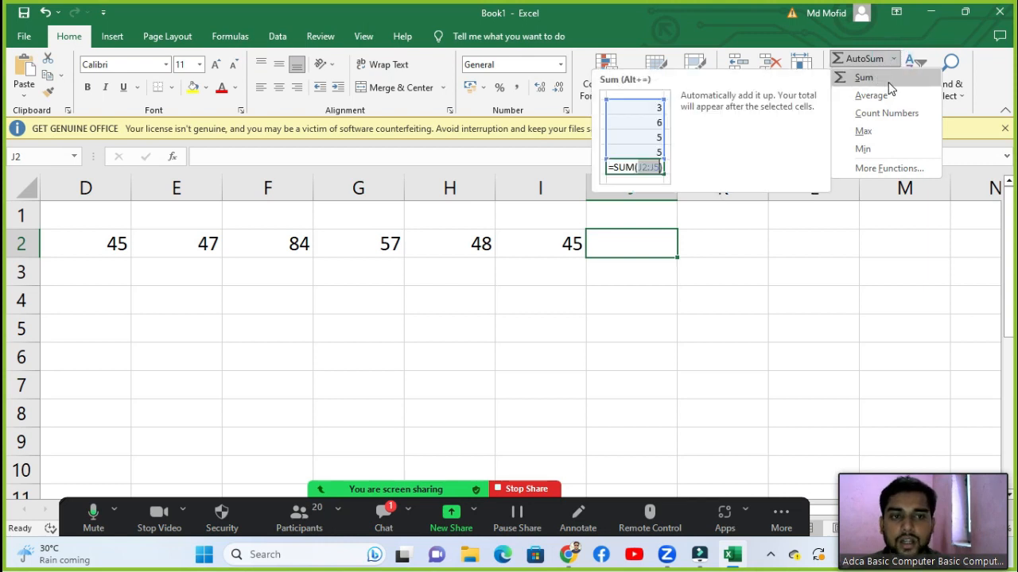
{"action": "left_click", "coordinate": [871, 76]}
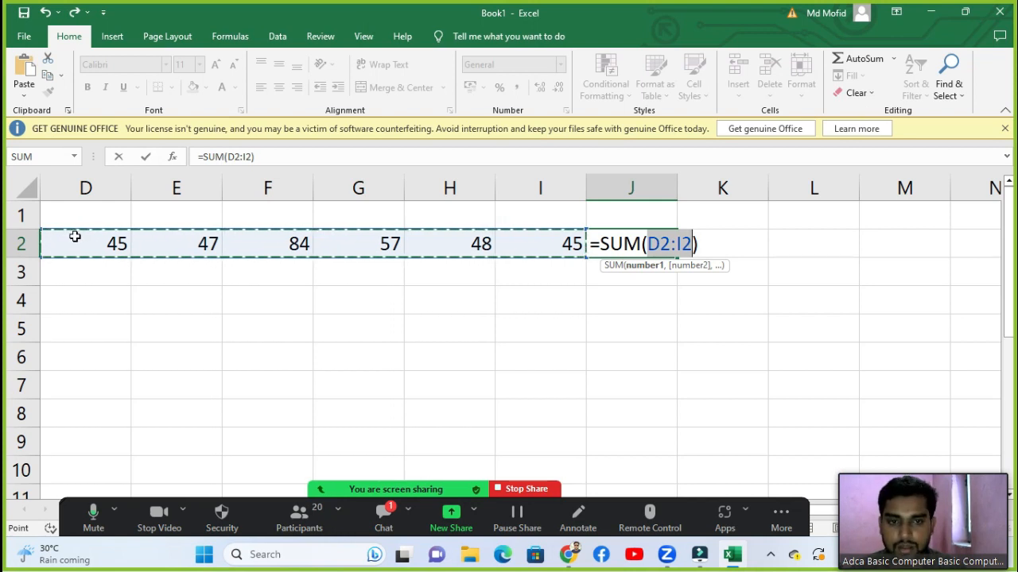
{"action": "key", "text": "Return"}
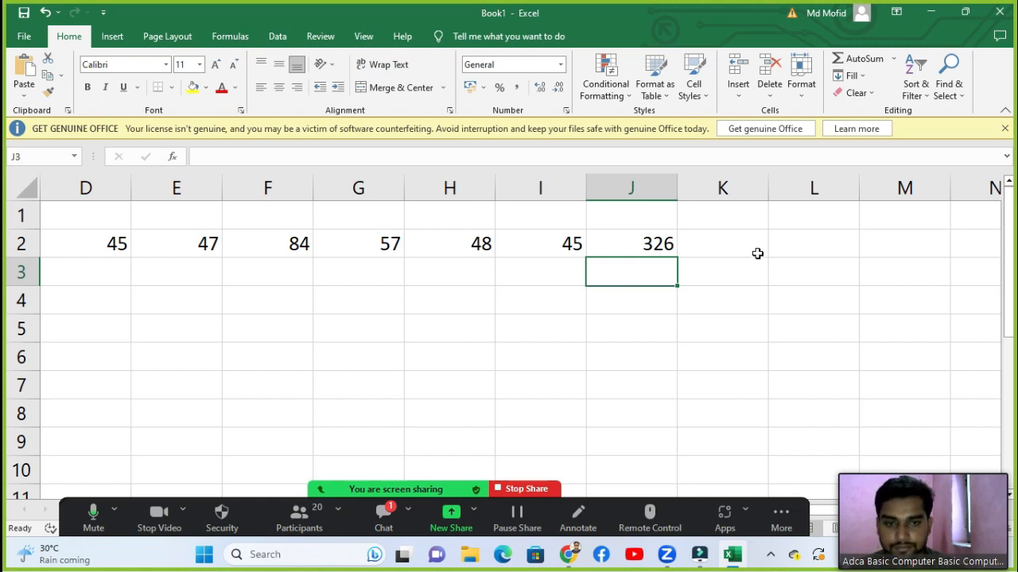
{"action": "left_click", "coordinate": [620, 244]}
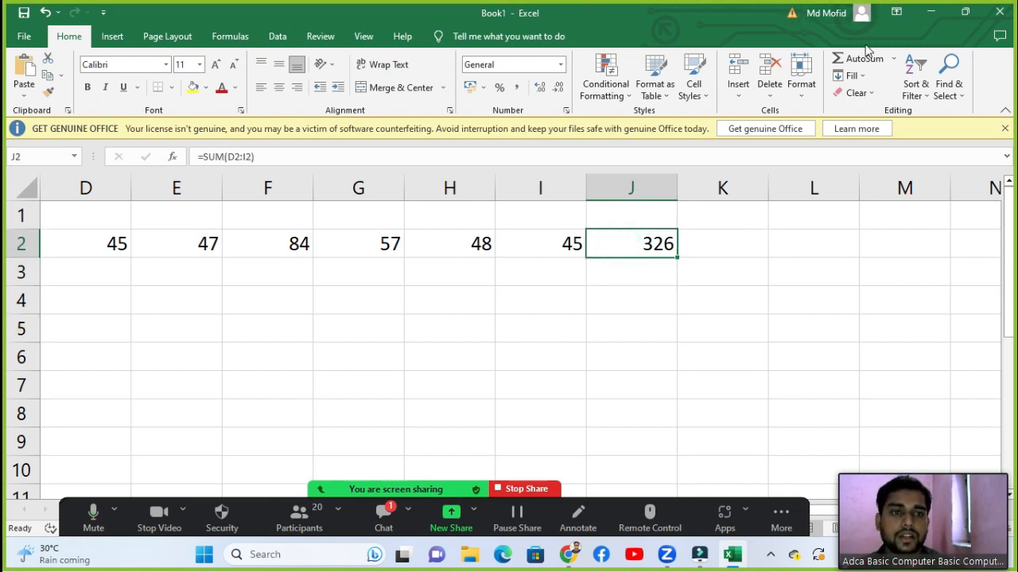
{"action": "left_click", "coordinate": [892, 59]}
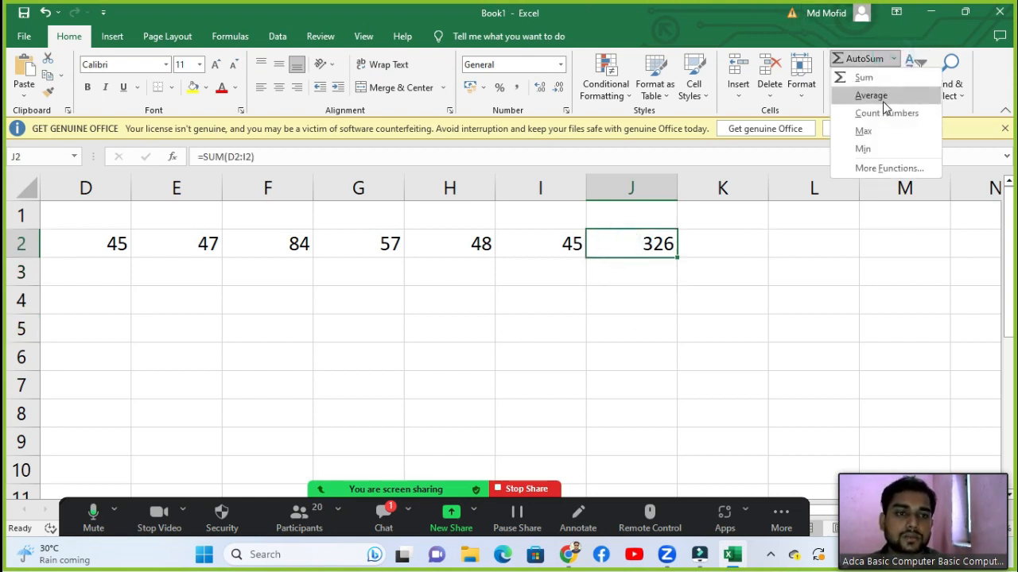
{"action": "left_click", "coordinate": [543, 329]}
{"action": "left_click", "coordinate": [334, 326]}
{"action": "left_click", "coordinate": [155, 309]}
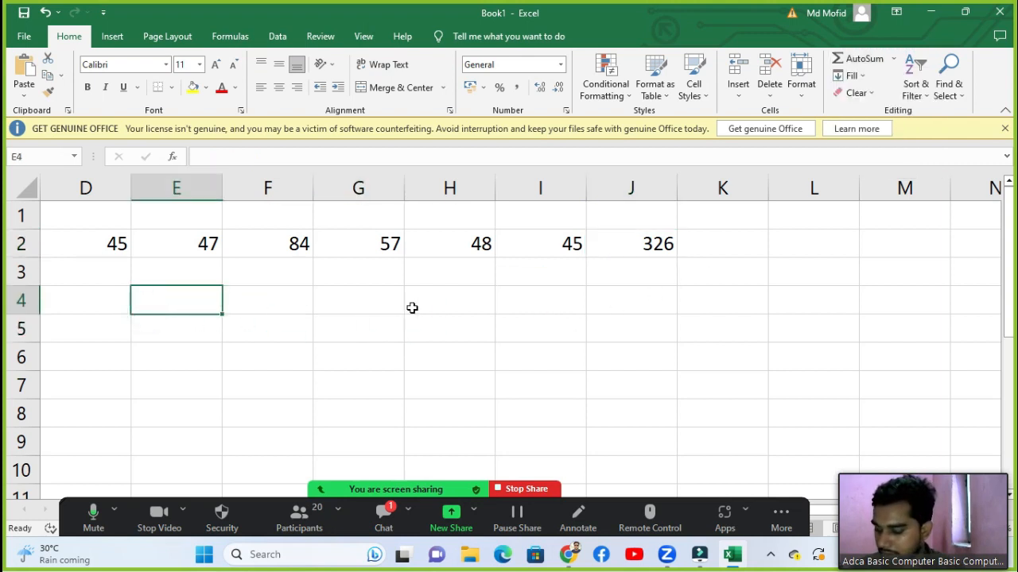
{"action": "left_click", "coordinate": [433, 356]}
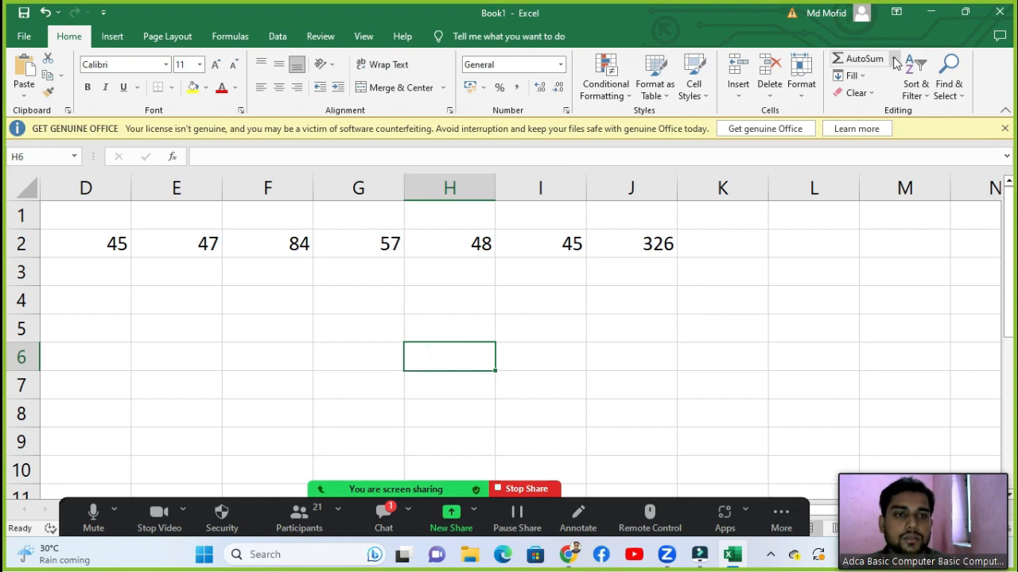
{"action": "left_click", "coordinate": [893, 58]}
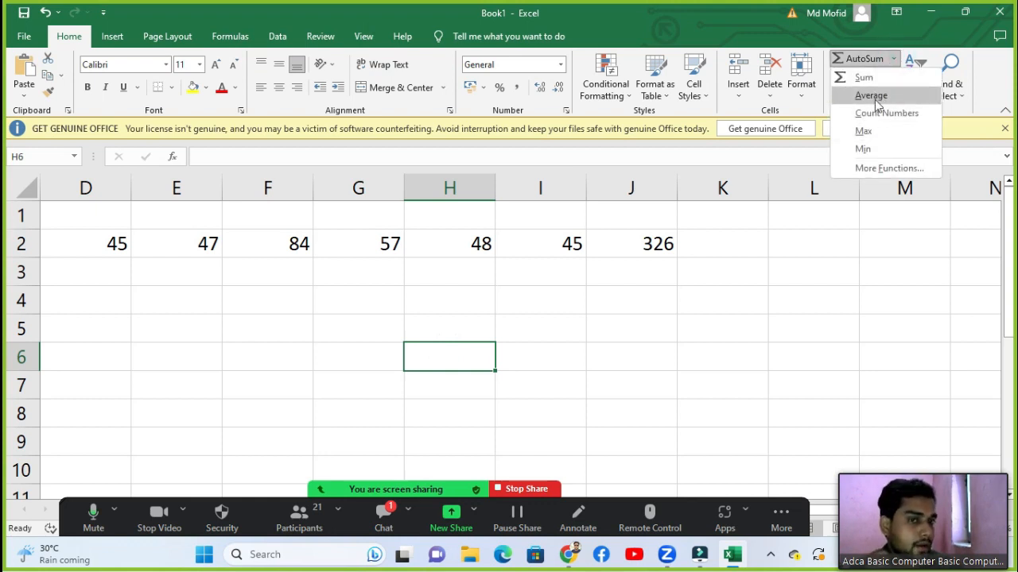
{"action": "left_click", "coordinate": [831, 255]}
{"action": "left_click", "coordinate": [887, 60]}
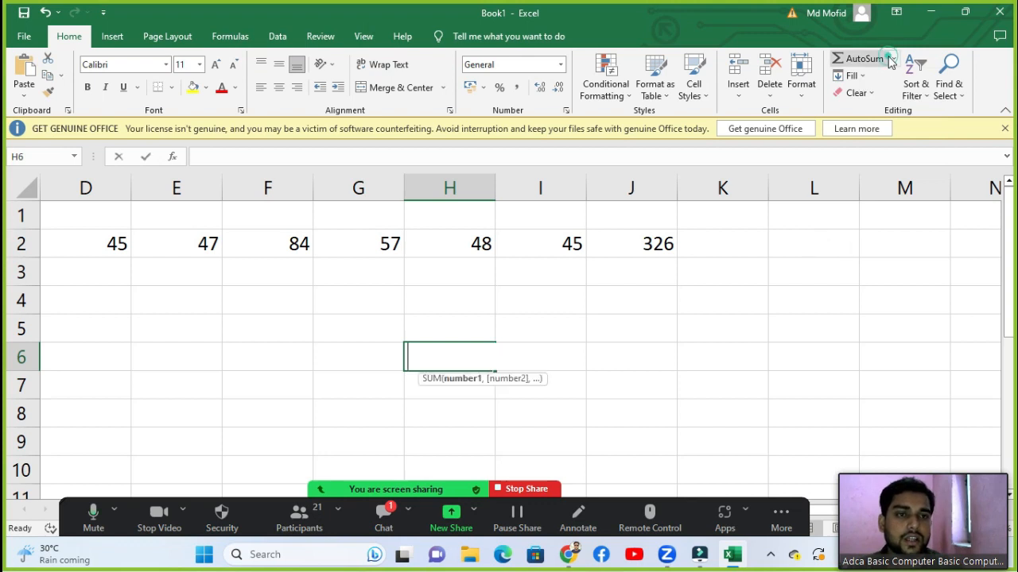
{"action": "key", "text": "Escape"}
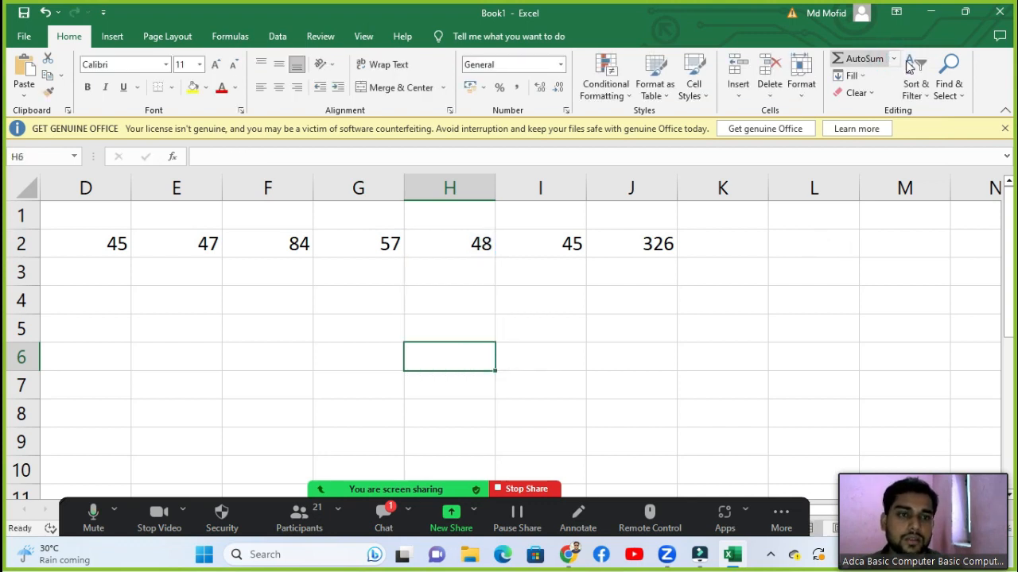
{"action": "left_click", "coordinate": [892, 59]}
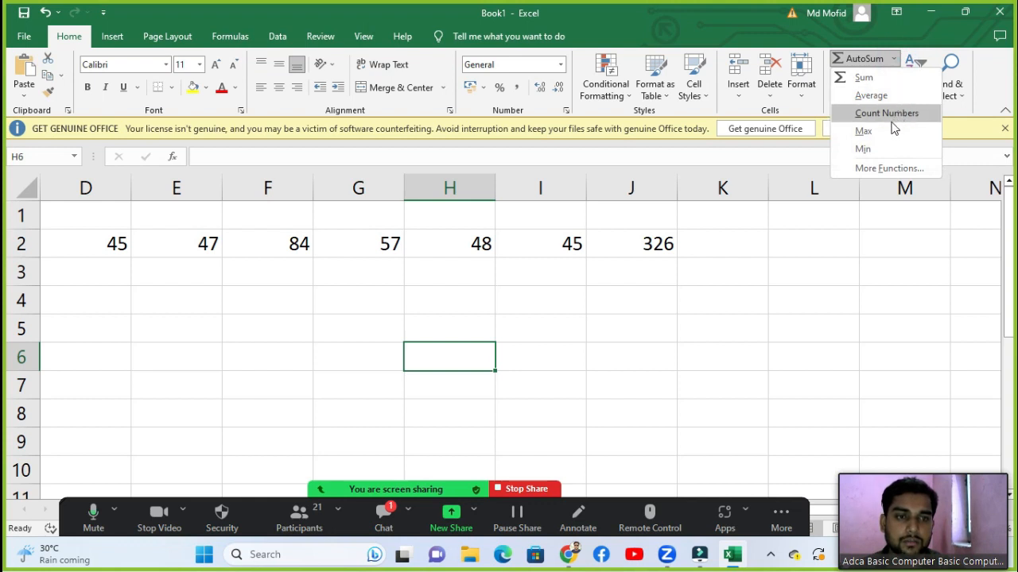
{"action": "left_click", "coordinate": [487, 305]}
{"action": "left_click", "coordinate": [502, 299]}
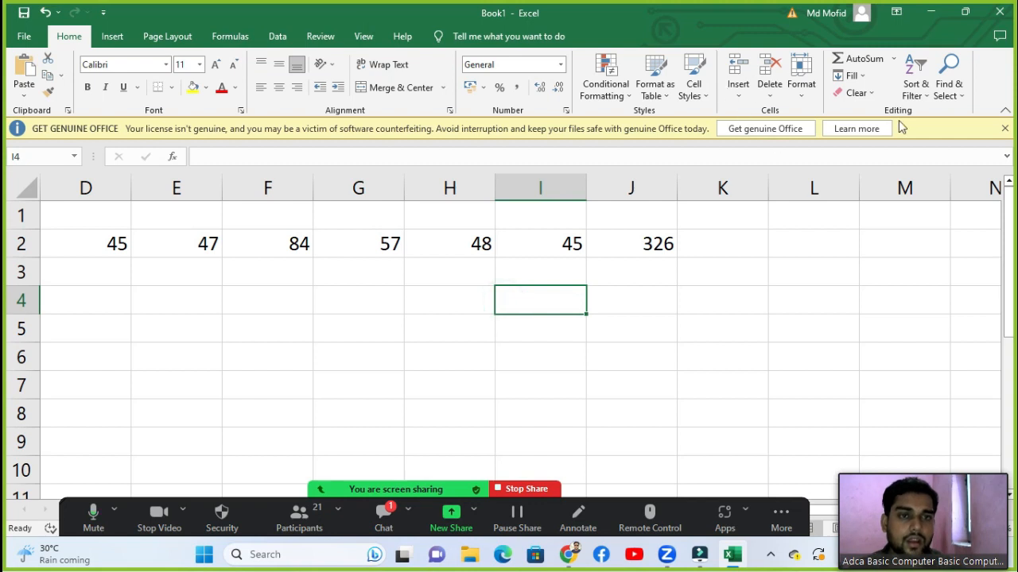
Step: Enter 45, 25, 45, 65, 45 and 15 across D3 to I3
{"action": "left_click", "coordinate": [858, 76]}
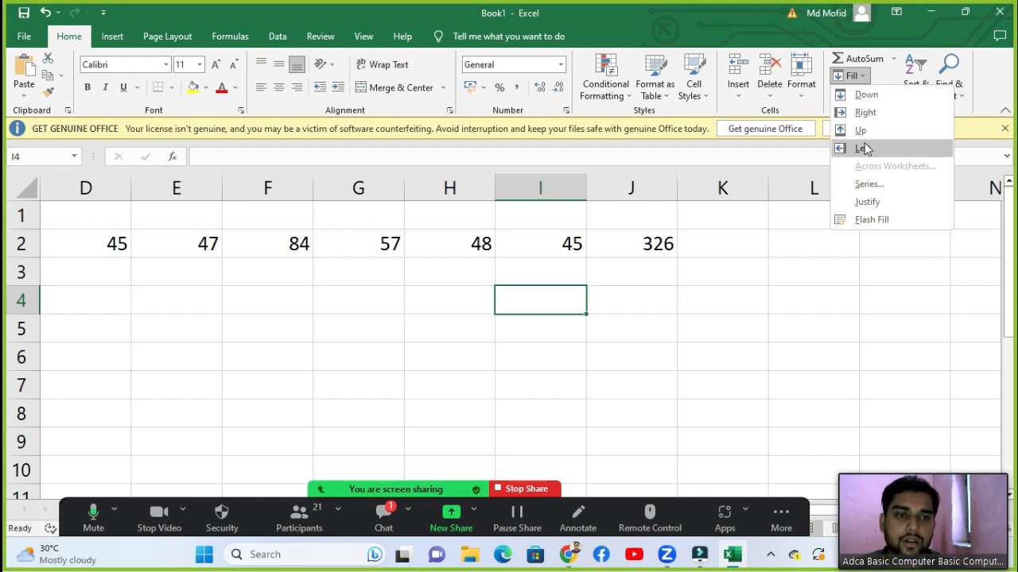
{"action": "left_click", "coordinate": [149, 277]}
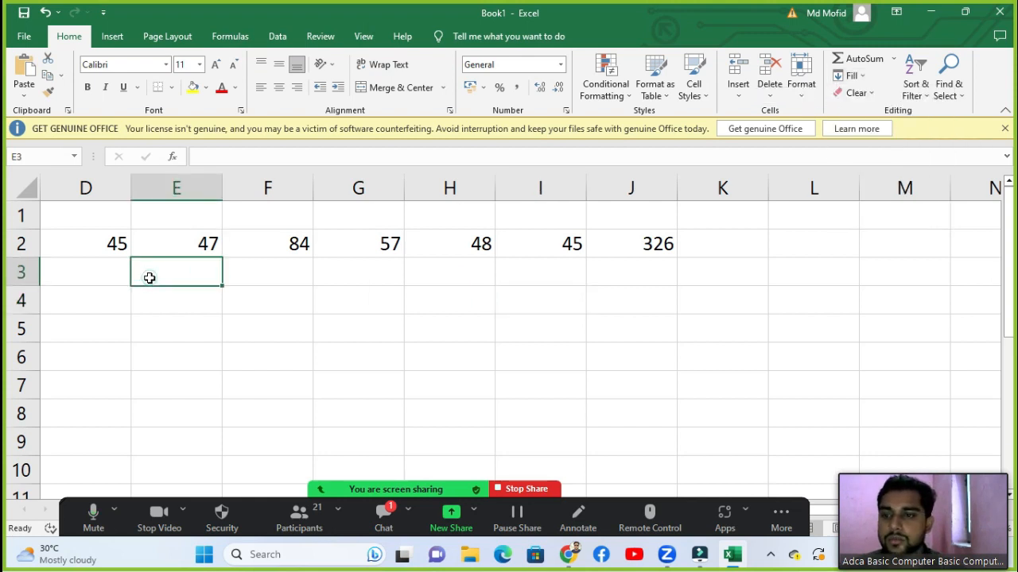
{"action": "left_click", "coordinate": [118, 270]}
{"action": "type", "text": "45\t25\t45\t65\t45\t15"}
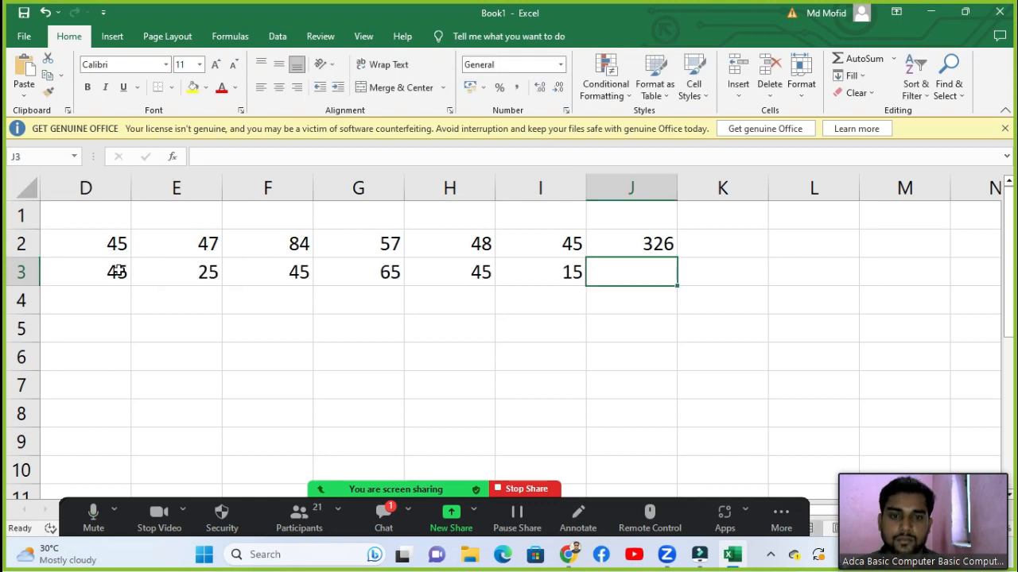
{"action": "left_click", "coordinate": [509, 302]}
{"action": "left_click", "coordinate": [466, 298]}
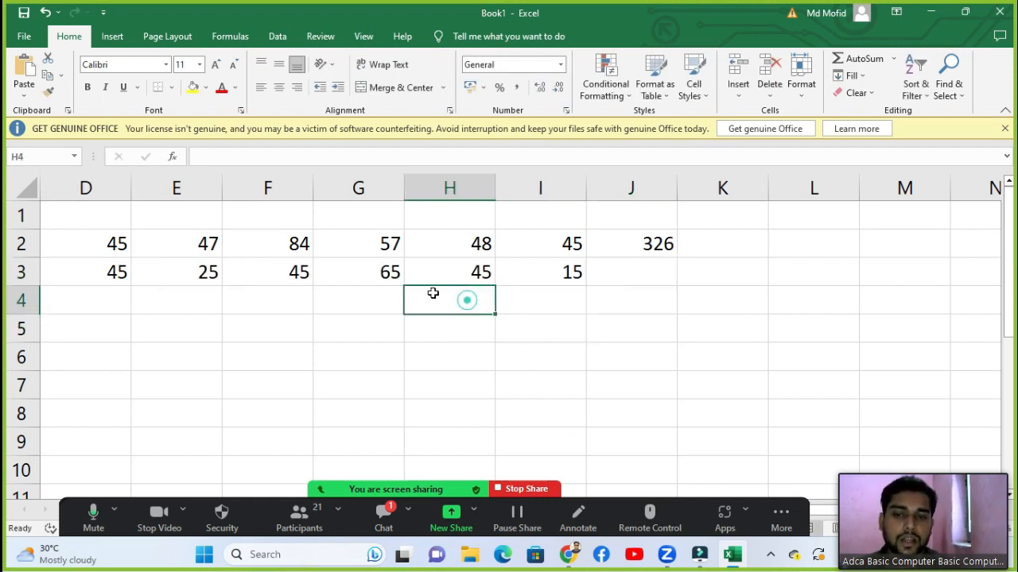
{"action": "left_click", "coordinate": [385, 290]}
{"action": "left_click", "coordinate": [384, 272]}
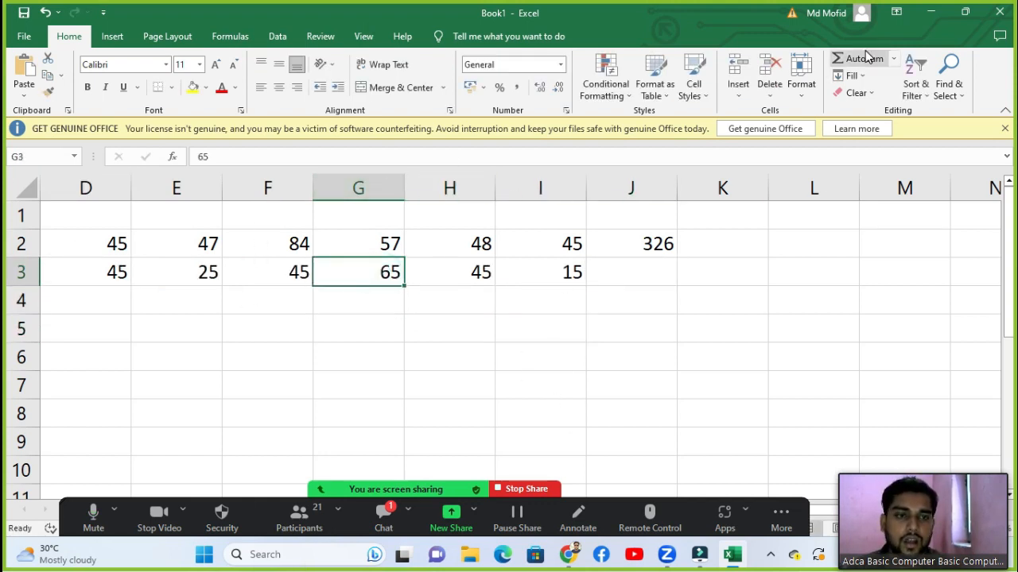
{"action": "left_click", "coordinate": [851, 76]}
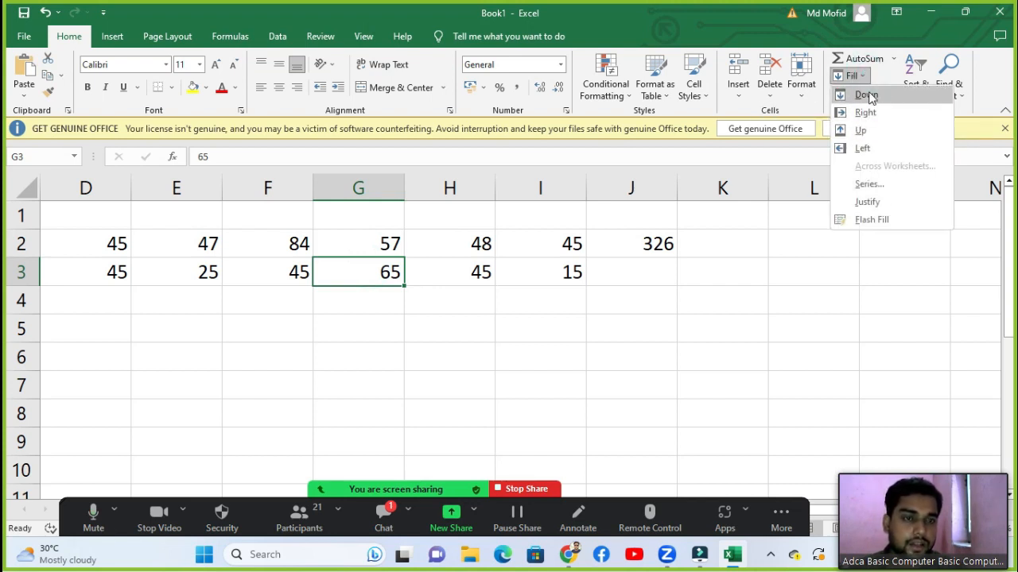
{"action": "left_click", "coordinate": [336, 283]}
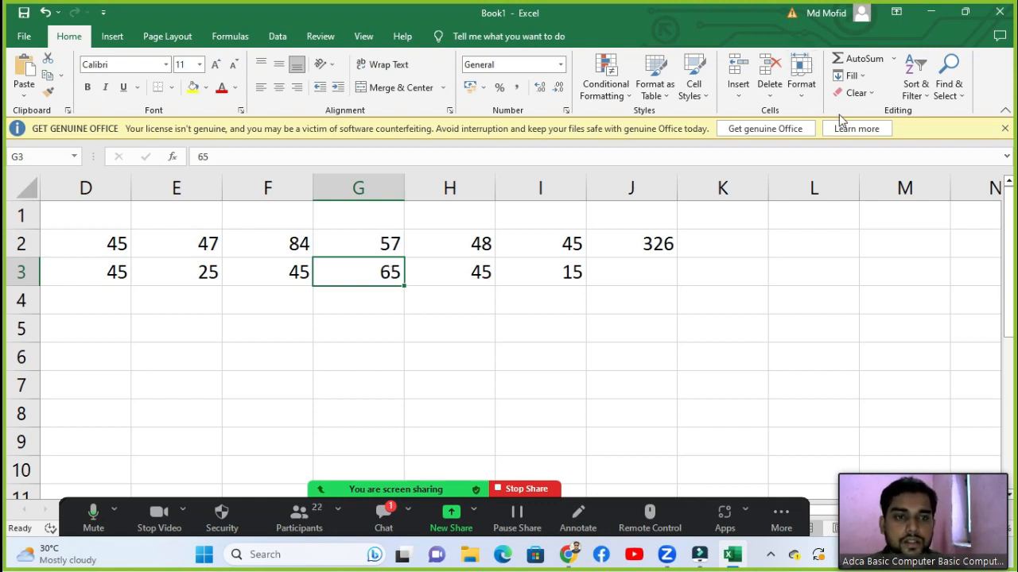
{"action": "left_click", "coordinate": [853, 75]}
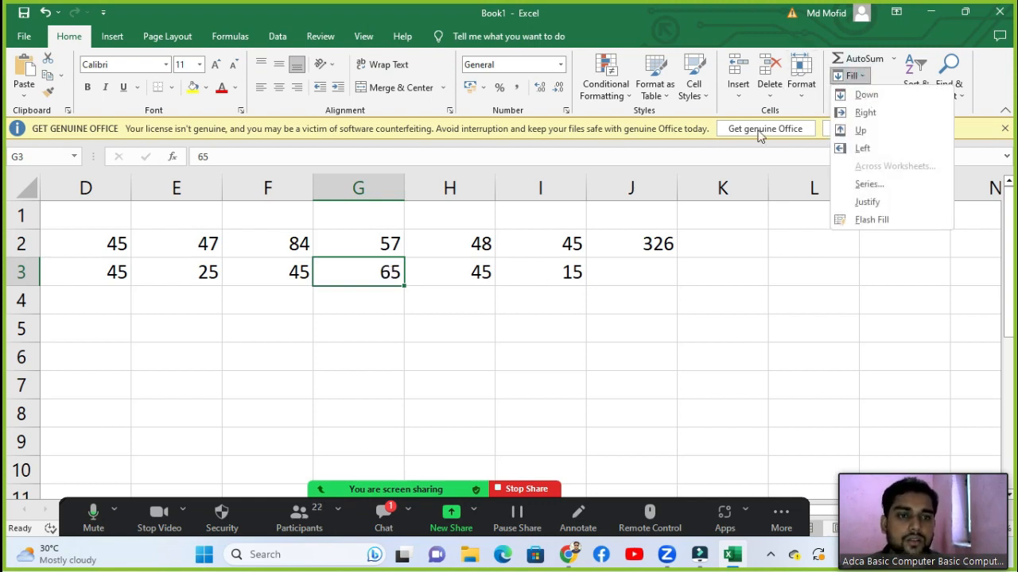
{"action": "left_click", "coordinate": [380, 291]}
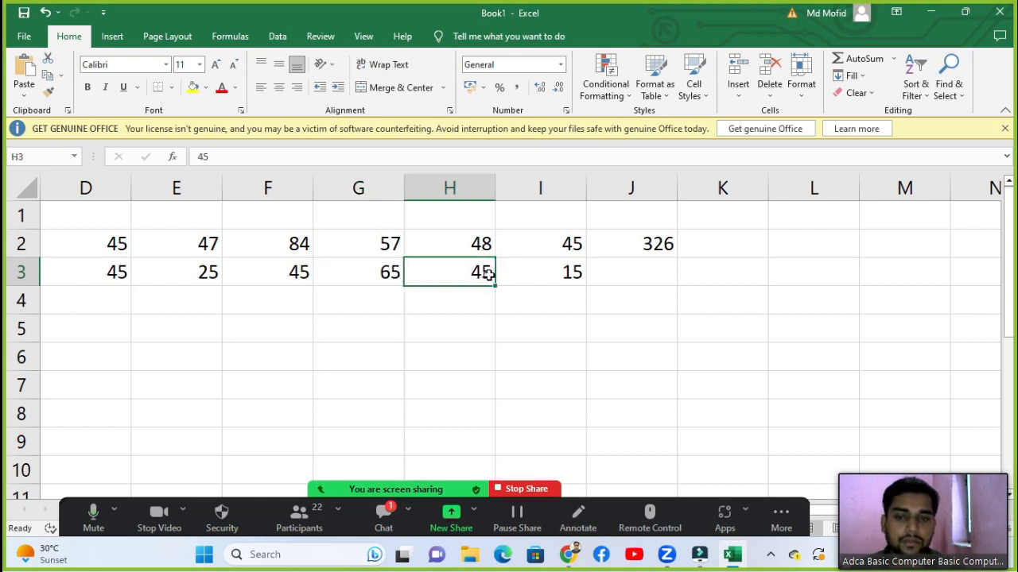
Step: Replace H3's 45 with 50, then select F3, G3, H3 and G3 in turn
{"action": "type", "text": "50"}
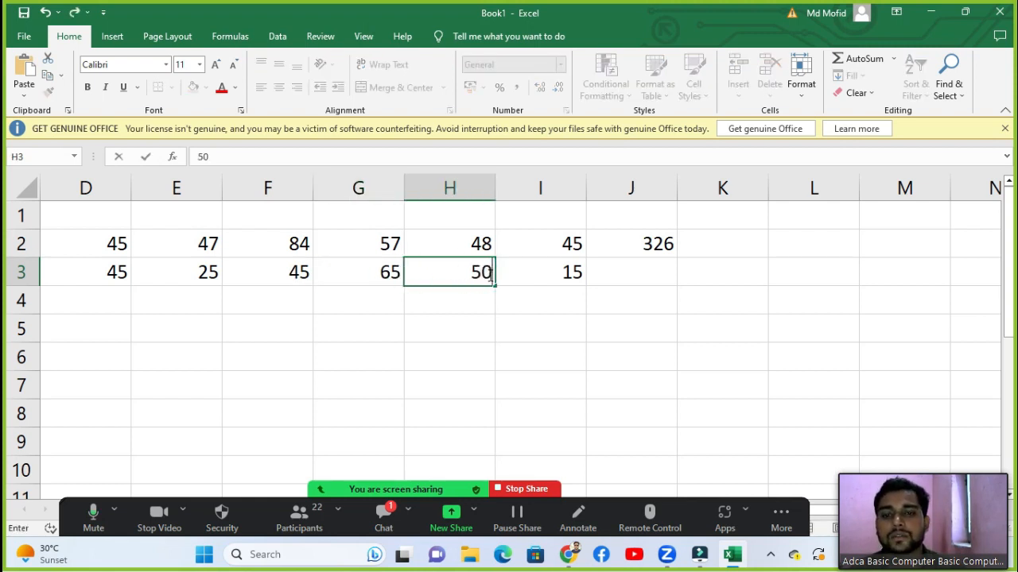
{"action": "key", "text": "Return"}
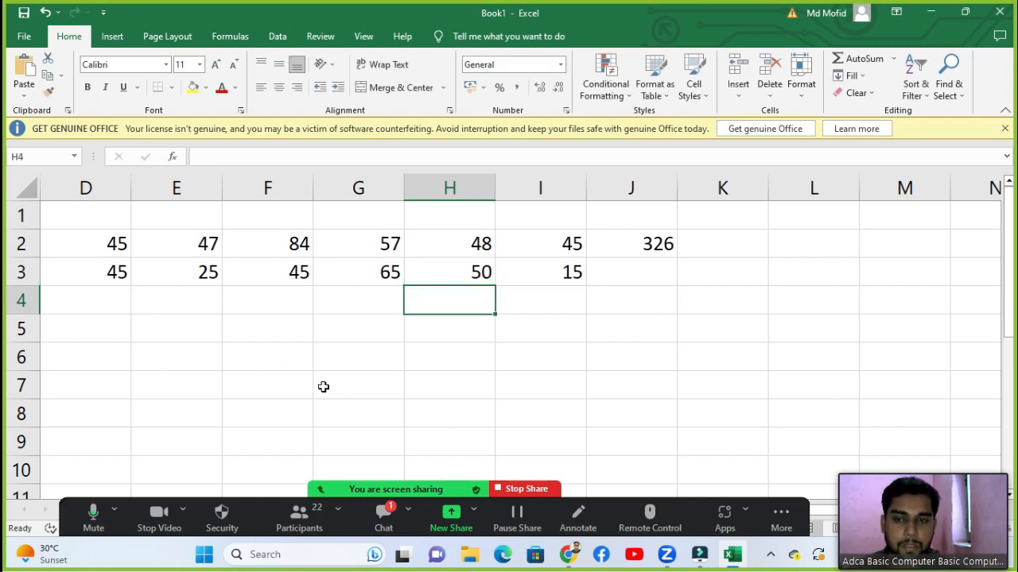
{"action": "left_click", "coordinate": [287, 272]}
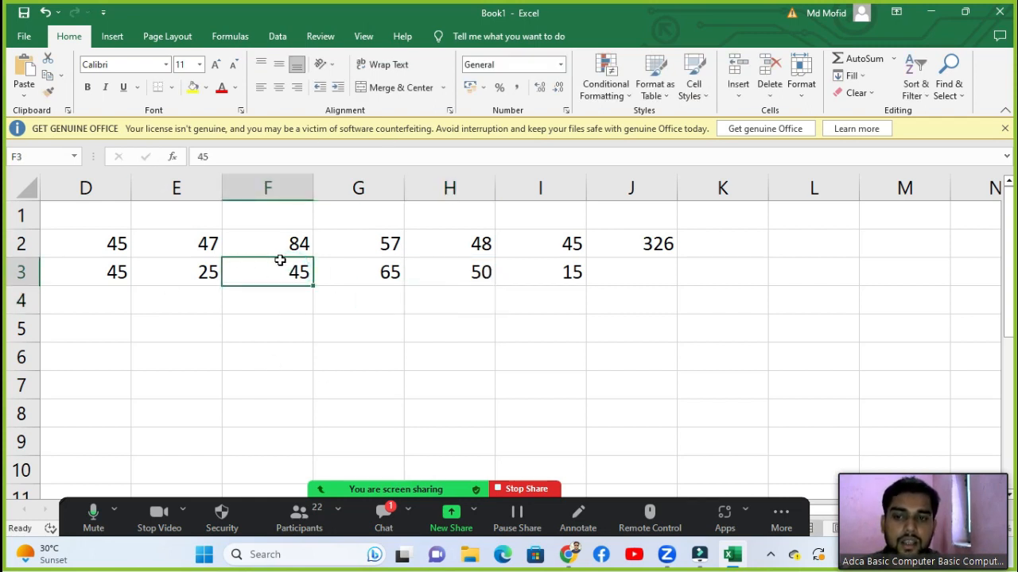
{"action": "left_click", "coordinate": [380, 280]}
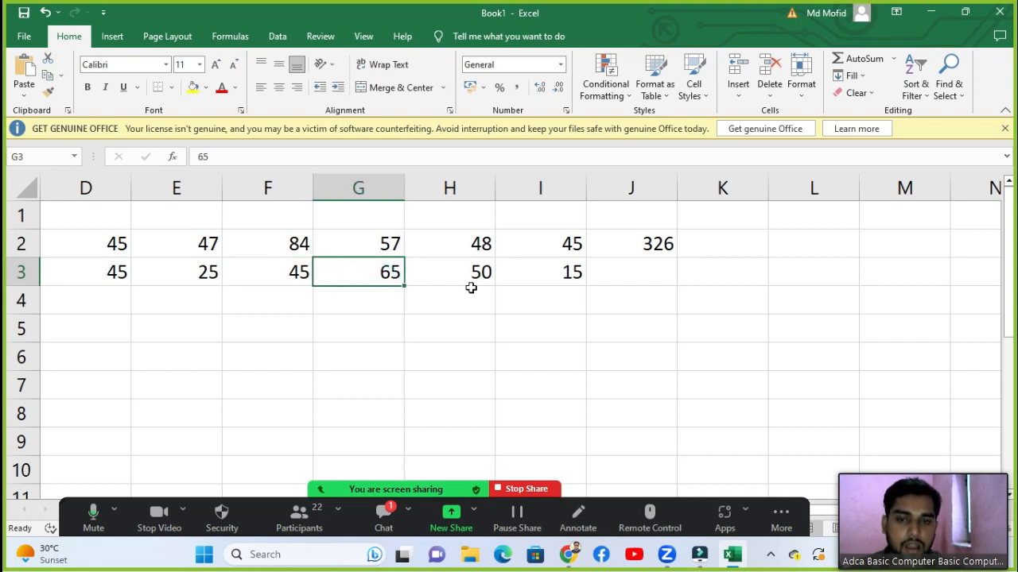
{"action": "left_click", "coordinate": [471, 283]}
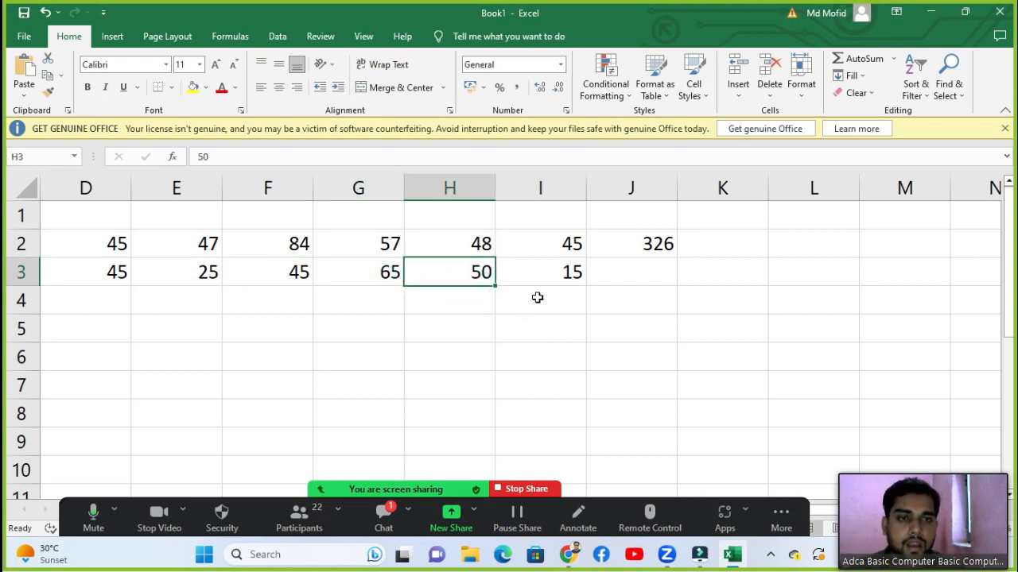
{"action": "left_click", "coordinate": [380, 278]}
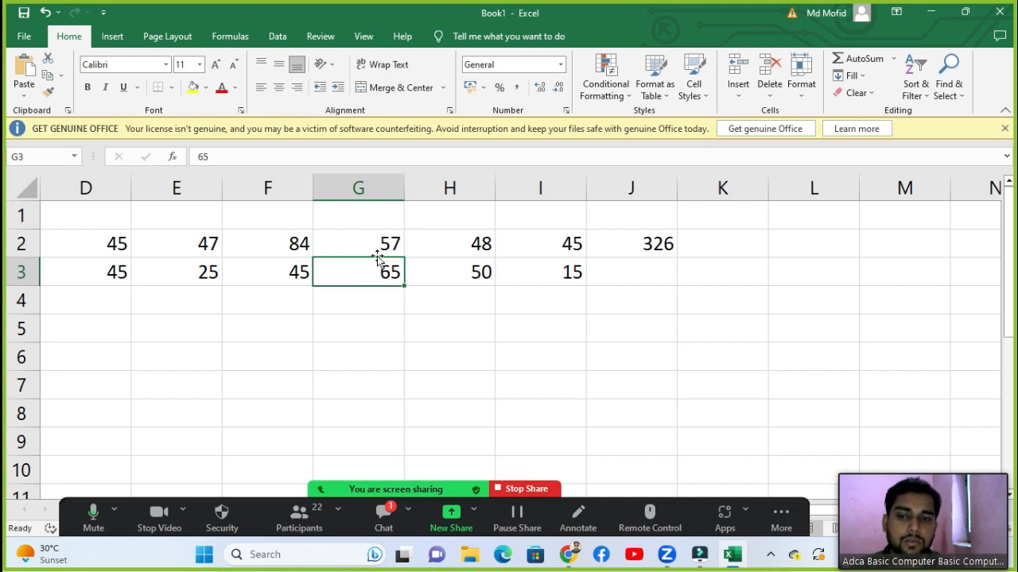
Step: Fill G3 rightward from F3 so it holds 45 instead of 65
{"action": "left_click", "coordinate": [861, 76]}
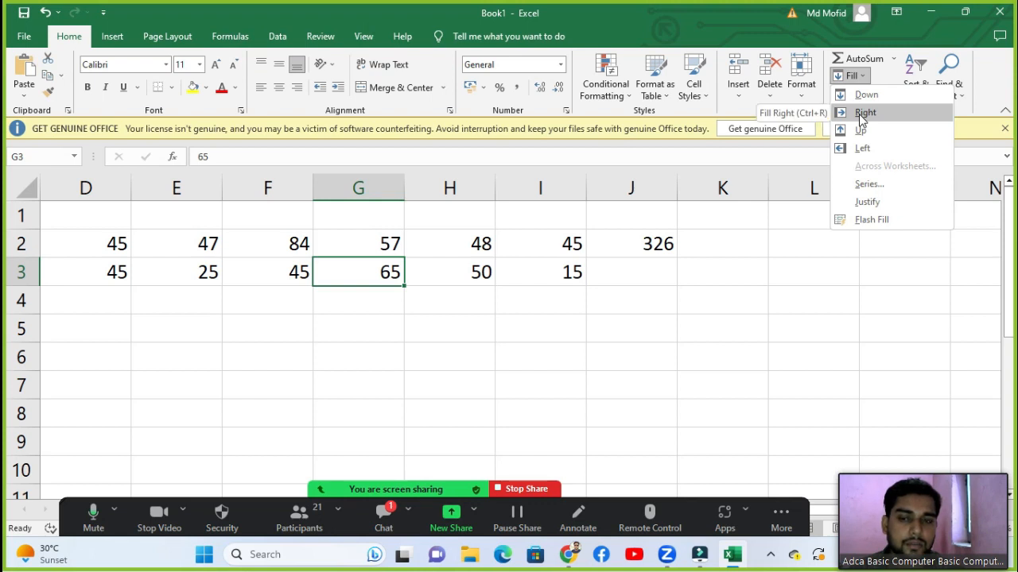
{"action": "left_click", "coordinate": [858, 114]}
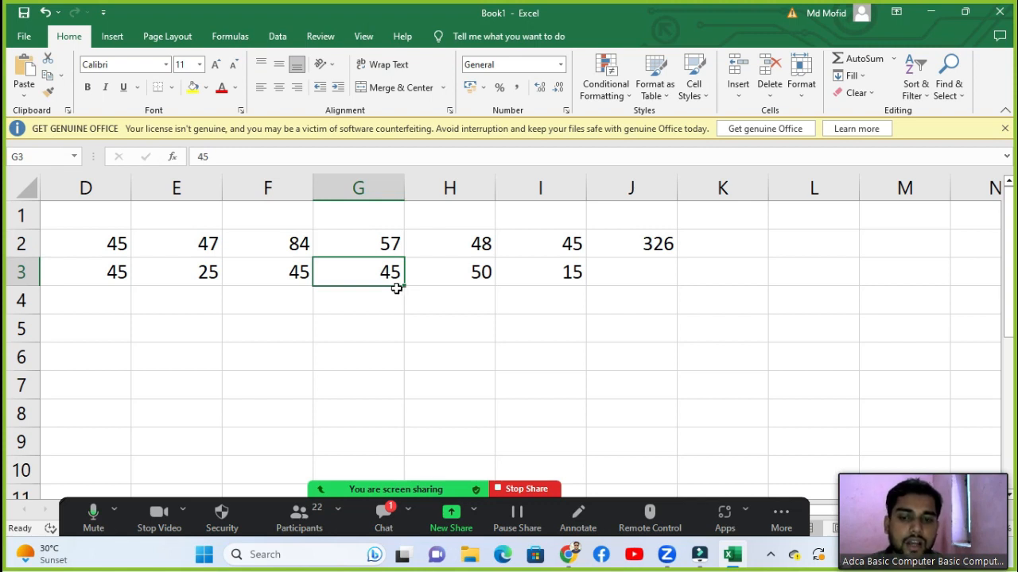
{"action": "left_click", "coordinate": [854, 78]}
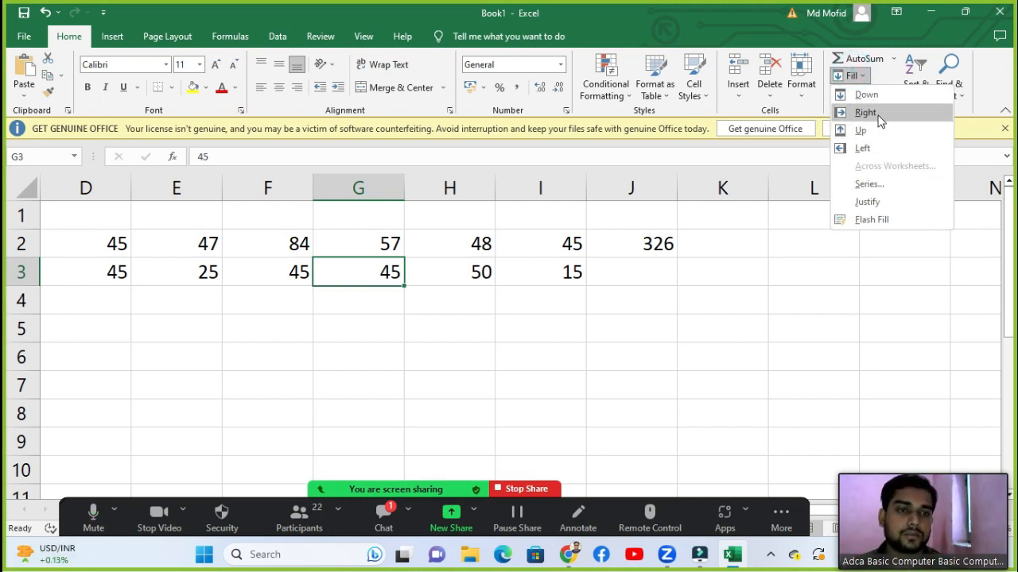
{"action": "left_click", "coordinate": [390, 263]}
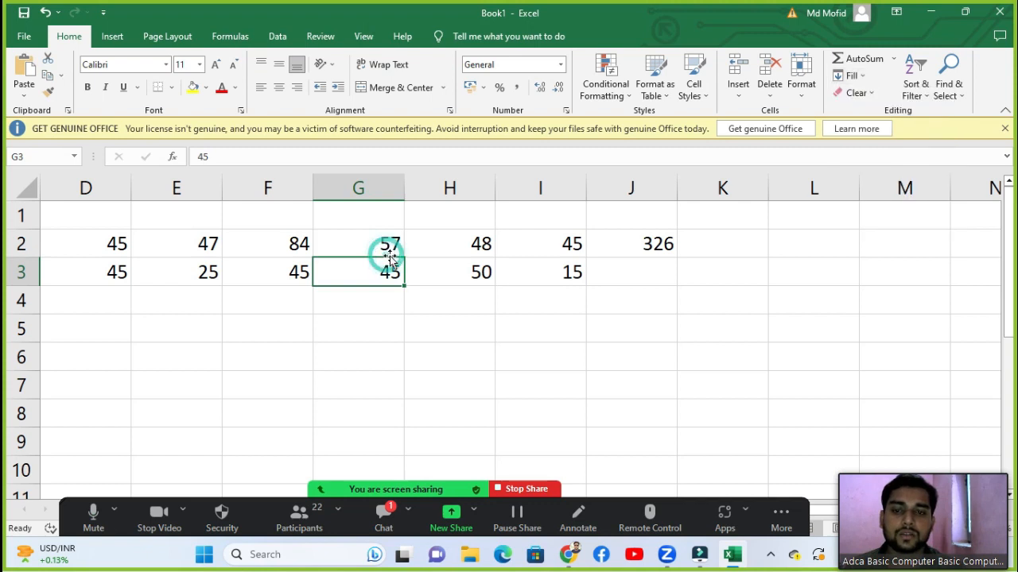
Step: Fill H2 leftward from I2 so it reads 45 and J2 totals 323
{"action": "left_click", "coordinate": [450, 250]}
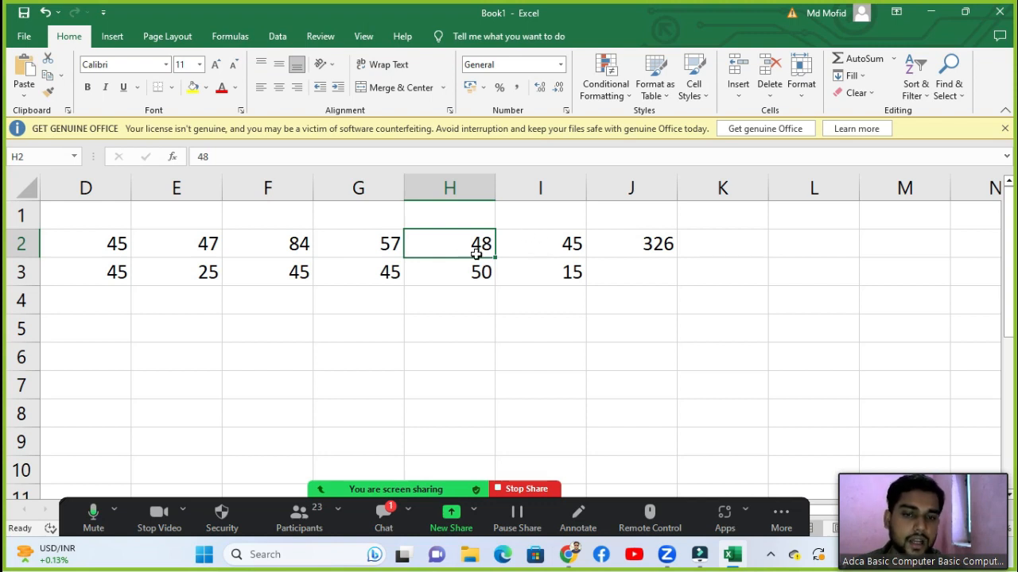
{"action": "left_click", "coordinate": [852, 77]}
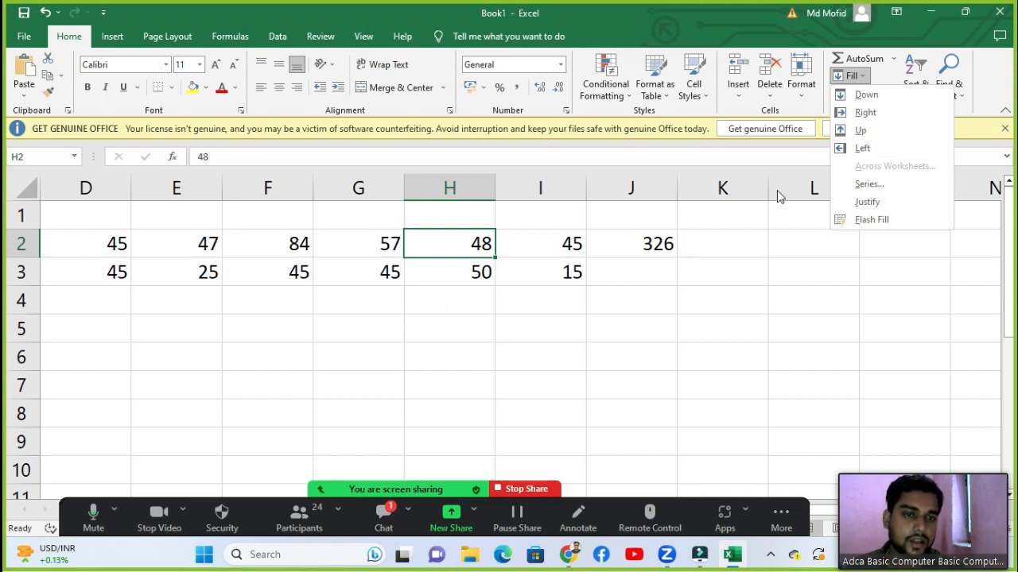
{"action": "left_click", "coordinate": [844, 148]}
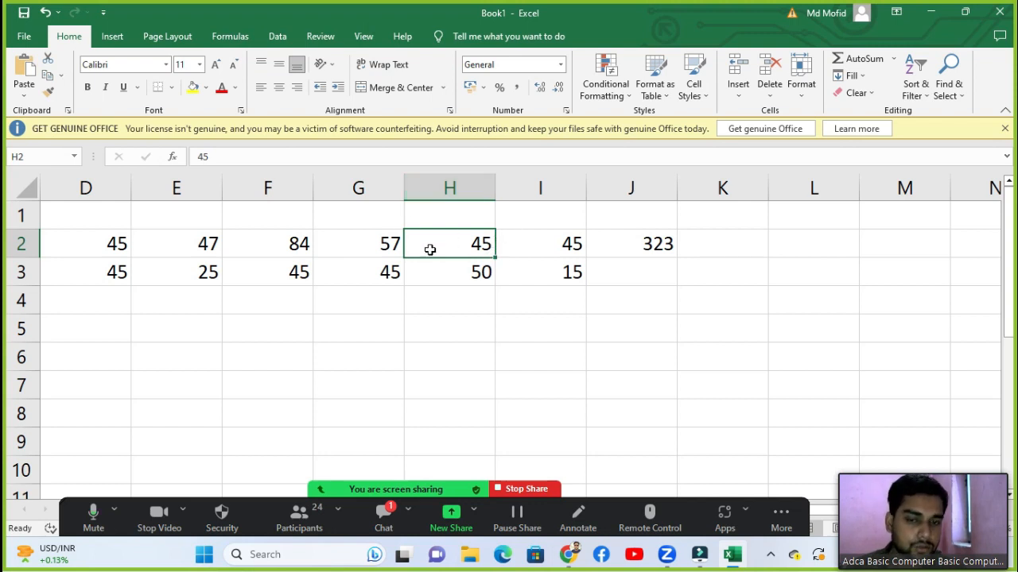
{"action": "left_click", "coordinate": [865, 75]}
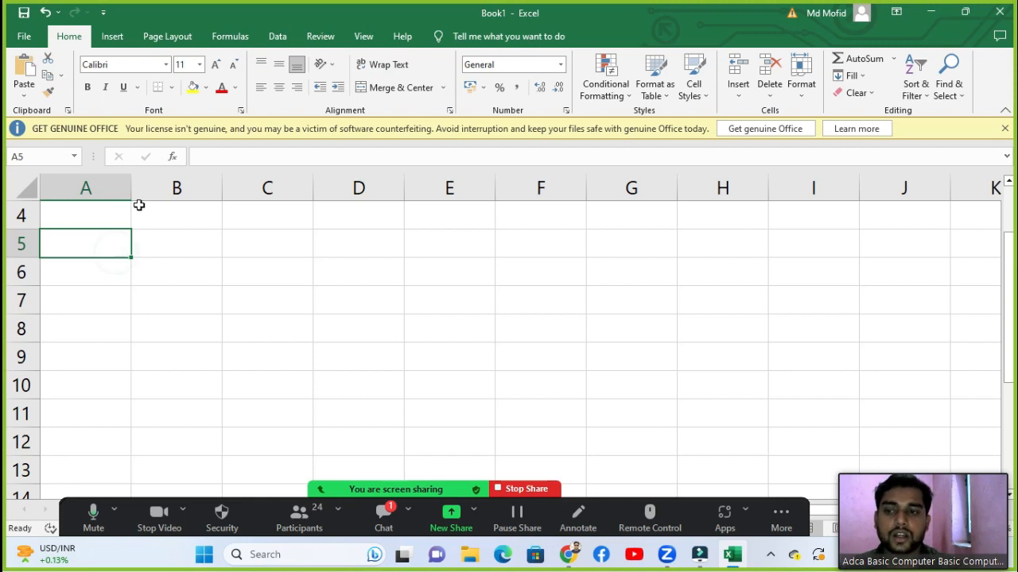
Step: Type 1 into B5 and briefly open the Fill options list
{"action": "left_click", "coordinate": [139, 205]}
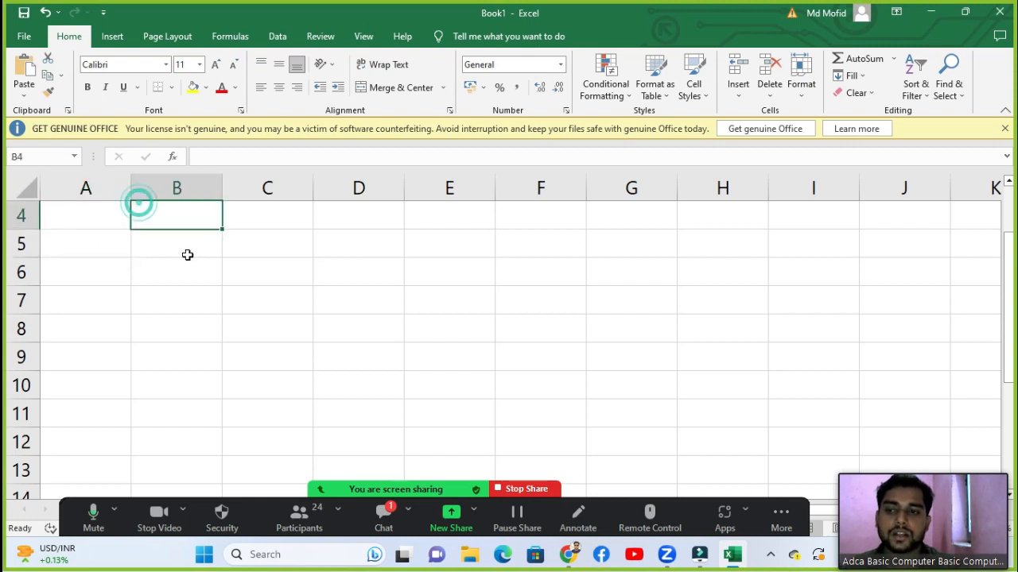
{"action": "left_click", "coordinate": [186, 240]}
{"action": "type", "text": "1"}
{"action": "key", "text": "Return"}
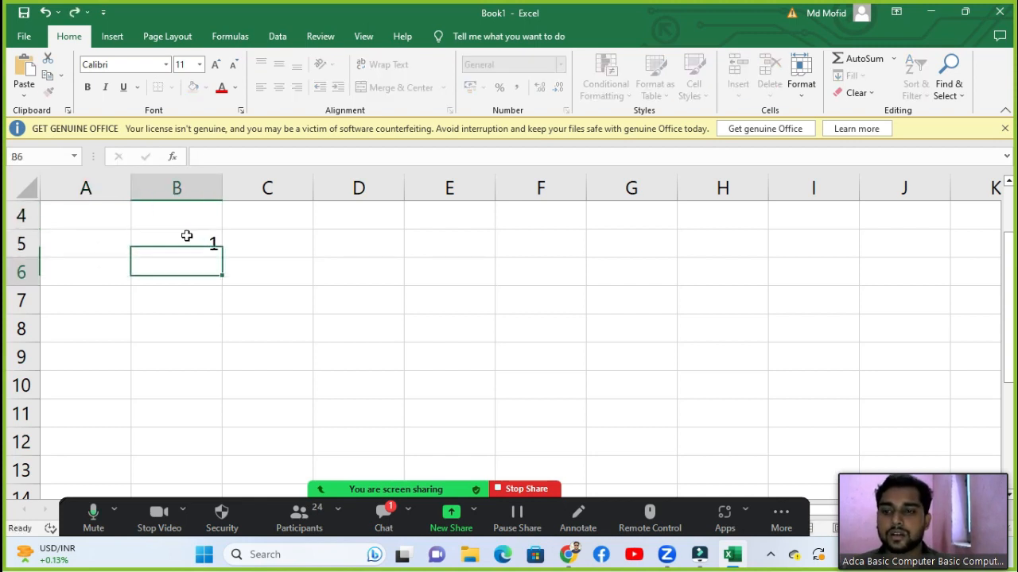
{"action": "left_click", "coordinate": [186, 236]}
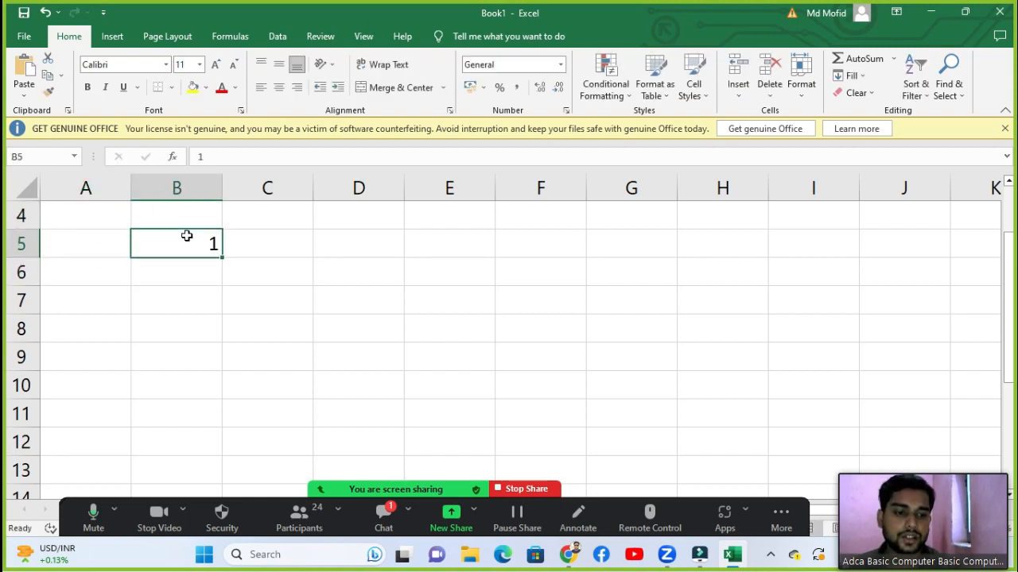
{"action": "left_click", "coordinate": [849, 76]}
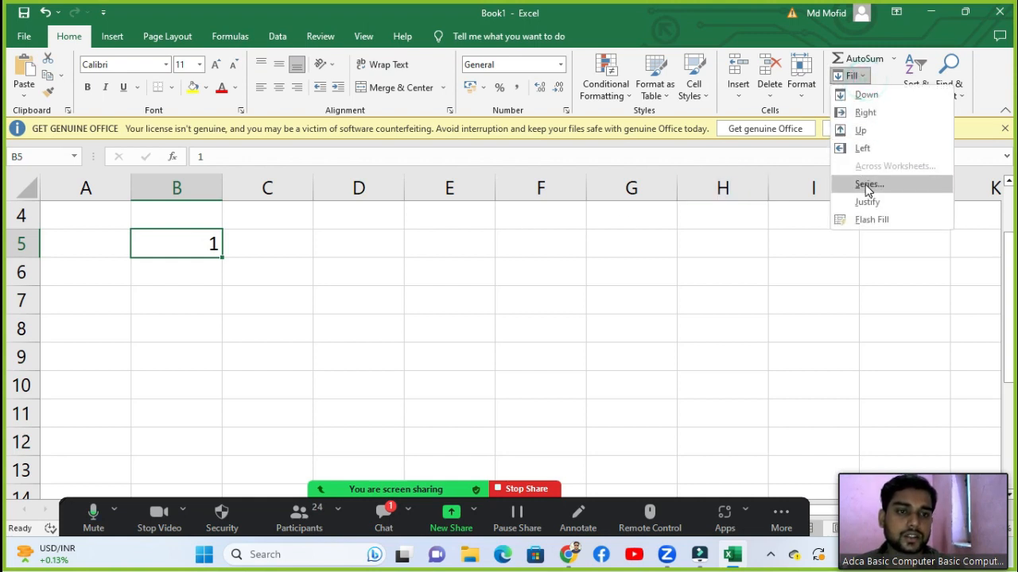
{"action": "left_click", "coordinate": [191, 291]}
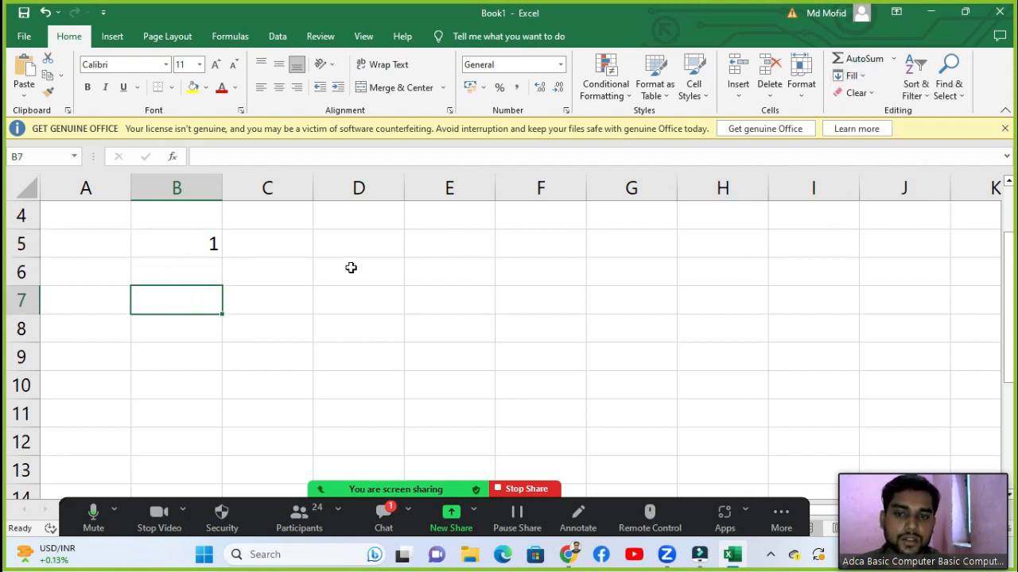
{"action": "left_click", "coordinate": [857, 76]}
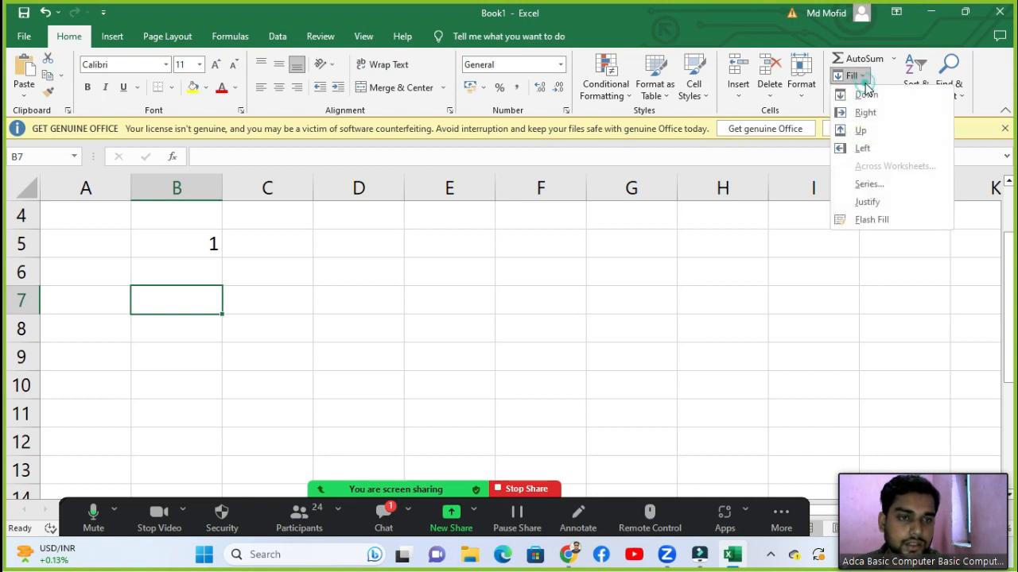
{"action": "left_click", "coordinate": [197, 265]}
{"action": "left_click", "coordinate": [197, 247]}
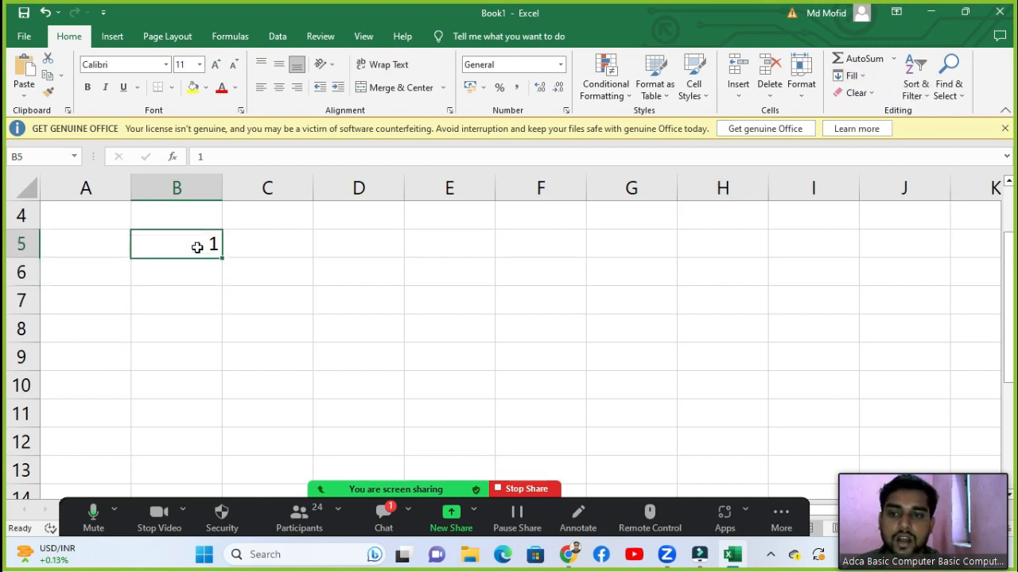
Step: Enter starting value 1 in A5 and open Fill > Series
{"action": "left_click", "coordinate": [100, 233]}
{"action": "left_click", "coordinate": [193, 253]}
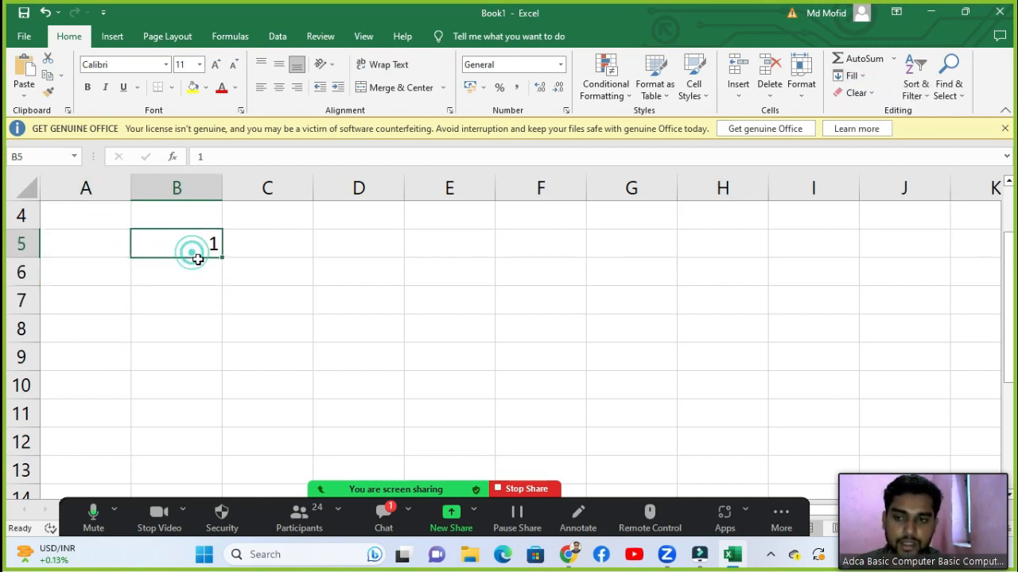
{"action": "left_click", "coordinate": [109, 244]}
{"action": "type", "text": "1"}
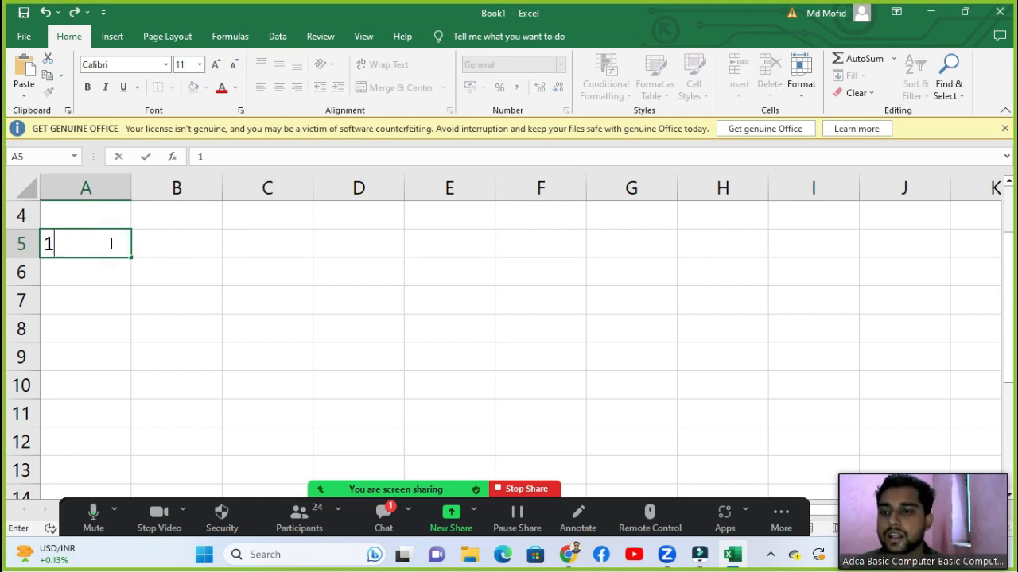
{"action": "key", "text": "Tab"}
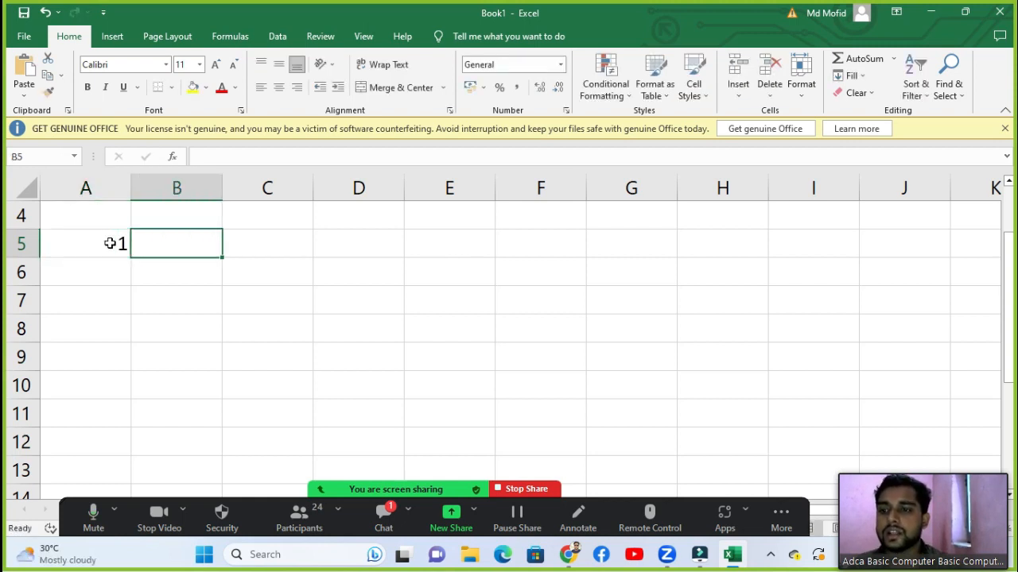
{"action": "left_click", "coordinate": [110, 243]}
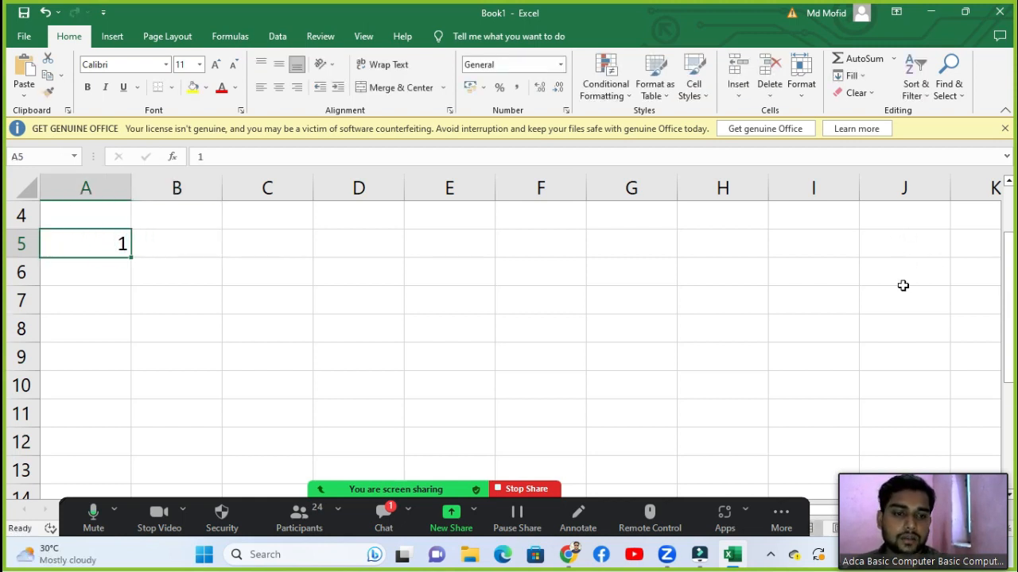
{"action": "left_click", "coordinate": [849, 75]}
{"action": "left_click", "coordinate": [868, 185]}
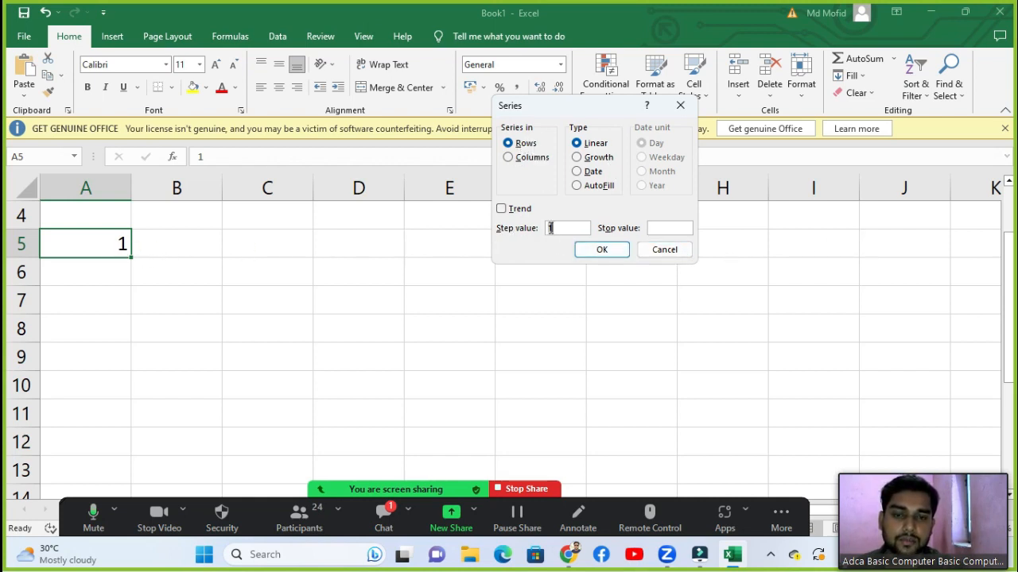
Step: Set the Series stop value to 10 and apply, filling 1–10 across A5:J5
{"action": "key", "text": "Tab"}
{"action": "left_click", "coordinate": [654, 227]}
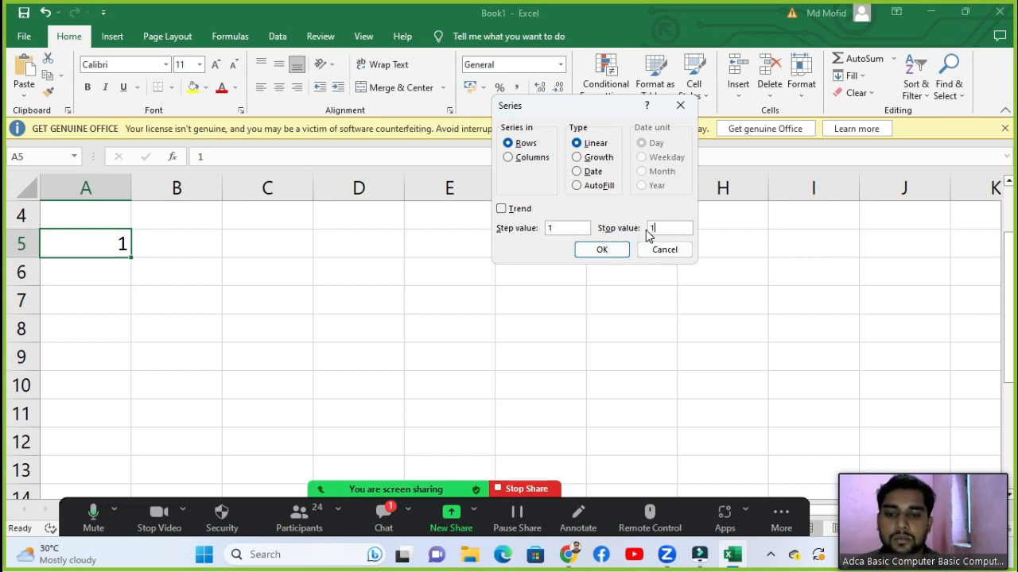
{"action": "left_click", "coordinate": [610, 253]}
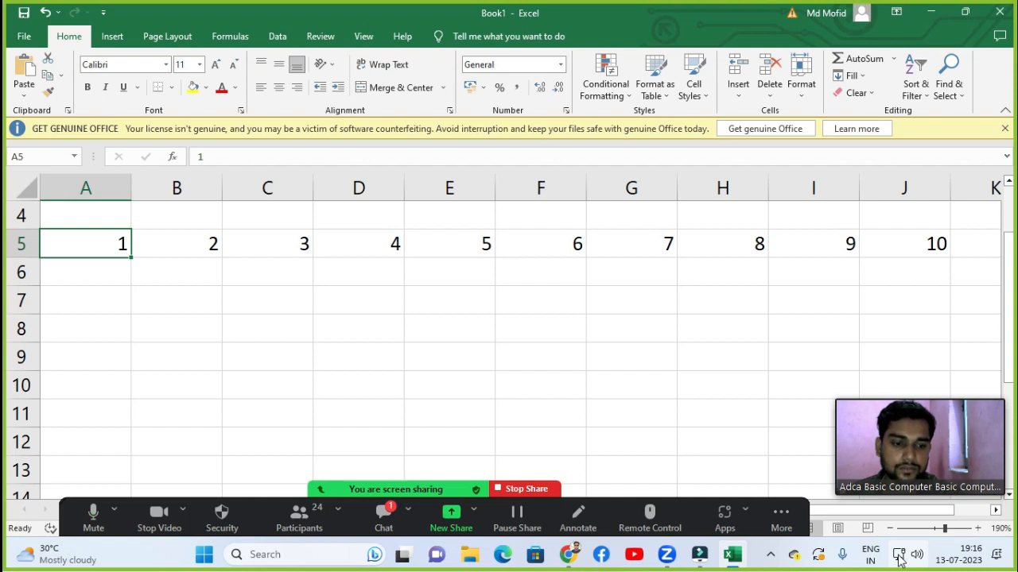
Step: Reopen the Series dialog from K5, cancel it, then select I7 and H8
{"action": "left_click", "coordinate": [958, 248]}
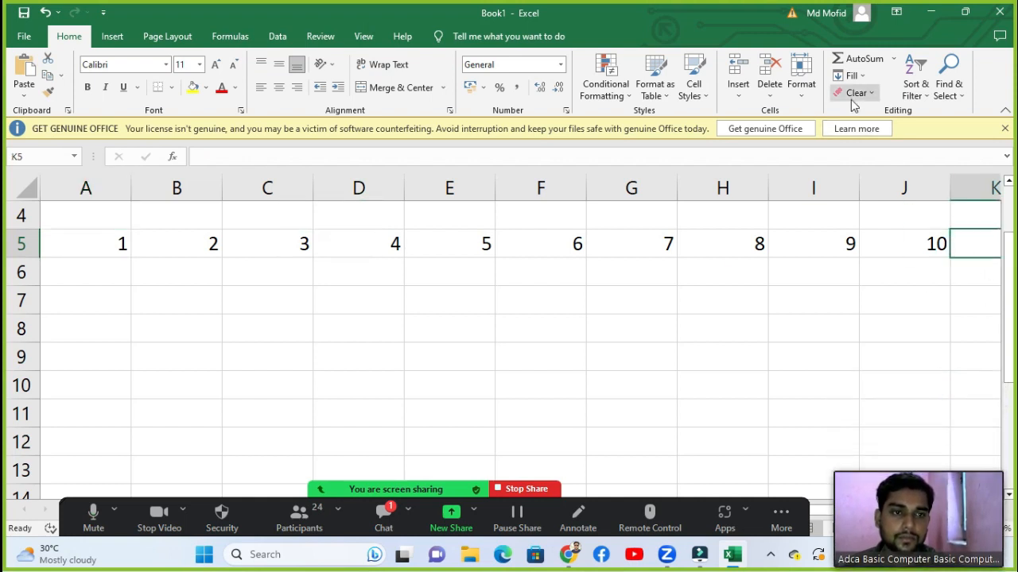
{"action": "left_click", "coordinate": [848, 76]}
{"action": "left_click", "coordinate": [870, 183]}
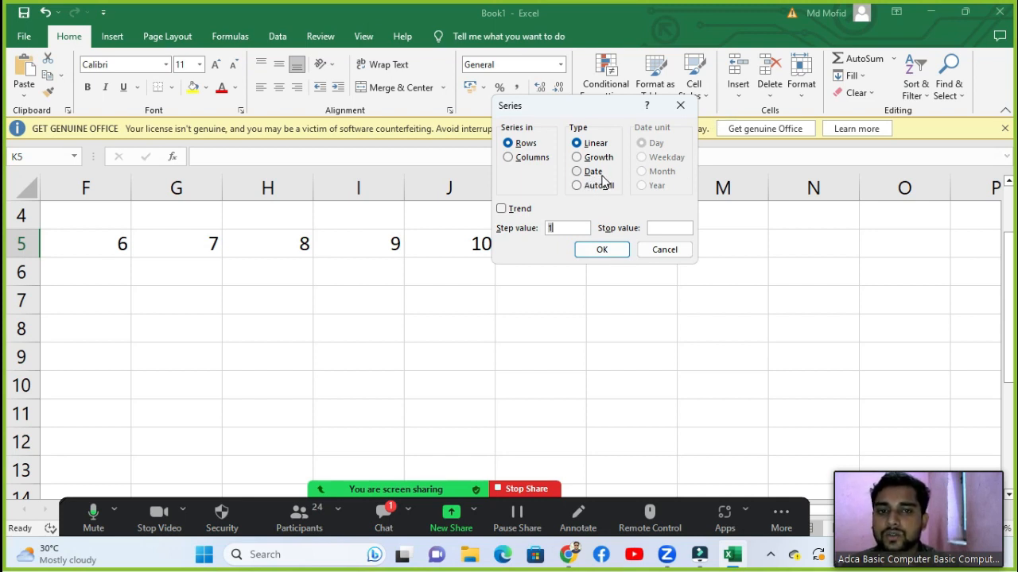
{"action": "left_click", "coordinate": [675, 112]}
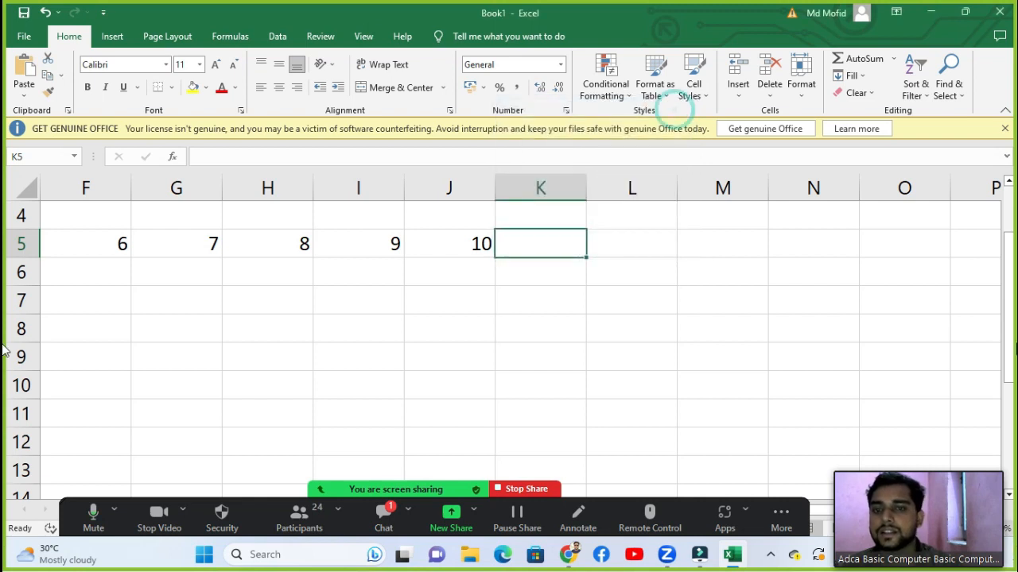
{"action": "left_click", "coordinate": [363, 295]}
{"action": "left_click", "coordinate": [248, 322]}
Step: Delete every number in A1:J8, including row 5's series and the 323 total
{"action": "scroll", "coordinate": [207, 251], "scroll_direction": "up", "scroll_amount": 1}
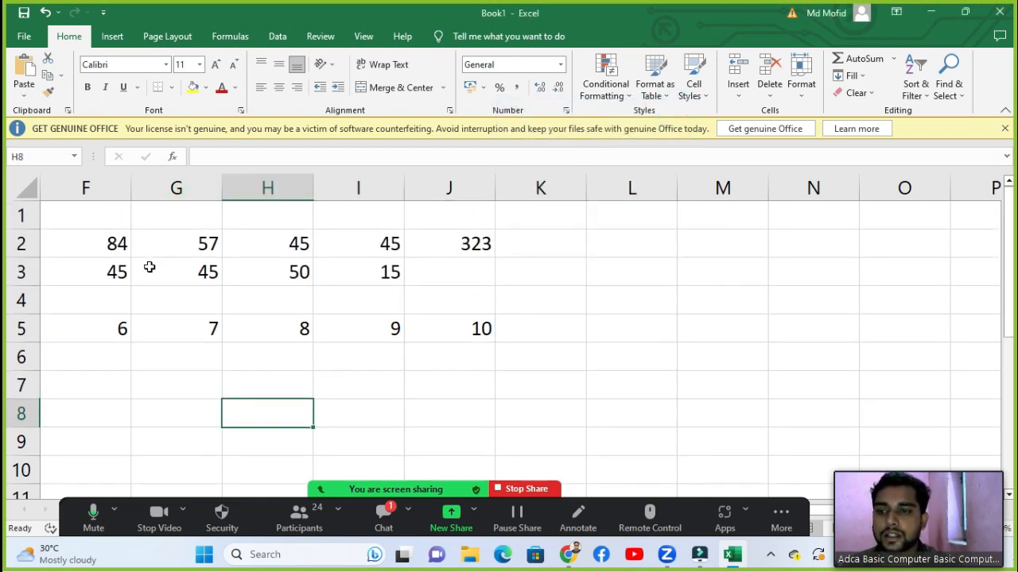
{"action": "key", "text": "Left"}
{"action": "key", "text": "Left"}
{"action": "key", "text": "Left"}
{"action": "key", "text": "Left"}
{"action": "key", "text": "Left"}
{"action": "key", "text": "Left"}
{"action": "key", "text": "Left"}
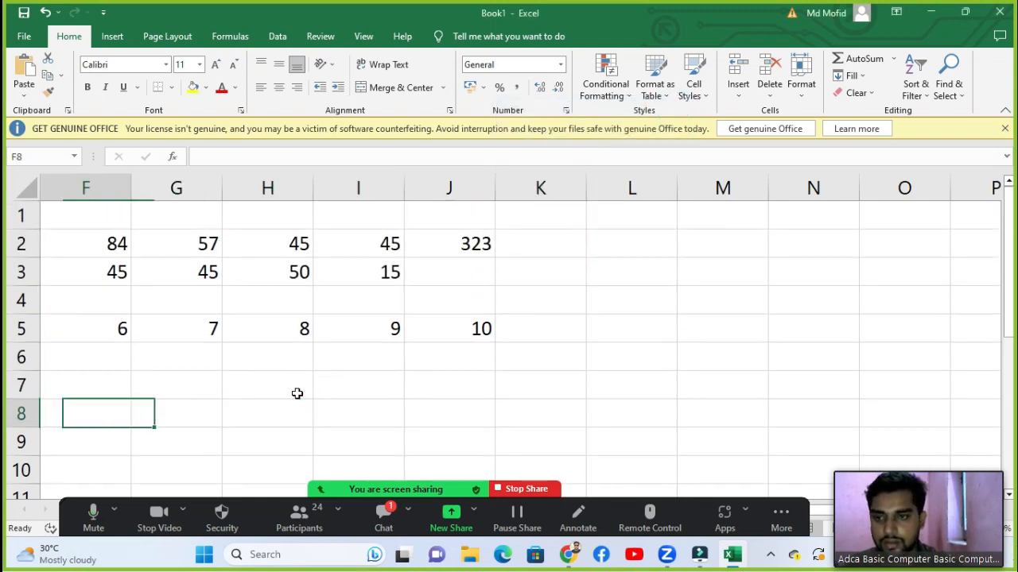
{"action": "left_click_drag", "start_coordinate": [101, 221], "coordinate": [922, 406]}
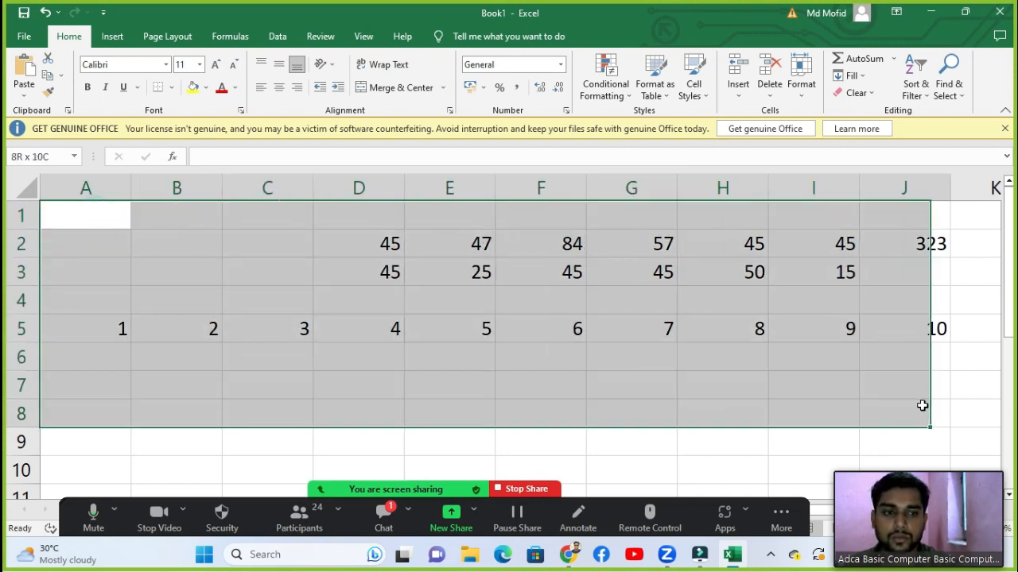
{"action": "key", "text": "Delete"}
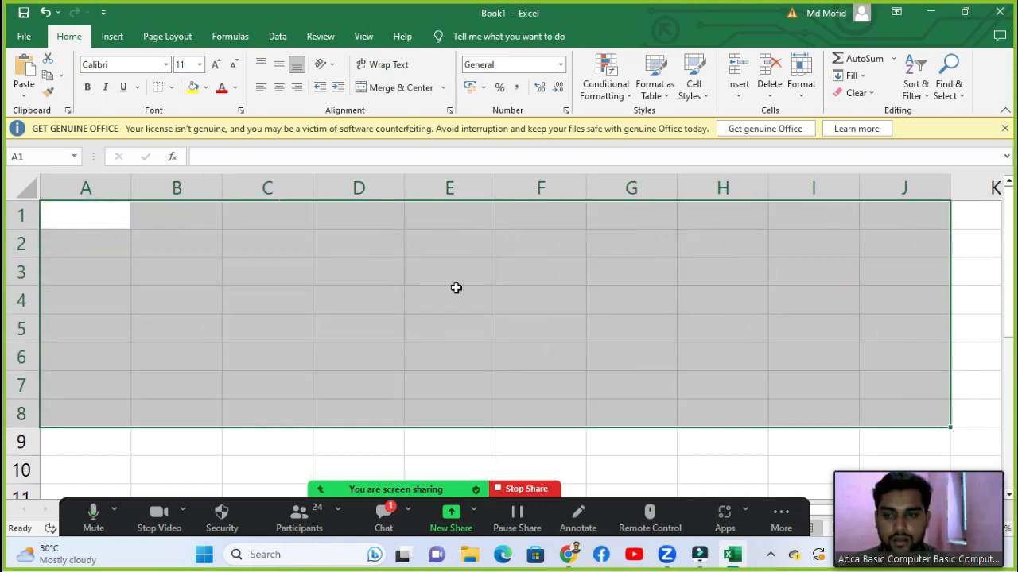
{"action": "left_click", "coordinate": [170, 262]}
{"action": "left_click", "coordinate": [170, 232]}
{"action": "left_click", "coordinate": [171, 209]}
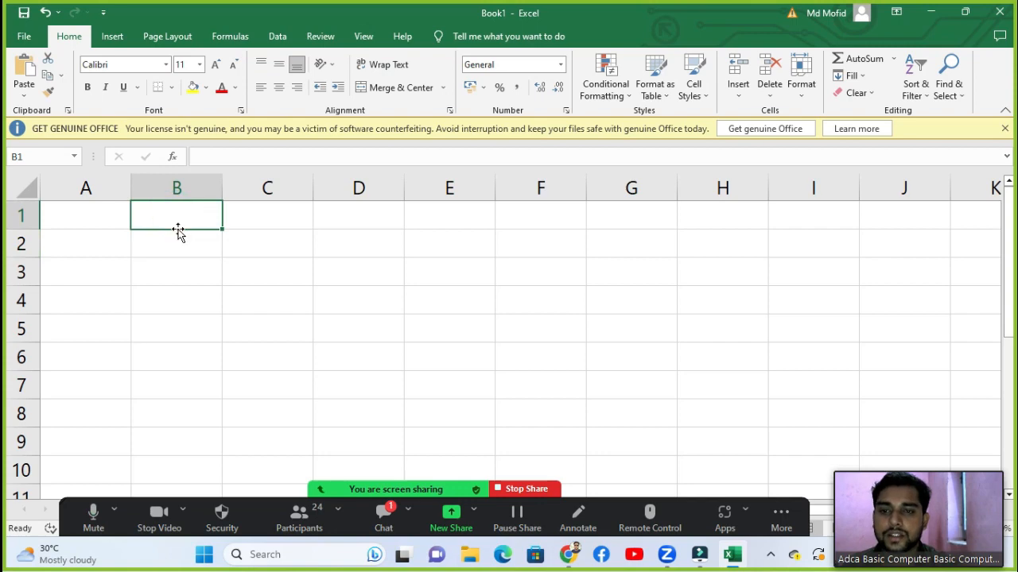
{"action": "scroll", "coordinate": [182, 231], "scroll_direction": "down", "scroll_amount": 3}
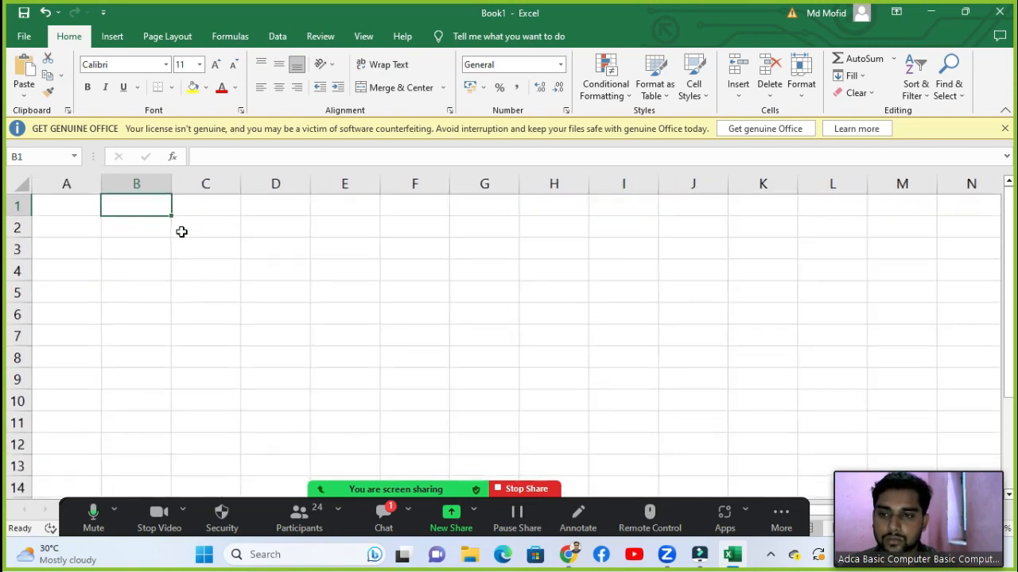
{"action": "scroll", "coordinate": [181, 232], "scroll_direction": "down", "scroll_amount": 4}
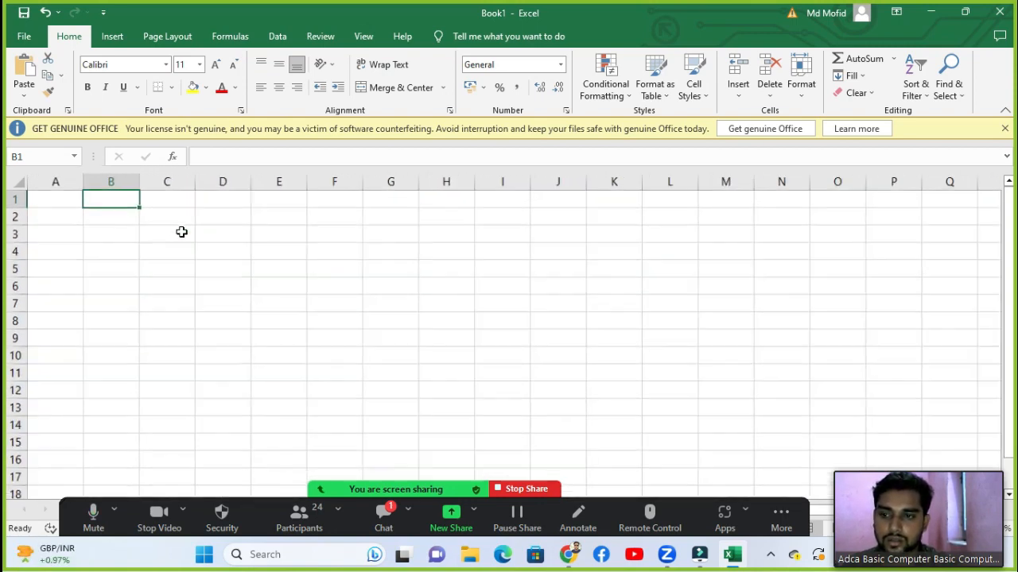
{"action": "scroll", "coordinate": [181, 231], "scroll_direction": "up", "scroll_amount": 1}
Step: Enter 1-6-2023 in cell B1 so it is stored as the date 01-06-2023
{"action": "left_click", "coordinate": [130, 221]}
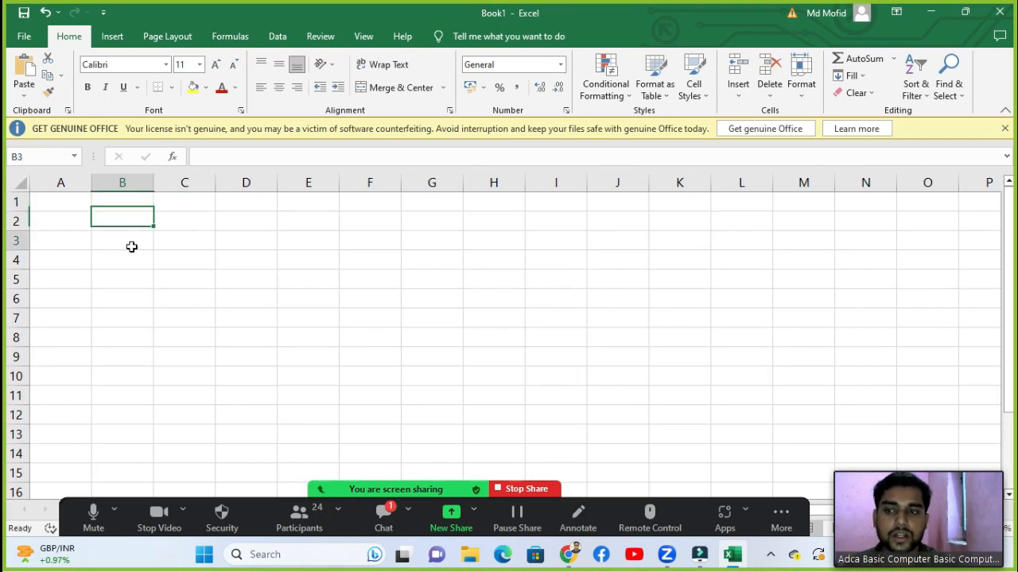
{"action": "left_click", "coordinate": [127, 198]}
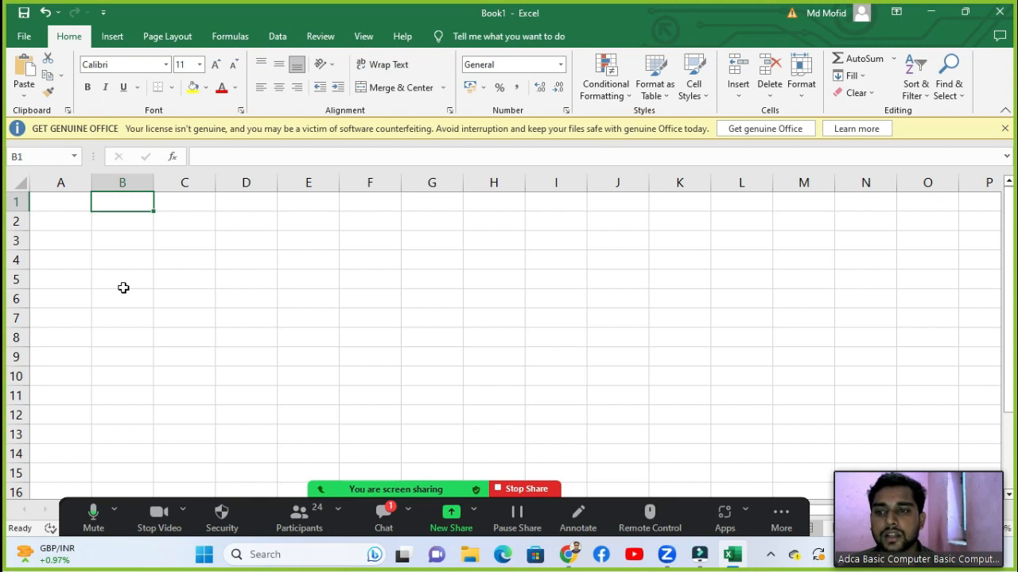
{"action": "type", "text": "1-6"}
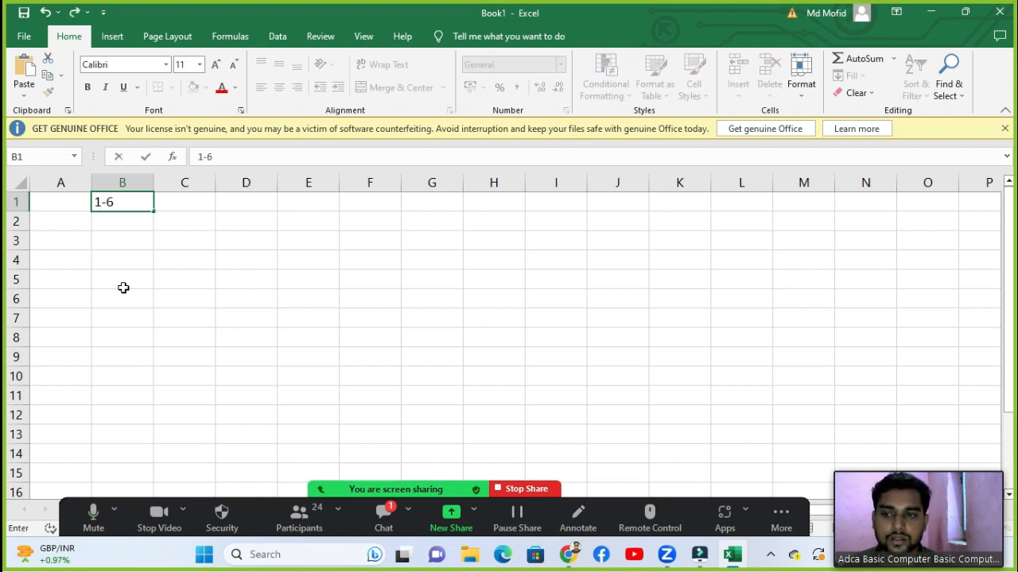
{"action": "type", "text": "-2023"}
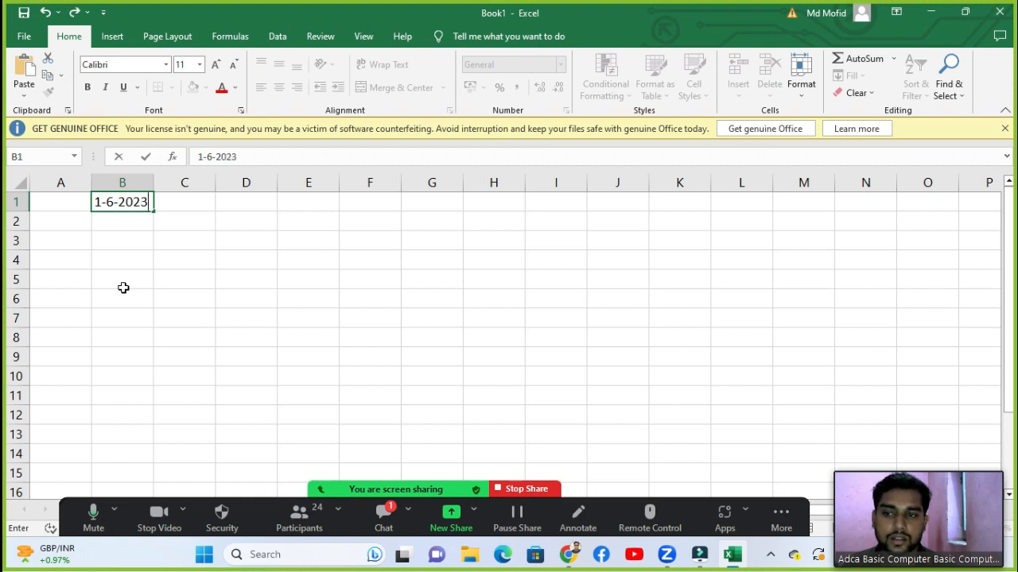
{"action": "key", "text": "Return"}
{"action": "left_click", "coordinate": [132, 200]}
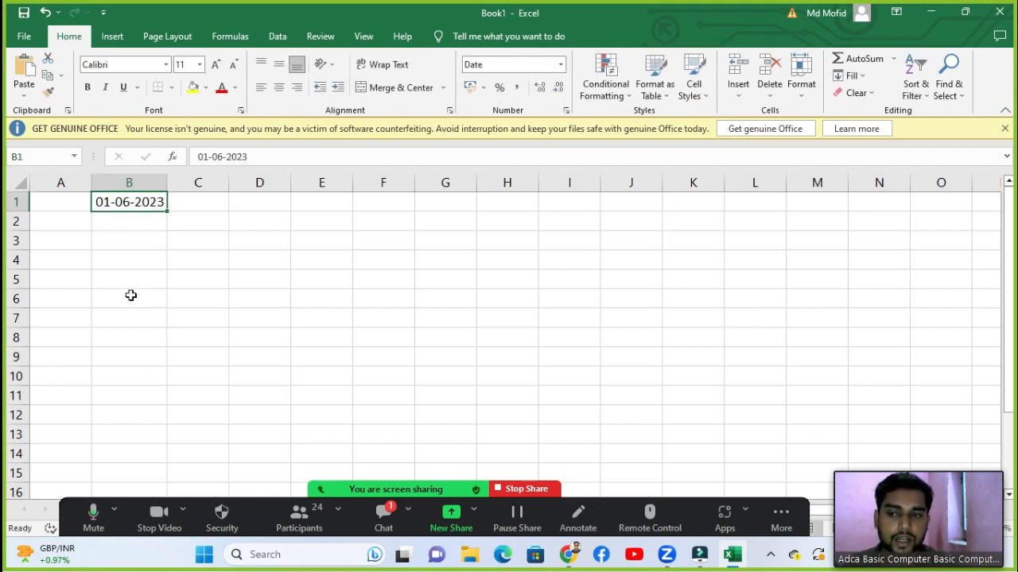
Step: Ask the raised-hand participant to unmute from the participants list
{"action": "left_click", "coordinate": [297, 513]}
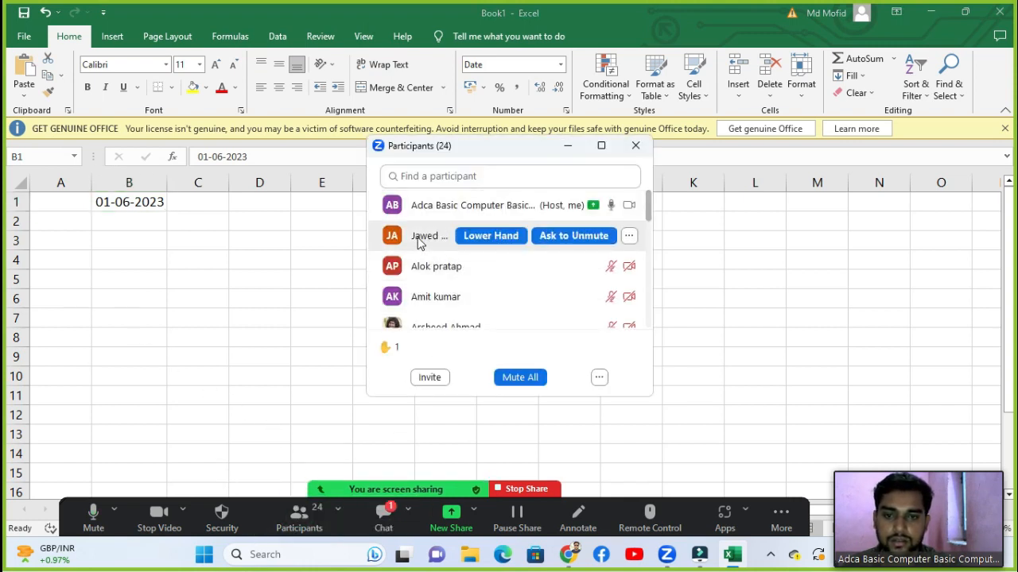
{"action": "left_click", "coordinate": [573, 235]}
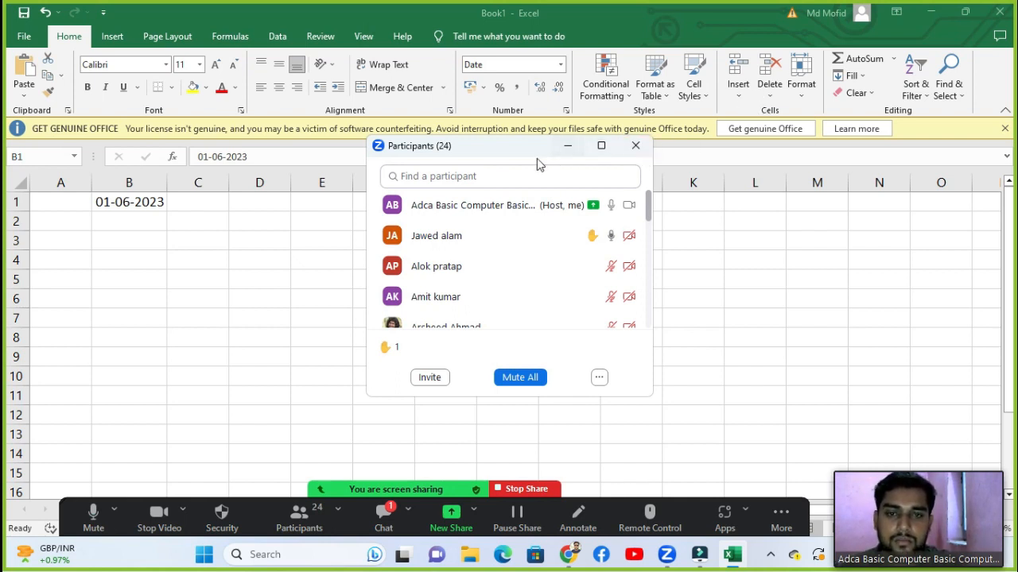
{"action": "left_click_drag", "start_coordinate": [536, 158], "coordinate": [465, 187]}
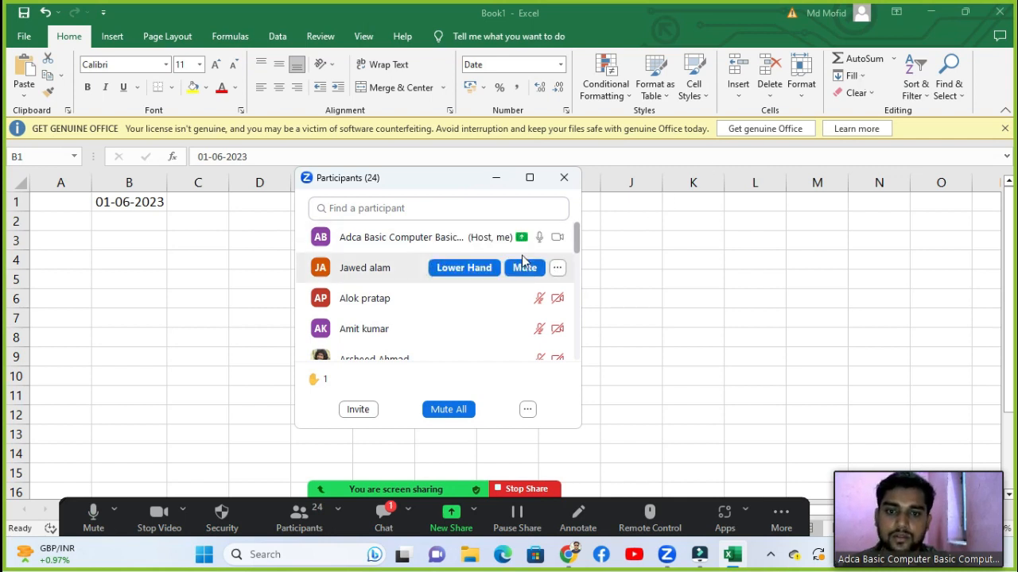
{"action": "left_click_drag", "start_coordinate": [450, 182], "coordinate": [474, 139]}
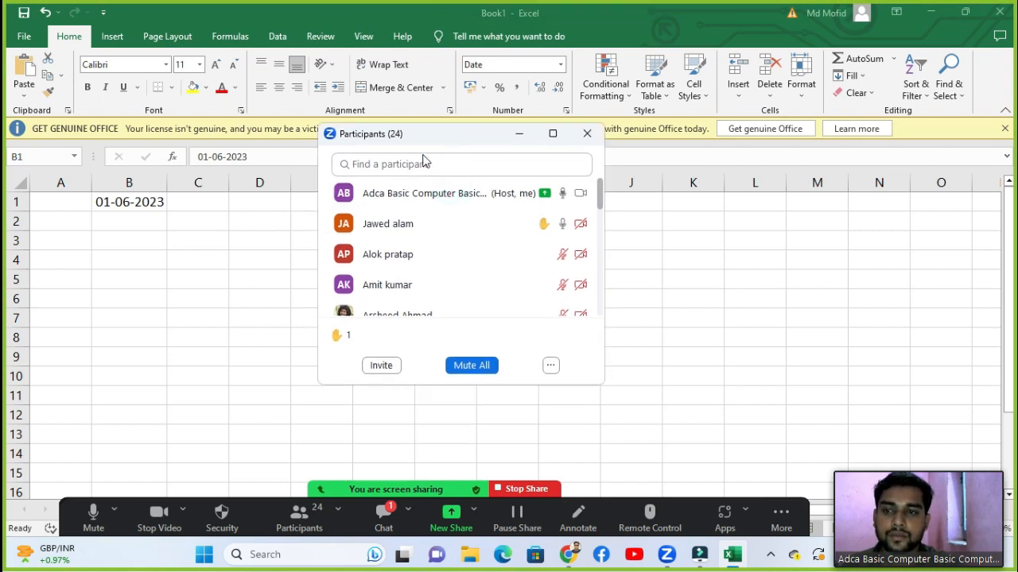
Step: Lower the participant's hand, mute all participants, and close the participants list
{"action": "left_click", "coordinate": [513, 225]}
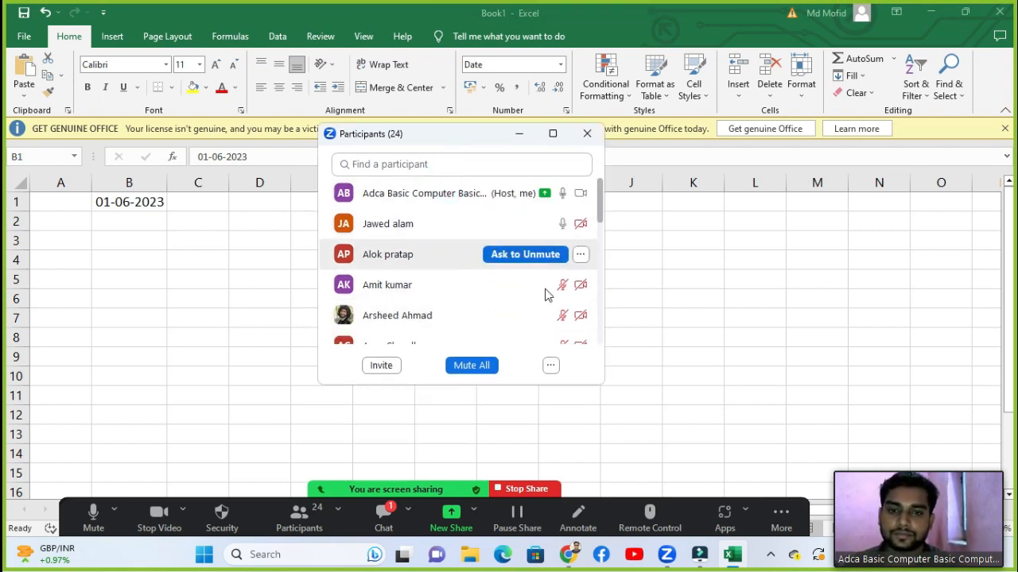
{"action": "left_click", "coordinate": [483, 366]}
{"action": "left_click", "coordinate": [592, 315]}
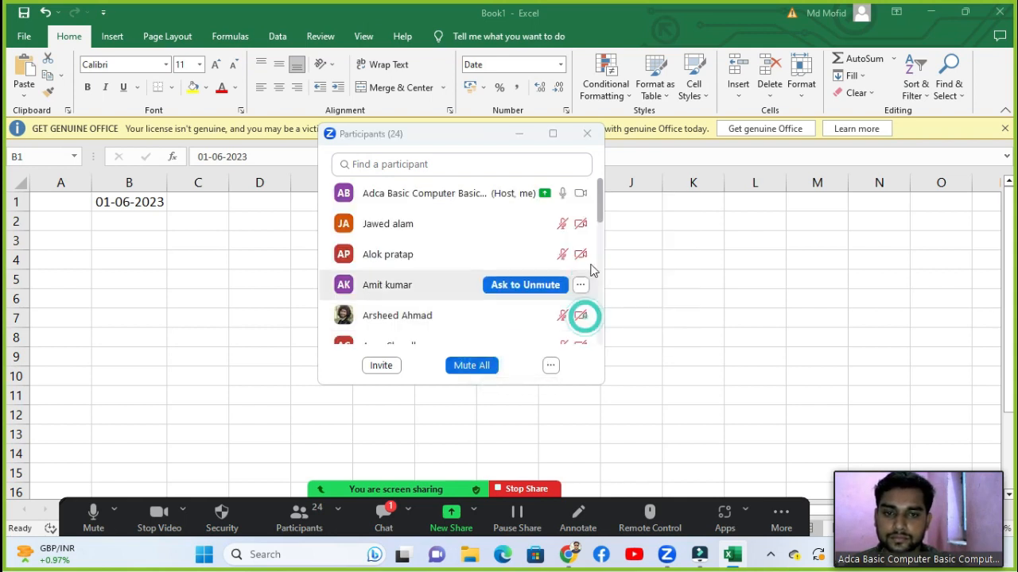
{"action": "left_click", "coordinate": [588, 135]}
{"action": "left_click", "coordinate": [153, 225]}
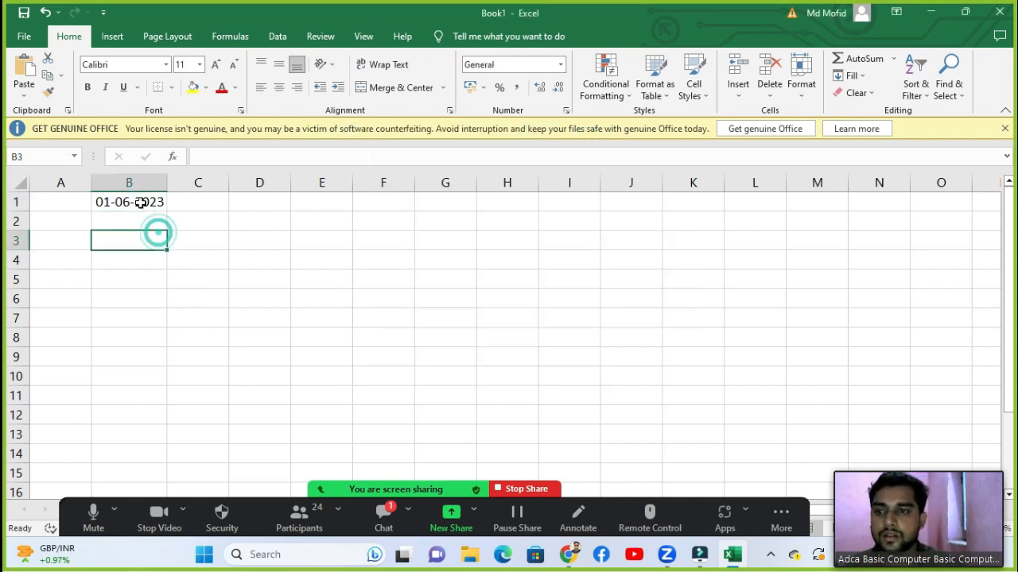
Step: Fill B1's date down to B14, giving 01-06-2023 through 14-06-2023
{"action": "left_click", "coordinate": [138, 203]}
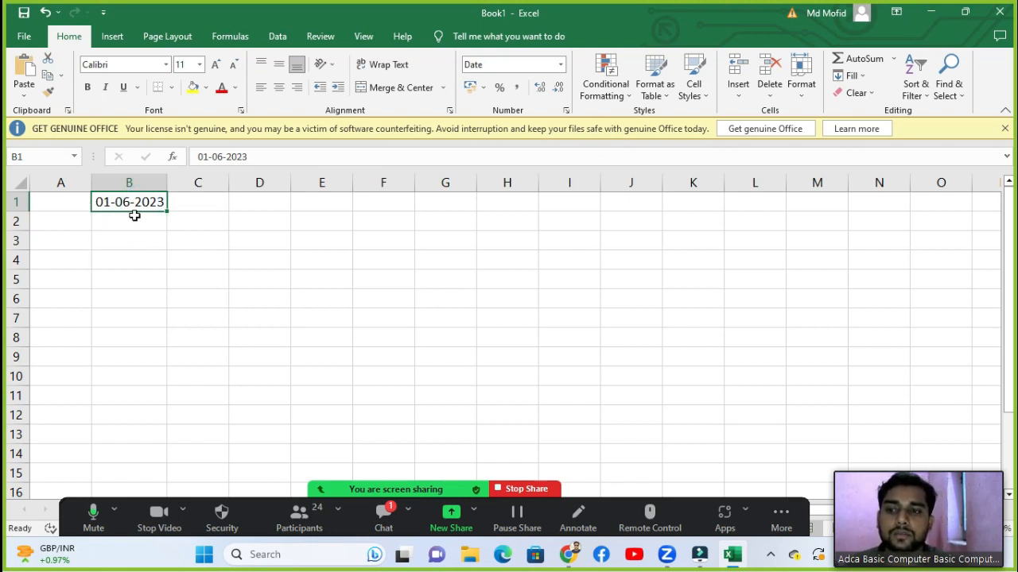
{"action": "left_click_drag", "start_coordinate": [165, 211], "coordinate": [173, 463]}
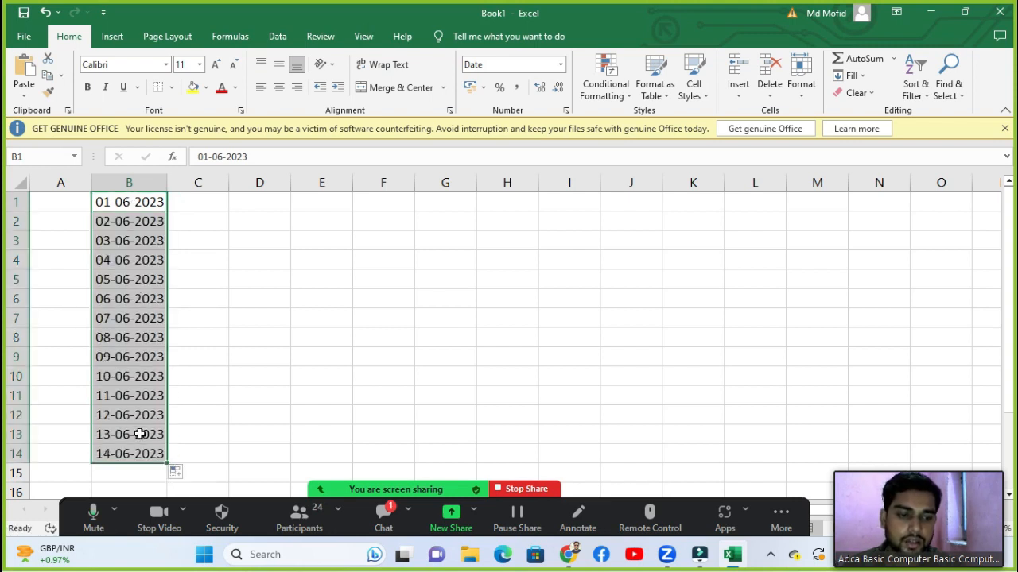
{"action": "left_click", "coordinate": [159, 223]}
Step: With C1 selected, view the Fill Series settings and dismiss them unapplied
{"action": "left_click", "coordinate": [204, 226]}
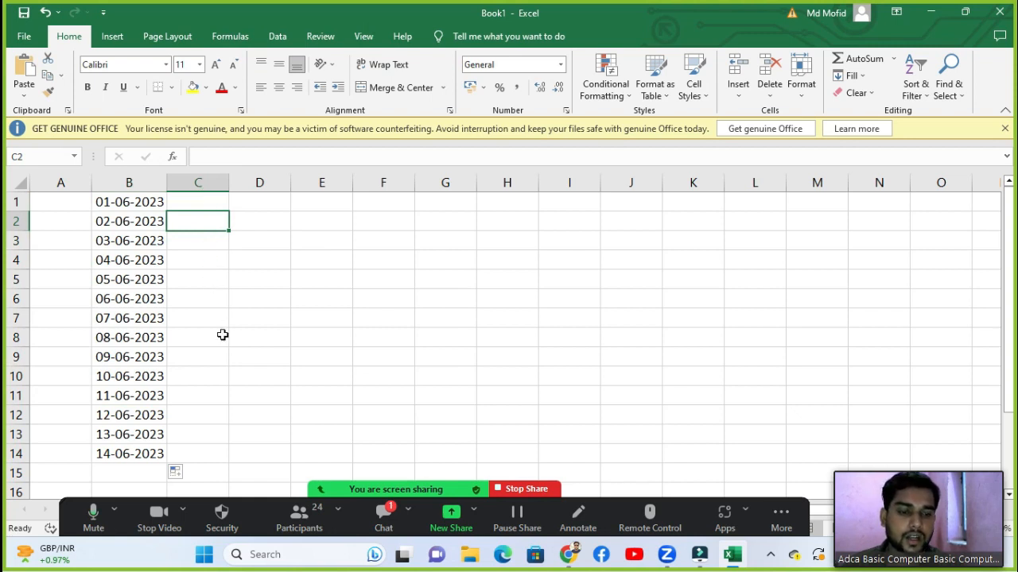
{"action": "left_click", "coordinate": [213, 205]}
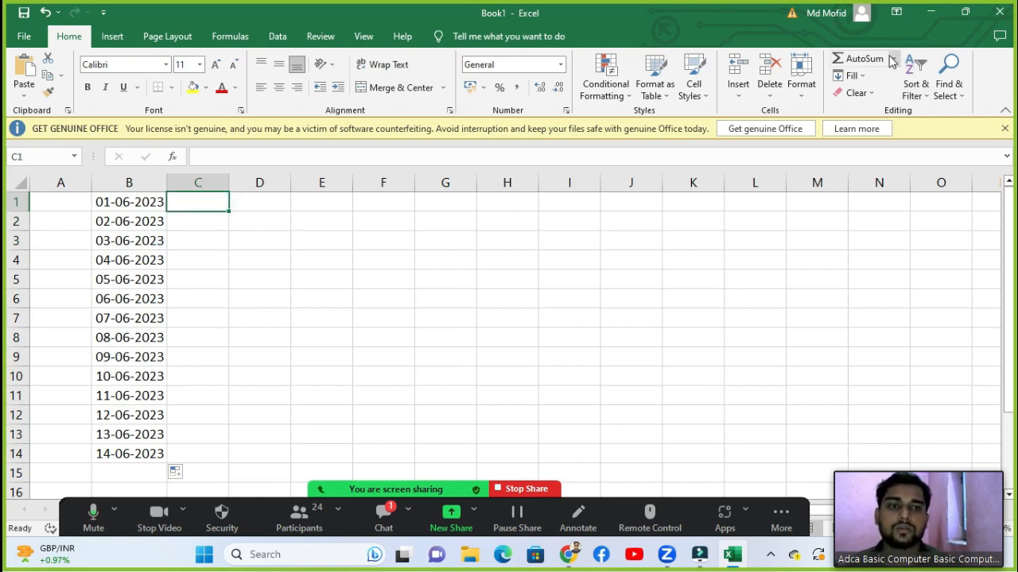
{"action": "left_click", "coordinate": [850, 76]}
{"action": "left_click", "coordinate": [859, 189]}
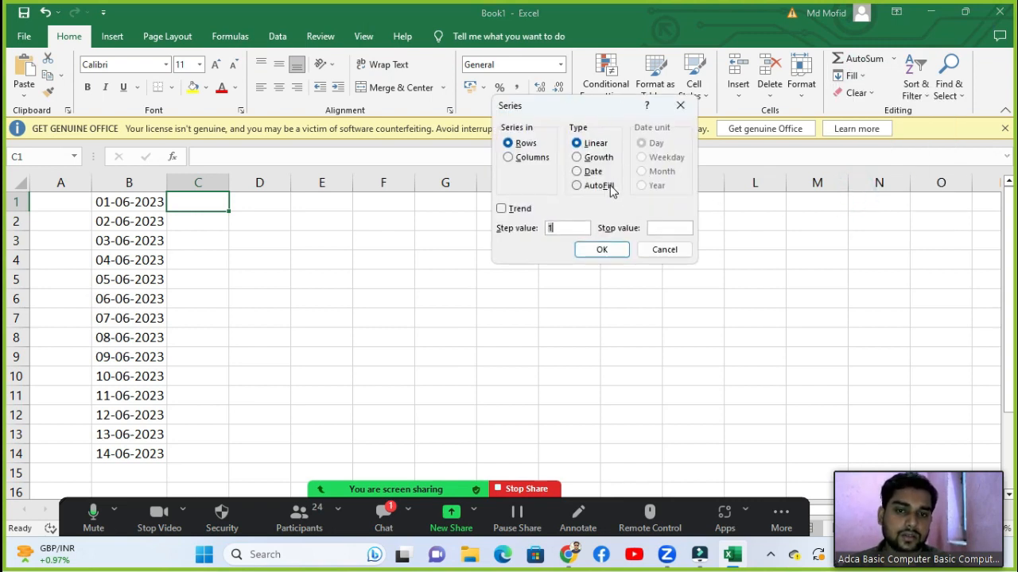
{"action": "key", "text": "Escape"}
{"action": "left_click", "coordinate": [204, 239]}
{"action": "left_click", "coordinate": [202, 208]}
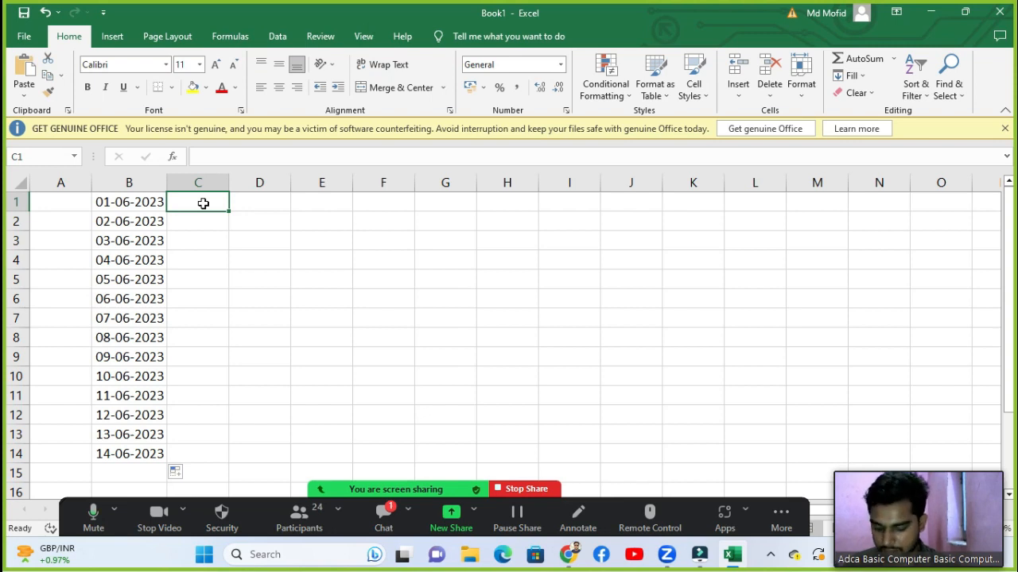
Step: Enter Monday in C1, fill weekday names down to C14, and autofit column C
{"action": "type", "text": "Monday"}
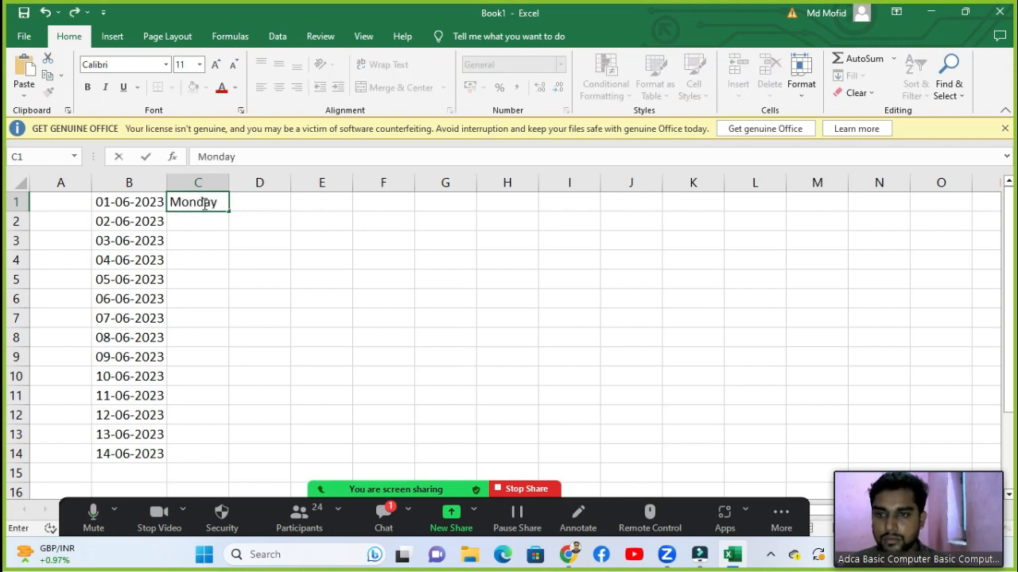
{"action": "key", "text": "Return"}
{"action": "left_click", "coordinate": [204, 204]}
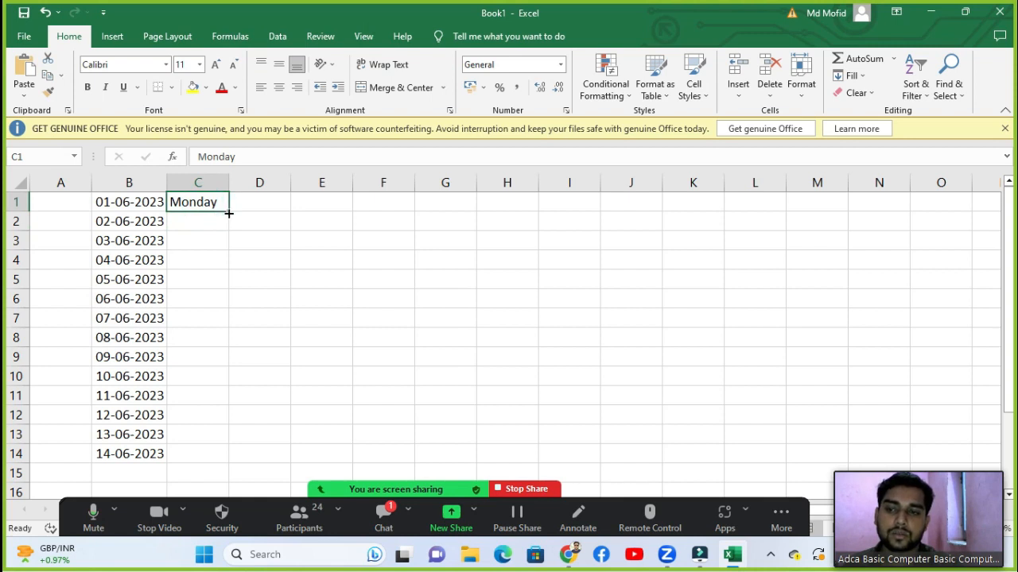
{"action": "left_click_drag", "start_coordinate": [228, 213], "coordinate": [224, 465]}
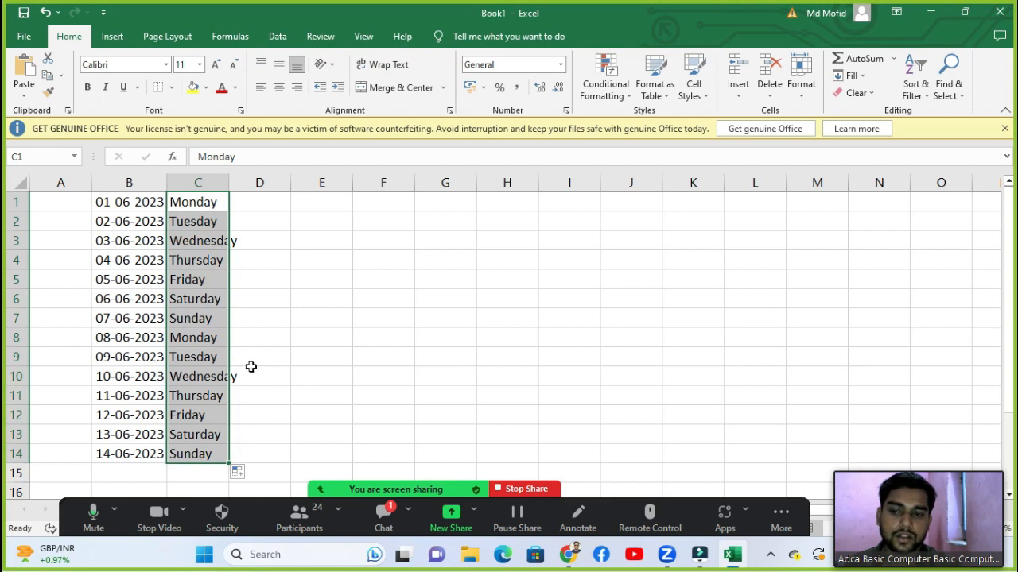
{"action": "left_click", "coordinate": [251, 366]}
{"action": "double_click", "coordinate": [229, 183]}
{"action": "left_click", "coordinate": [254, 201]}
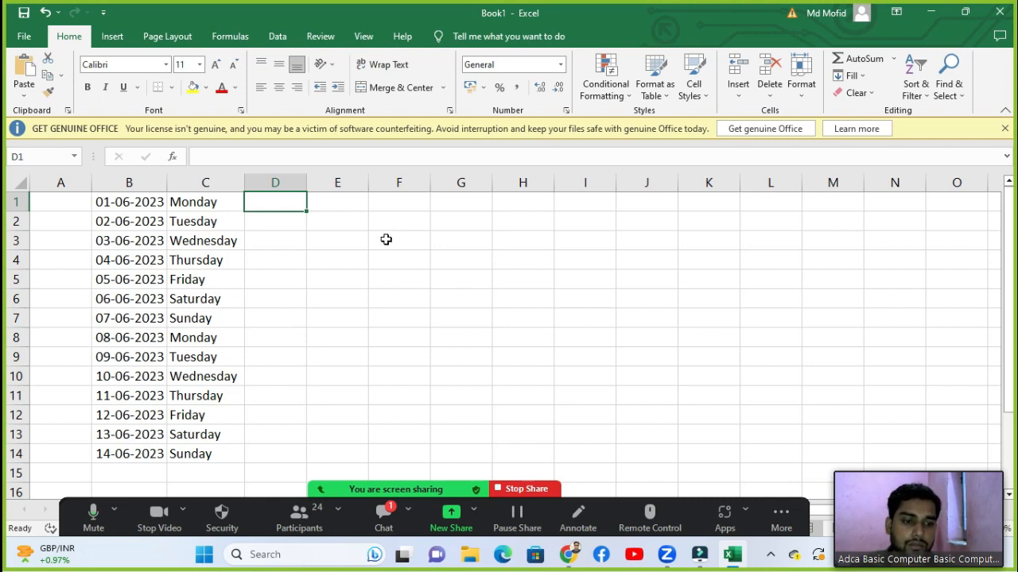
Step: With D1 selected, view the Fill Series settings and dismiss them unapplied
{"action": "left_click", "coordinate": [288, 217]}
{"action": "left_click", "coordinate": [284, 203]}
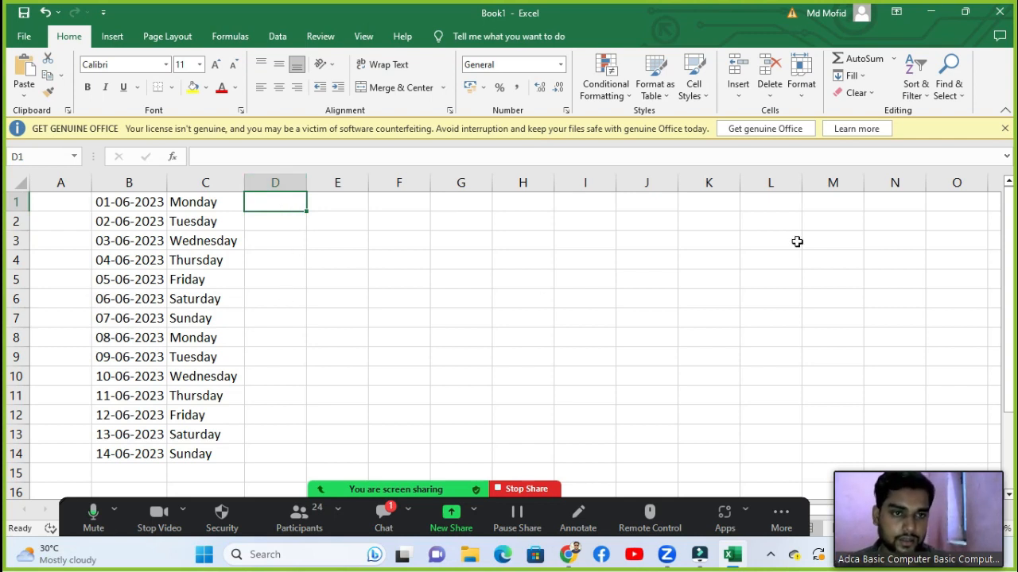
{"action": "left_click", "coordinate": [849, 75]}
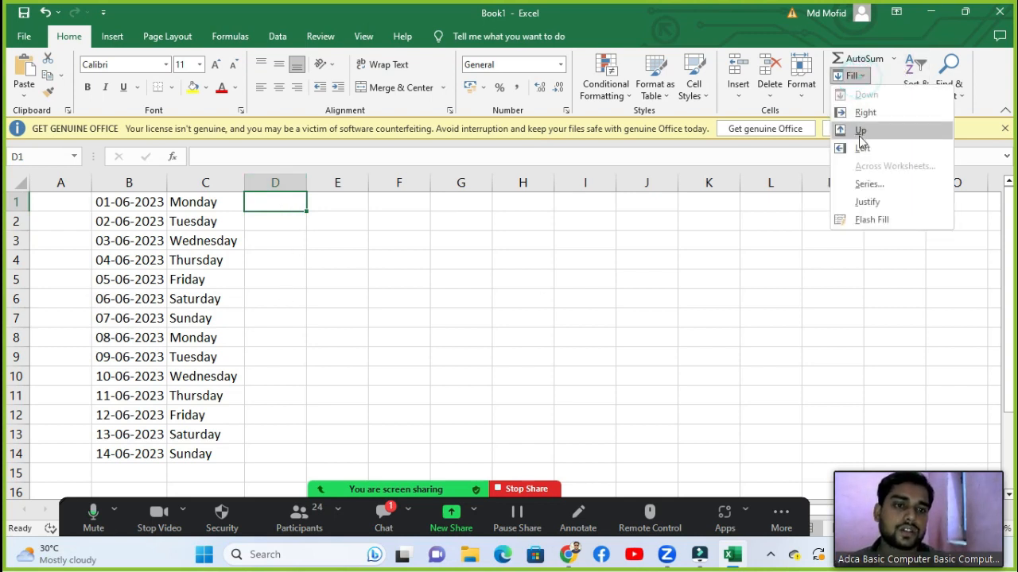
{"action": "left_click", "coordinate": [867, 184]}
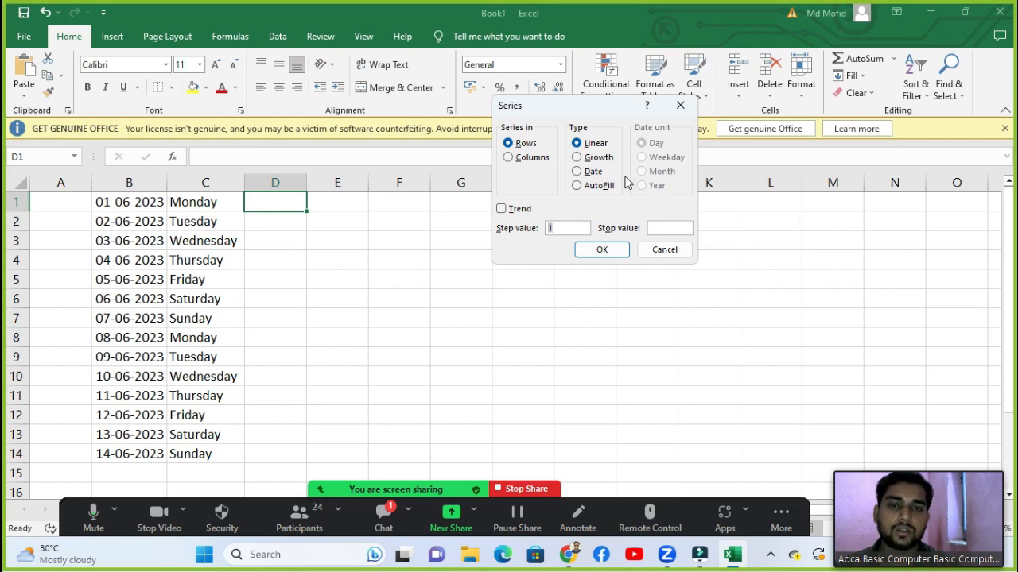
{"action": "key", "text": "Escape"}
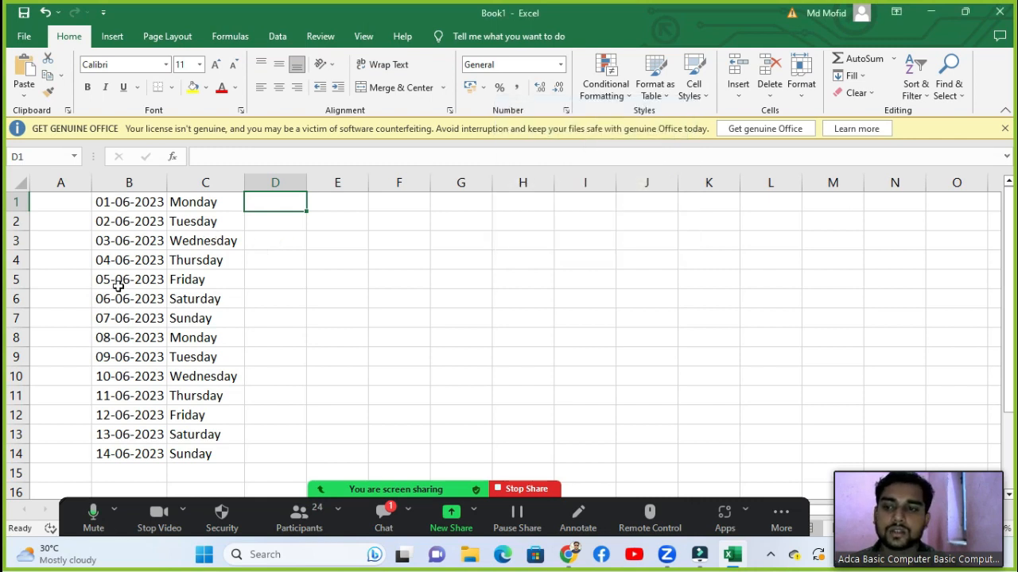
Step: Enter the start date 01-06-2023 in cell D1
{"action": "left_click", "coordinate": [298, 236]}
{"action": "left_click", "coordinate": [296, 206]}
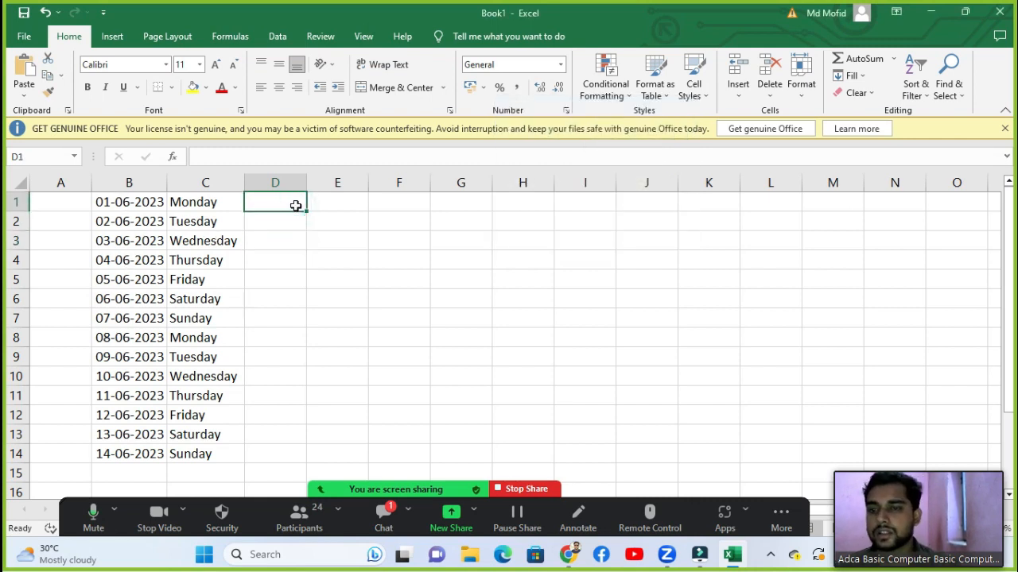
{"action": "type", "text": "1-0"}
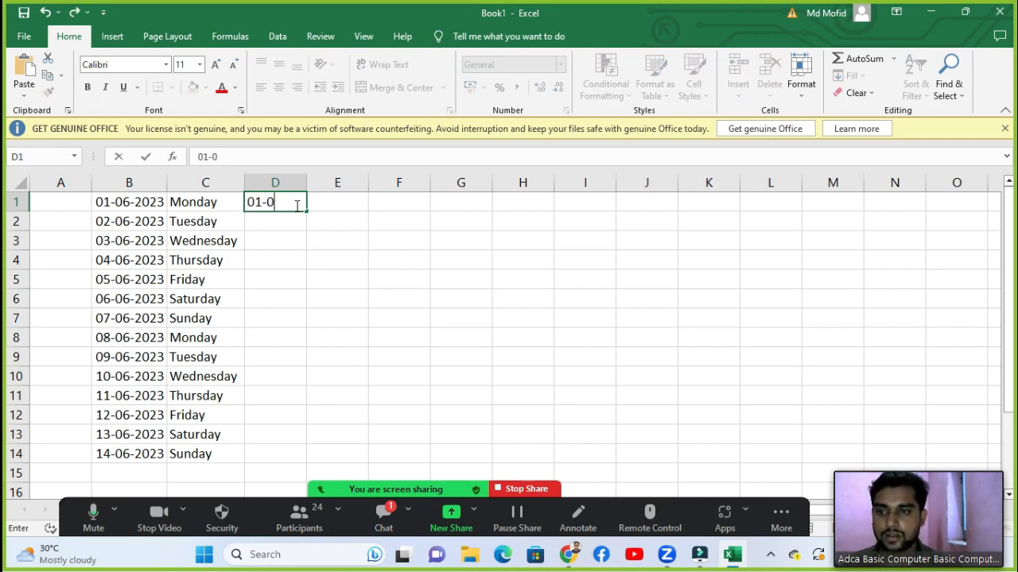
{"action": "type", "text": "1-06-202"}
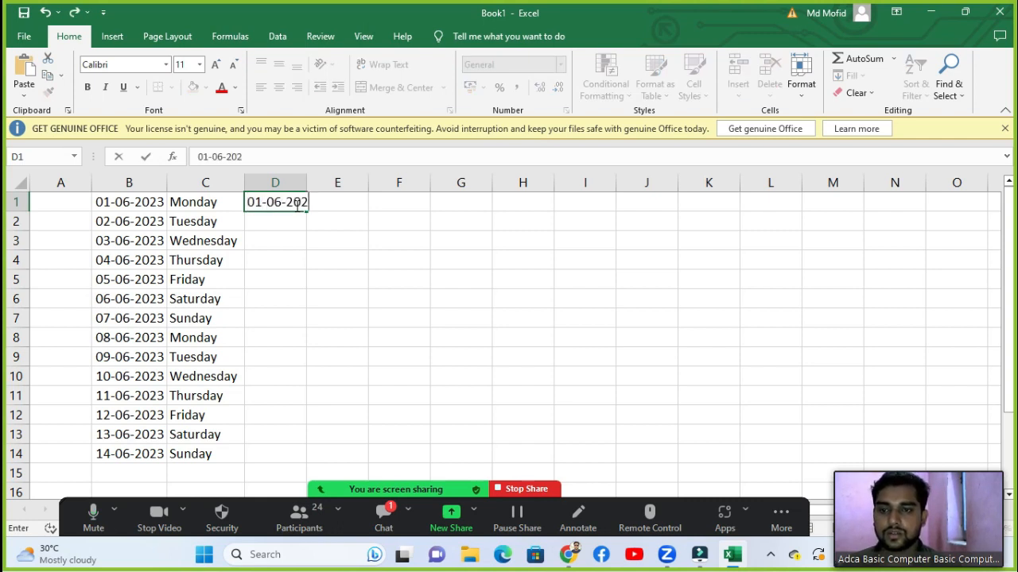
{"action": "type", "text": "3"}
{"action": "key", "text": "Return"}
{"action": "left_click", "coordinate": [296, 205]}
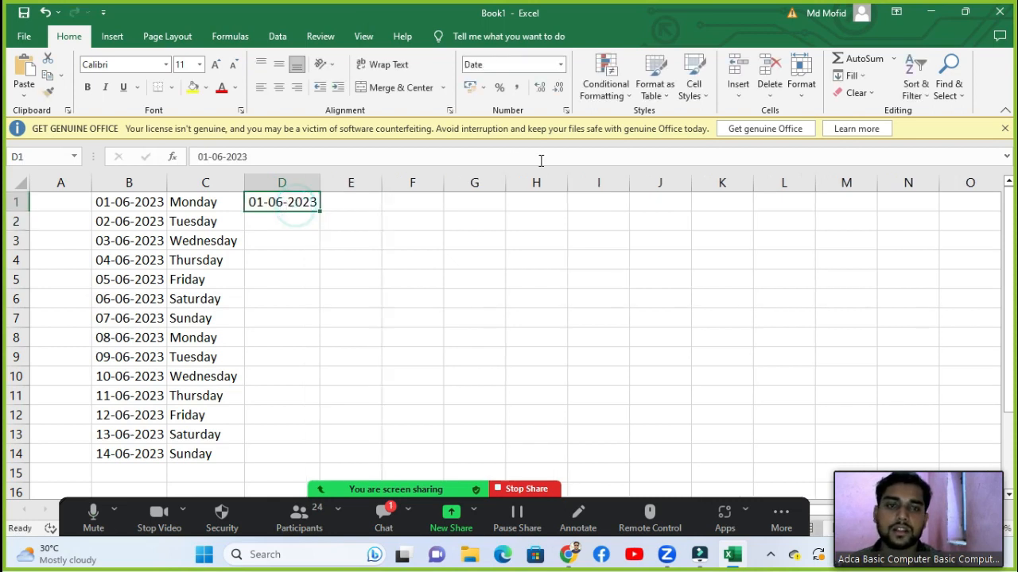
{"action": "left_click", "coordinate": [850, 78]}
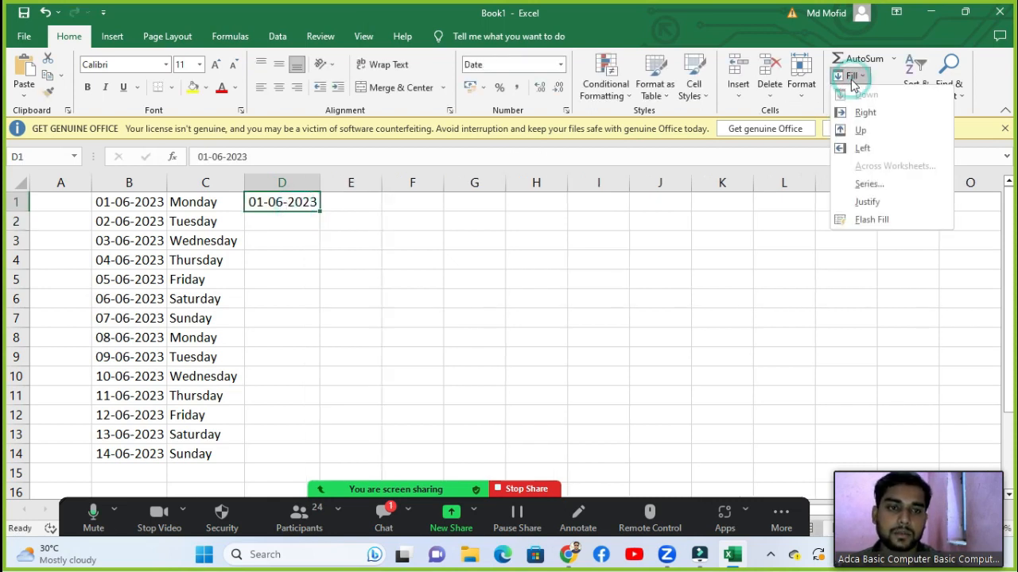
Step: Open the date Series settings for D1 and dismiss them without filling anything
{"action": "left_click", "coordinate": [869, 184]}
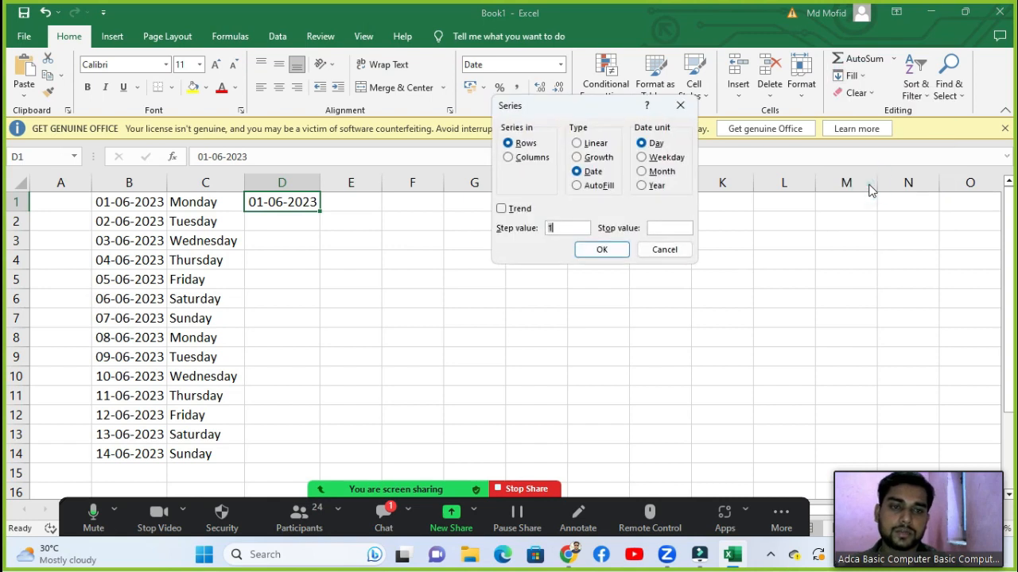
{"action": "left_click", "coordinate": [687, 228]}
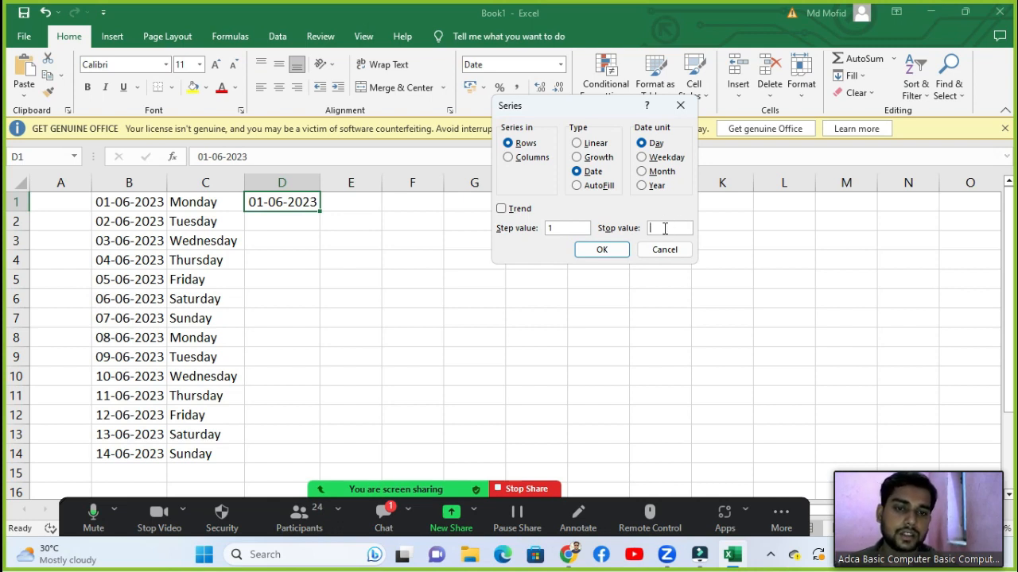
{"action": "left_click", "coordinate": [608, 250]}
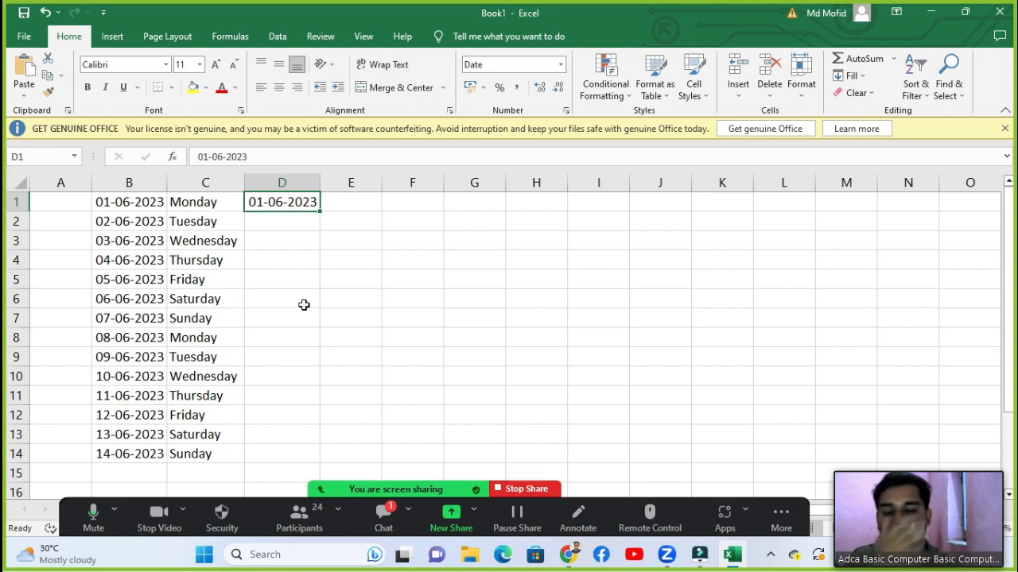
{"action": "left_click", "coordinate": [868, 80]}
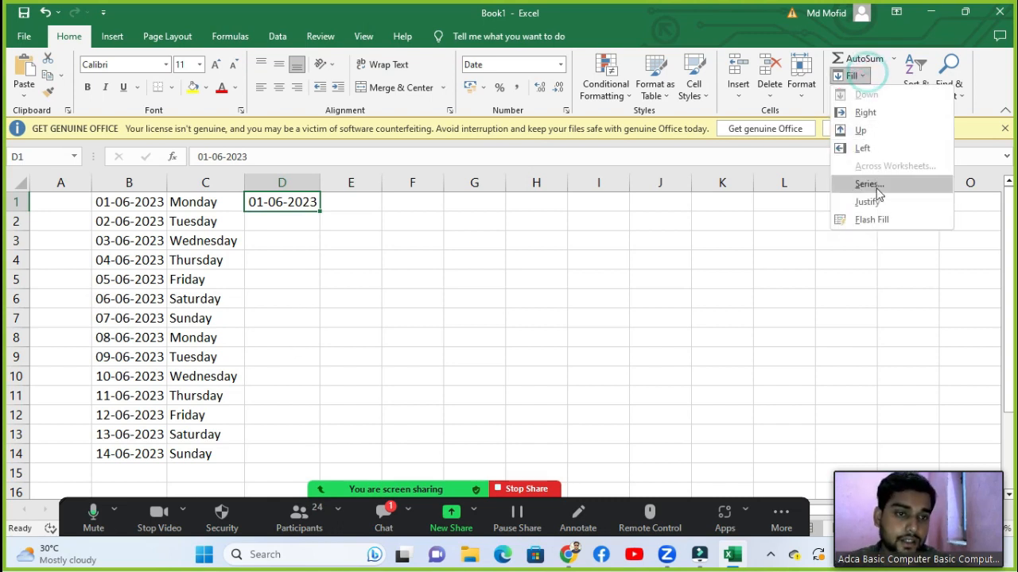
Step: Try Justify on D1's date, dismiss the warning, then bring up the Series dialog
{"action": "left_click", "coordinate": [871, 201]}
{"action": "left_click", "coordinate": [633, 256]}
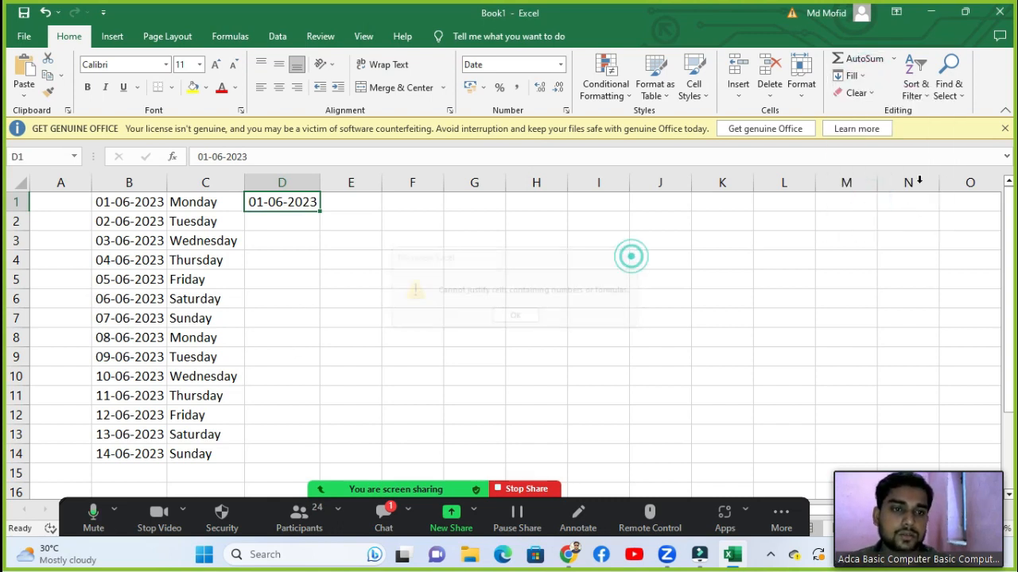
{"action": "left_click", "coordinate": [849, 75]}
{"action": "left_click", "coordinate": [854, 183]}
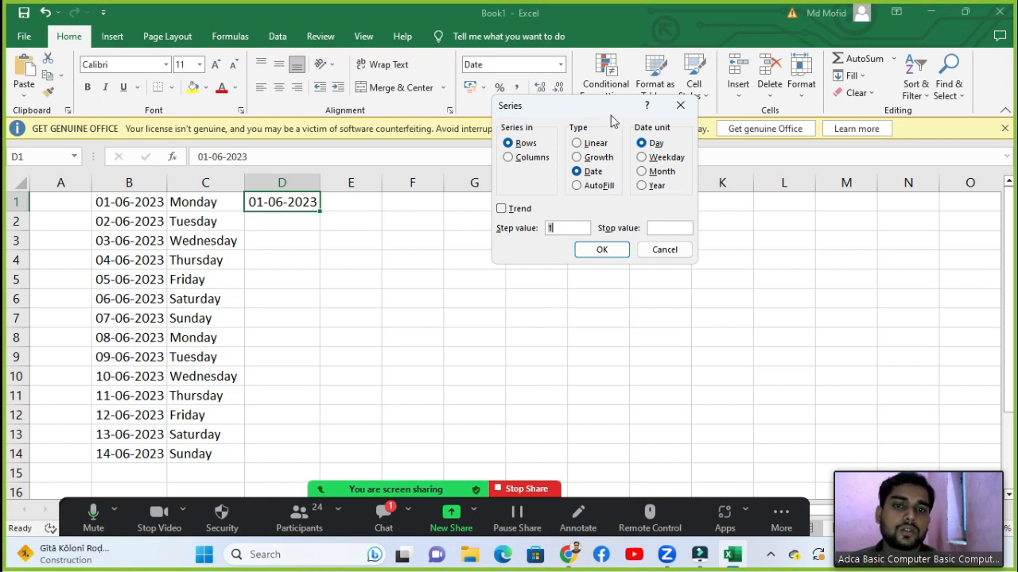
Step: Flash Fill D2:D14 with dates 02-06-2023 through 14-06-2023 to match column B
{"action": "left_click_drag", "start_coordinate": [610, 109], "coordinate": [560, 135]}
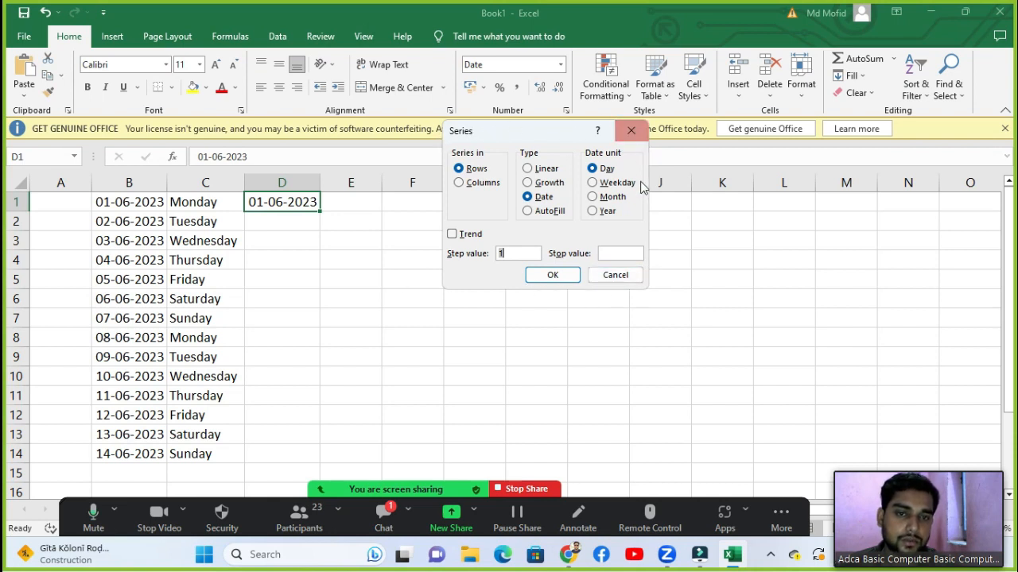
{"action": "left_click", "coordinate": [641, 134]}
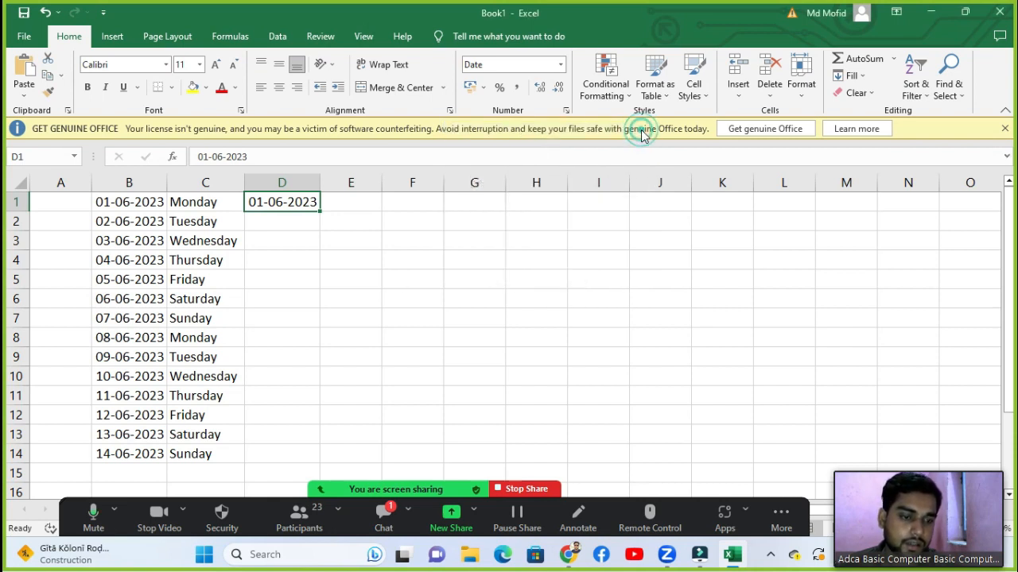
{"action": "left_click", "coordinate": [844, 77]}
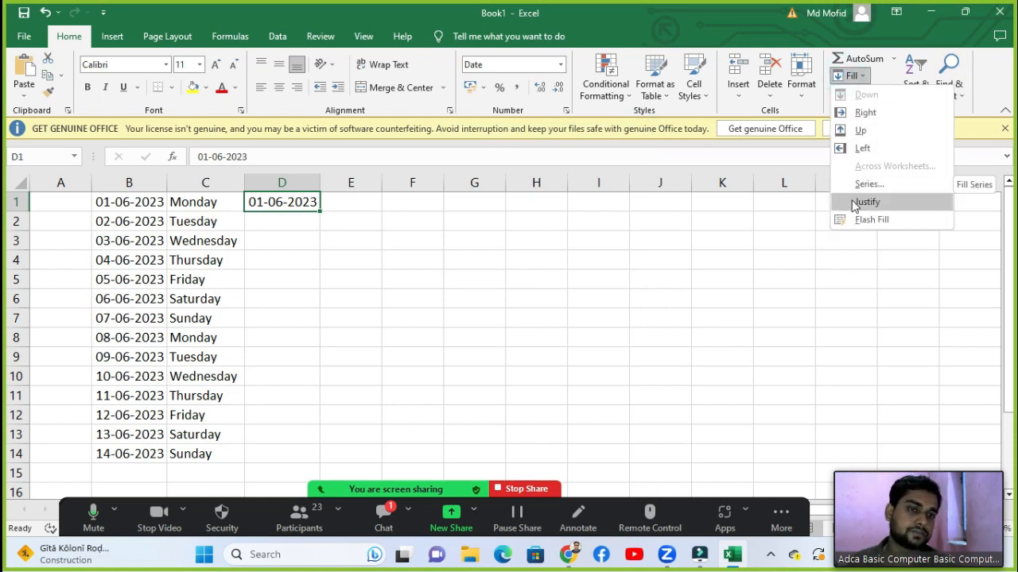
{"action": "left_click", "coordinate": [868, 222]}
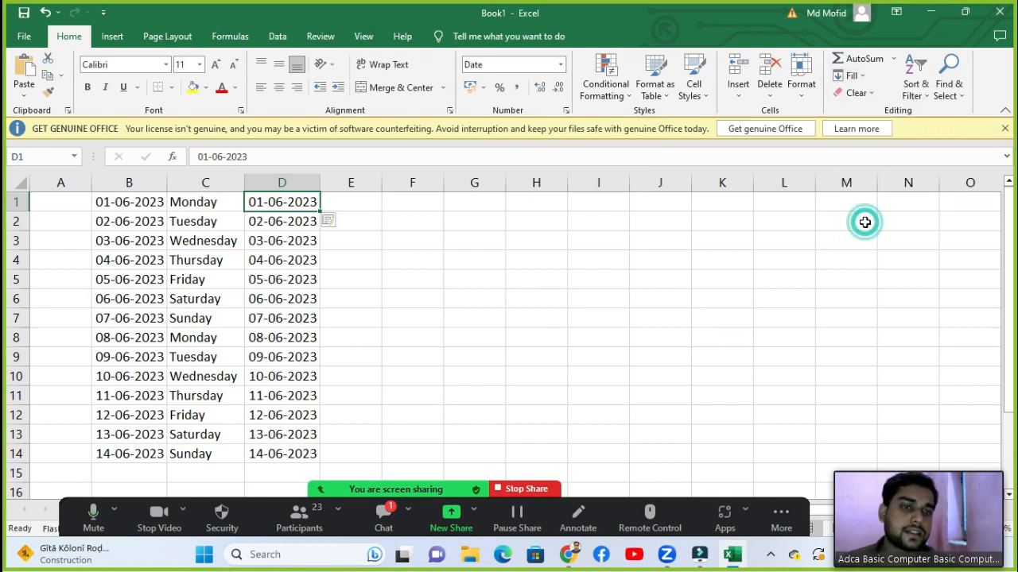
{"action": "left_click", "coordinate": [857, 93]}
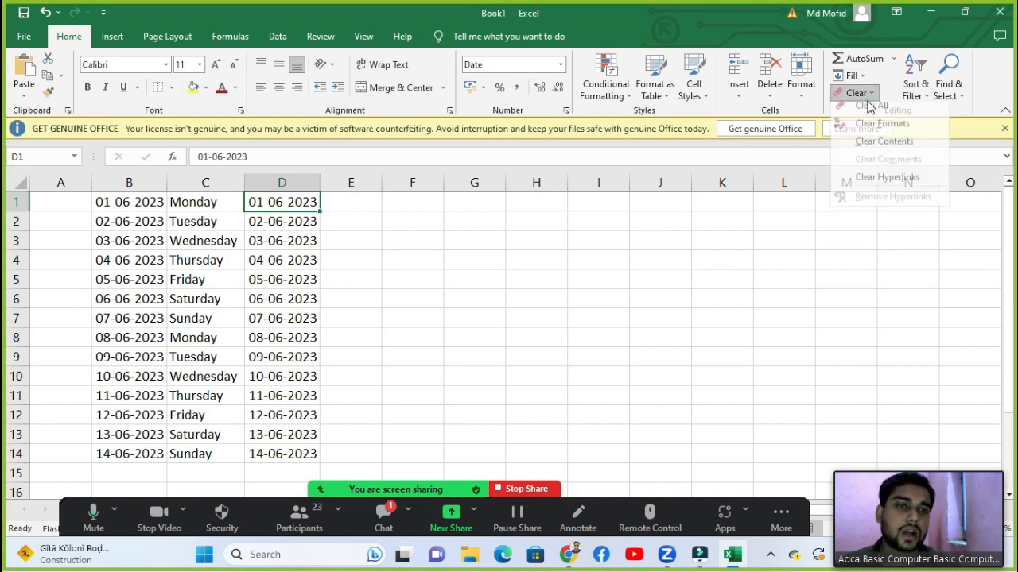
{"action": "left_click", "coordinate": [814, 165]}
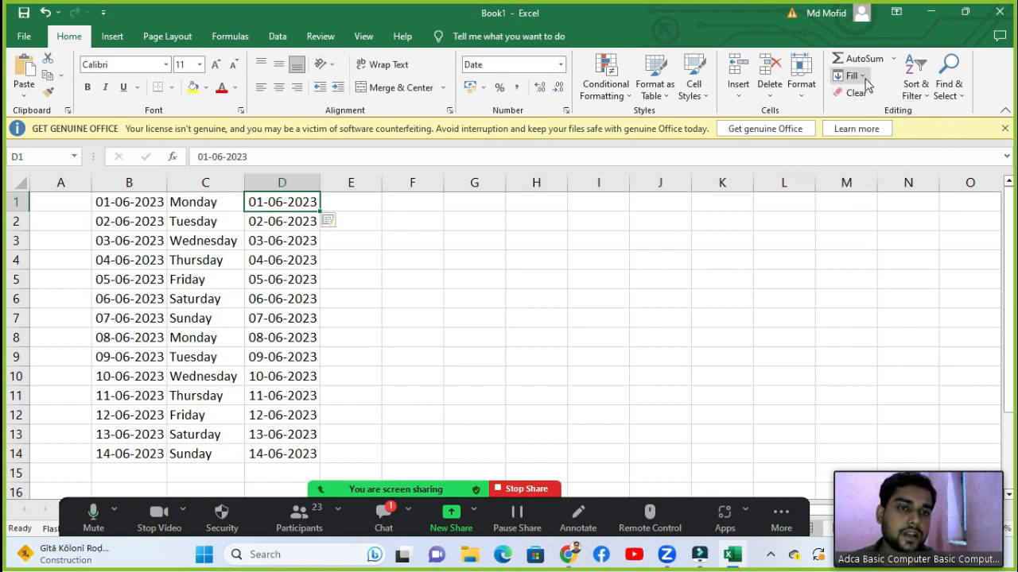
{"action": "left_click", "coordinate": [853, 75]}
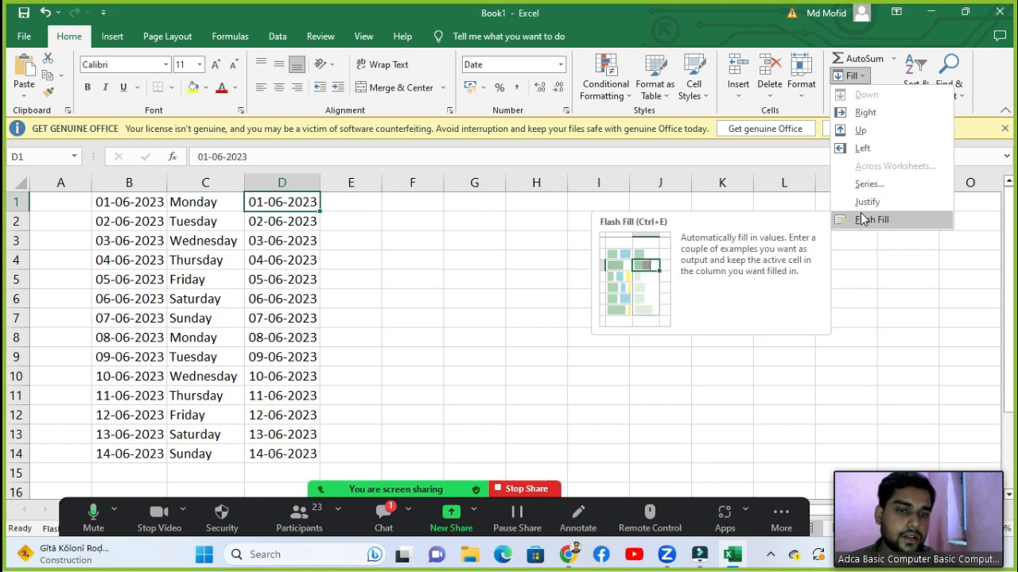
{"action": "left_click", "coordinate": [863, 219]}
{"action": "left_click", "coordinate": [536, 240]}
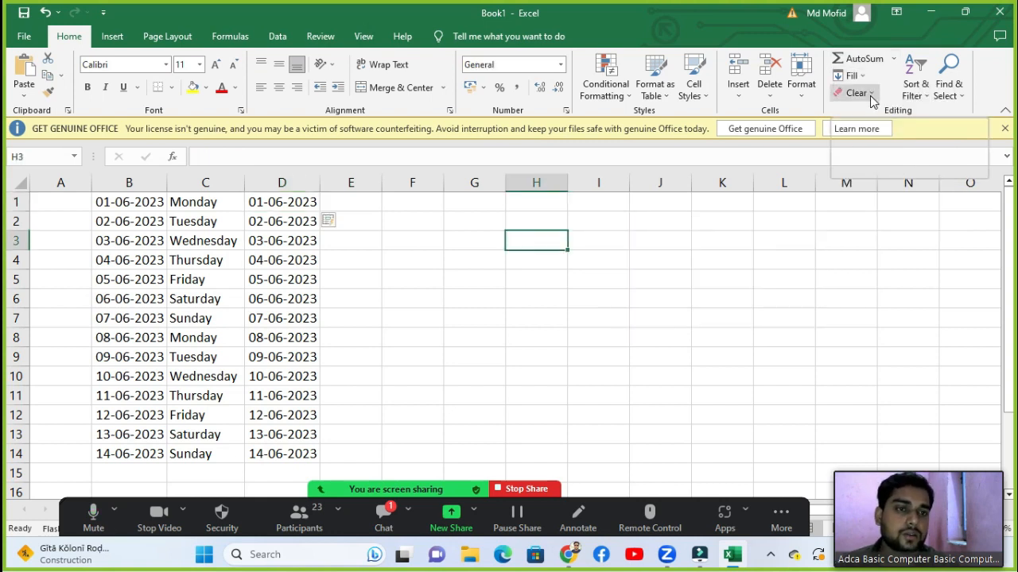
Step: Dismiss the Clear options menu without clearing anything
{"action": "left_click", "coordinate": [870, 96]}
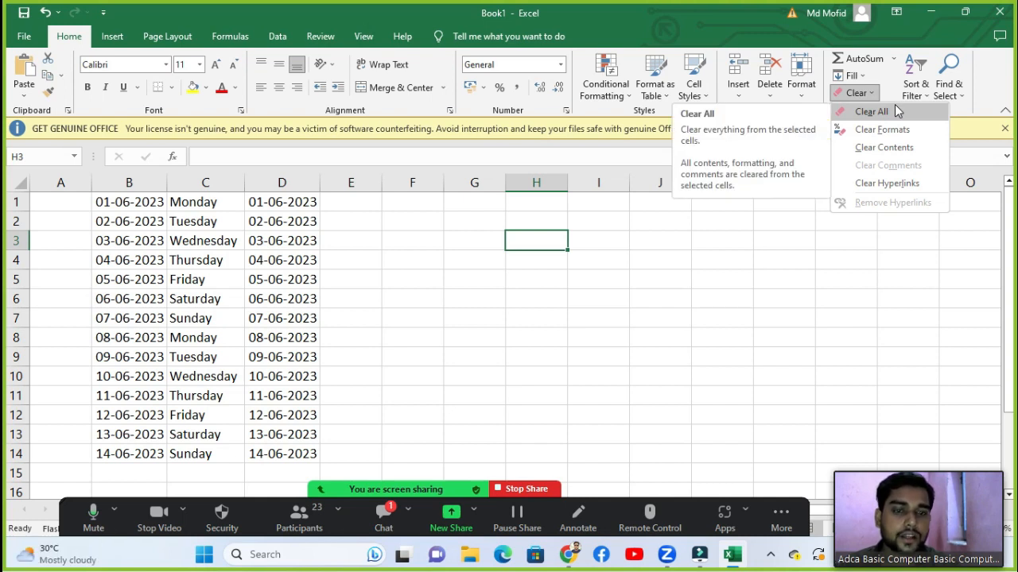
{"action": "left_click", "coordinate": [432, 318]}
{"action": "left_click", "coordinate": [432, 318]}
Step: Give the table A1:D14 All Borders and a light blue fill
{"action": "left_click_drag", "start_coordinate": [75, 194], "coordinate": [308, 447]}
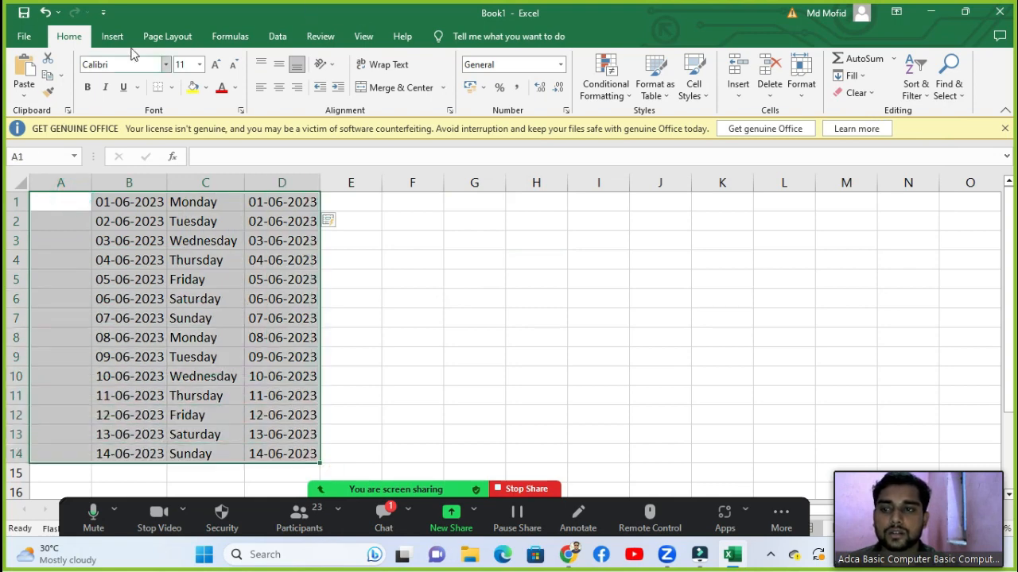
{"action": "left_click", "coordinate": [171, 87]}
{"action": "left_click", "coordinate": [187, 215]}
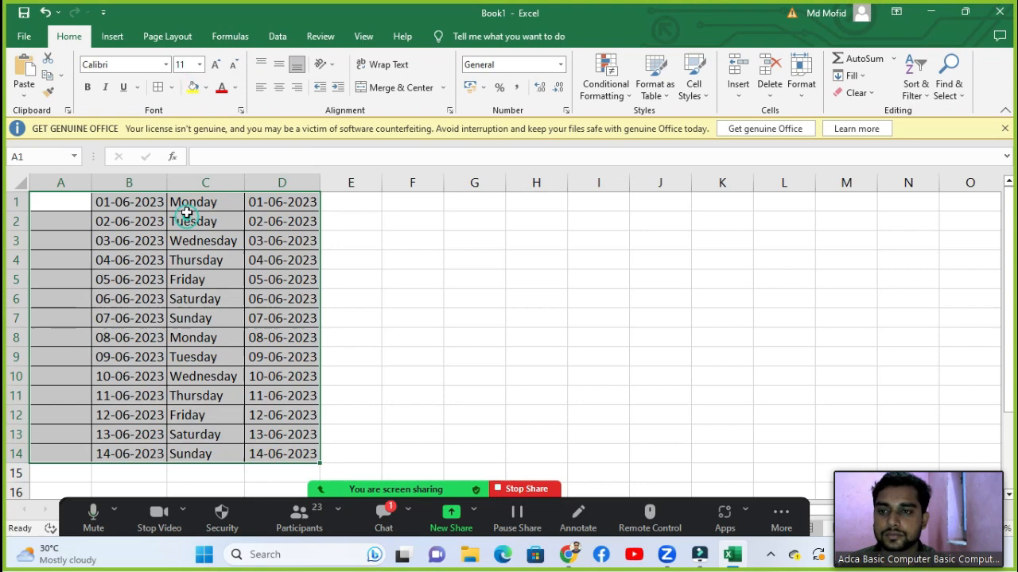
{"action": "left_click", "coordinate": [205, 88]}
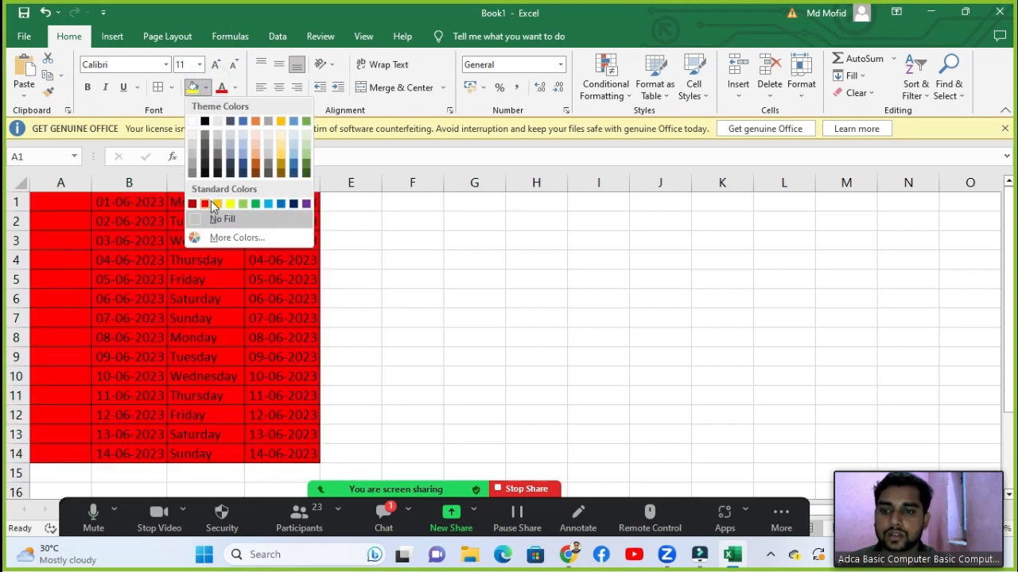
{"action": "left_click", "coordinate": [247, 147]}
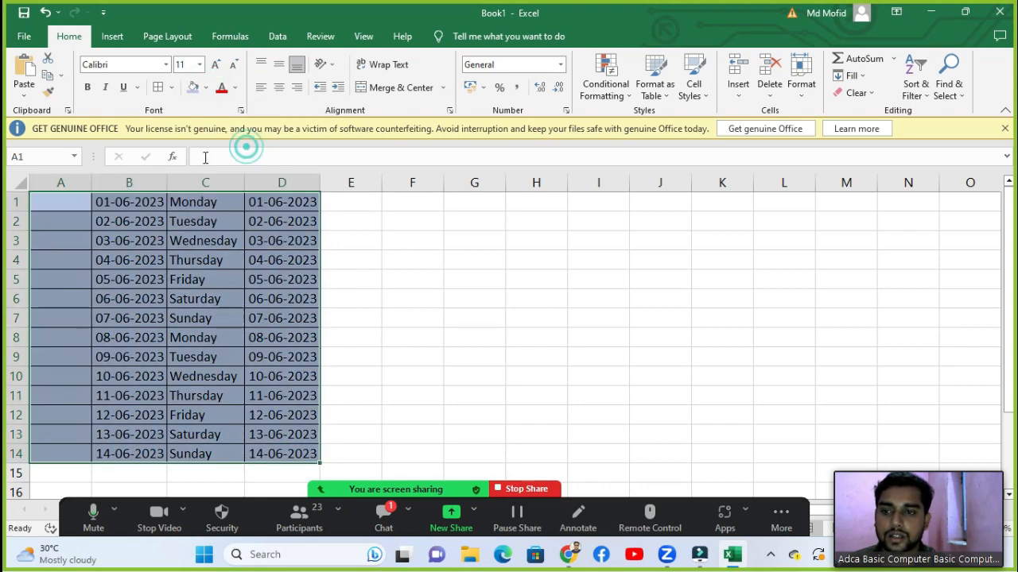
{"action": "left_click", "coordinate": [231, 228]}
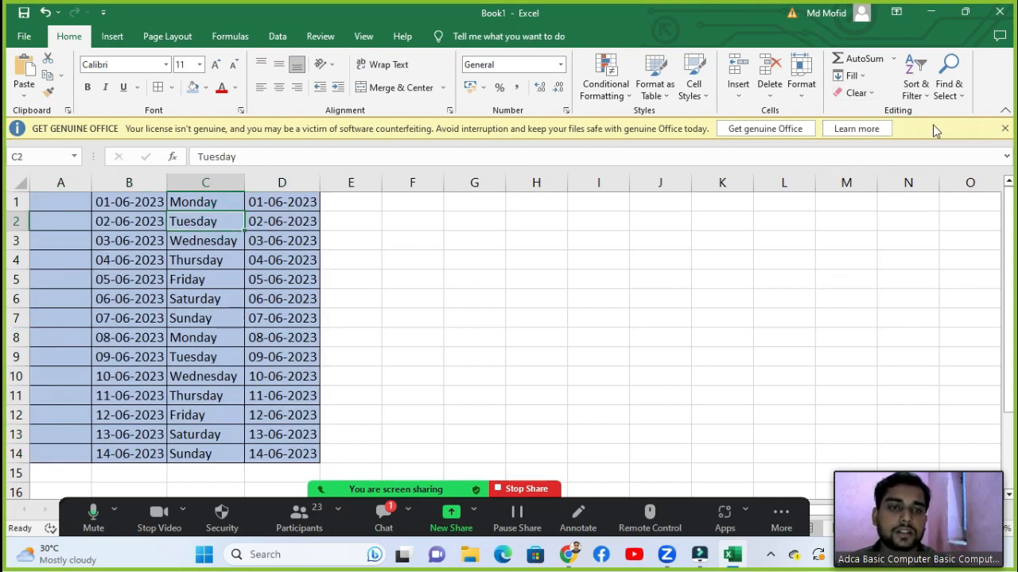
{"action": "left_click", "coordinate": [866, 93]}
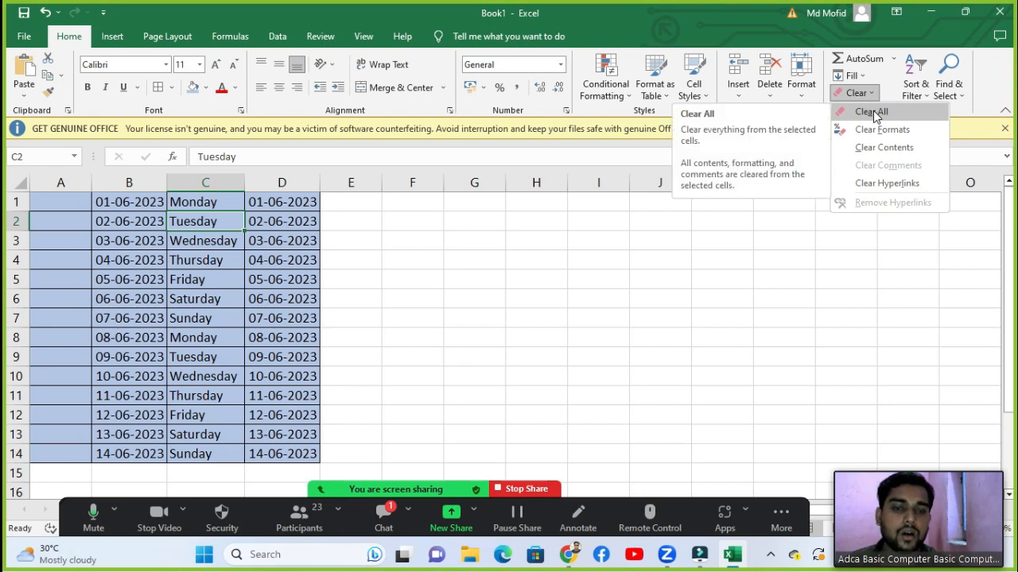
Step: Select the A1:D14 table, then the whole worksheet, without using any Clear option
{"action": "left_click", "coordinate": [235, 203]}
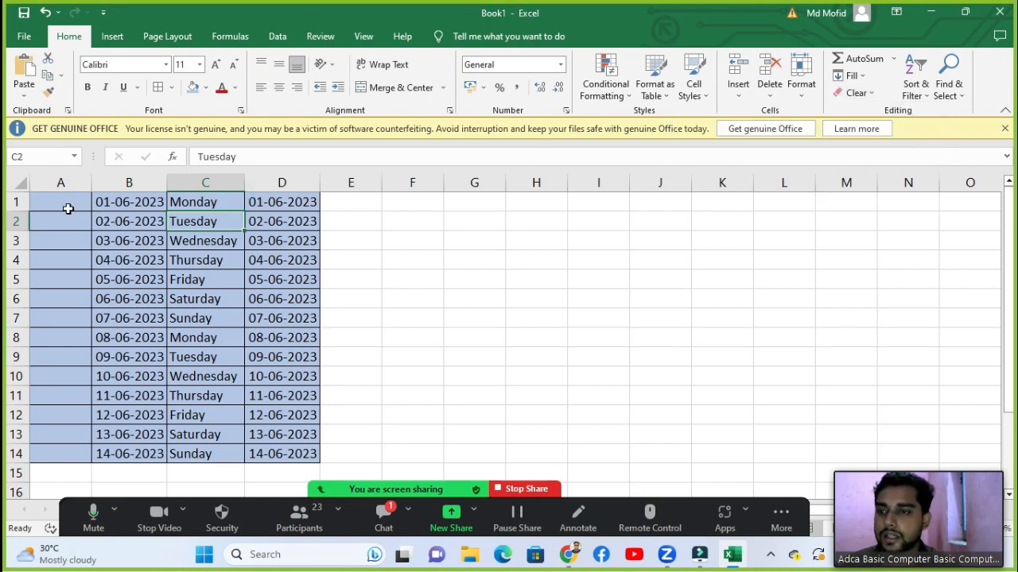
{"action": "left_click_drag", "start_coordinate": [69, 206], "coordinate": [296, 453]}
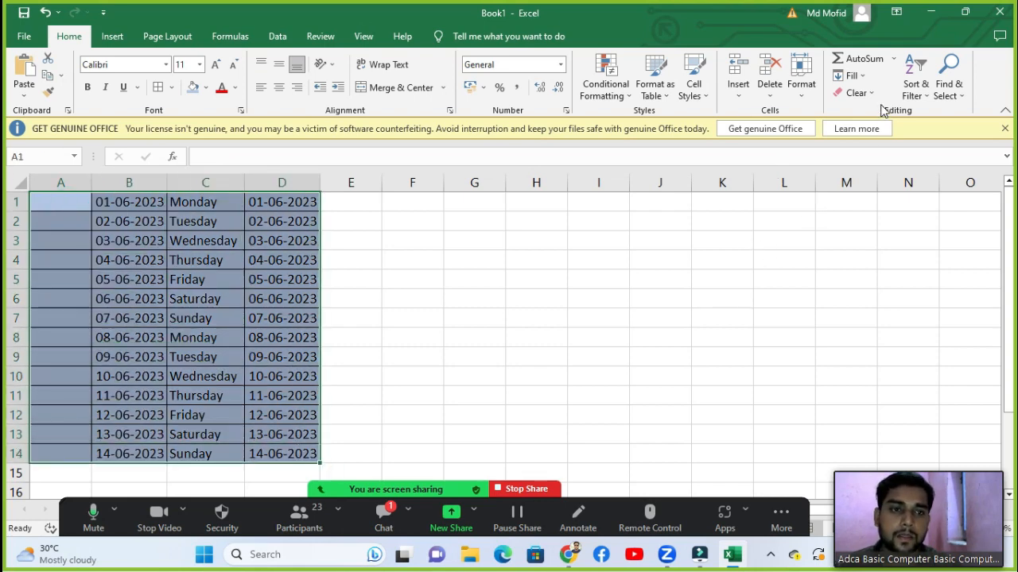
{"action": "left_click", "coordinate": [857, 93]}
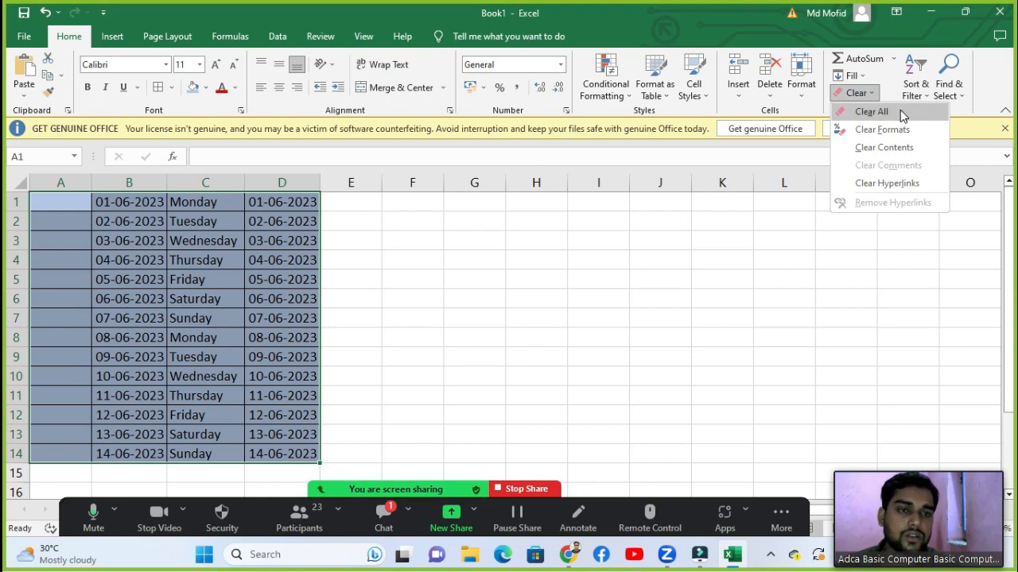
{"action": "left_click", "coordinate": [461, 320]}
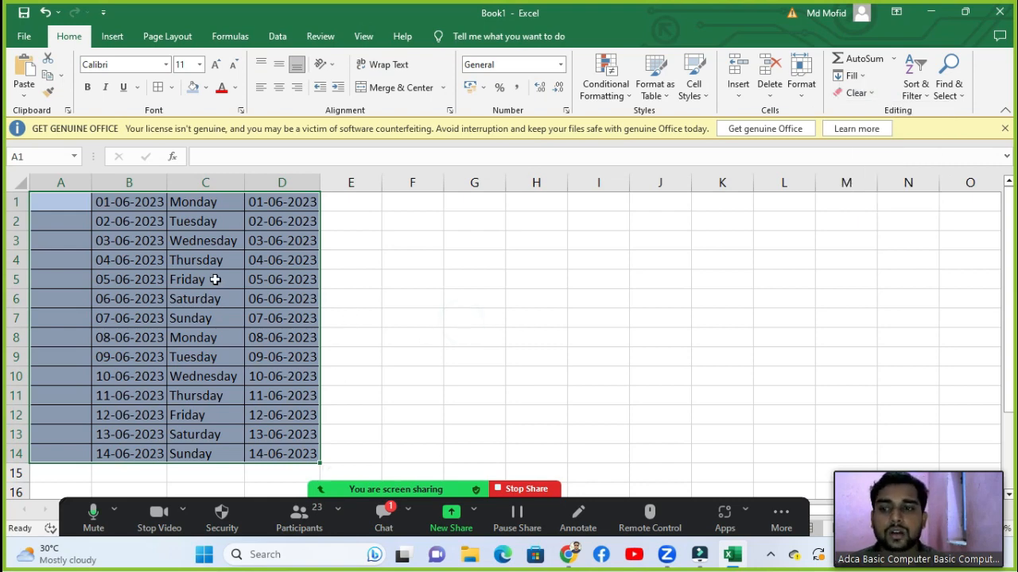
{"action": "left_click", "coordinate": [214, 279]}
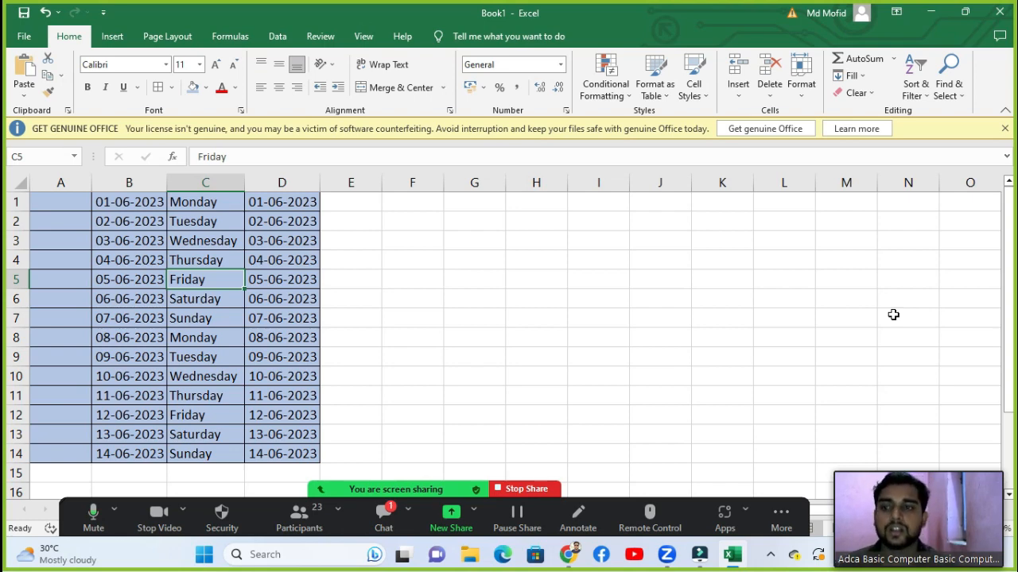
{"action": "left_click", "coordinate": [21, 186]}
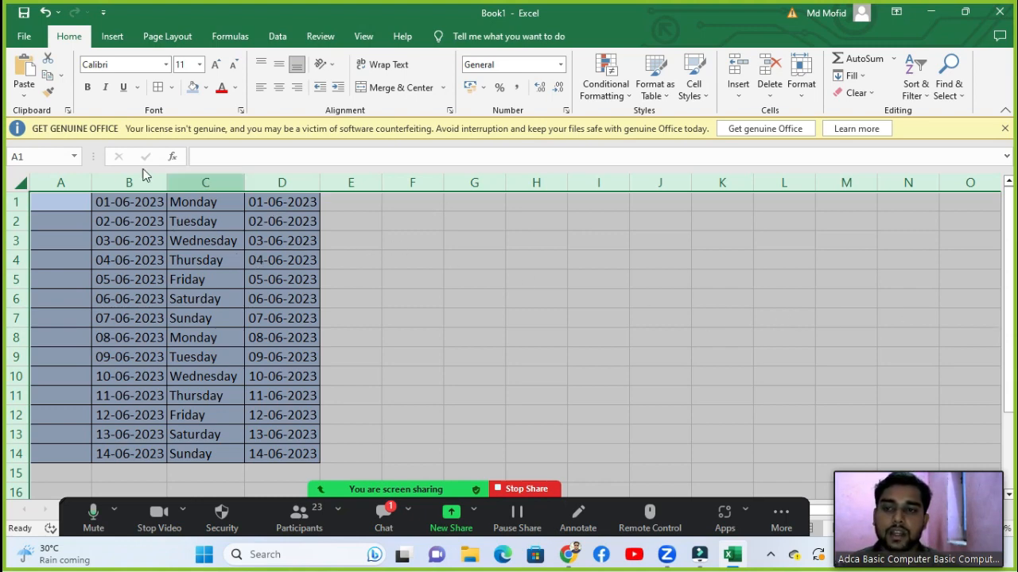
{"action": "left_click", "coordinate": [857, 93]}
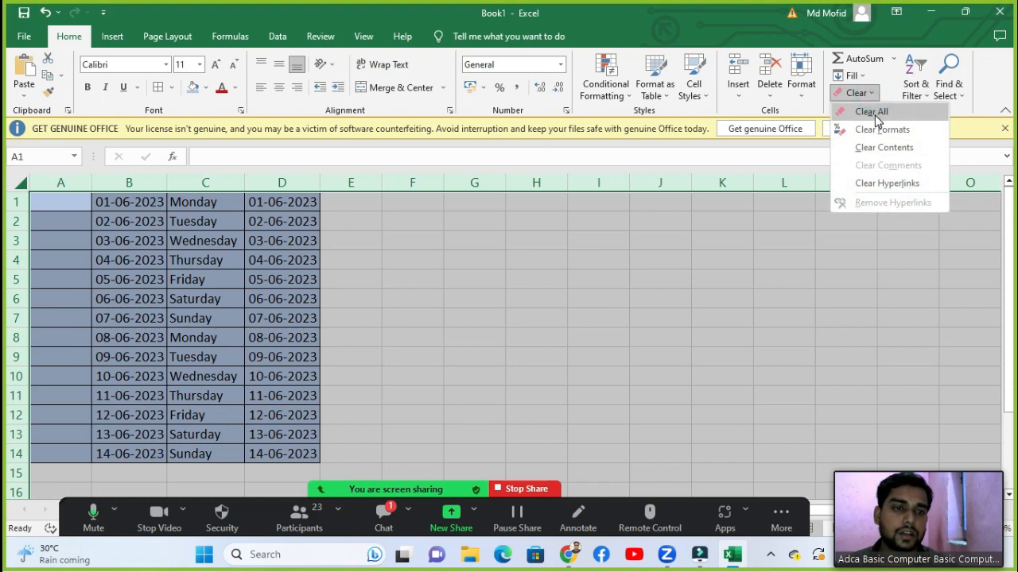
{"action": "left_click", "coordinate": [813, 263]}
{"action": "left_click", "coordinate": [682, 353]}
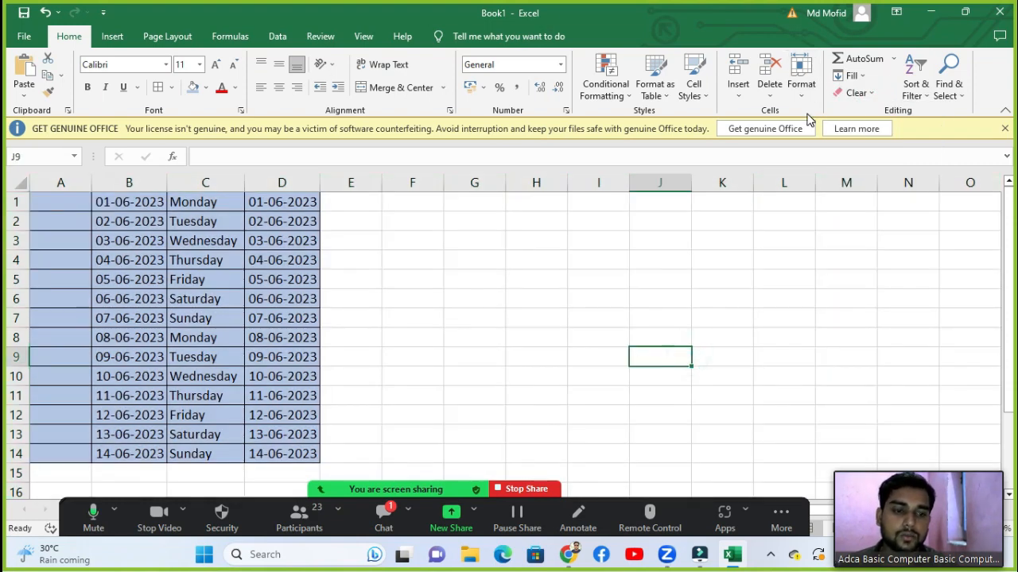
Step: Clear the entire worksheet with Clear All, then undo to restore the blue table
{"action": "key", "text": "ctrl+a"}
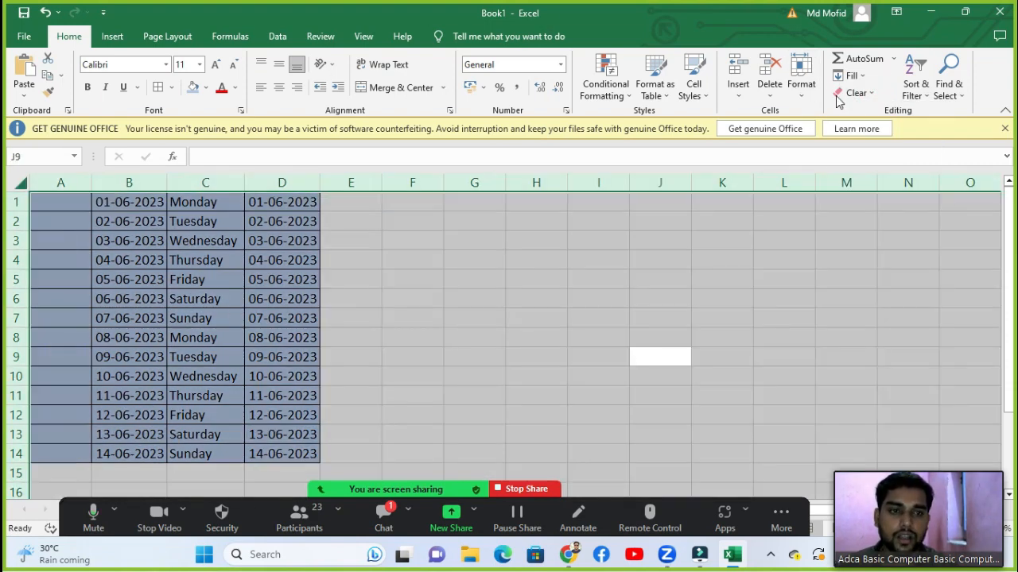
{"action": "left_click", "coordinate": [855, 93]}
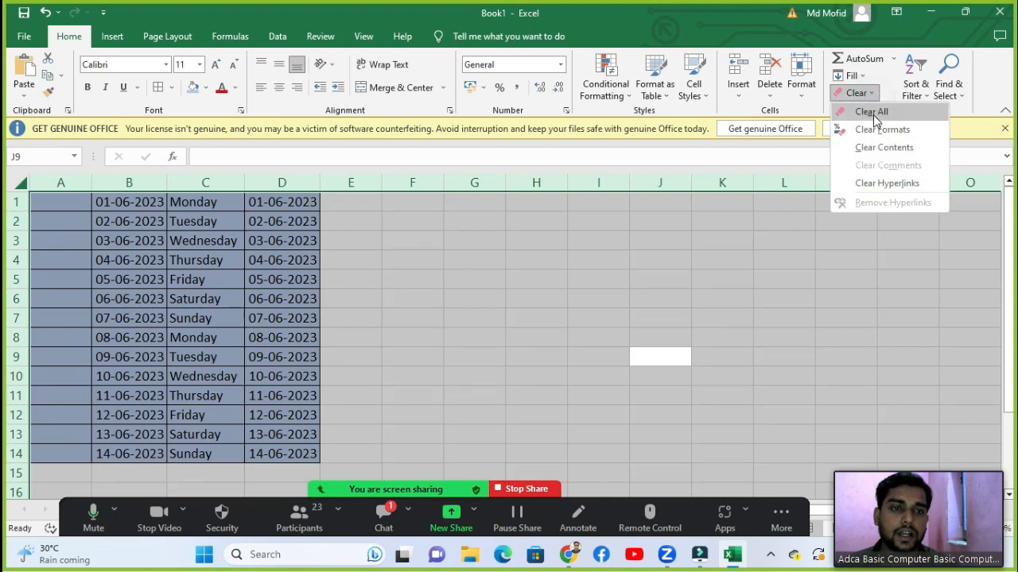
{"action": "left_click", "coordinate": [872, 112]}
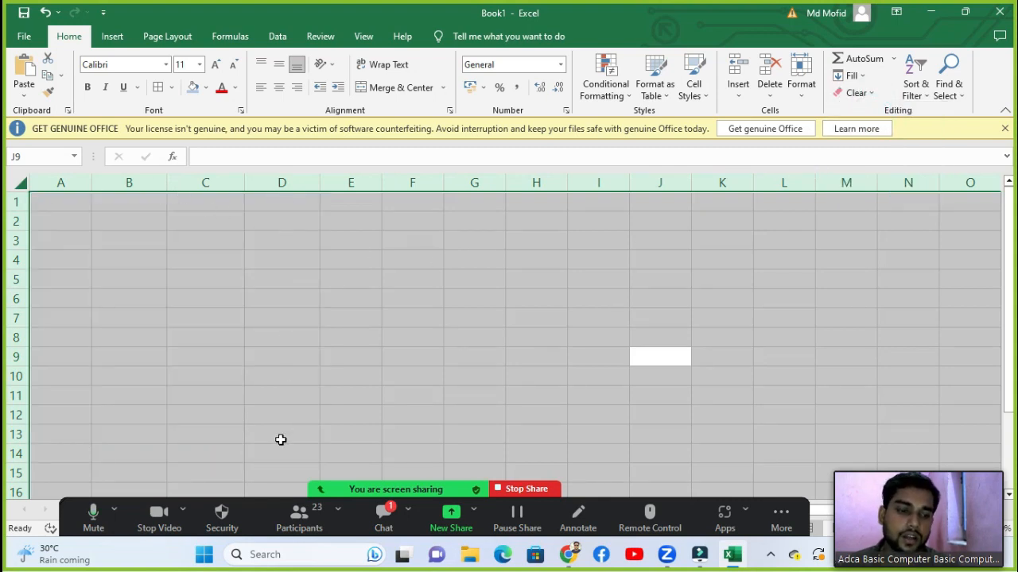
{"action": "key", "text": "ctrl+z"}
Step: Reselect the date and weekday table A1:D14
{"action": "left_click", "coordinate": [867, 96]}
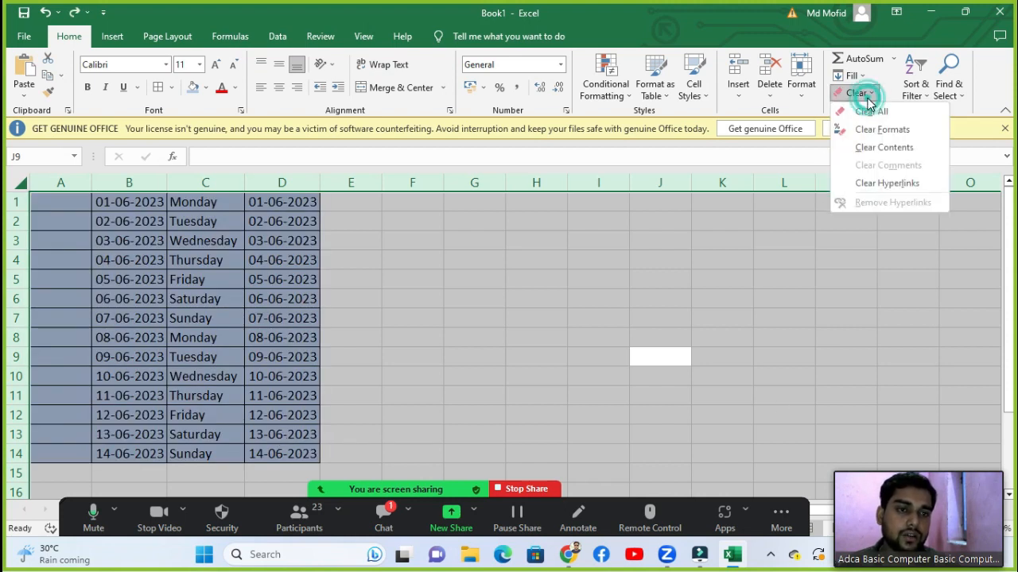
{"action": "left_click", "coordinate": [892, 269]}
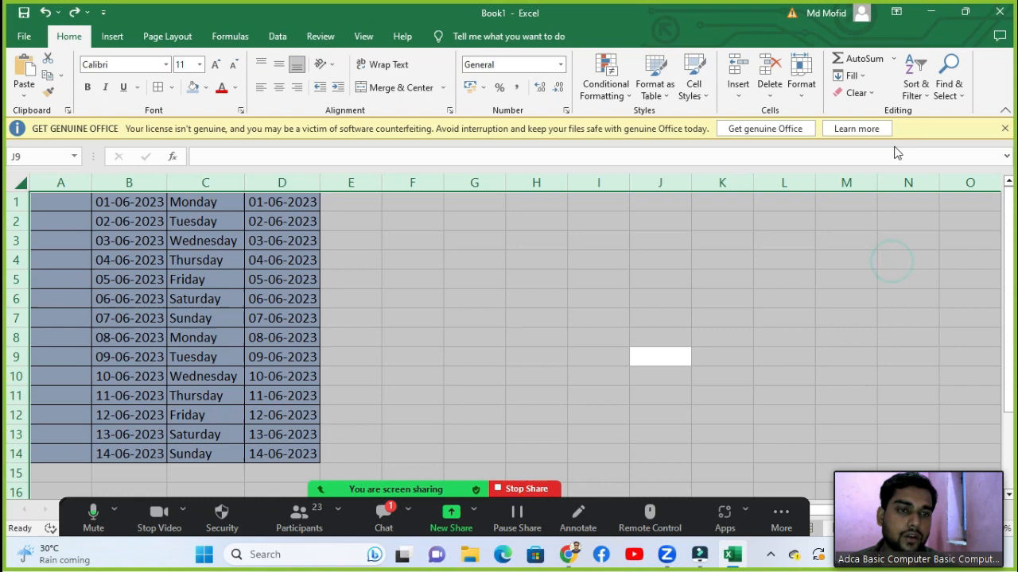
{"action": "left_click", "coordinate": [698, 261]}
{"action": "left_click_drag", "start_coordinate": [49, 202], "coordinate": [296, 453]}
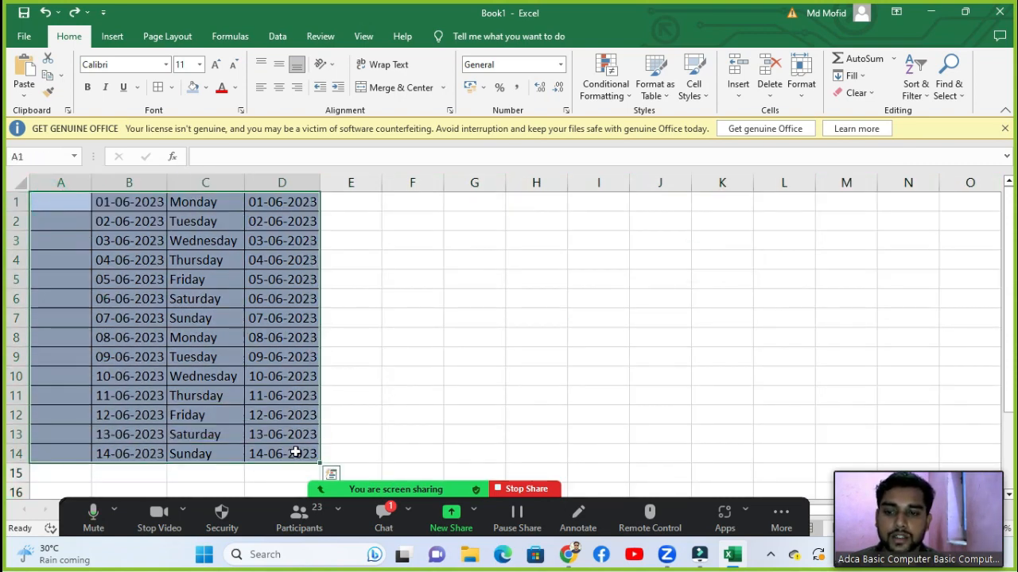
{"action": "left_click", "coordinate": [873, 95]}
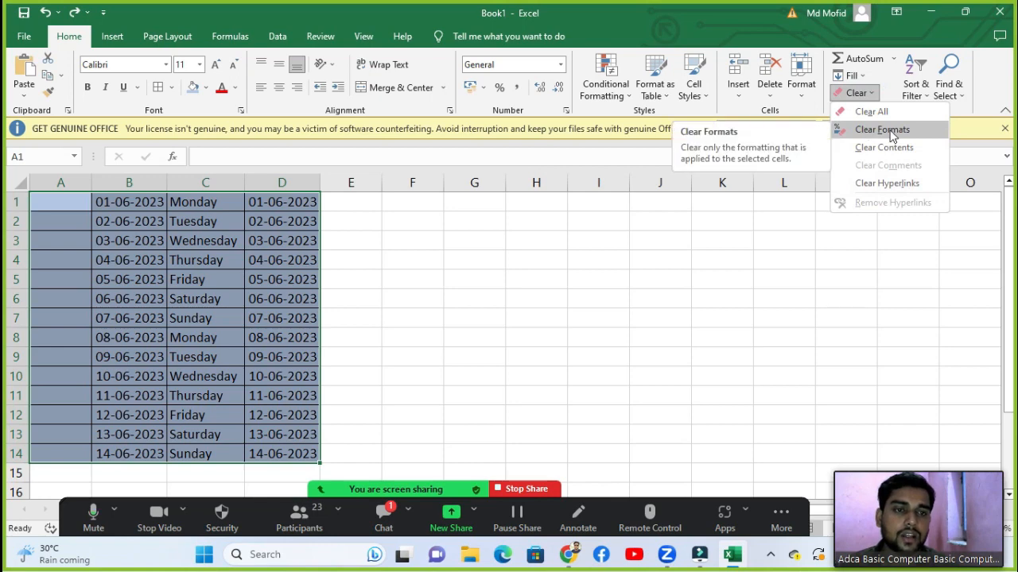
{"action": "left_click", "coordinate": [883, 130]}
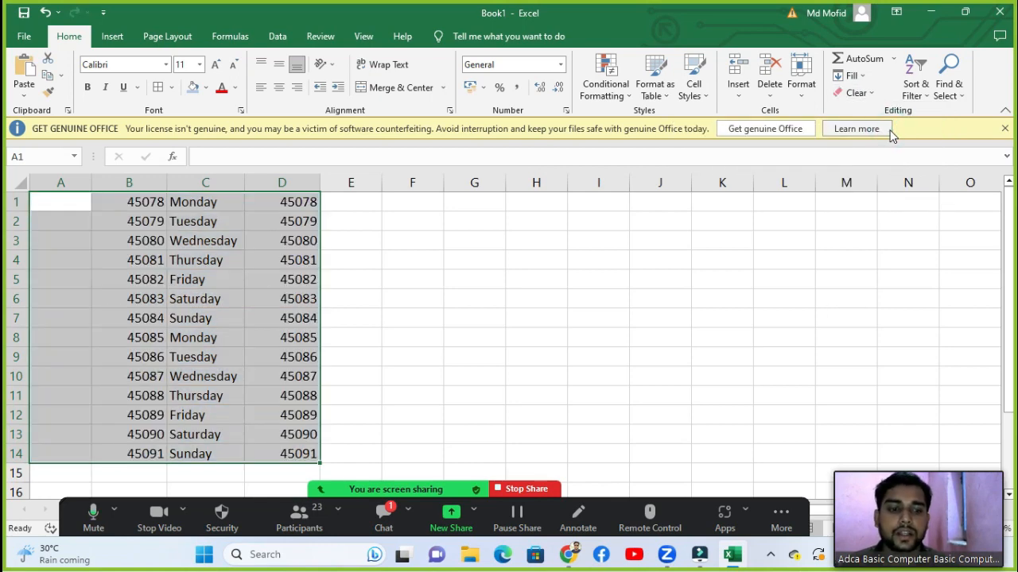
{"action": "left_click", "coordinate": [543, 318]}
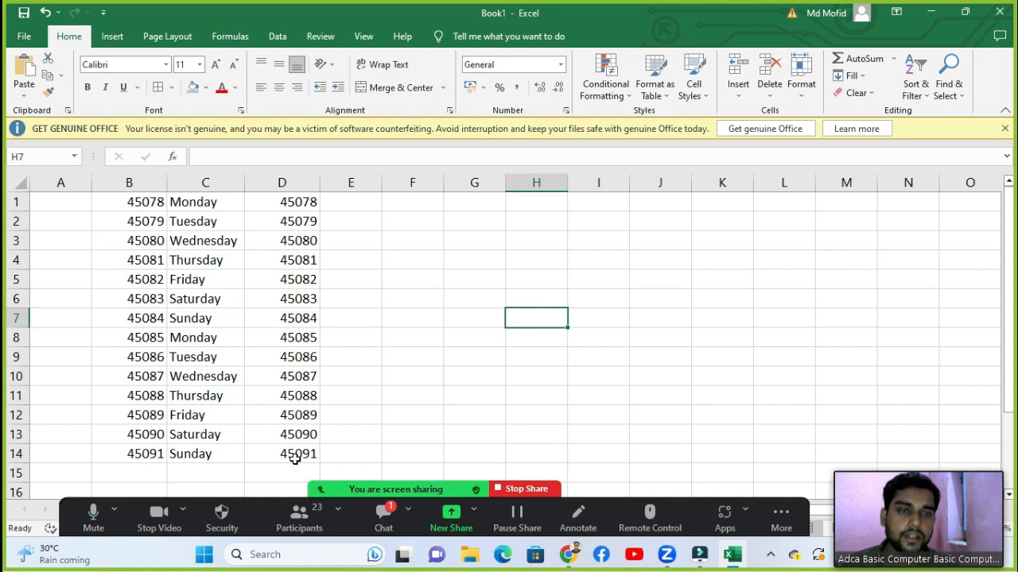
{"action": "left_click", "coordinate": [856, 93]}
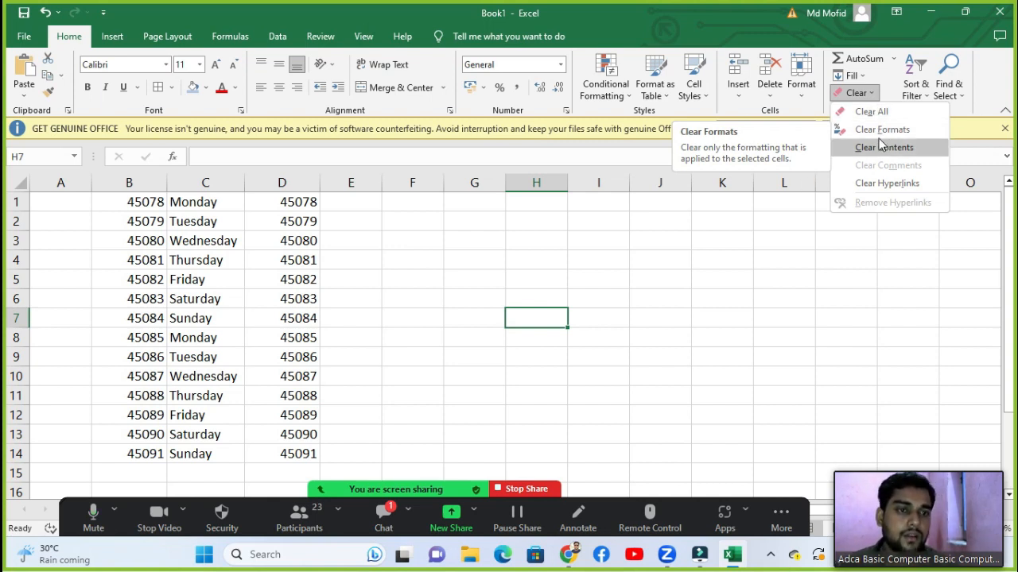
{"action": "left_click", "coordinate": [748, 237]}
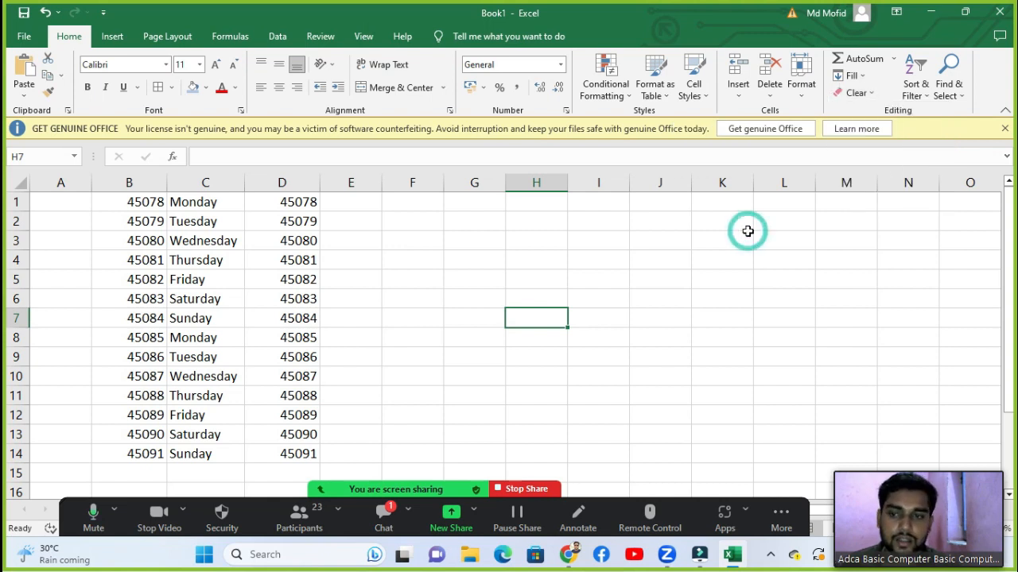
{"action": "left_click", "coordinate": [45, 12]}
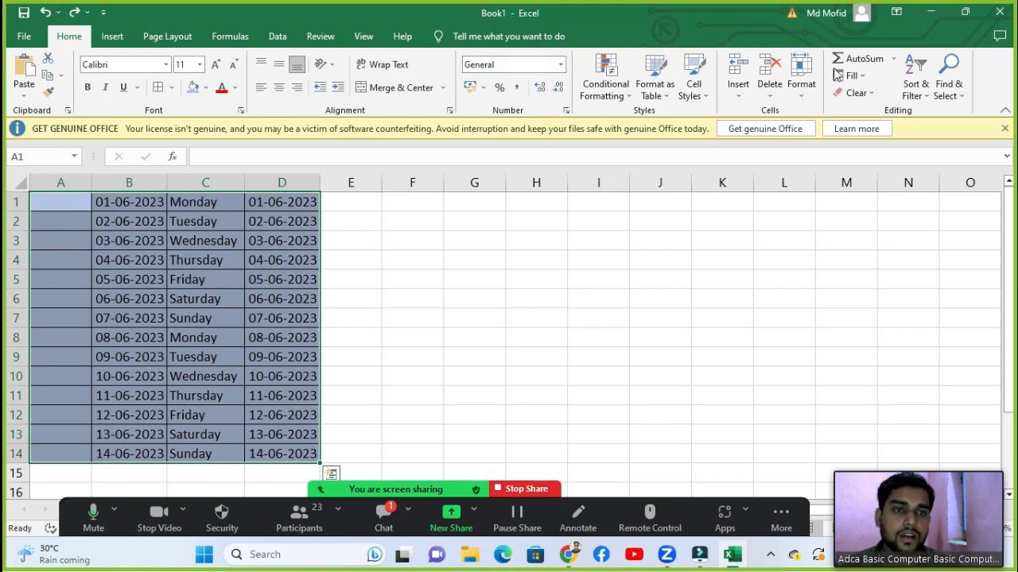
{"action": "left_click", "coordinate": [856, 93]}
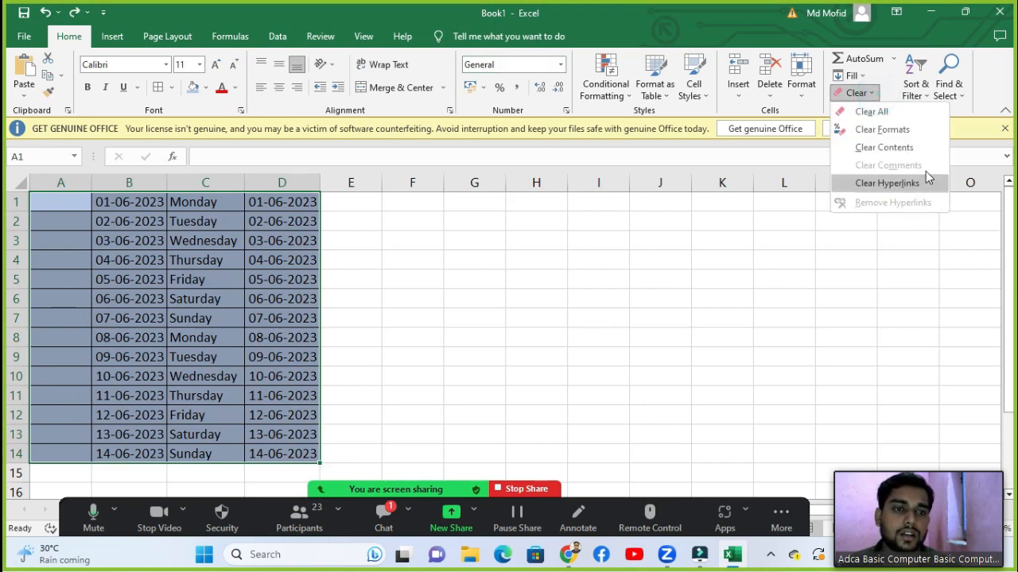
{"action": "left_click", "coordinate": [883, 148]}
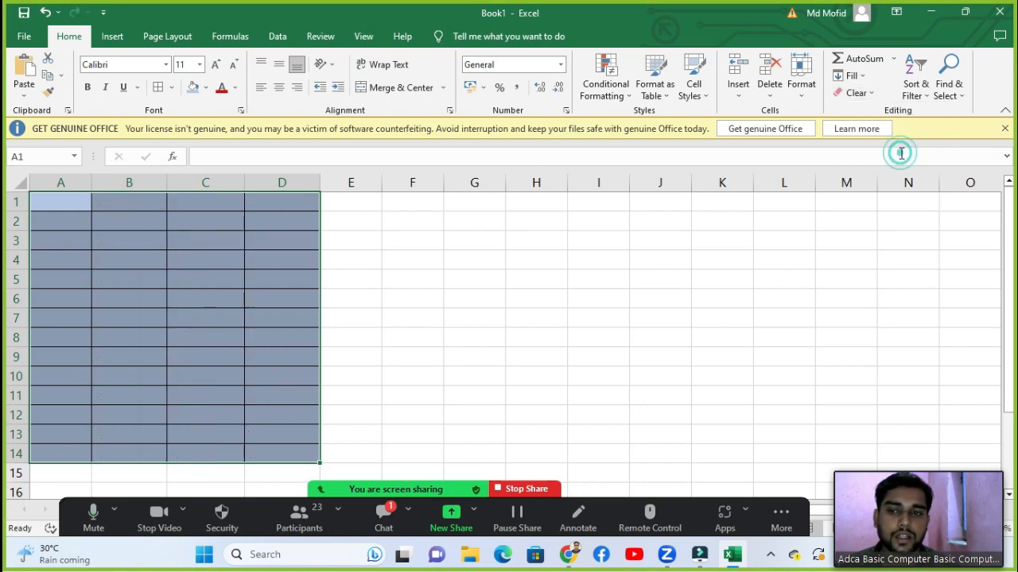
{"action": "left_click", "coordinate": [256, 337]}
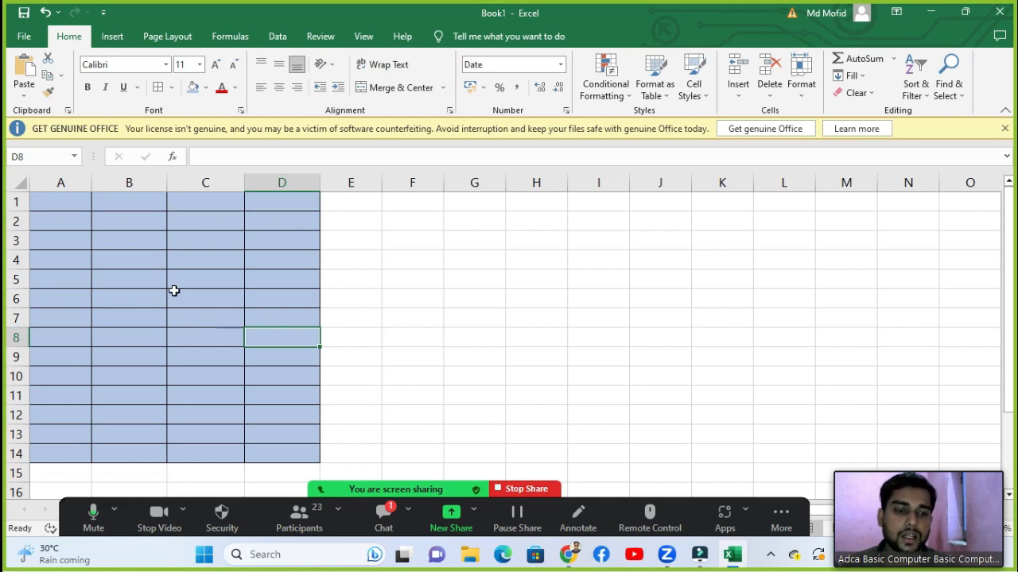
{"action": "left_click", "coordinate": [865, 93]}
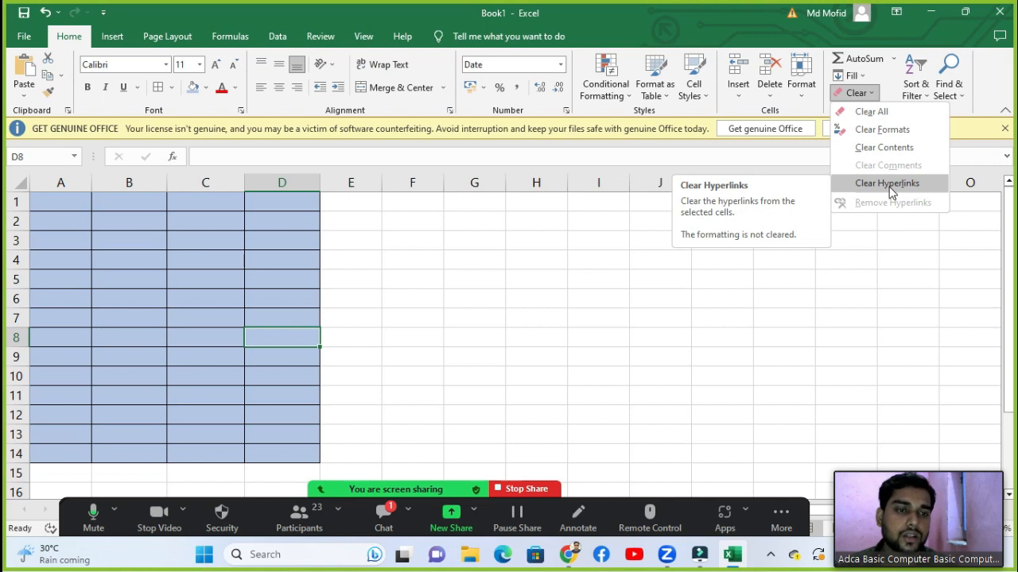
{"action": "left_click", "coordinate": [885, 235]}
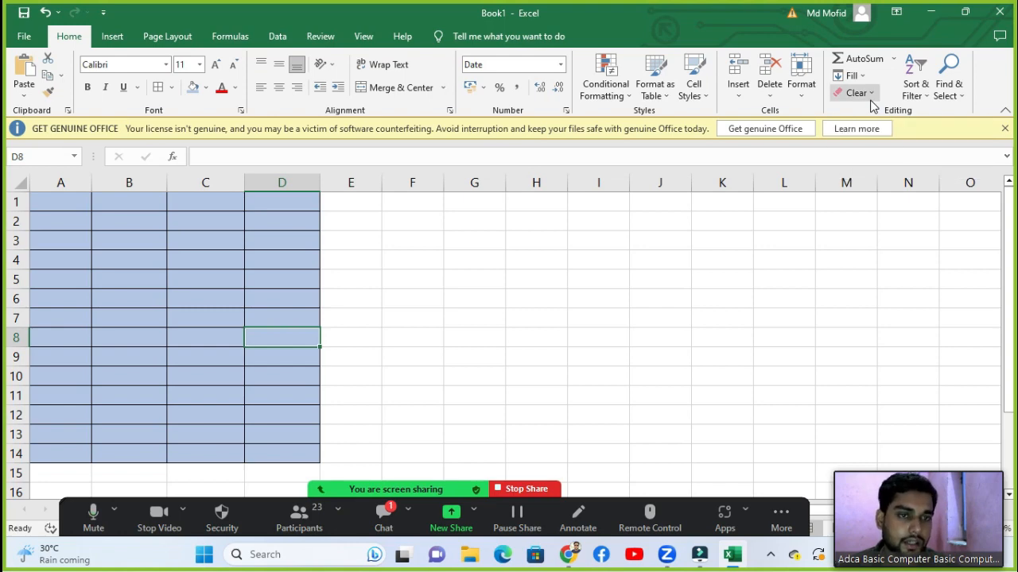
{"action": "key", "text": "ctrl+z"}
{"action": "left_click", "coordinate": [838, 237]}
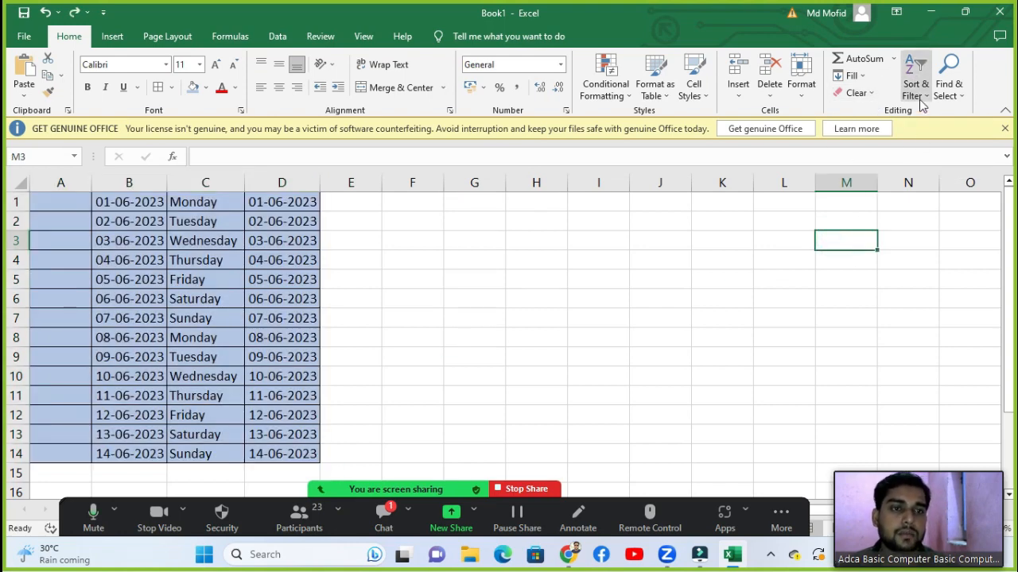
{"action": "left_click", "coordinate": [916, 96]}
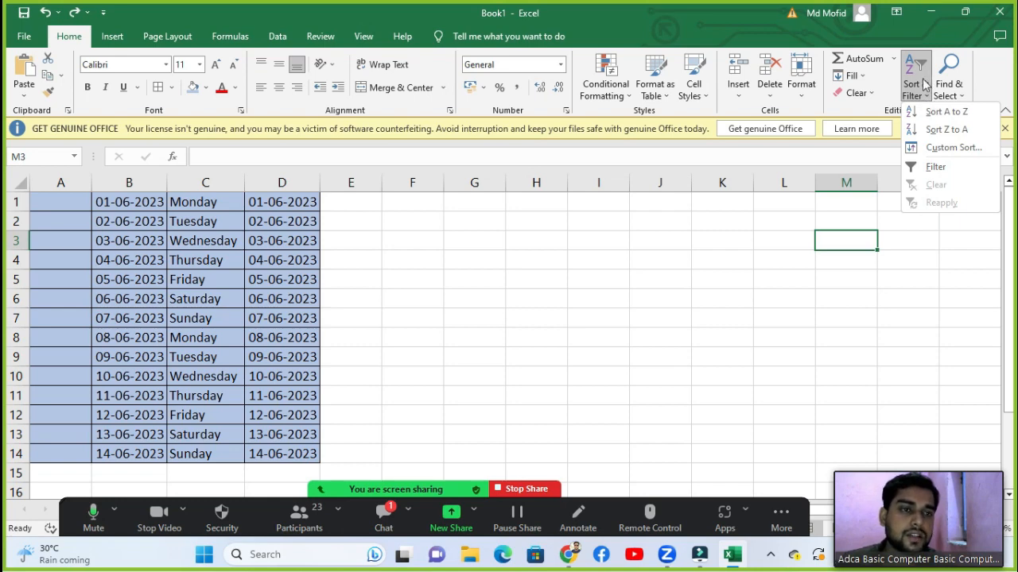
{"action": "key", "text": "Escape"}
{"action": "left_click", "coordinate": [551, 216]}
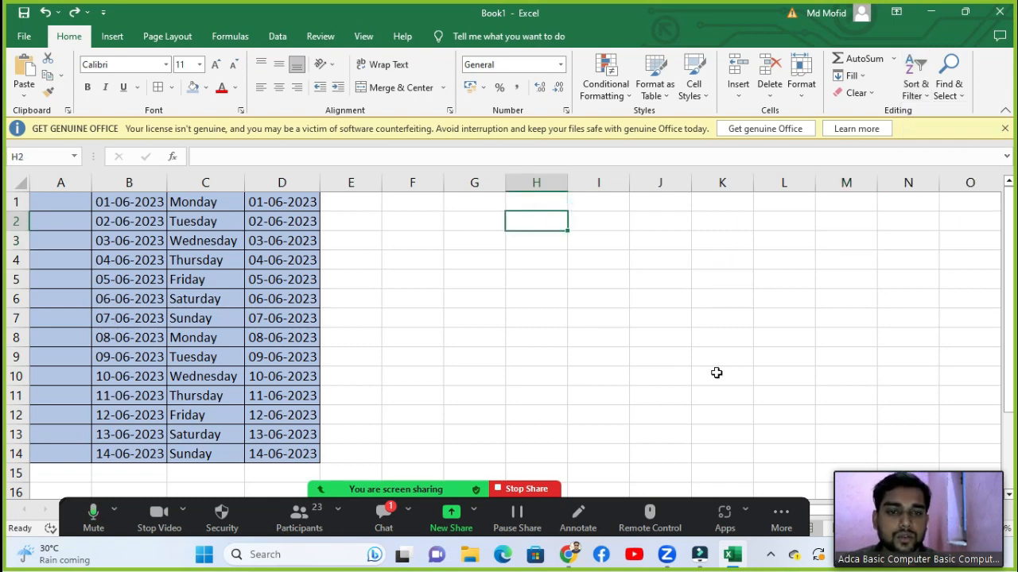
{"action": "left_click", "coordinate": [668, 222]}
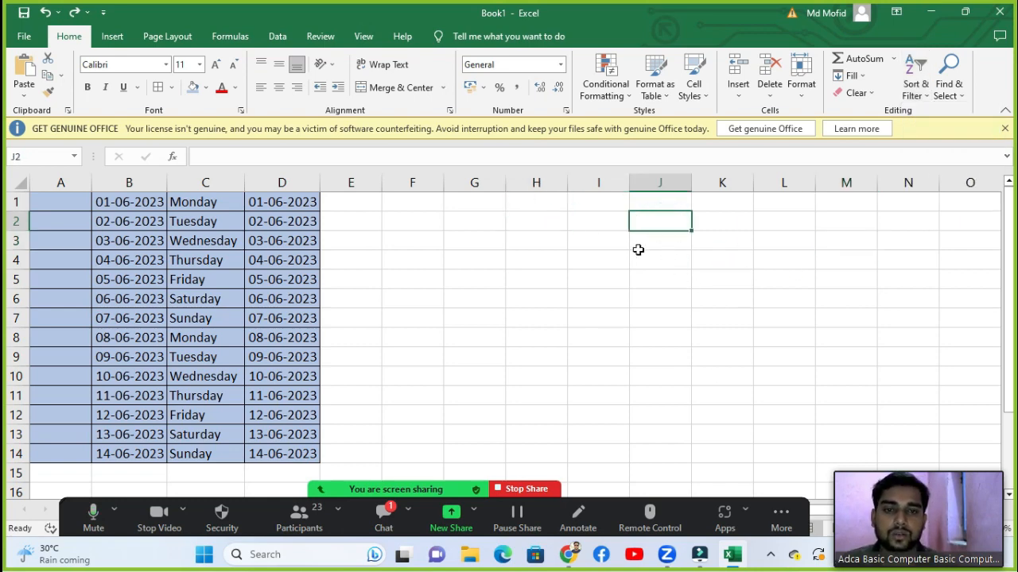
{"action": "left_click", "coordinate": [591, 218]}
{"action": "left_click", "coordinate": [596, 199]}
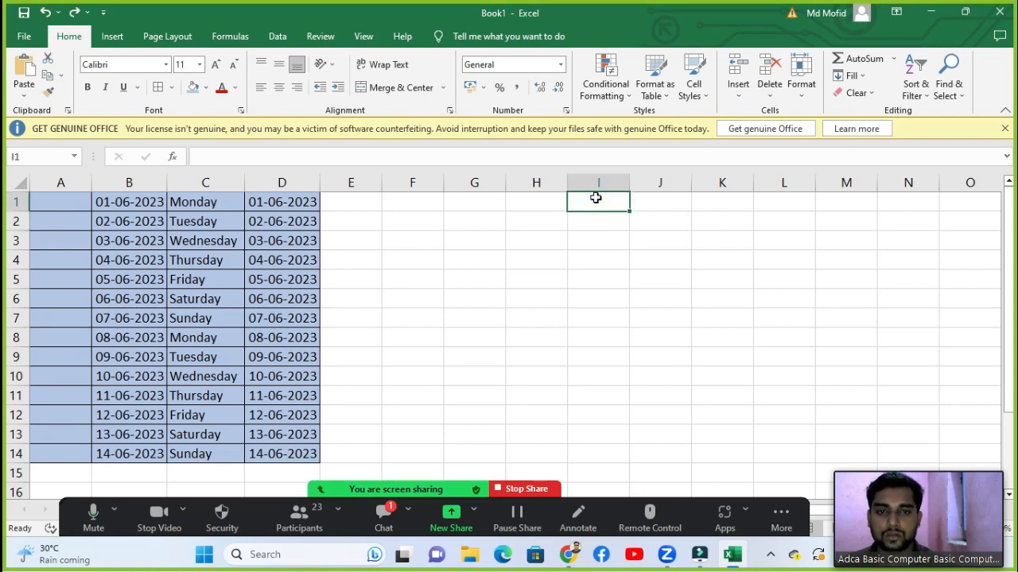
Step: Enter Amit in I1, fill names down to row 14, then clear I13:I14
{"action": "type", "text": "AMit"}
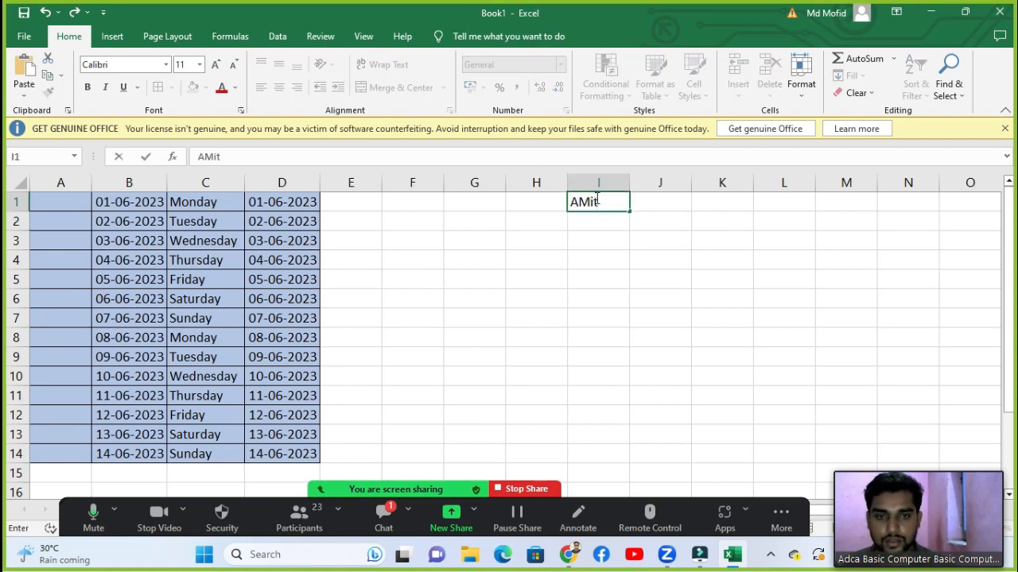
{"action": "key", "text": "Return"}
{"action": "left_click", "coordinate": [602, 198]}
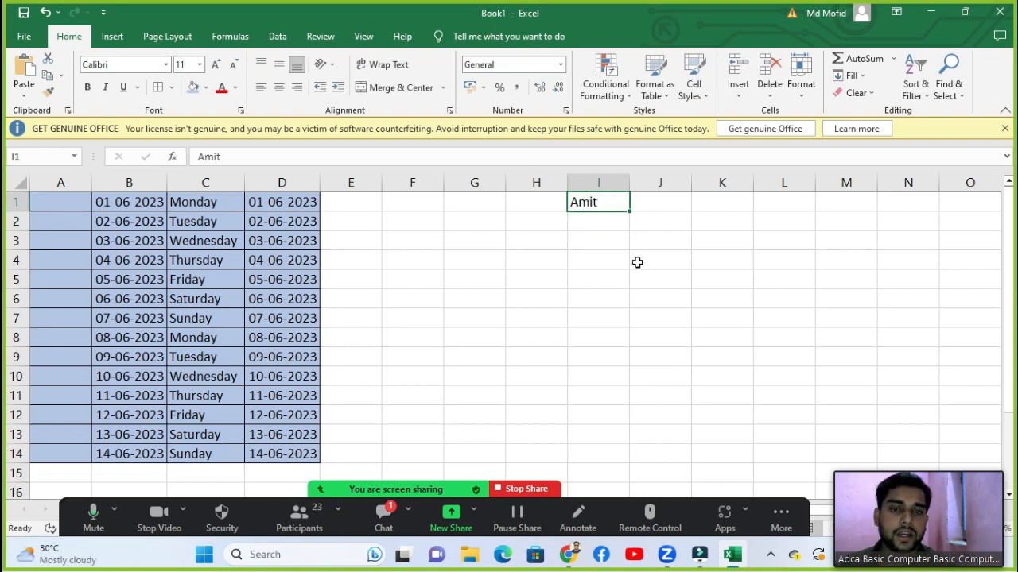
{"action": "left_click_drag", "start_coordinate": [628, 213], "coordinate": [614, 461]}
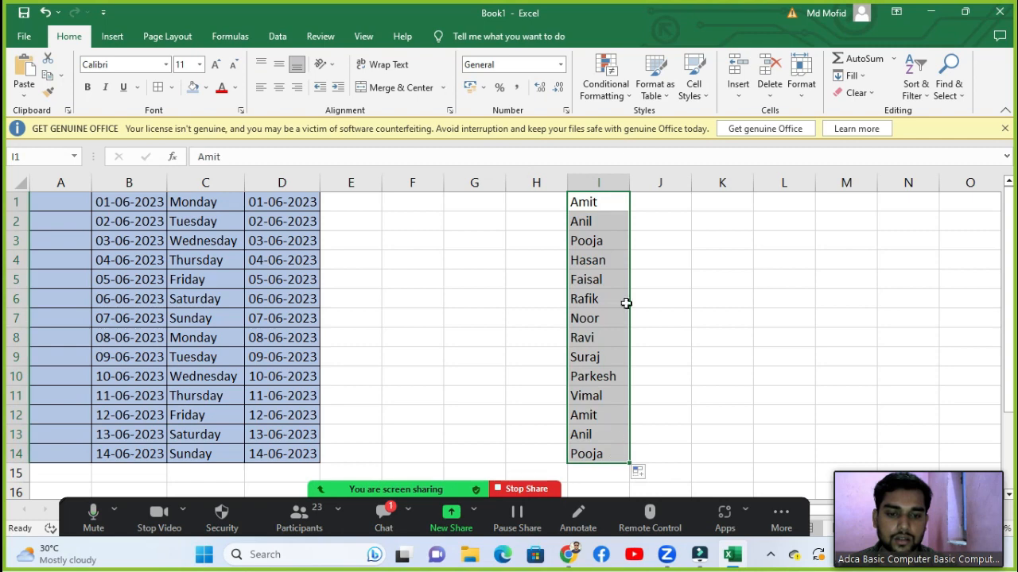
{"action": "left_click", "coordinate": [770, 362]}
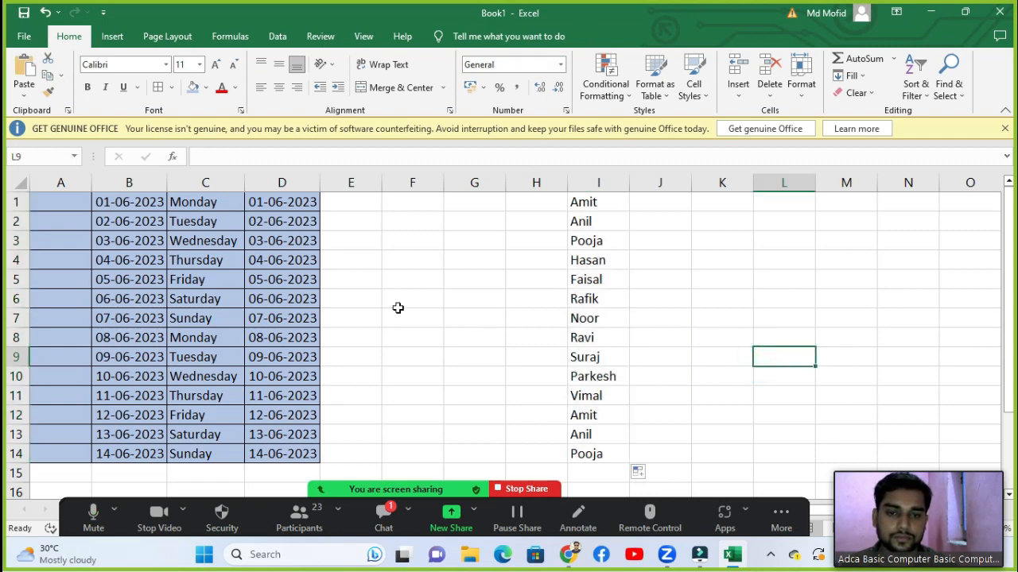
{"action": "left_click_drag", "start_coordinate": [586, 434], "coordinate": [603, 458]}
{"action": "key", "text": "Delete"}
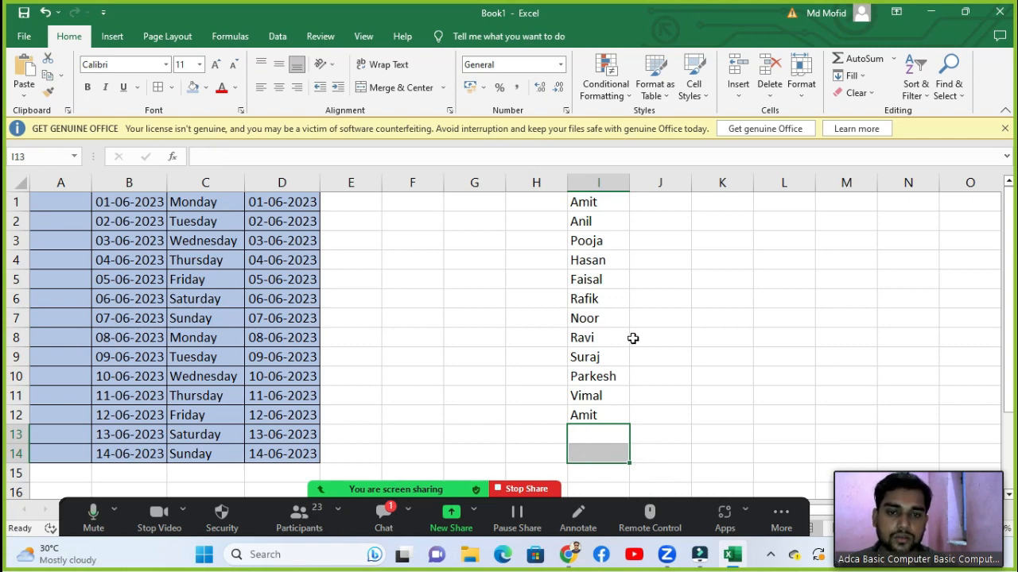
Step: Enter Computer, Mouse and Cpu in I13 to I15
{"action": "scroll", "coordinate": [633, 339], "scroll_direction": "down", "scroll_amount": 2}
{"action": "left_click", "coordinate": [601, 313]}
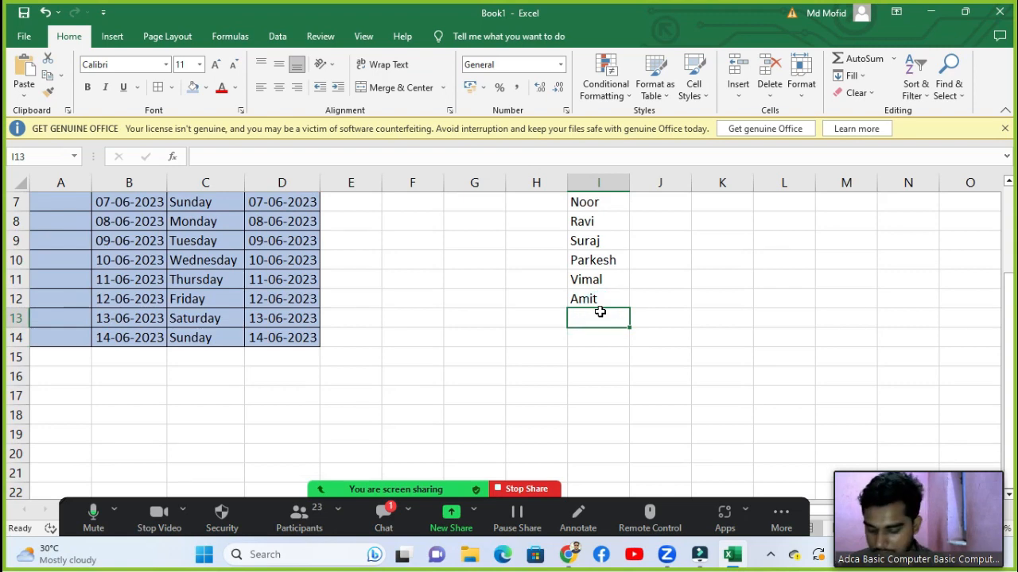
{"action": "type", "text": "C"}
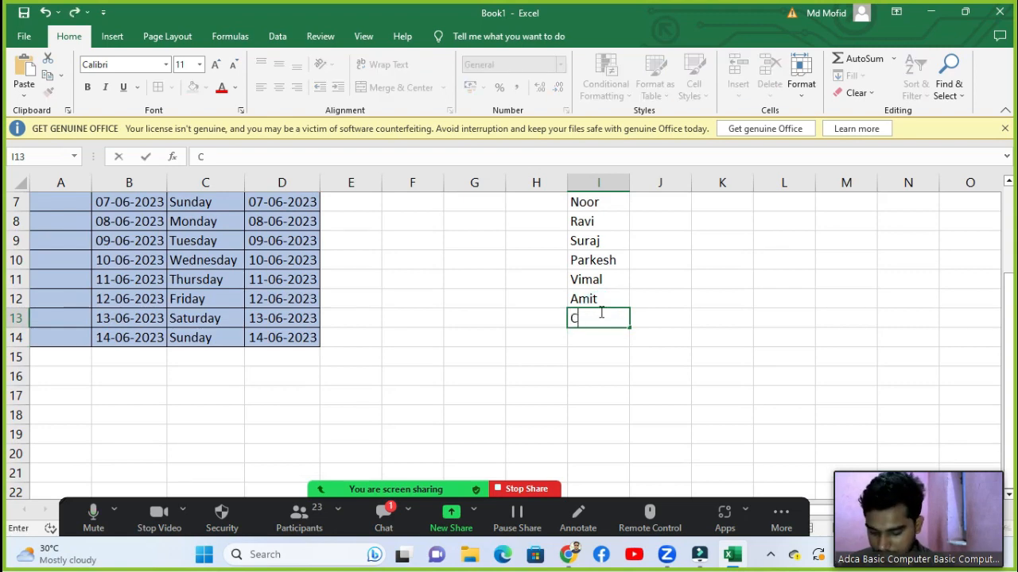
{"action": "type", "text": "iomputer"}
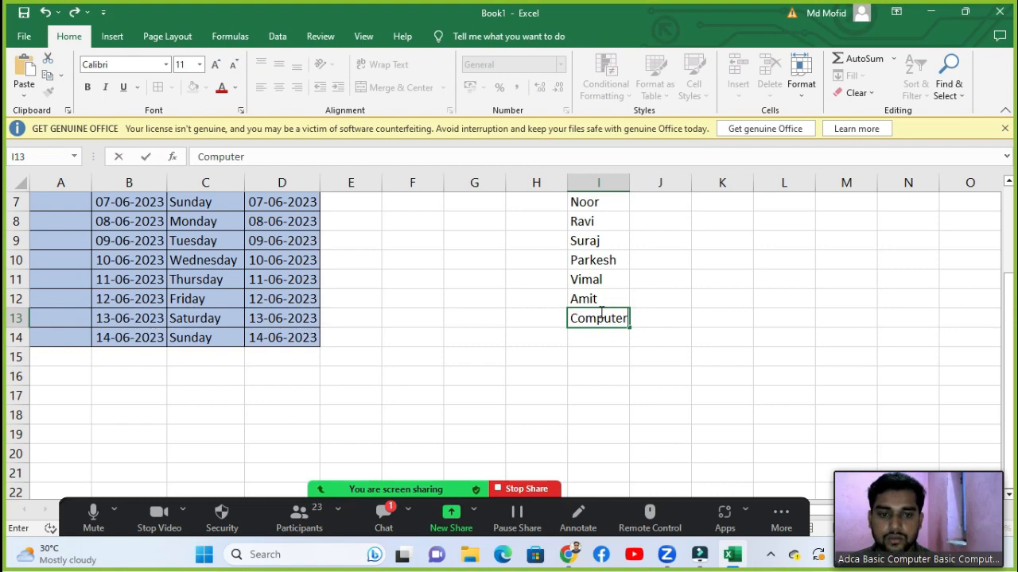
{"action": "key", "text": "Return"}
{"action": "type", "text": "Mouse"}
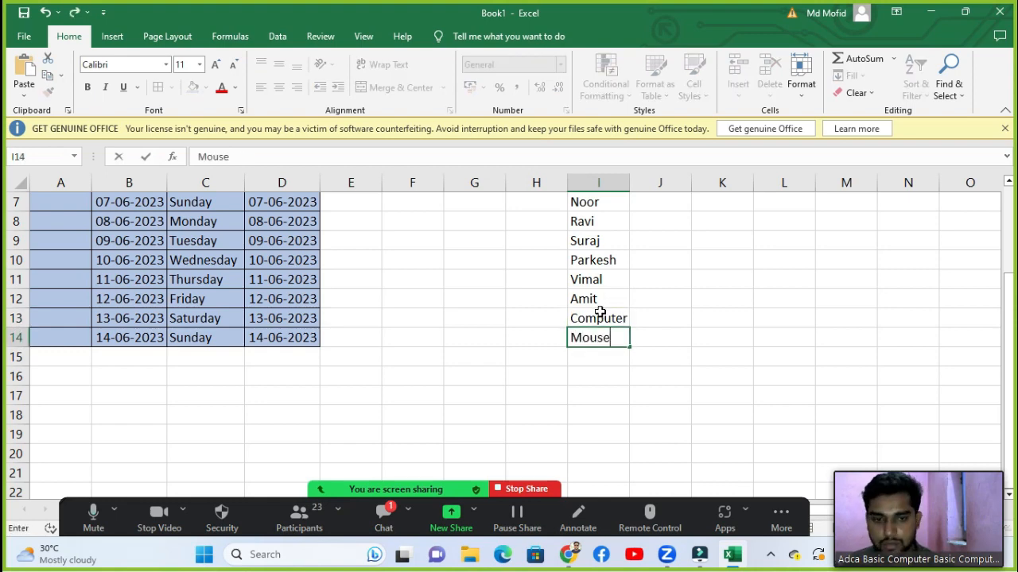
{"action": "key", "text": "Return"}
{"action": "type", "text": "Cpu"}
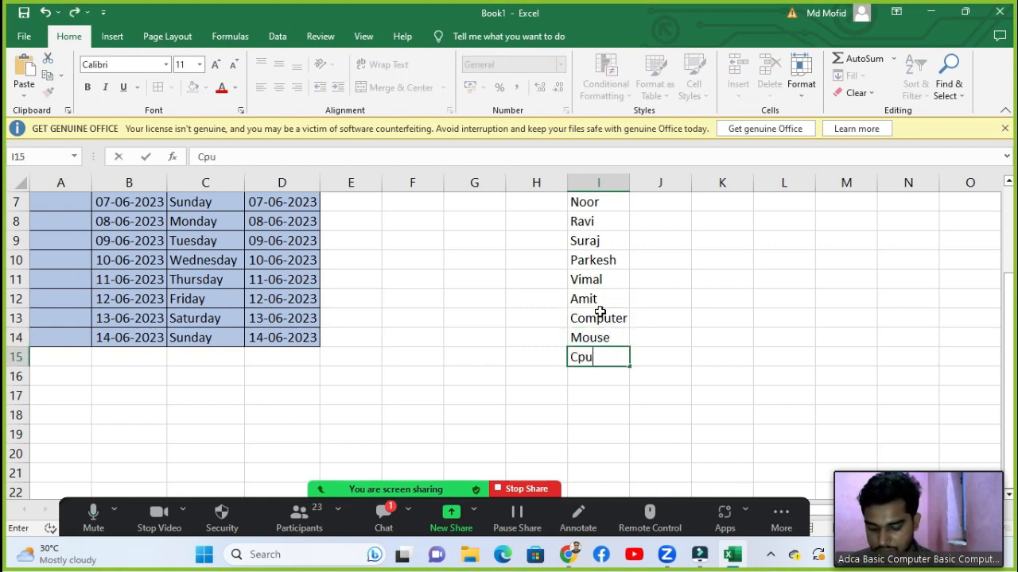
{"action": "key", "text": "Return"}
Step: Type Rom, Ram and Spms into I16, I17 and I18
{"action": "type", "text": "Rom"}
{"action": "key", "text": "Return"}
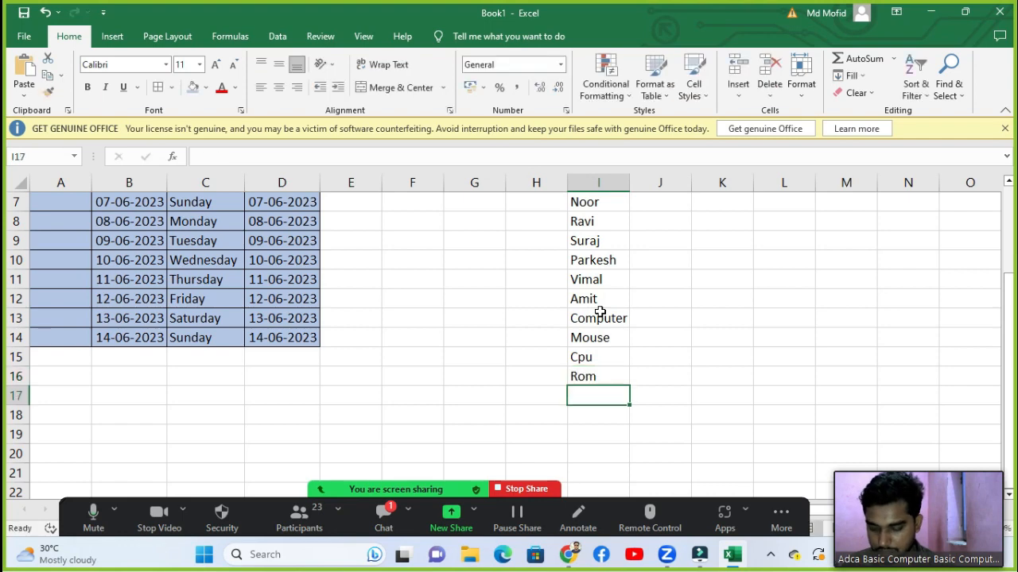
{"action": "type", "text": "Ram"}
{"action": "key", "text": "Return"}
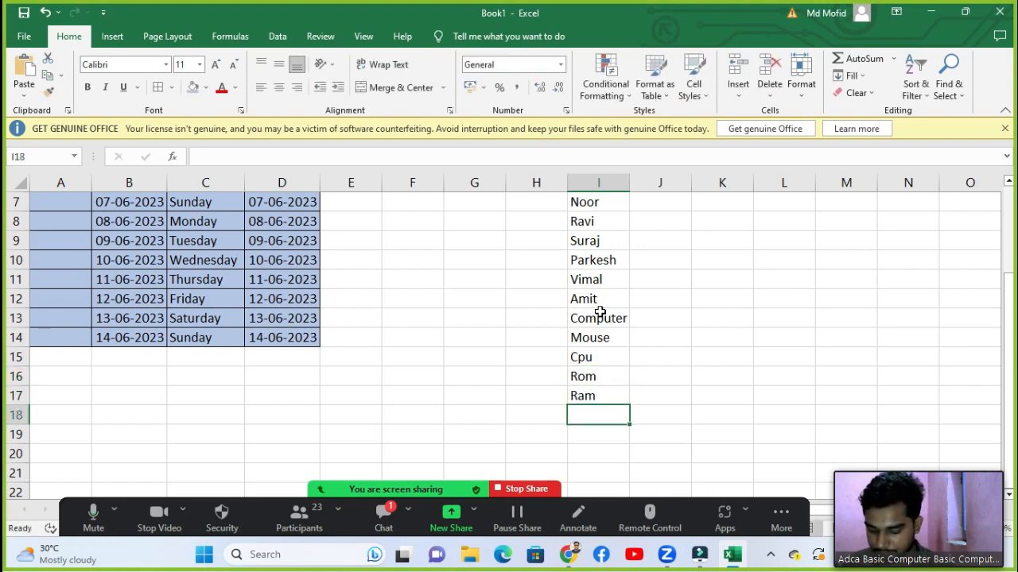
{"action": "type", "text": "Spms"}
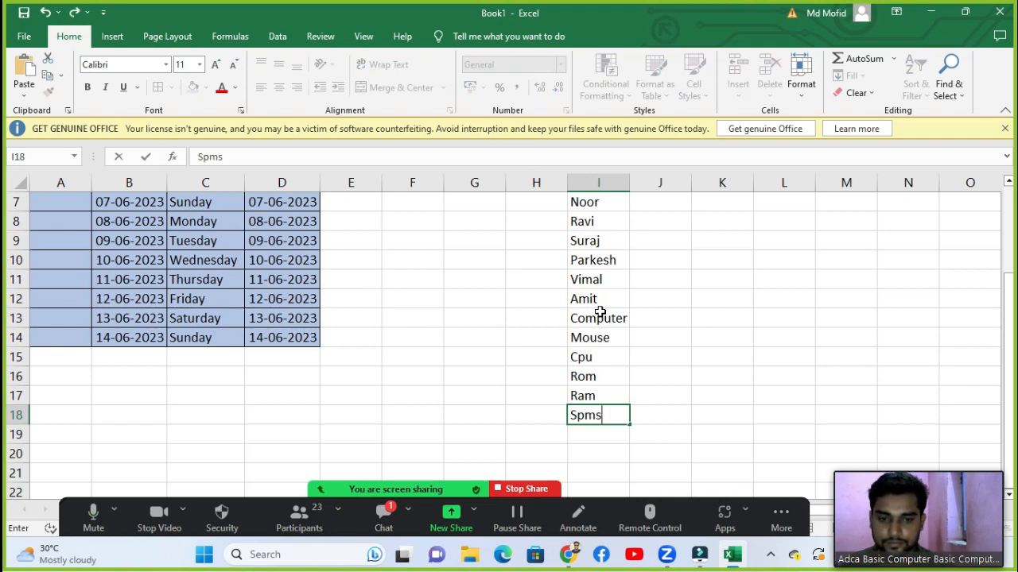
{"action": "key", "text": "Return"}
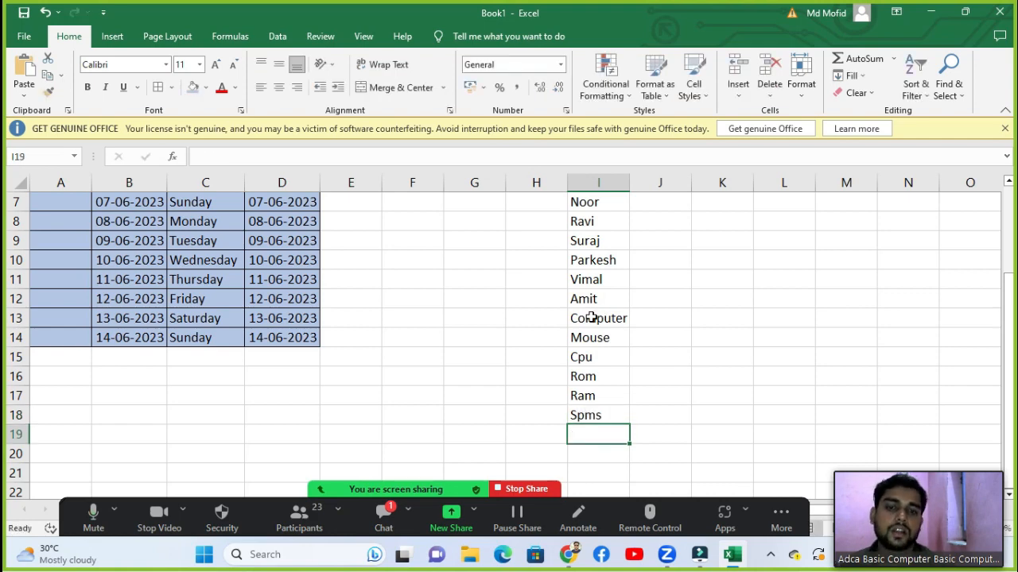
{"action": "scroll", "coordinate": [631, 299], "scroll_direction": "up", "scroll_amount": 1}
{"action": "scroll", "coordinate": [630, 300], "scroll_direction": "up", "scroll_amount": 1}
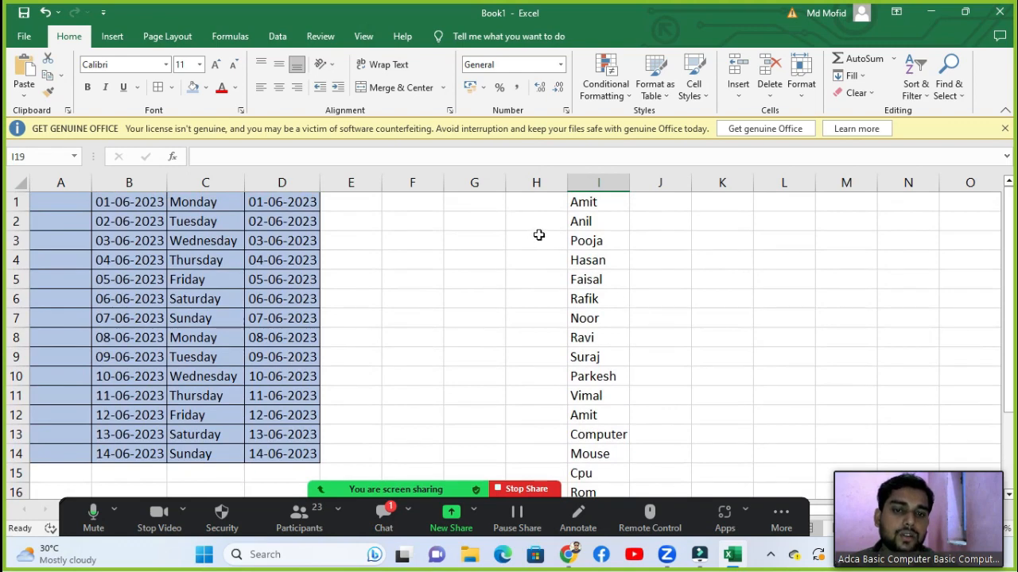
{"action": "scroll", "coordinate": [592, 244], "scroll_direction": "down", "scroll_amount": 1}
{"action": "scroll", "coordinate": [592, 244], "scroll_direction": "down", "scroll_amount": 3}
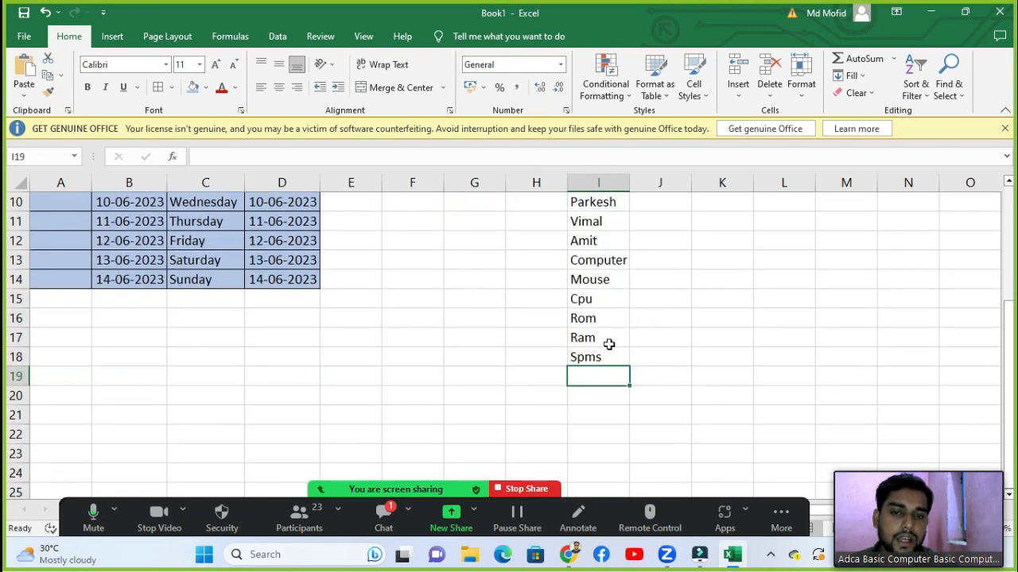
{"action": "scroll", "coordinate": [607, 345], "scroll_direction": "up", "scroll_amount": 3}
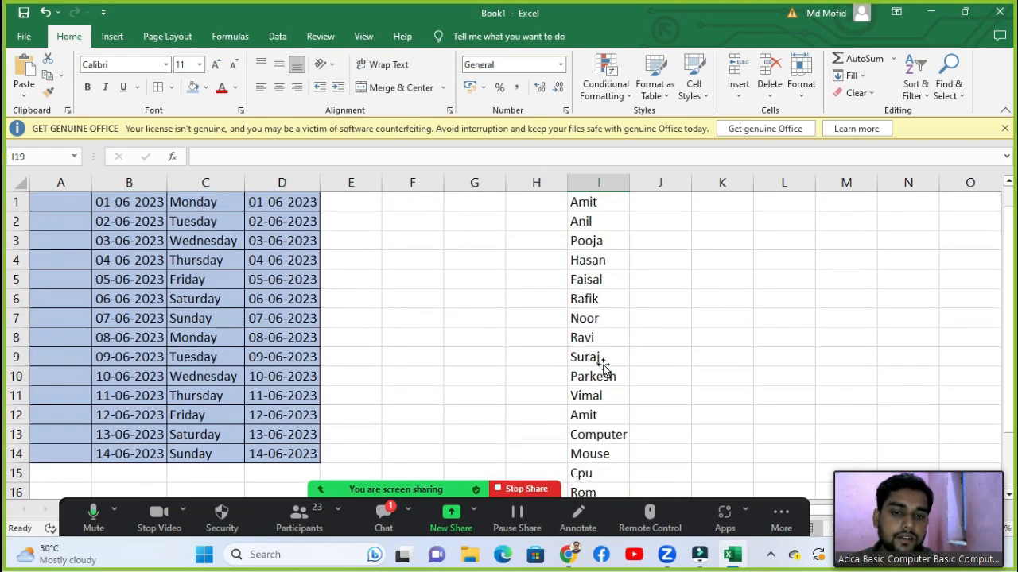
{"action": "left_click", "coordinate": [916, 84]}
{"action": "left_click", "coordinate": [761, 228]}
{"action": "left_click", "coordinate": [634, 227]}
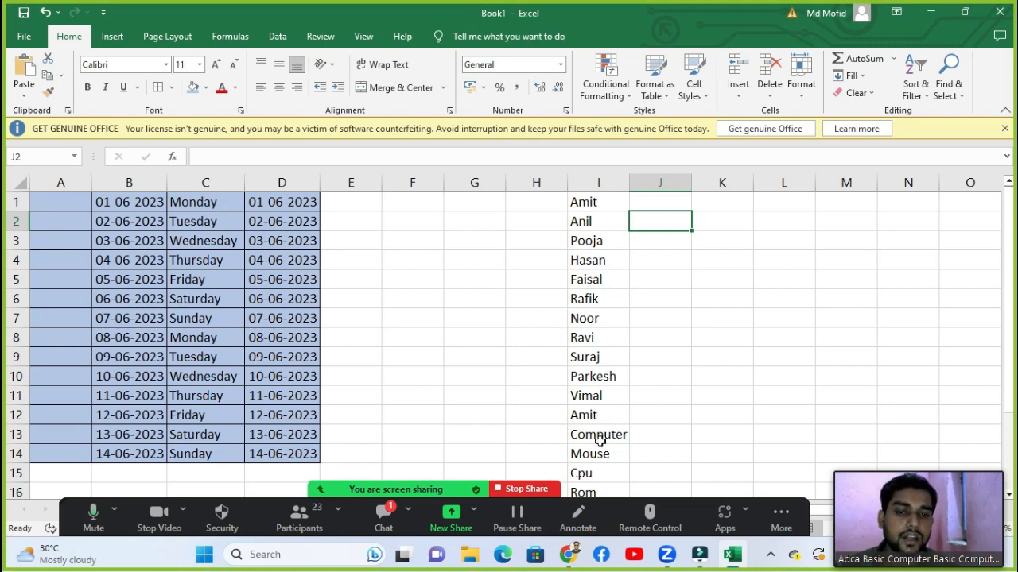
Step: Sort the names in I1:I18 from A to Z
{"action": "left_click_drag", "start_coordinate": [597, 203], "coordinate": [601, 460]}
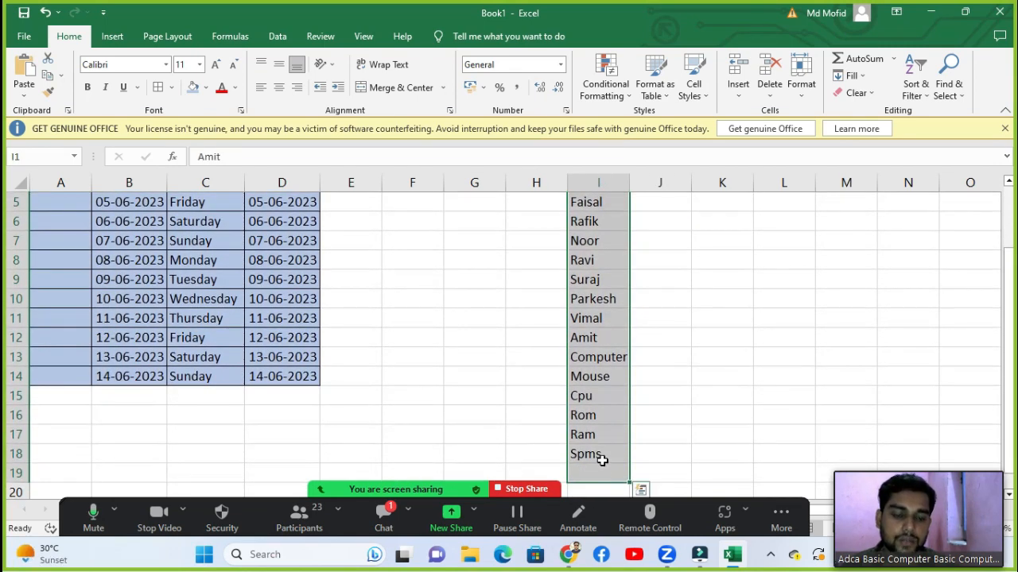
{"action": "scroll", "coordinate": [598, 381], "scroll_direction": "up", "scroll_amount": 2}
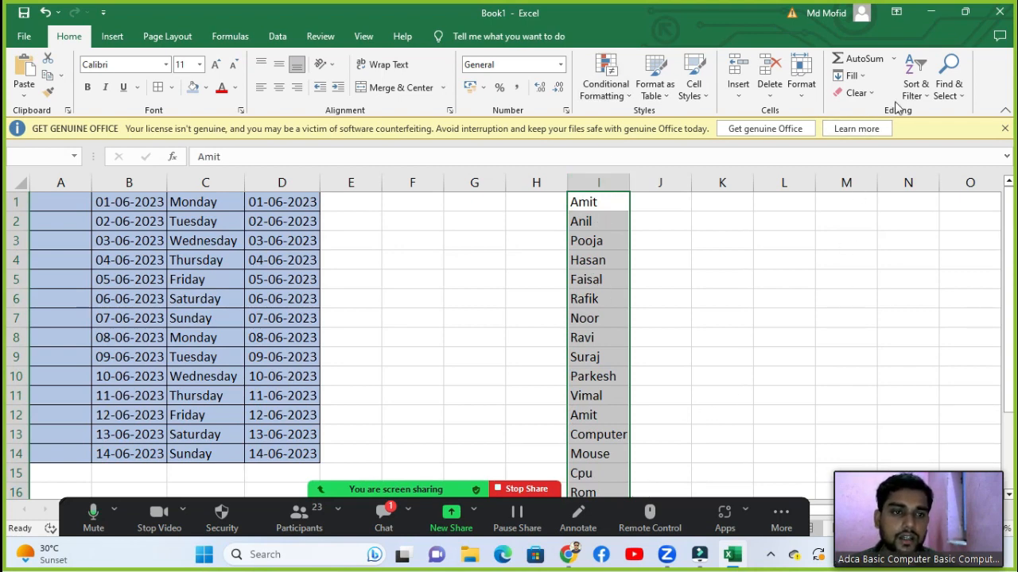
{"action": "left_click", "coordinate": [916, 80]}
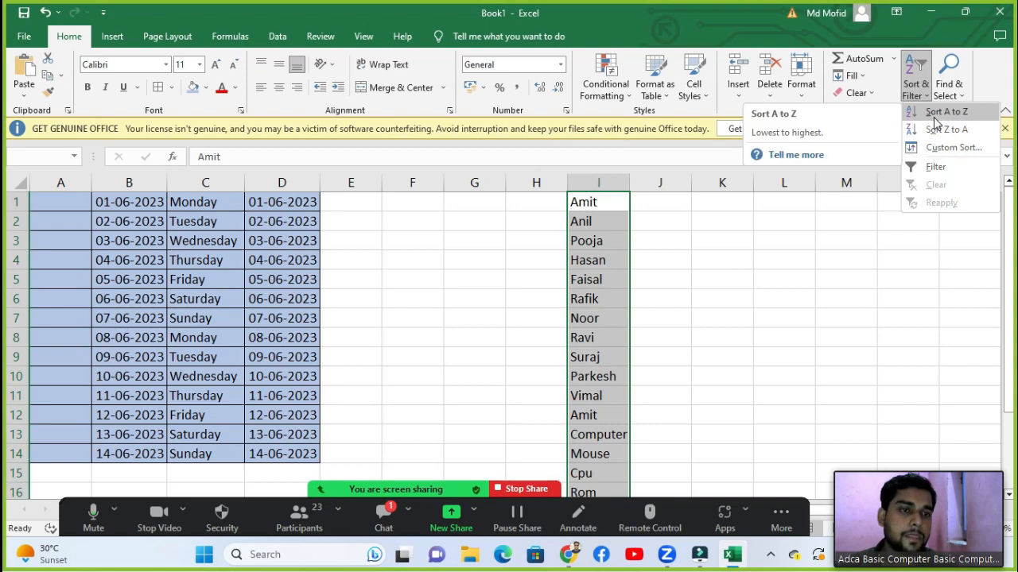
{"action": "left_click", "coordinate": [975, 119]}
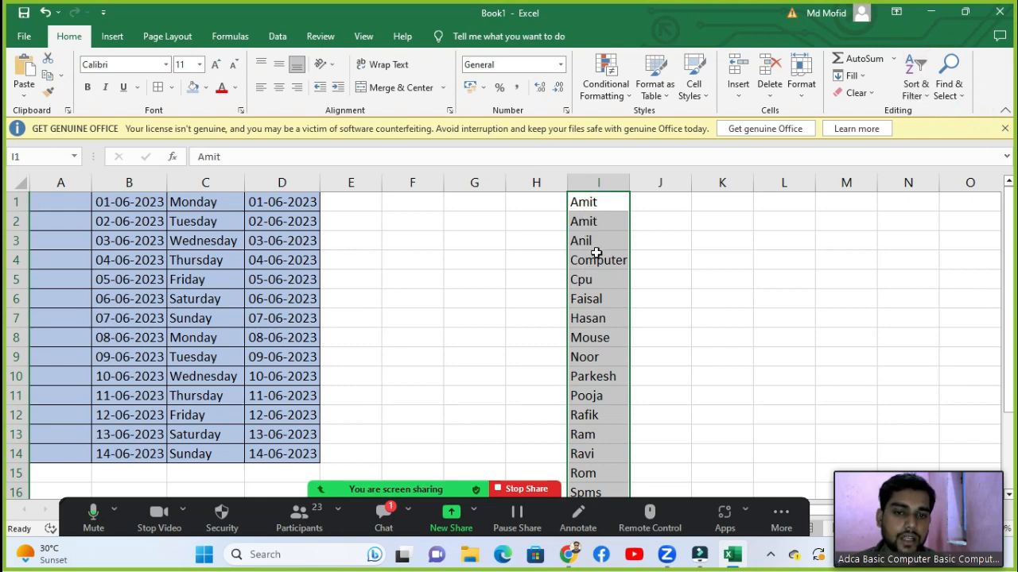
Step: Reselect the column I list and sort it Z to A, putting Vimal first
{"action": "left_click", "coordinate": [596, 294]}
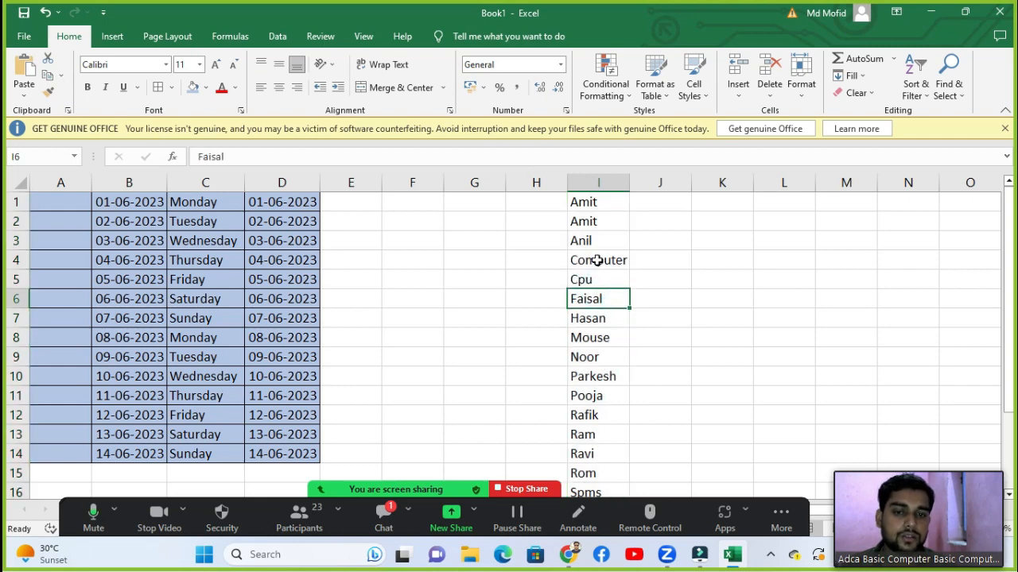
{"action": "scroll", "coordinate": [596, 261], "scroll_direction": "down", "scroll_amount": 1}
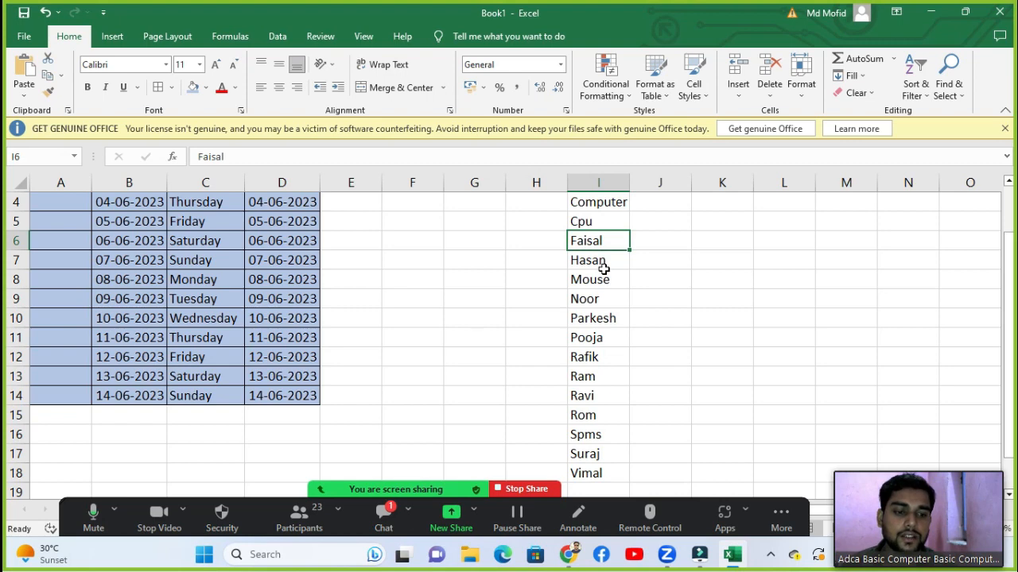
{"action": "scroll", "coordinate": [602, 432], "scroll_direction": "up", "scroll_amount": 1}
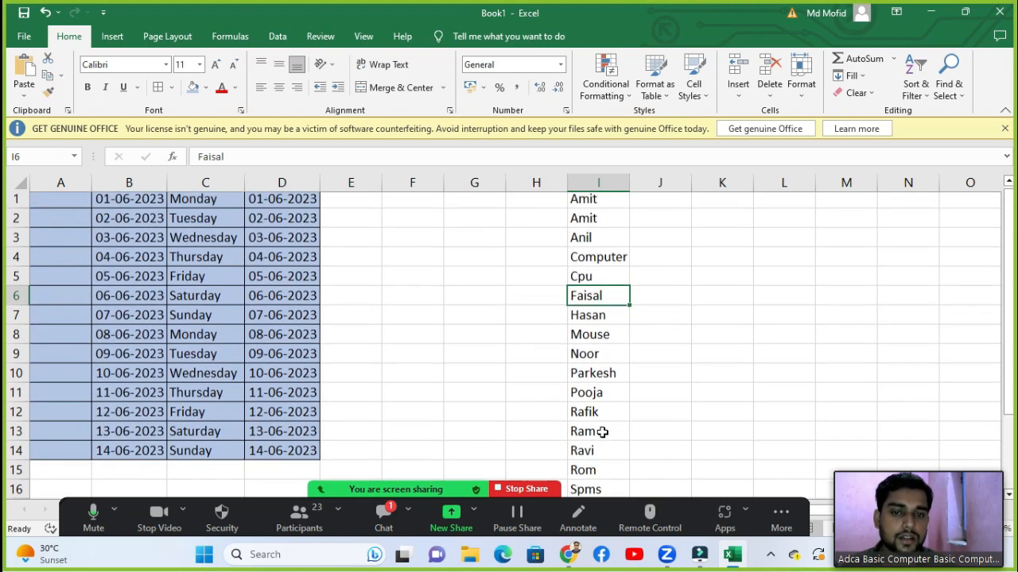
{"action": "left_click_drag", "start_coordinate": [595, 205], "coordinate": [609, 477]}
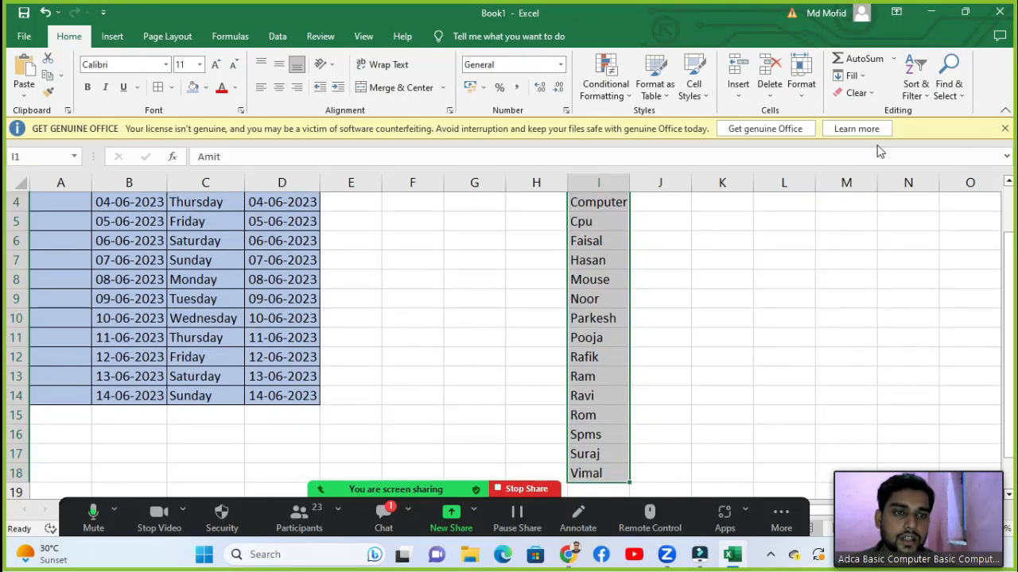
{"action": "left_click", "coordinate": [913, 88]}
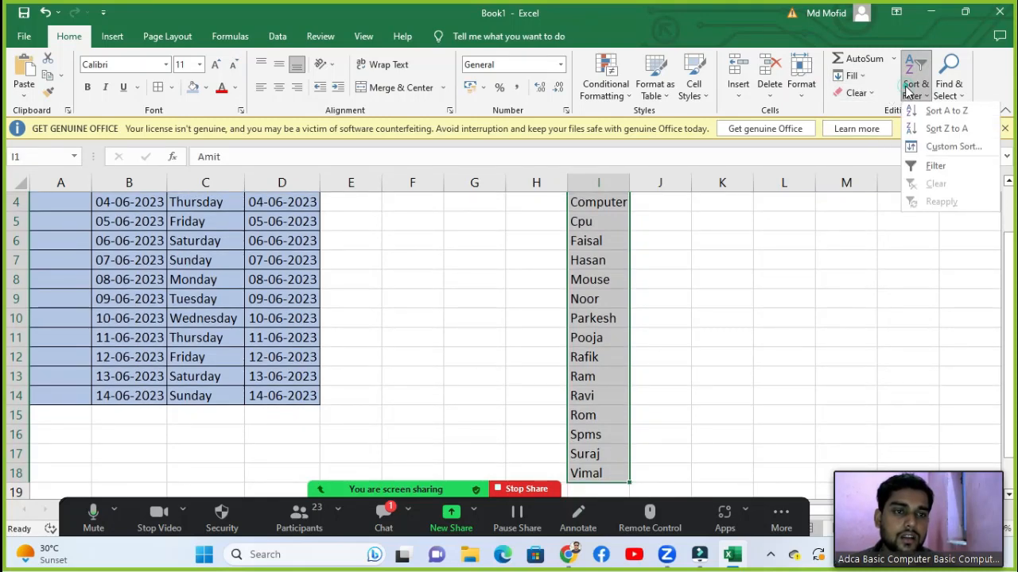
{"action": "left_click", "coordinate": [950, 132]}
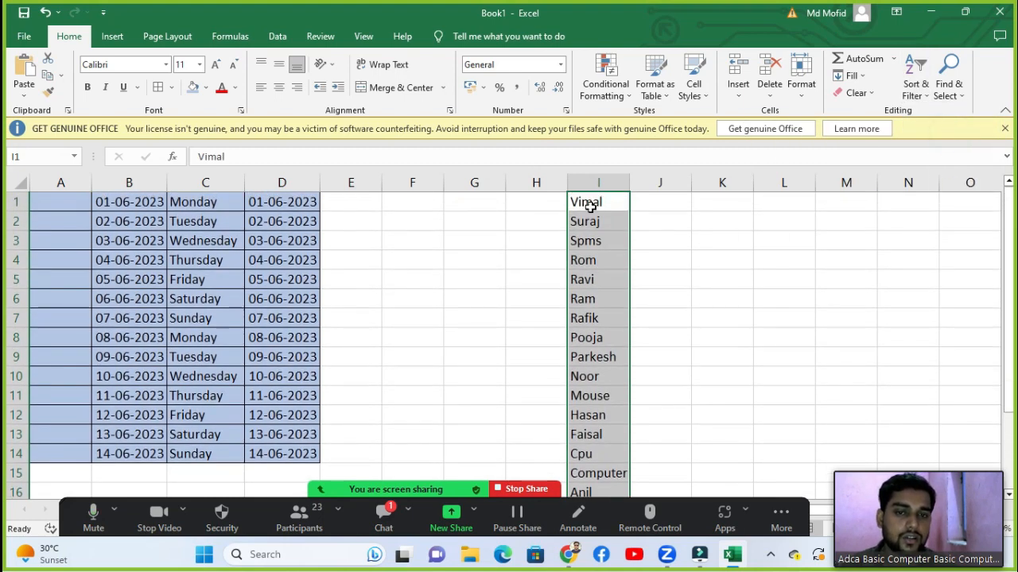
{"action": "scroll", "coordinate": [592, 262], "scroll_direction": "down", "scroll_amount": 4}
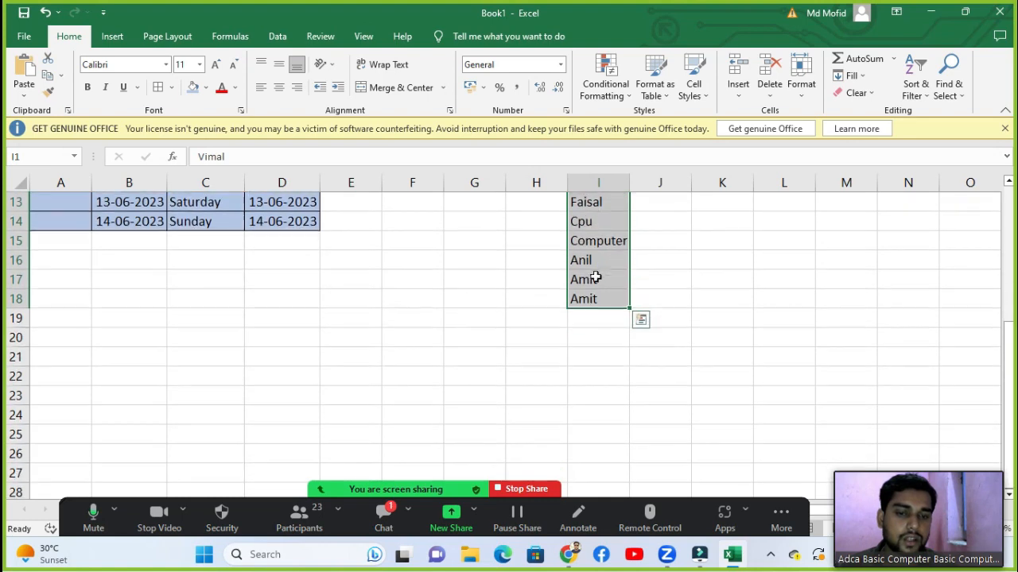
{"action": "scroll", "coordinate": [618, 312], "scroll_direction": "up", "scroll_amount": 4}
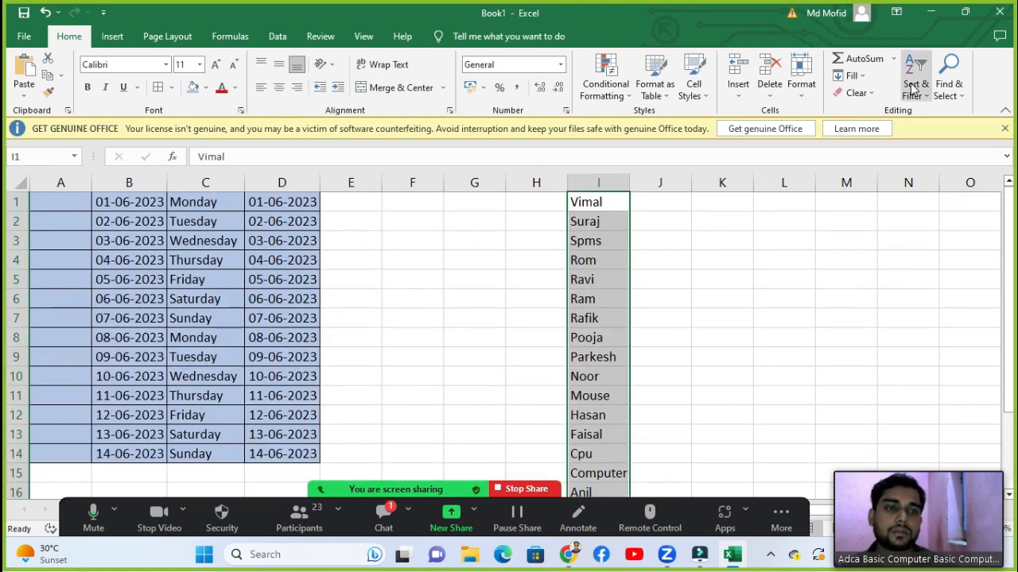
{"action": "left_click", "coordinate": [913, 90]}
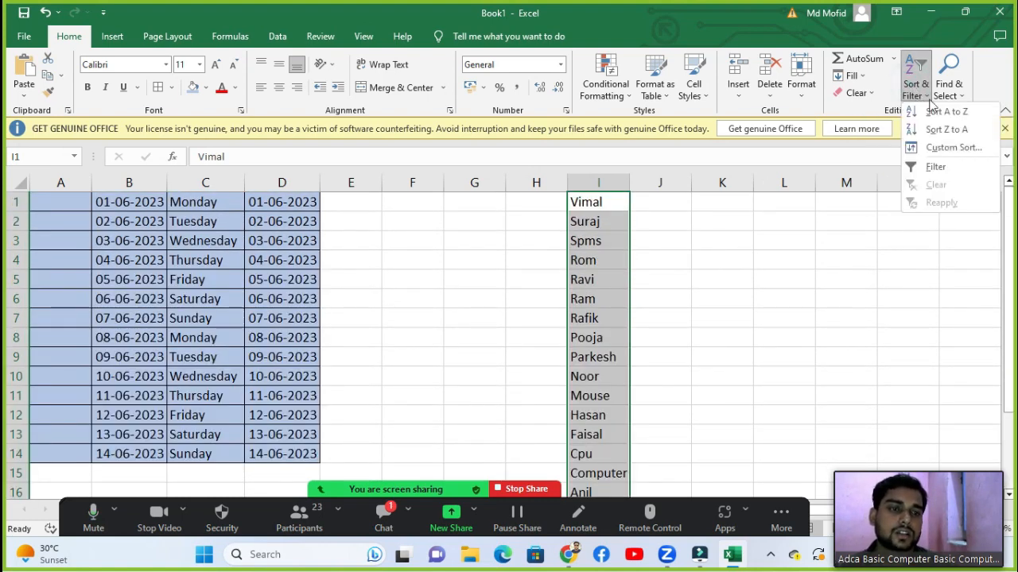
Step: Custom-sort Column I by cell values in A to Z order
{"action": "left_click", "coordinate": [946, 148]}
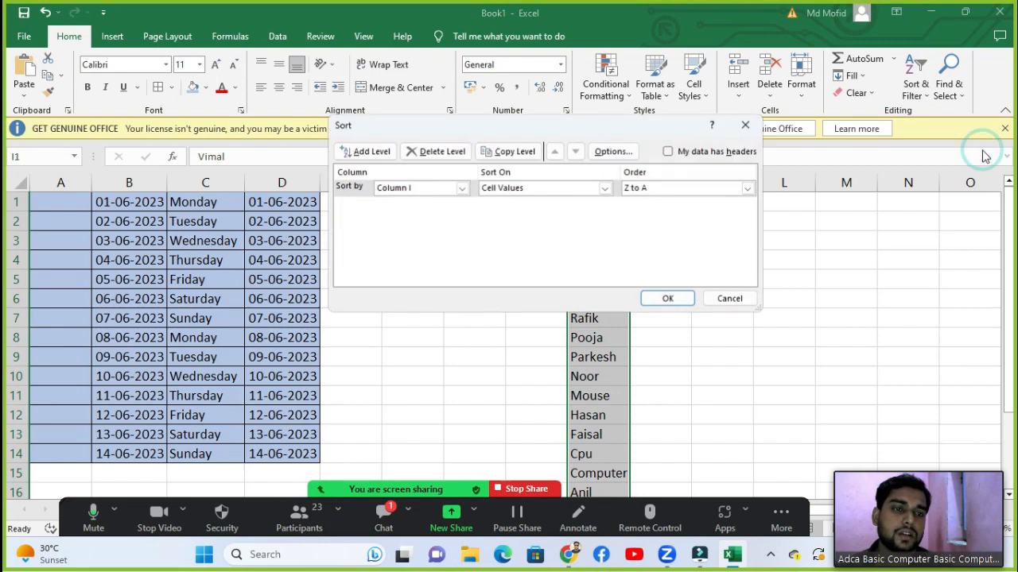
{"action": "left_click", "coordinate": [427, 191]}
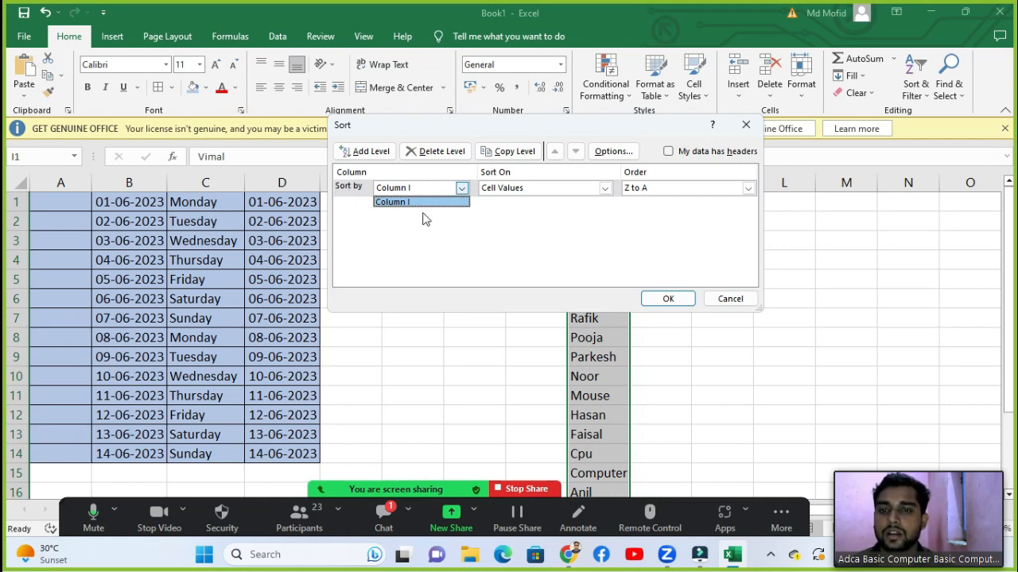
{"action": "left_click", "coordinate": [572, 125]}
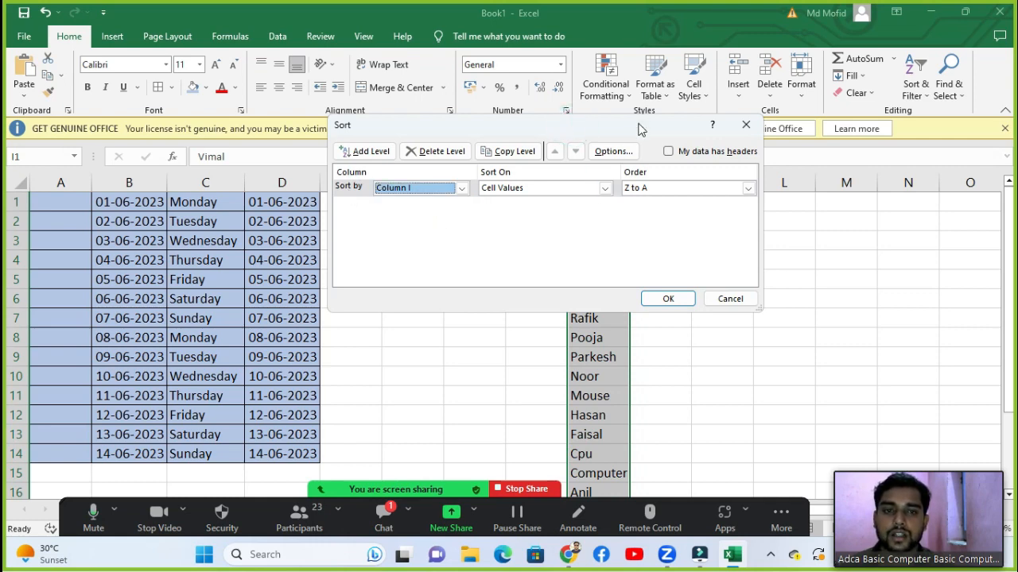
{"action": "left_click_drag", "start_coordinate": [643, 127], "coordinate": [796, 206]}
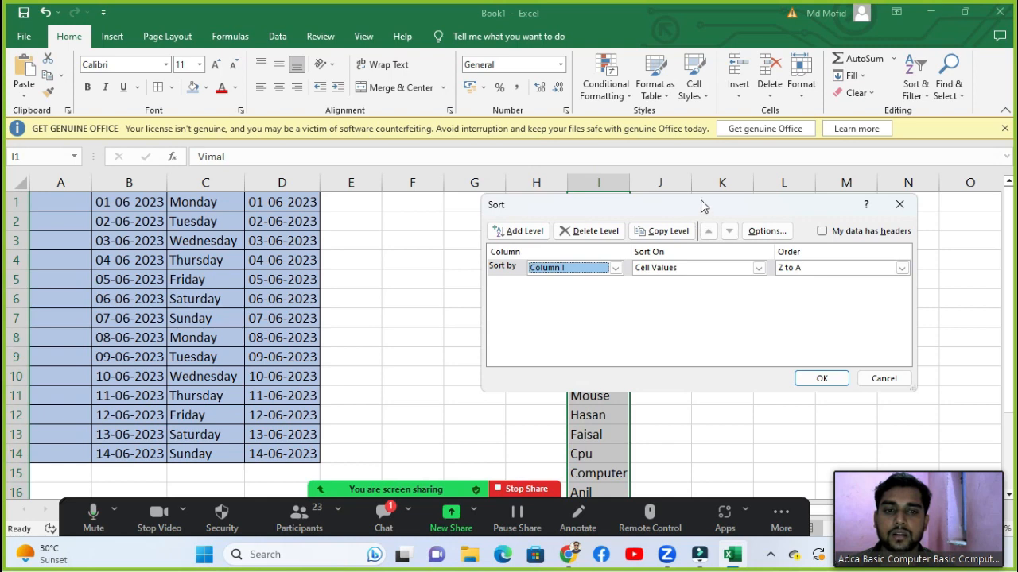
{"action": "left_click_drag", "start_coordinate": [701, 200], "coordinate": [699, 248]}
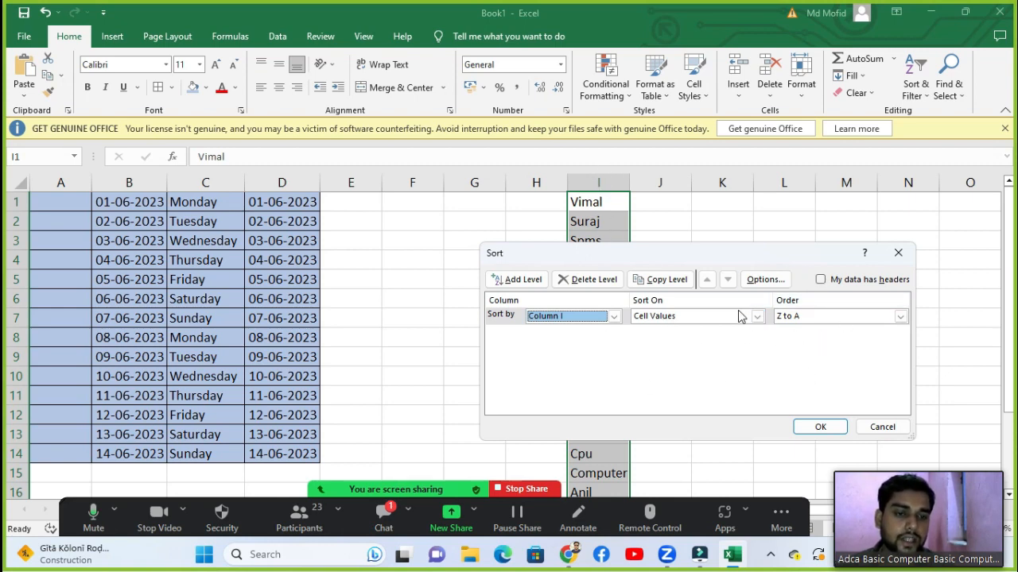
{"action": "left_click", "coordinate": [799, 318]}
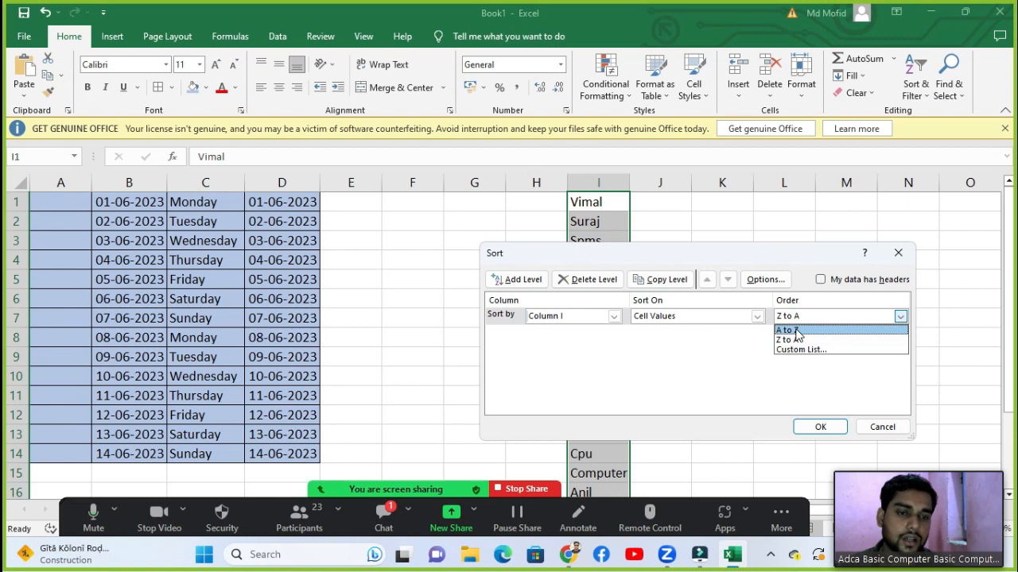
{"action": "left_click", "coordinate": [796, 330]}
{"action": "left_click", "coordinate": [811, 430]}
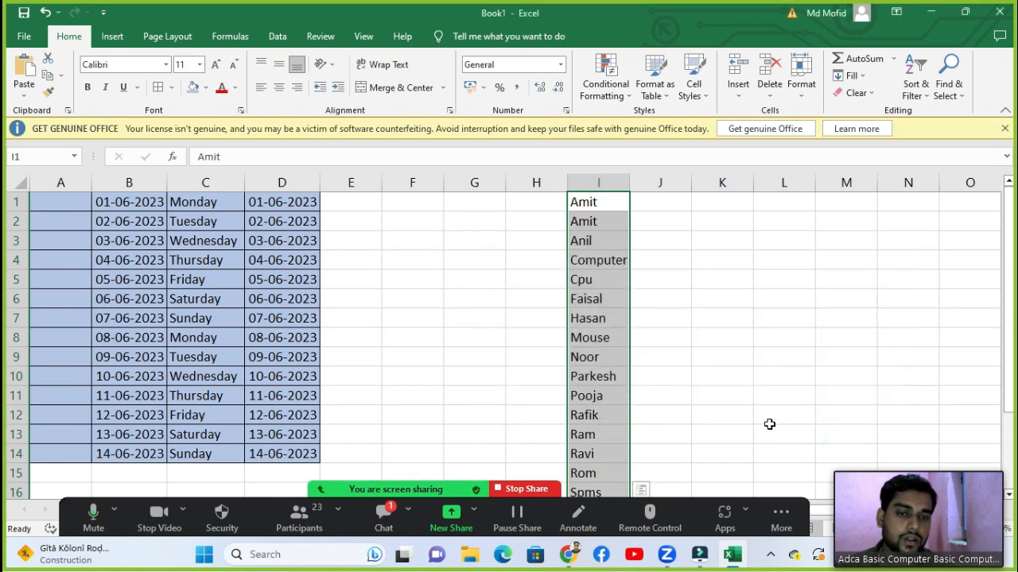
{"action": "left_click", "coordinate": [915, 80]}
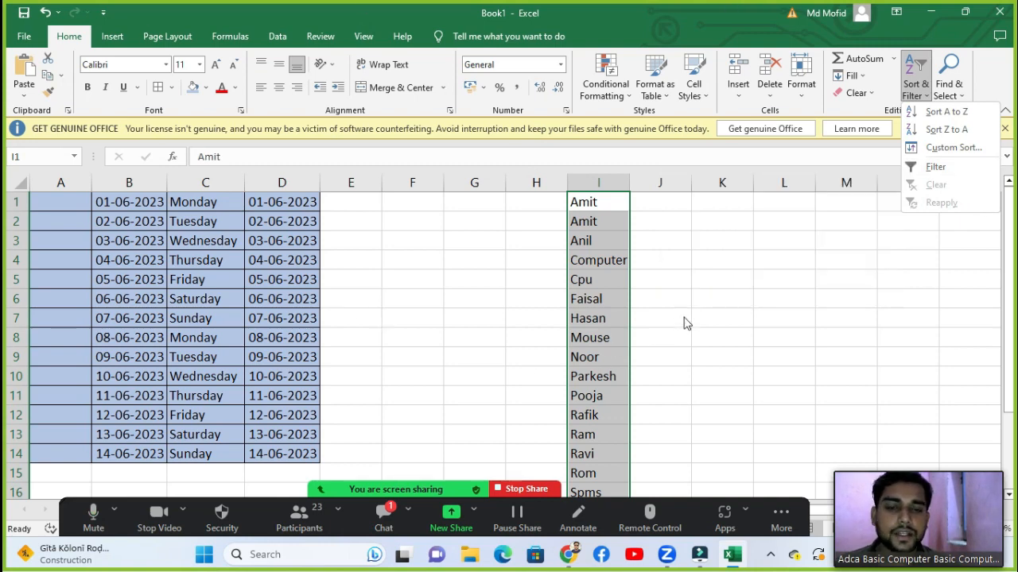
Step: Turn on the filter for the column I list and open its name dropdown
{"action": "left_click", "coordinate": [935, 169]}
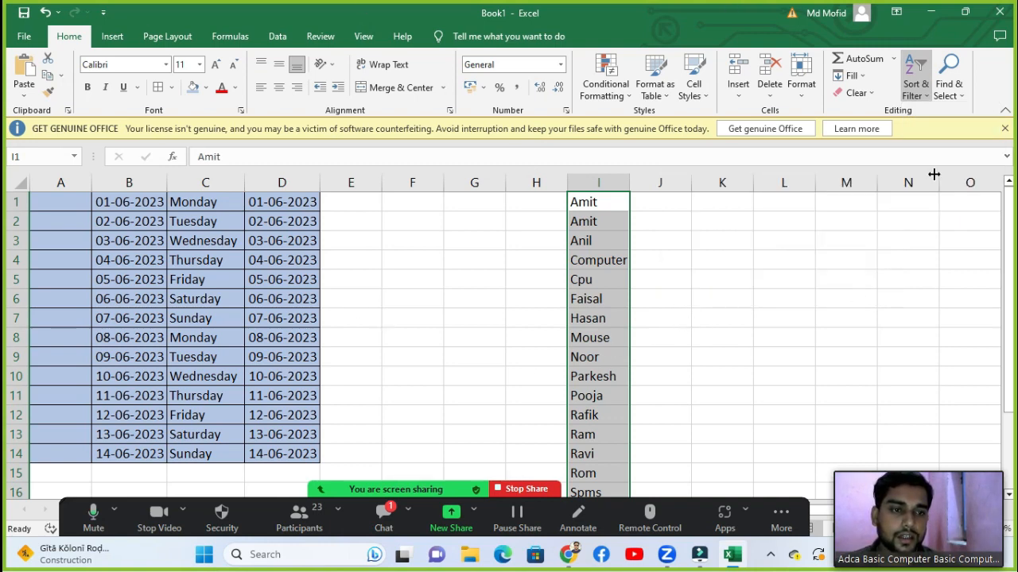
{"action": "left_click", "coordinate": [702, 261]}
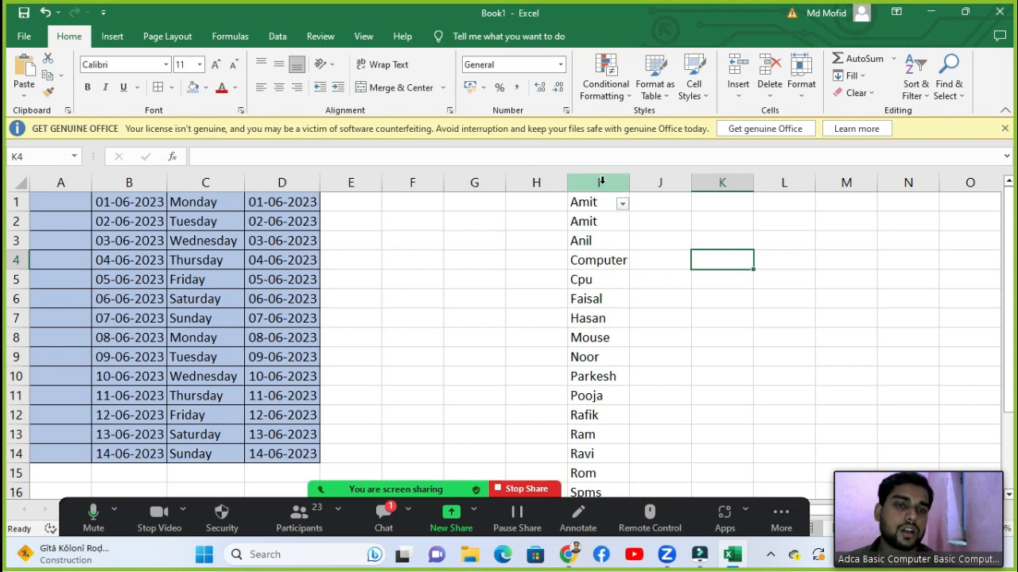
{"action": "left_click", "coordinate": [622, 204]}
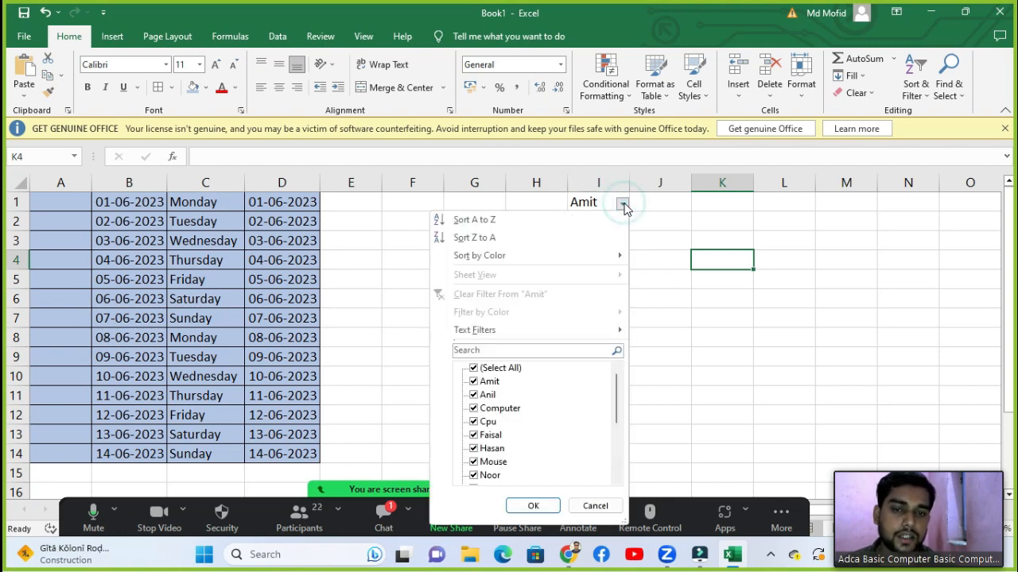
{"action": "left_click", "coordinate": [475, 369]}
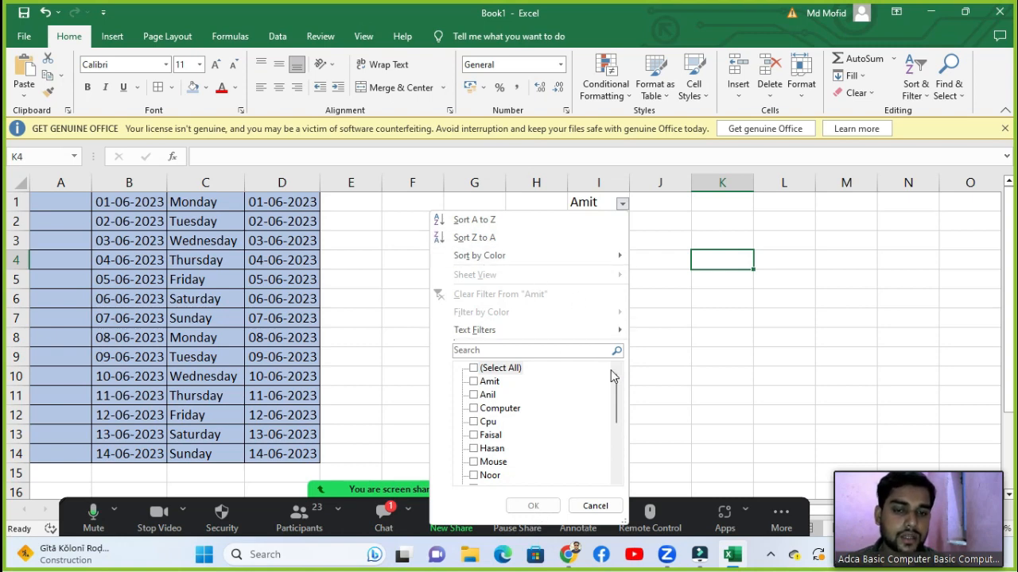
{"action": "mouse_move", "coordinate": [617, 377]}
{"action": "left_mouse_down"}
{"action": "mouse_move", "coordinate": [618, 426]}
{"action": "mouse_move", "coordinate": [618, 371]}
{"action": "left_mouse_up"}
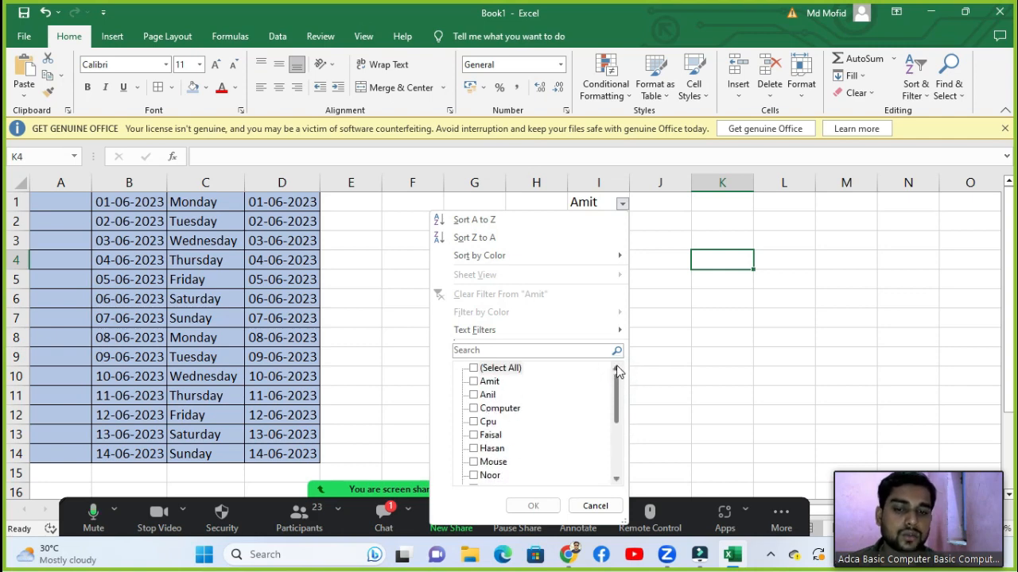
{"action": "left_click", "coordinate": [471, 396]}
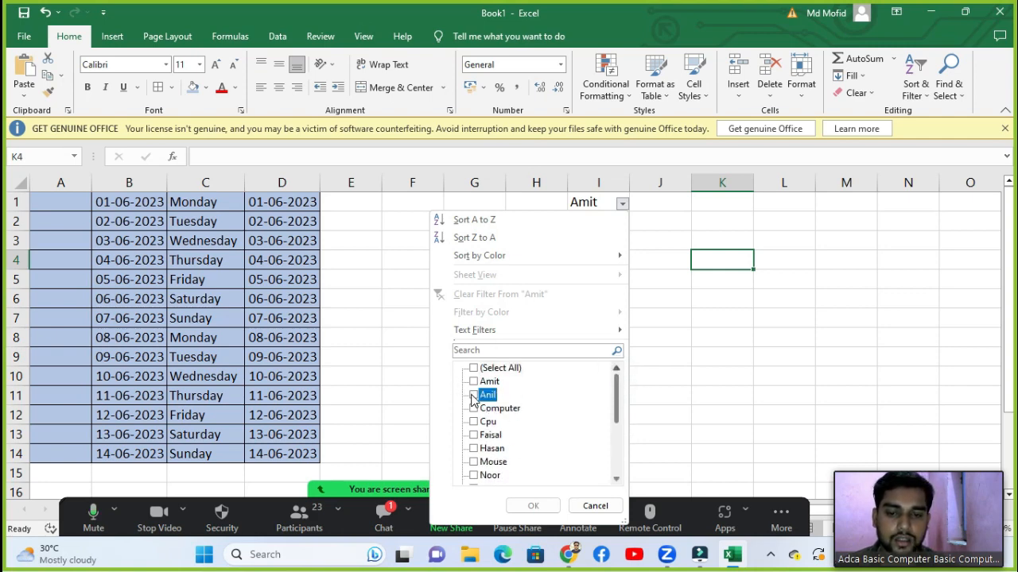
{"action": "left_click", "coordinate": [477, 450]}
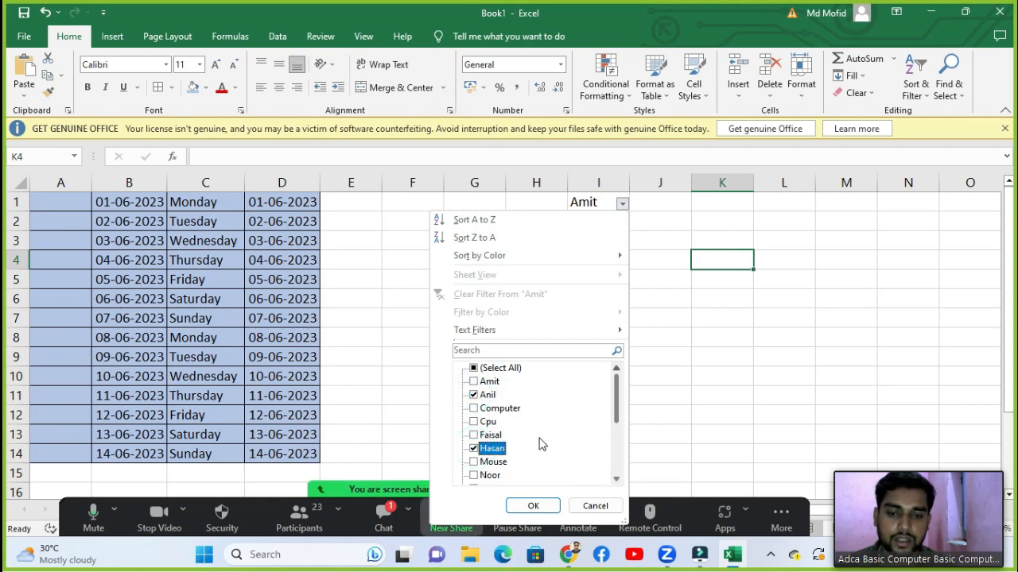
{"action": "left_click", "coordinate": [490, 434]}
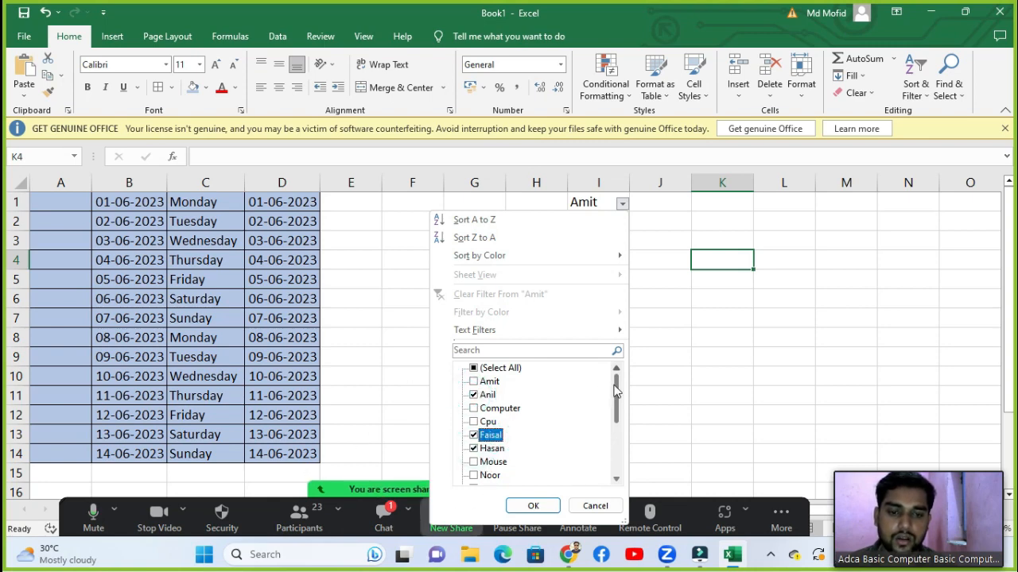
{"action": "left_click_drag", "start_coordinate": [614, 390], "coordinate": [618, 410]}
{"action": "left_click", "coordinate": [473, 434]}
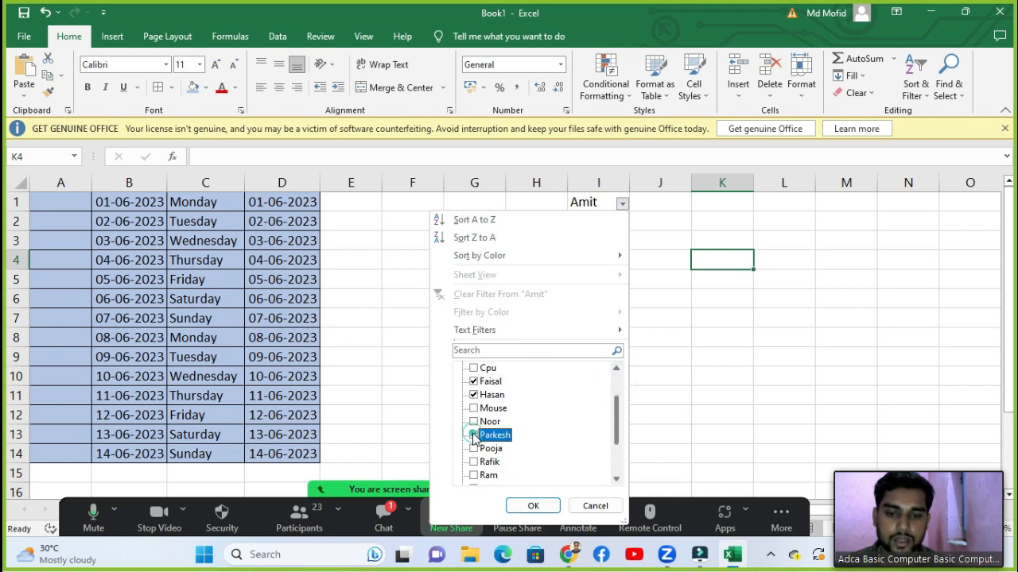
{"action": "left_click", "coordinate": [473, 441]}
{"action": "left_click", "coordinate": [473, 448]}
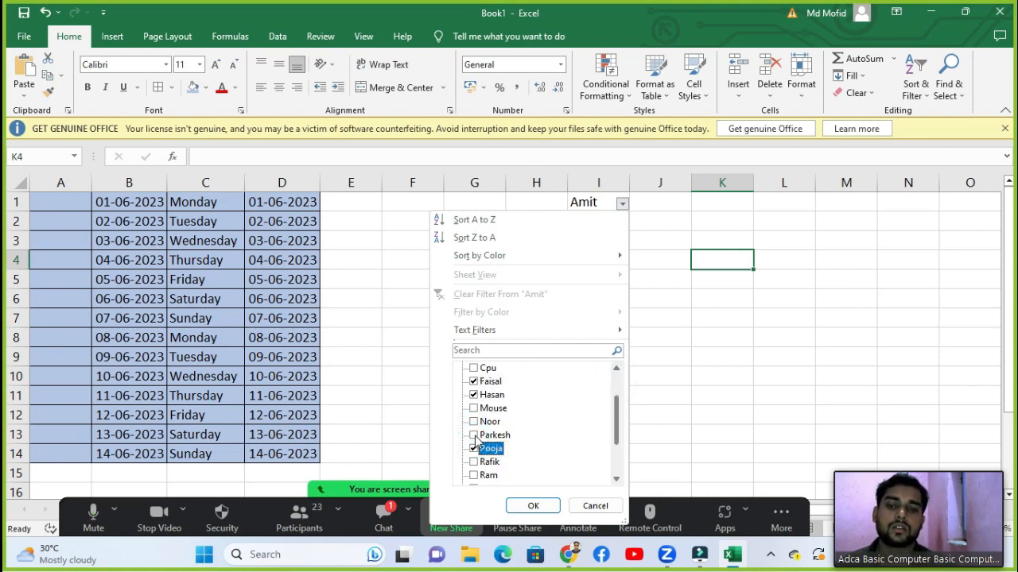
{"action": "left_click", "coordinate": [472, 435]}
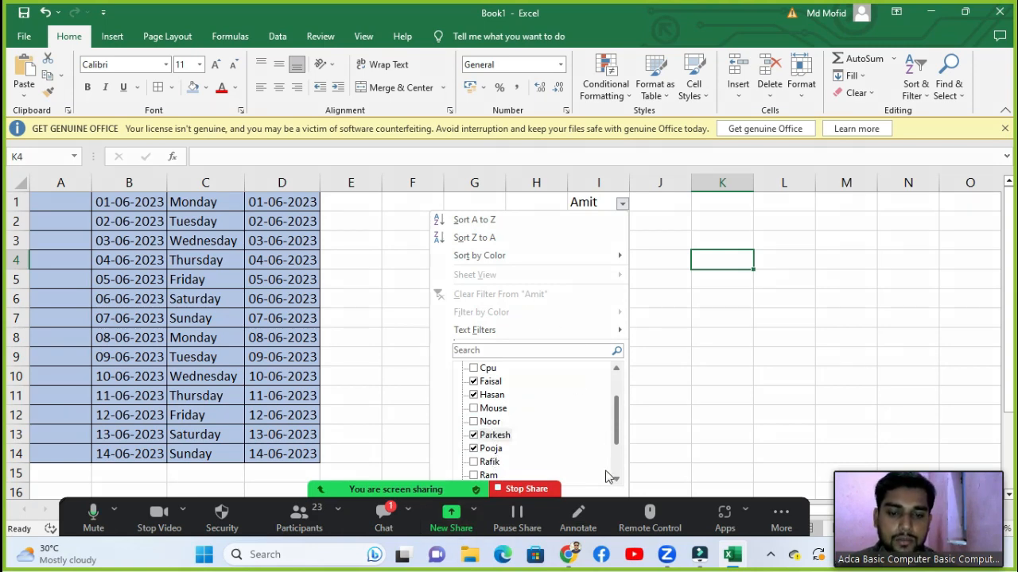
{"action": "left_click_drag", "start_coordinate": [450, 487], "coordinate": [361, 498]}
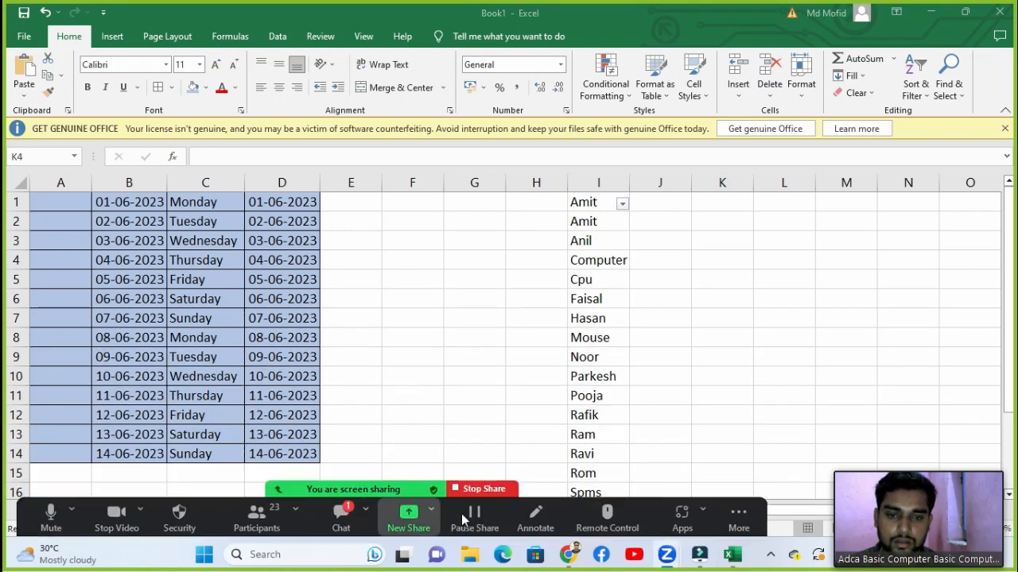
{"action": "scroll", "coordinate": [669, 294], "scroll_direction": "down", "scroll_amount": 3}
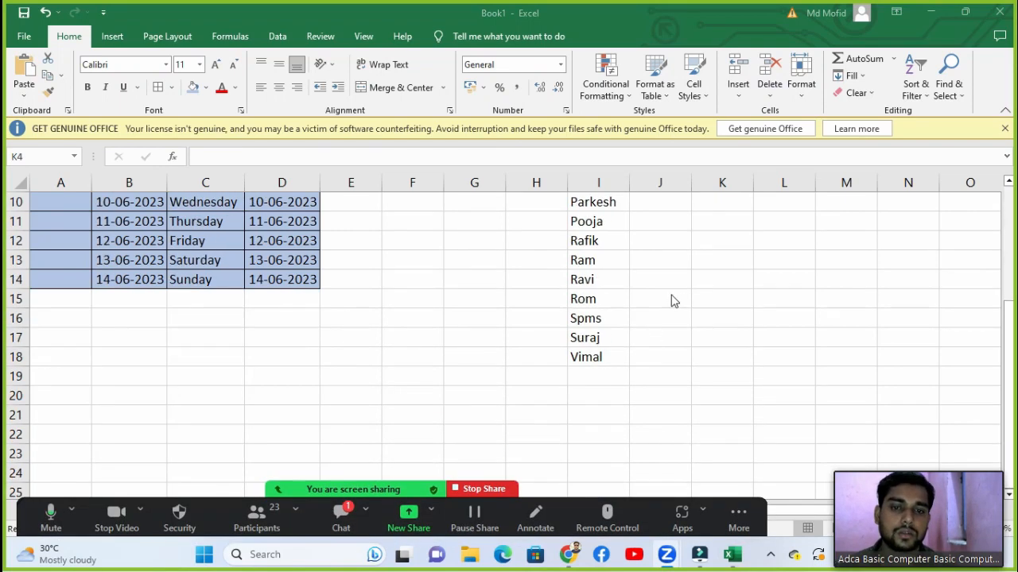
{"action": "scroll", "coordinate": [670, 295], "scroll_direction": "up", "scroll_amount": 3}
{"action": "scroll", "coordinate": [670, 295], "scroll_direction": "down", "scroll_amount": 1}
{"action": "scroll", "coordinate": [672, 298], "scroll_direction": "up", "scroll_amount": 1}
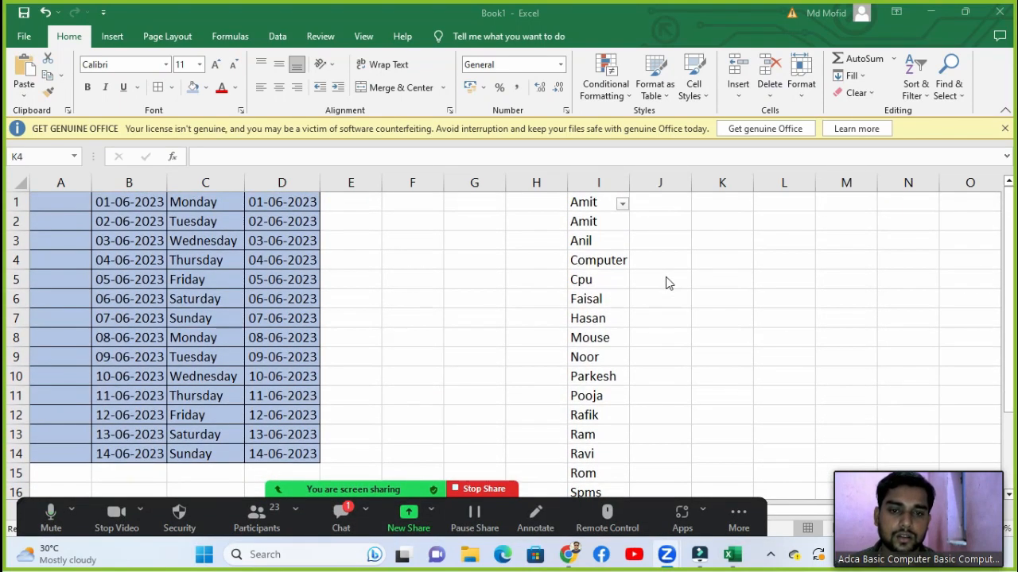
{"action": "scroll", "coordinate": [668, 284], "scroll_direction": "down", "scroll_amount": 2}
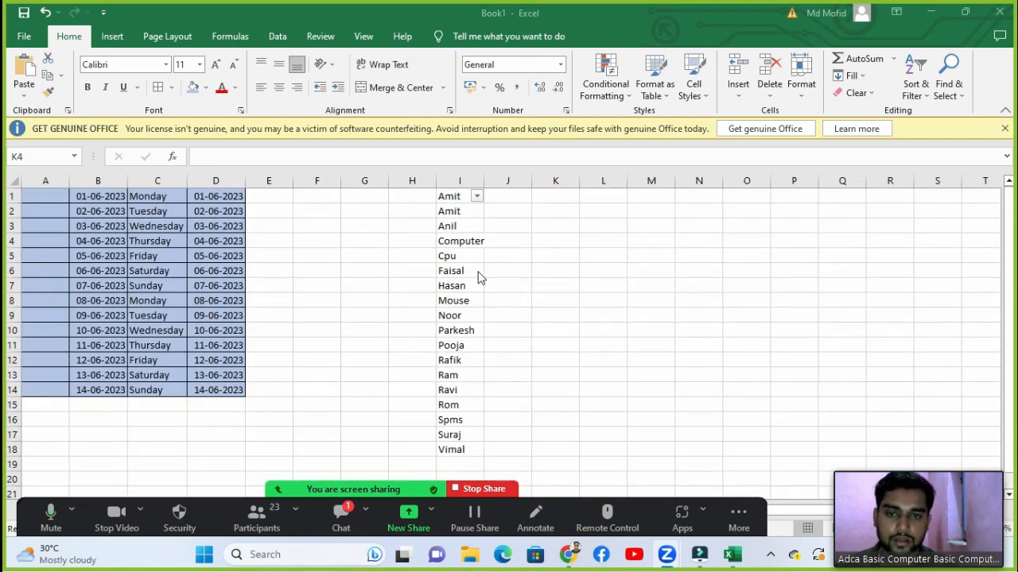
{"action": "left_click", "coordinate": [477, 197]}
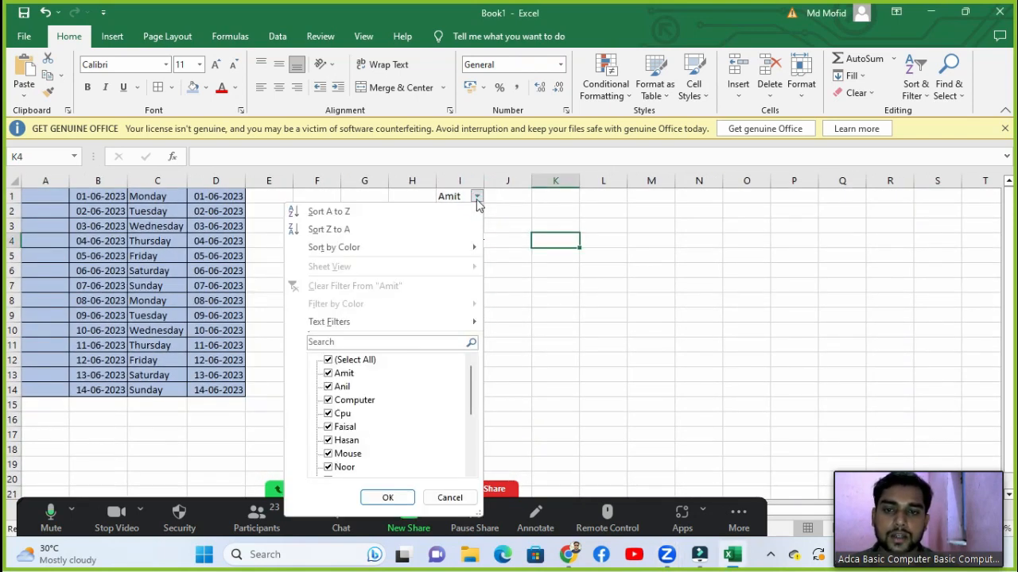
{"action": "left_click", "coordinate": [327, 360]}
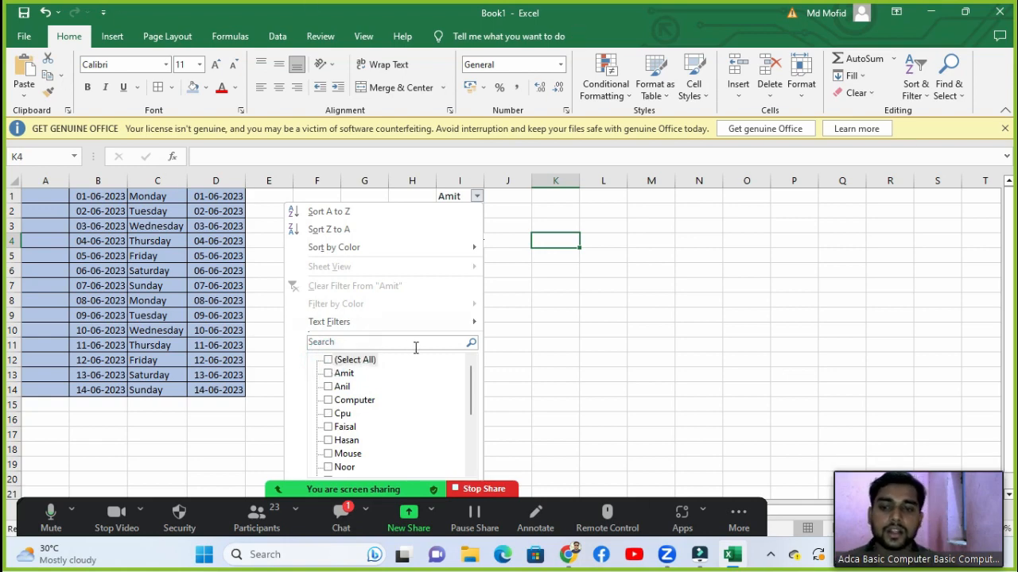
{"action": "left_click", "coordinate": [329, 373]}
{"action": "left_click", "coordinate": [328, 427]}
{"action": "left_click", "coordinate": [329, 440]}
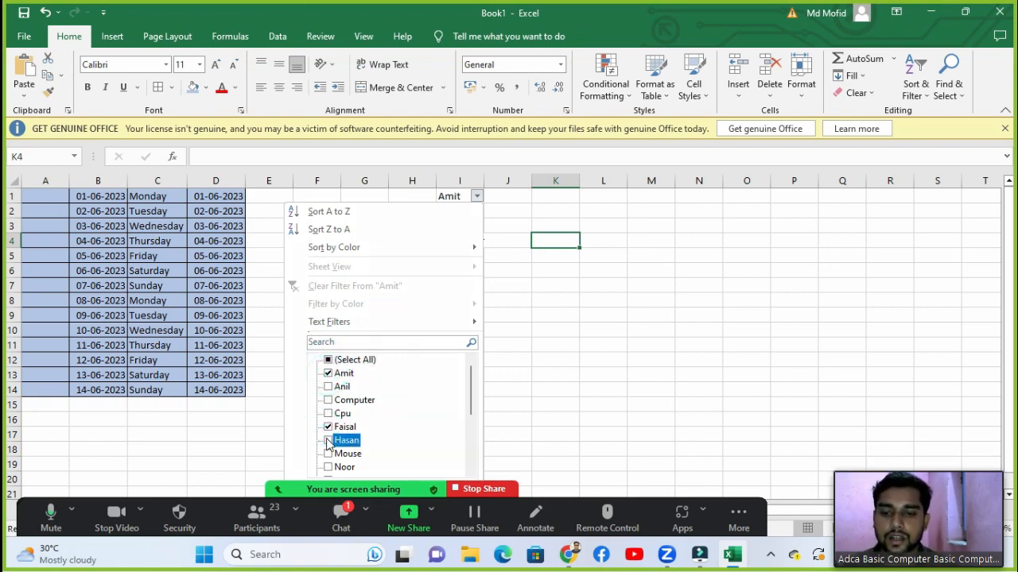
{"action": "scroll", "coordinate": [368, 434], "scroll_direction": "down", "scroll_amount": 1}
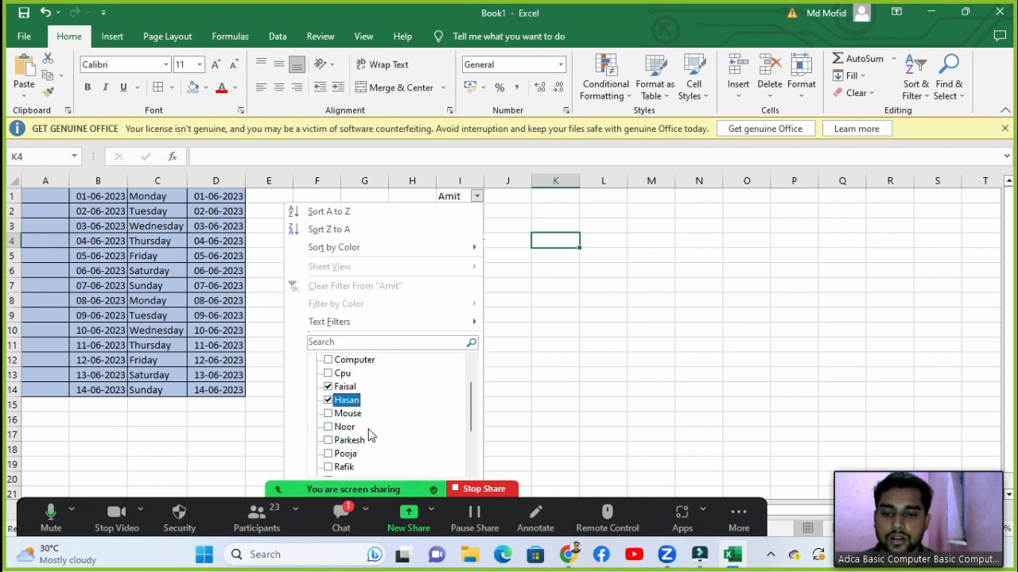
{"action": "left_click", "coordinate": [330, 453]}
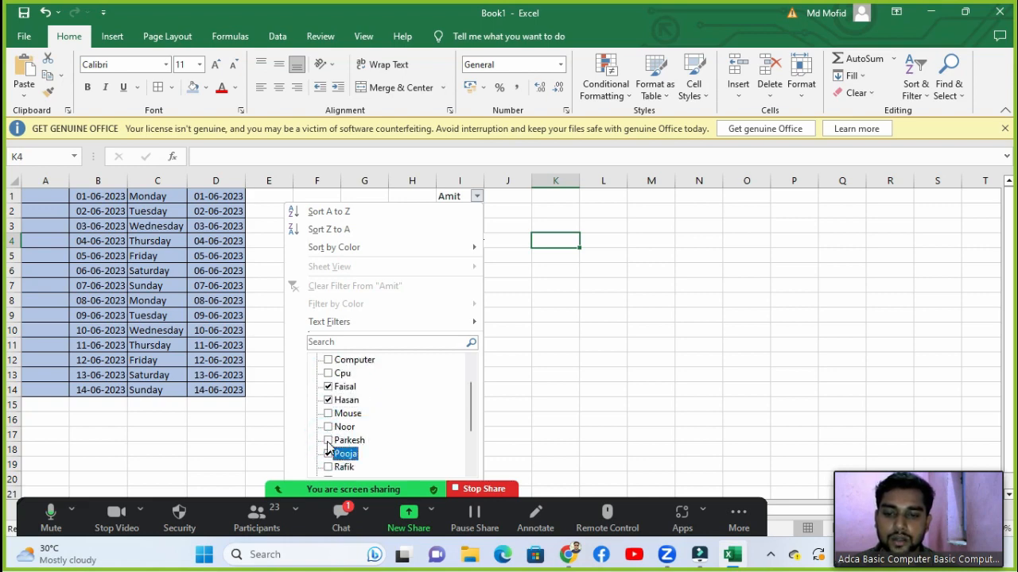
{"action": "left_click", "coordinate": [328, 441]}
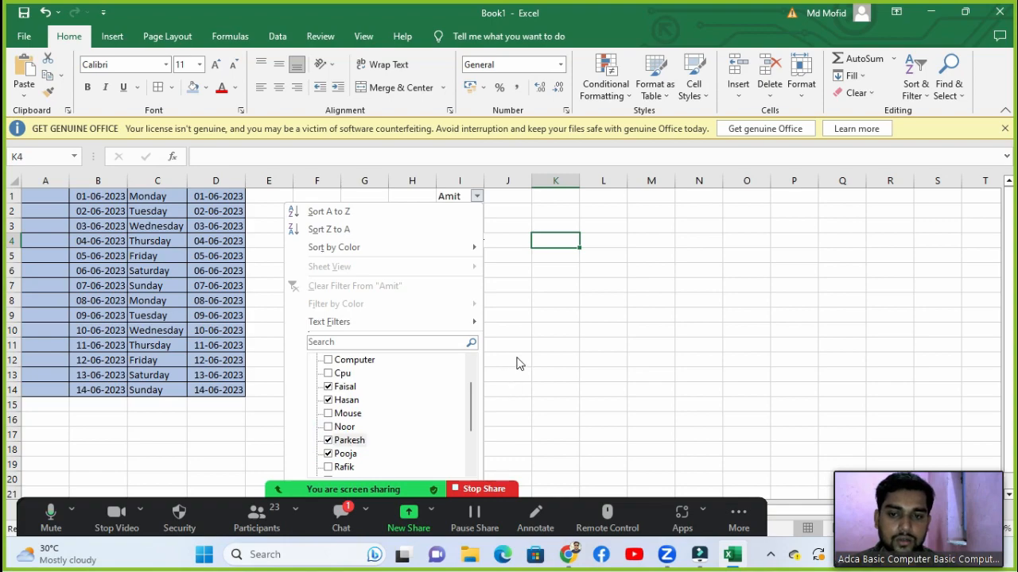
{"action": "left_click", "coordinate": [534, 380]}
{"action": "scroll", "coordinate": [539, 371], "scroll_direction": "down", "scroll_amount": 1}
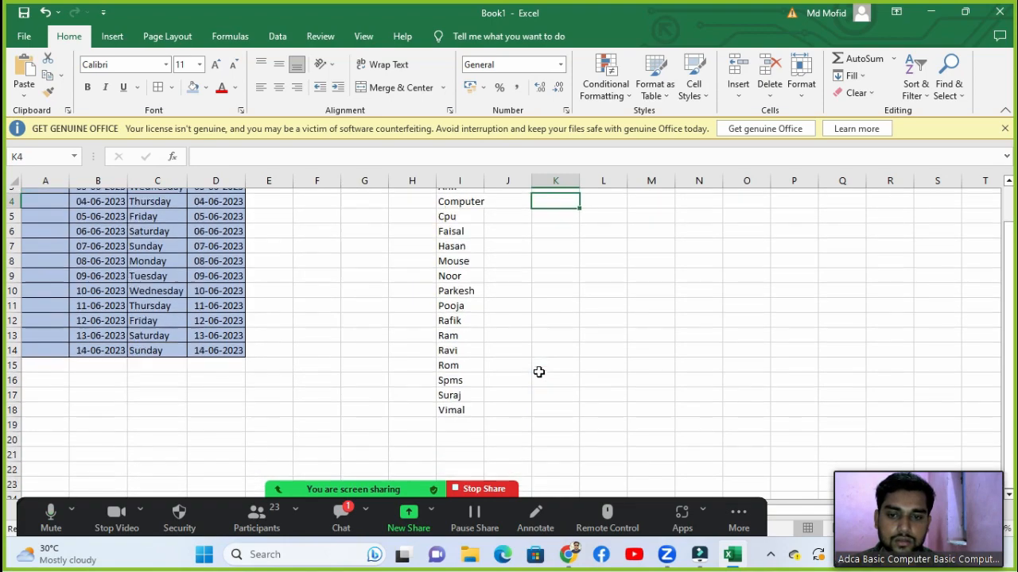
{"action": "scroll", "coordinate": [538, 370], "scroll_direction": "up", "scroll_amount": 1}
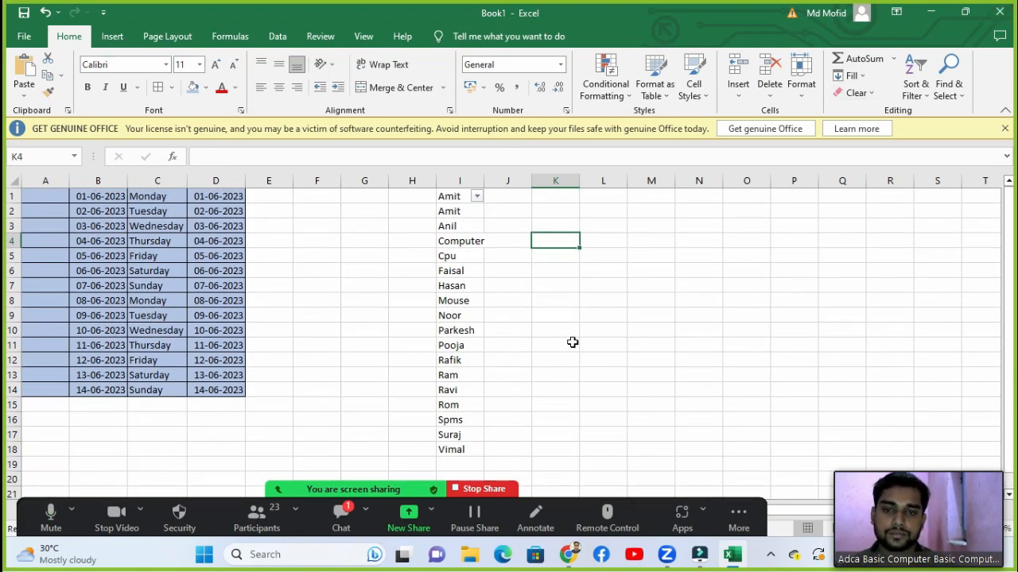
{"action": "scroll", "coordinate": [572, 341], "scroll_direction": "down", "scroll_amount": 2, "text": "ctrl"}
{"action": "scroll", "coordinate": [486, 315], "scroll_direction": "up", "scroll_amount": 2, "text": "ctrl"}
{"action": "scroll", "coordinate": [487, 315], "scroll_direction": "down", "scroll_amount": 1, "text": "ctrl"}
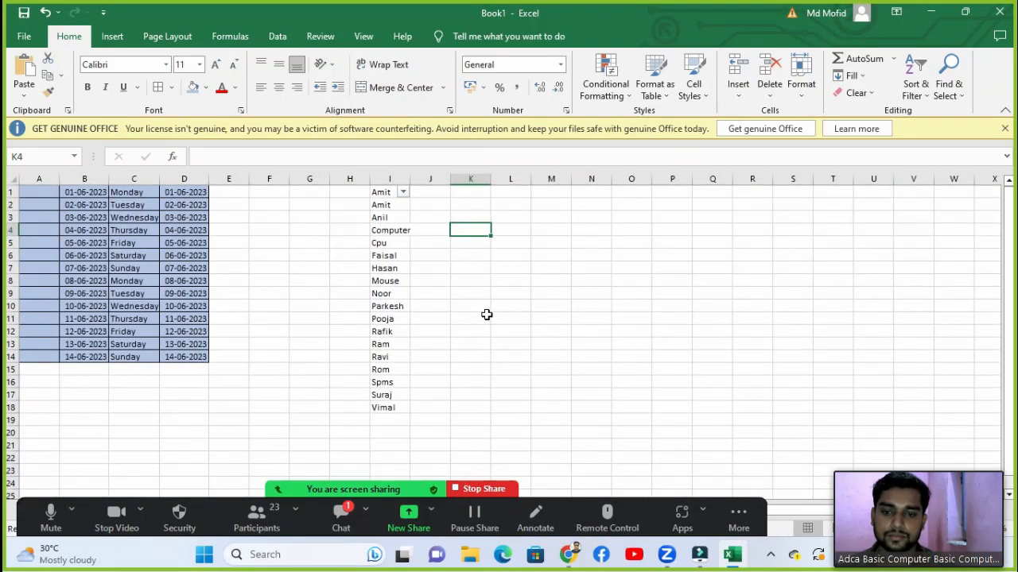
Step: Select the names from Anil to Vimal, sort them A to Z, and apply Filter
{"action": "left_click_drag", "start_coordinate": [393, 488], "coordinate": [450, 4]}
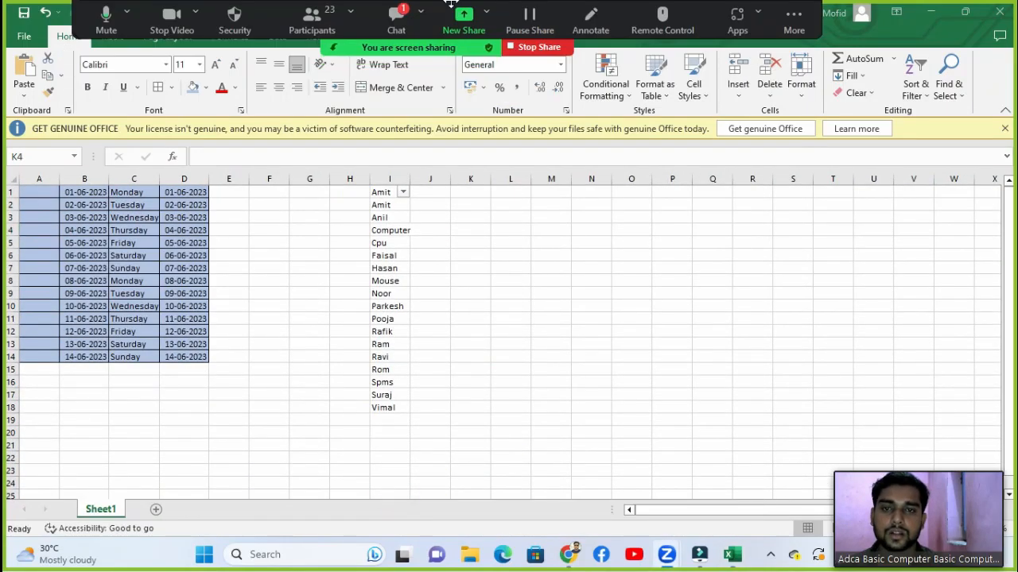
{"action": "scroll", "coordinate": [429, 336], "scroll_direction": "up", "scroll_amount": 2, "text": "ctrl"}
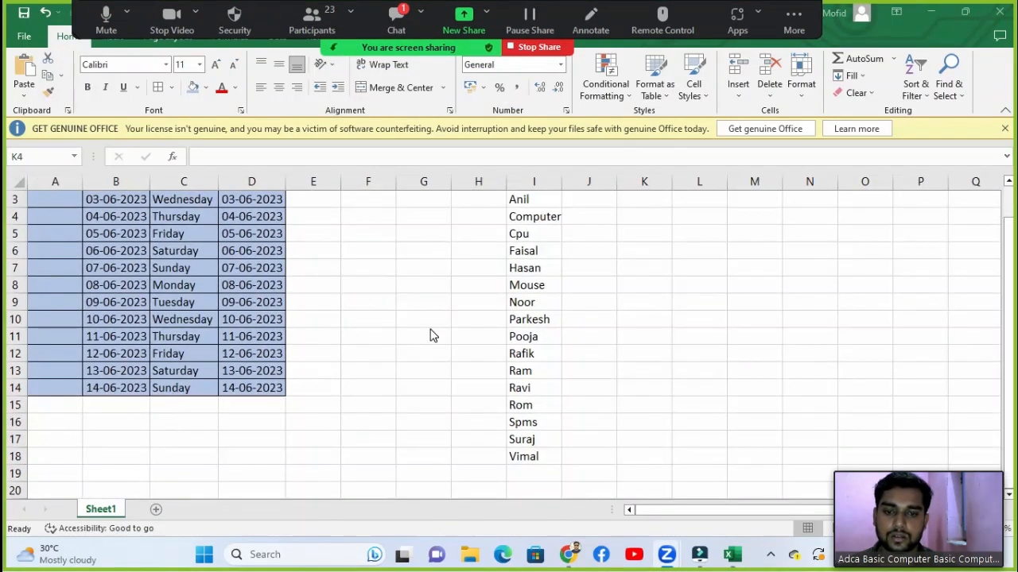
{"action": "scroll", "coordinate": [432, 337], "scroll_direction": "up", "scroll_amount": 2, "text": "ctrl"}
{"action": "scroll", "coordinate": [557, 348], "scroll_direction": "down", "scroll_amount": 3, "text": "ctrl"}
{"action": "scroll", "coordinate": [557, 348], "scroll_direction": "up", "scroll_amount": 2, "text": "ctrl"}
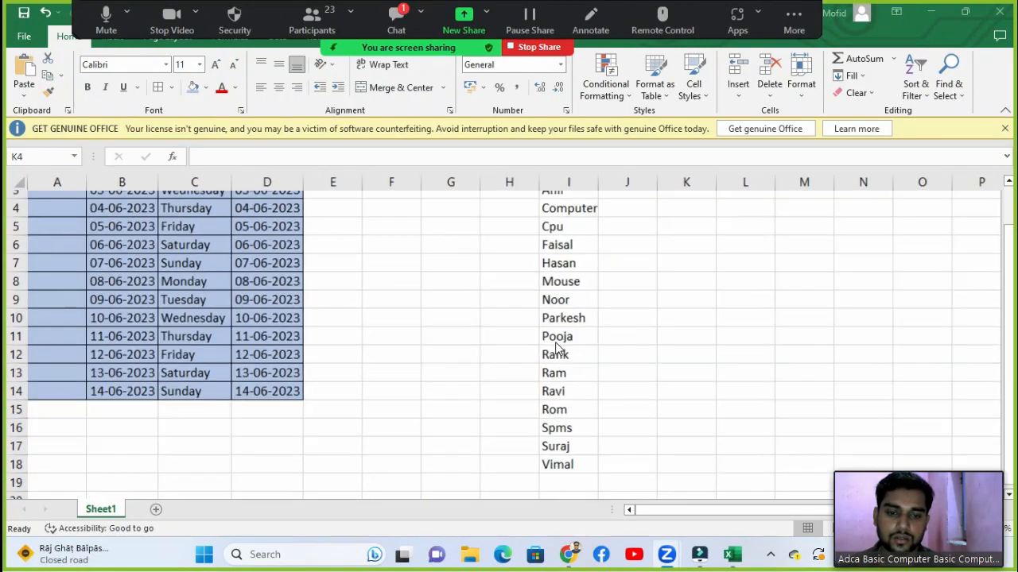
{"action": "scroll", "coordinate": [557, 347], "scroll_direction": "down", "scroll_amount": 1, "text": "ctrl"}
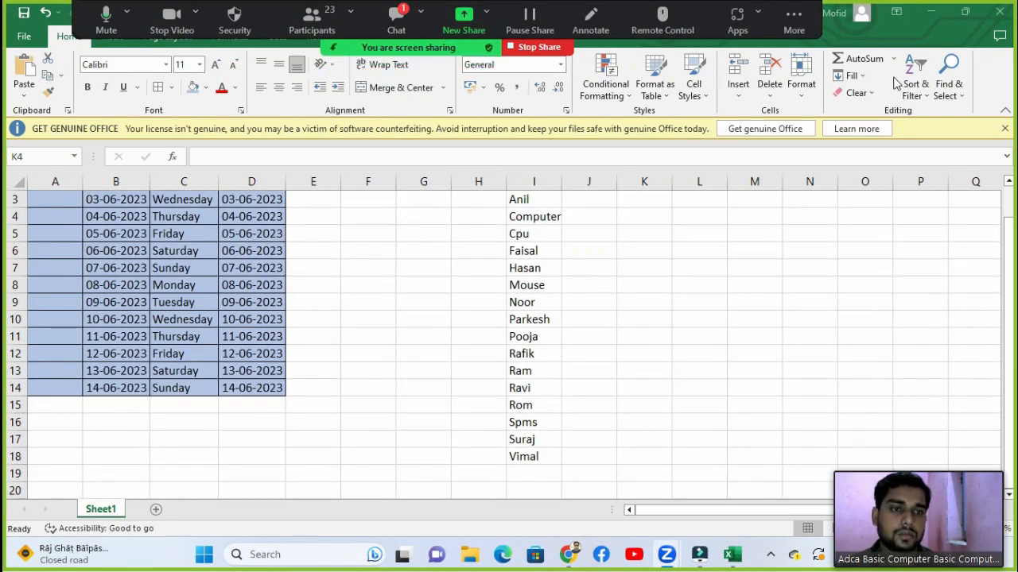
{"action": "left_click", "coordinate": [545, 211]}
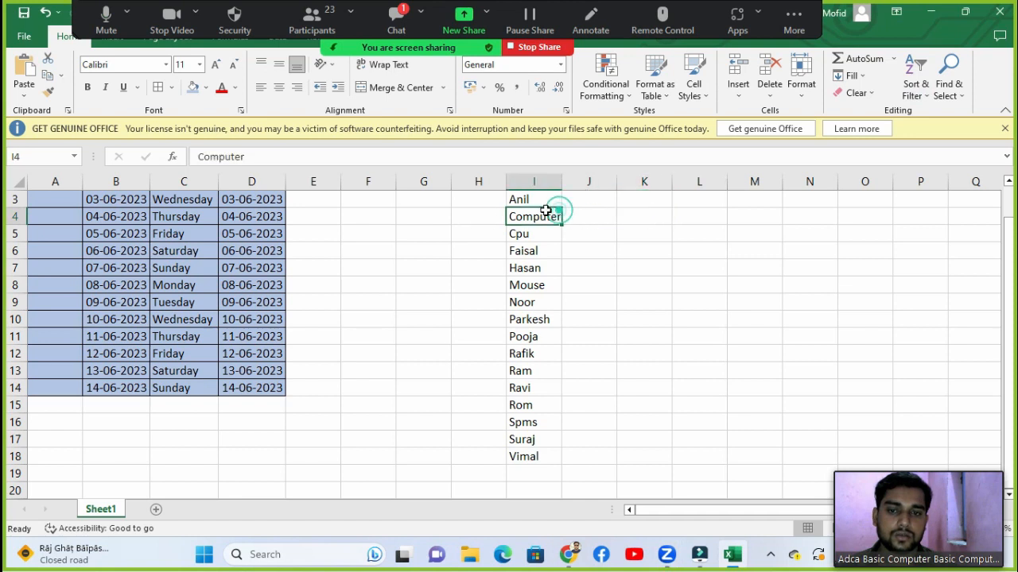
{"action": "left_click_drag", "start_coordinate": [543, 202], "coordinate": [528, 456]}
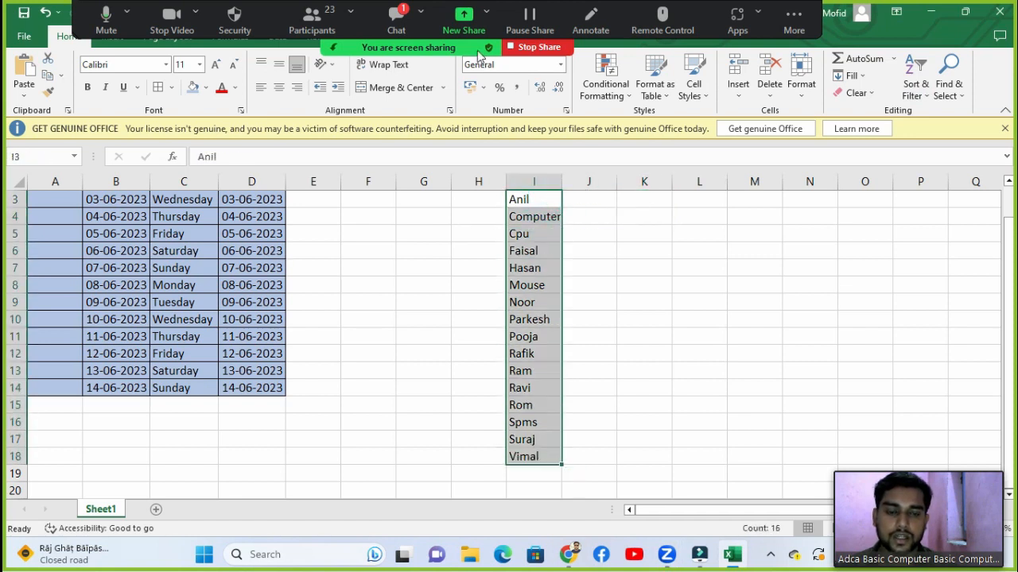
{"action": "left_click", "coordinate": [915, 79]}
{"action": "left_click", "coordinate": [928, 168]}
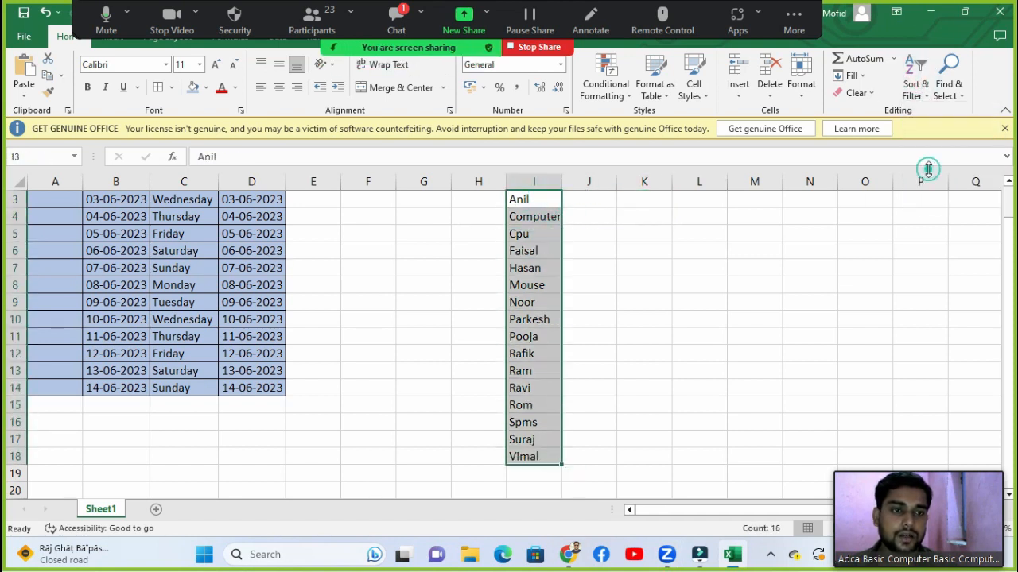
{"action": "left_click", "coordinate": [916, 80]}
{"action": "left_click", "coordinate": [916, 165]}
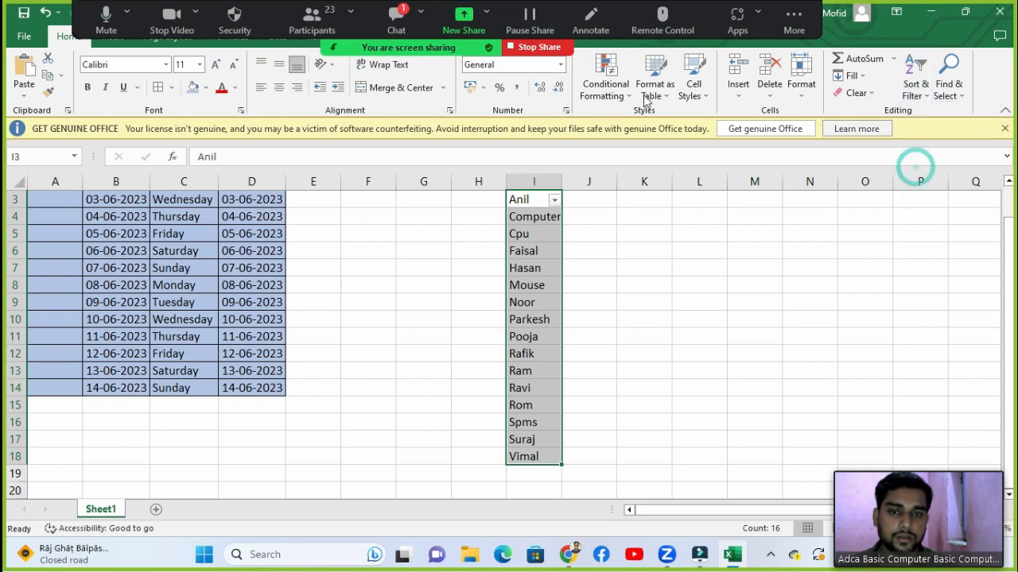
Step: Filter column I to show only Faisal, Hasan, Noor, Parkesh and Pooja
{"action": "left_click", "coordinate": [554, 199]}
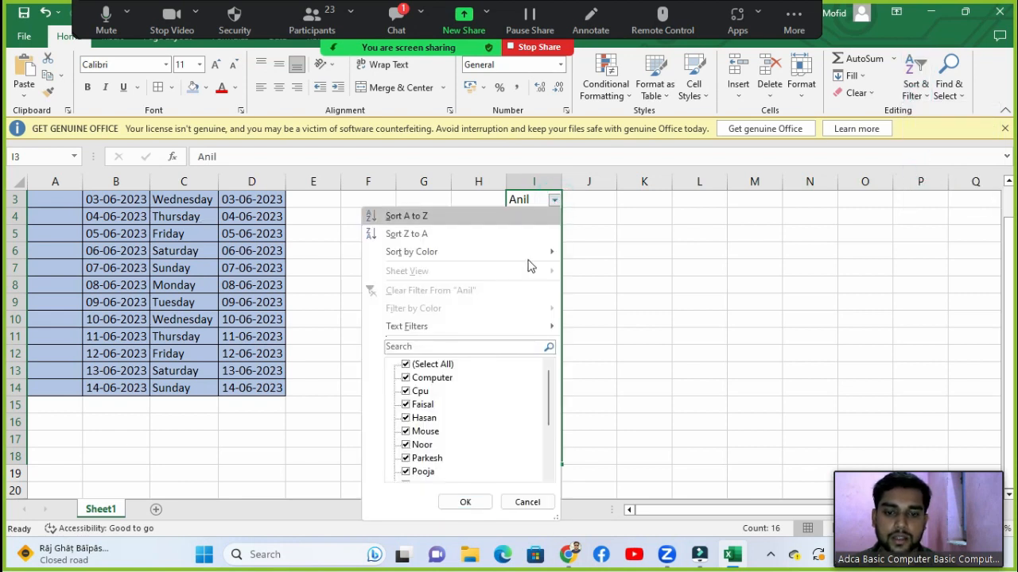
{"action": "left_click", "coordinate": [410, 365]}
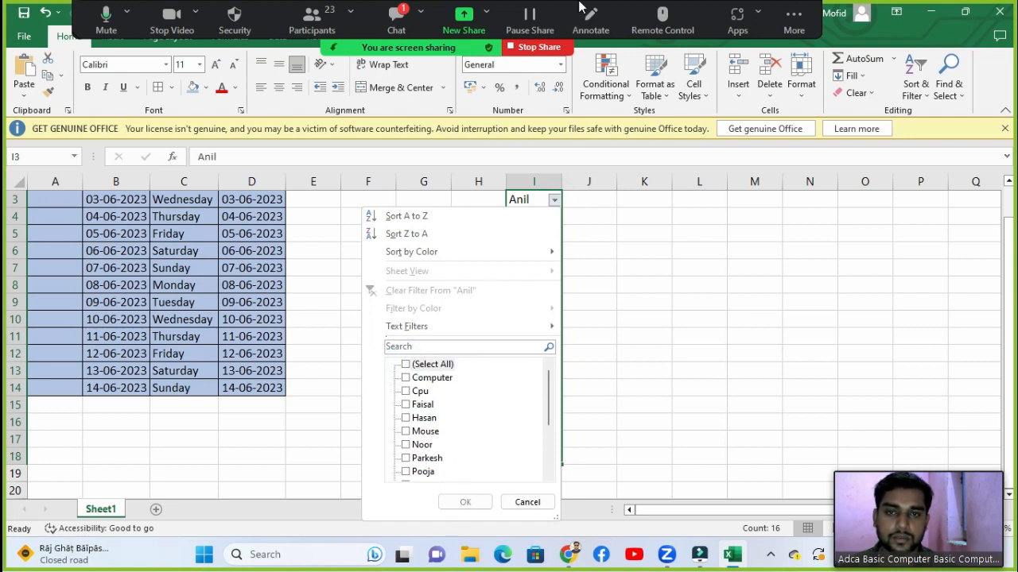
{"action": "left_click", "coordinate": [412, 405]}
{"action": "left_click", "coordinate": [410, 418]}
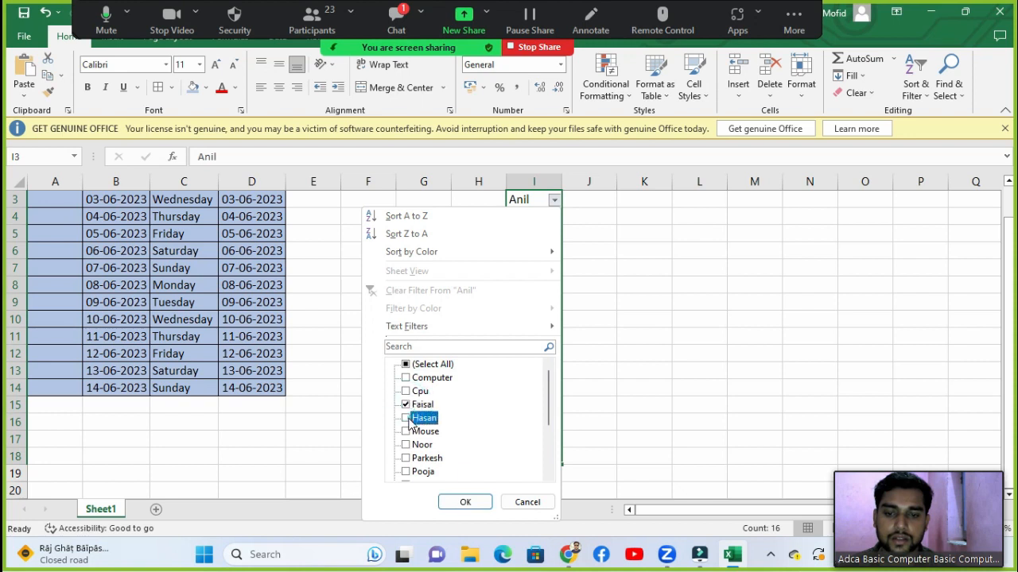
{"action": "left_click", "coordinate": [409, 446]}
{"action": "left_click", "coordinate": [409, 473]}
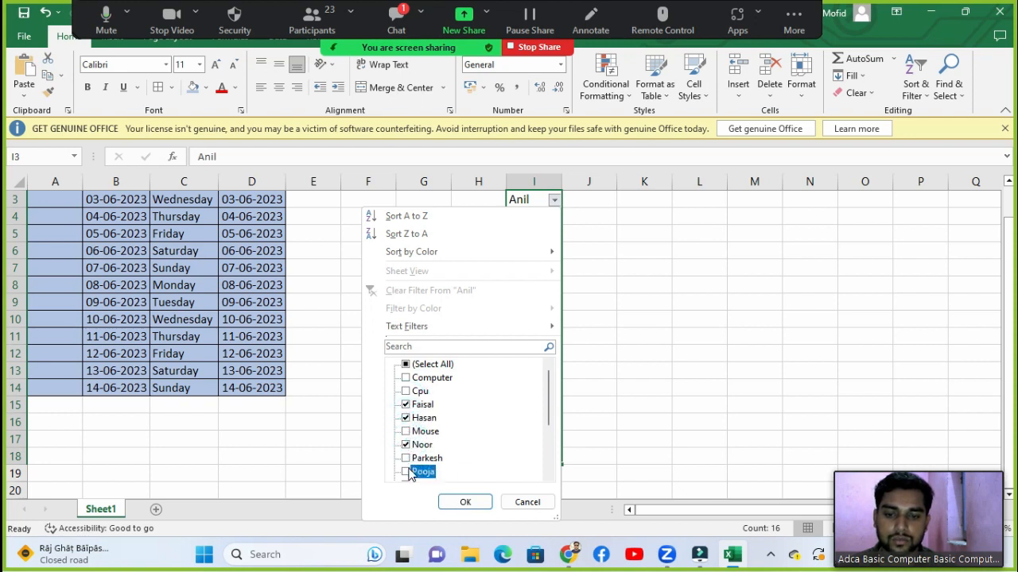
{"action": "left_click", "coordinate": [408, 459]}
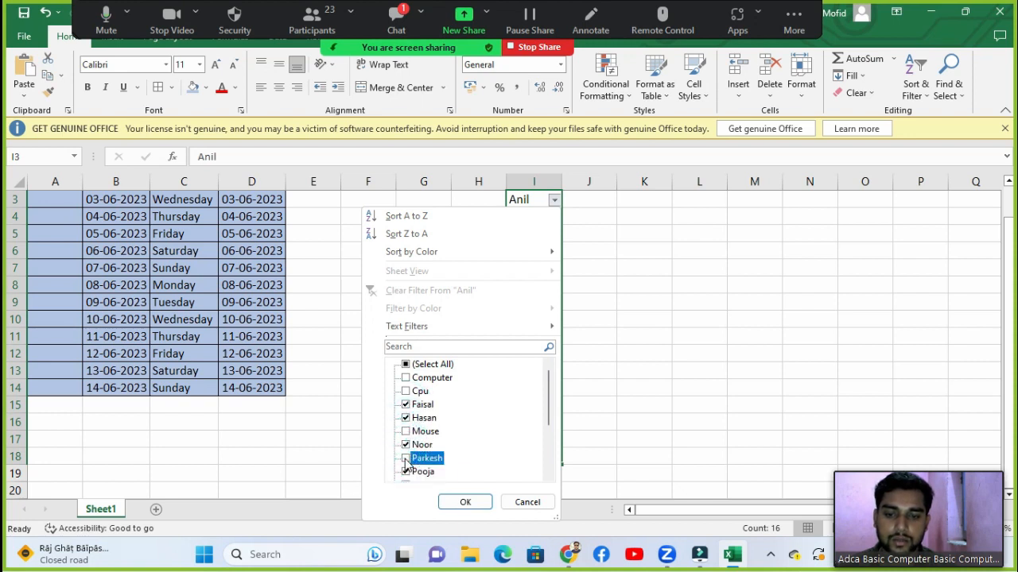
{"action": "left_click", "coordinate": [455, 501]}
{"action": "left_click", "coordinate": [519, 317]}
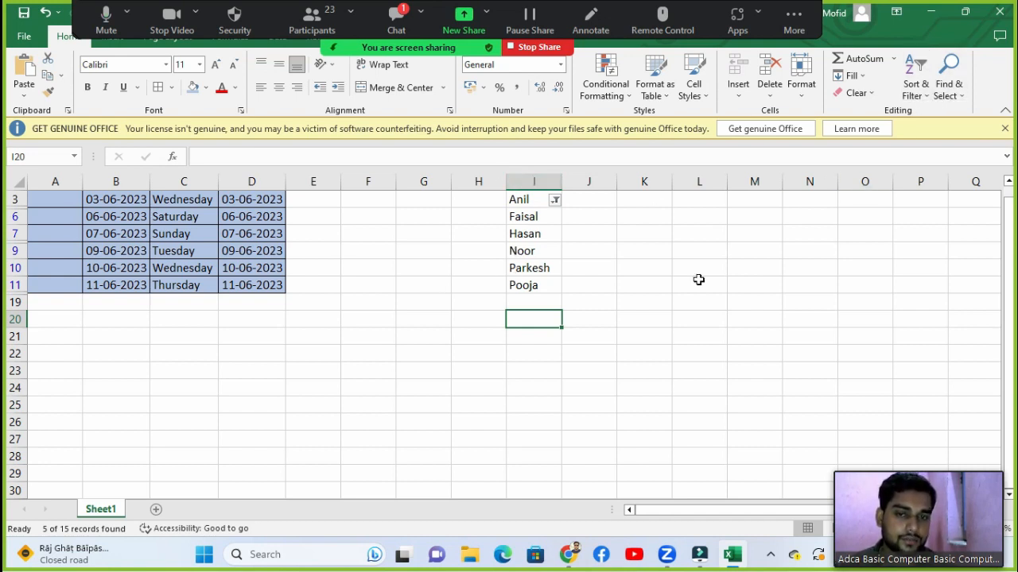
Step: Add Cpu and Computer to the column I name filter
{"action": "left_click", "coordinate": [555, 202]}
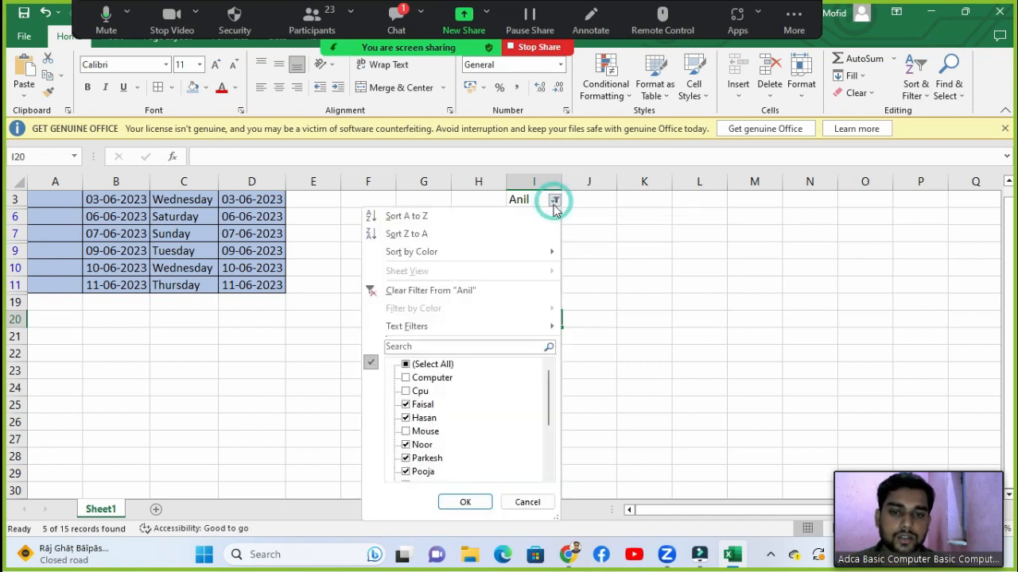
{"action": "left_click", "coordinate": [407, 391]}
{"action": "left_click", "coordinate": [406, 378]}
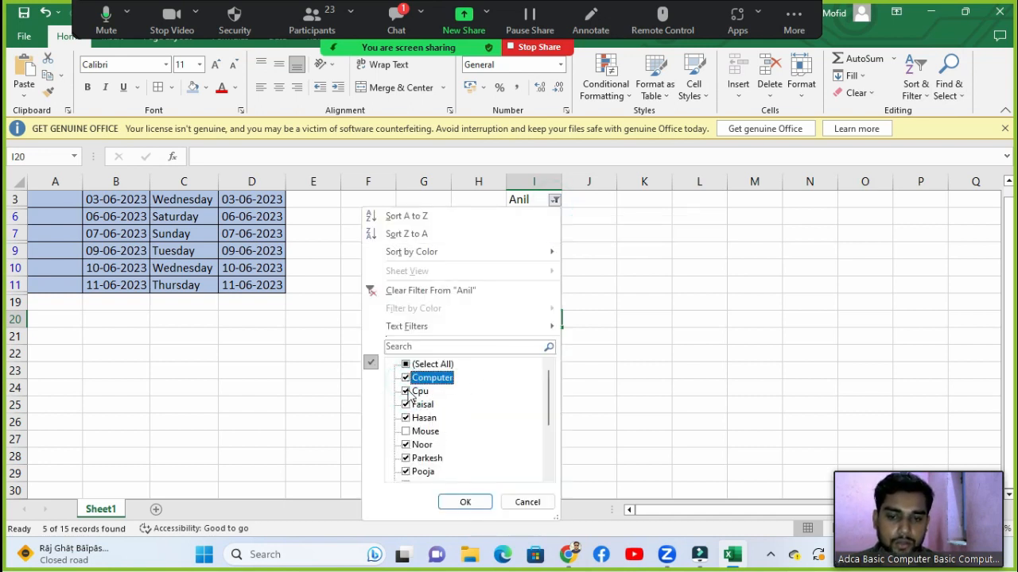
{"action": "left_click", "coordinate": [465, 503]}
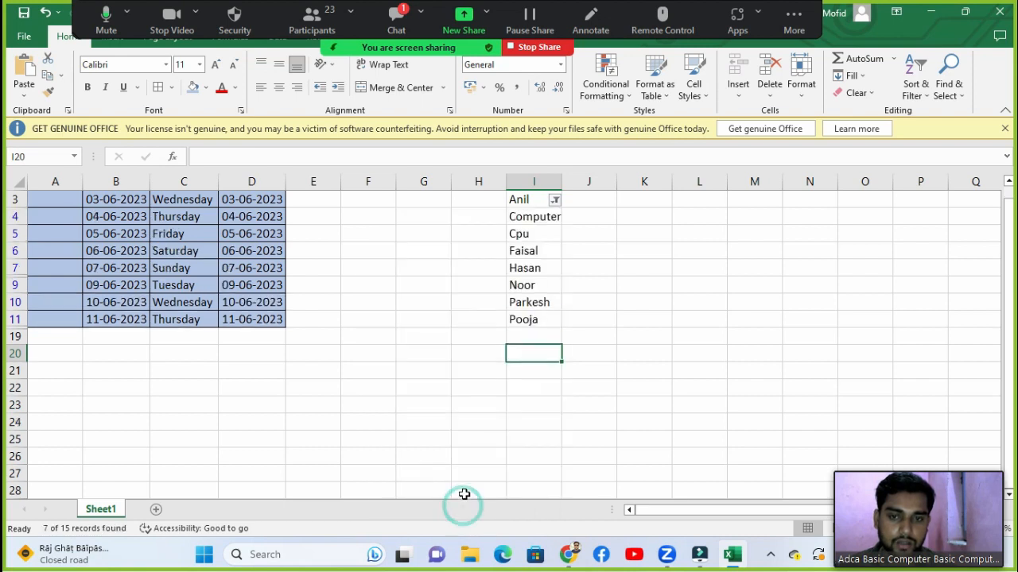
{"action": "left_click", "coordinate": [527, 213]}
{"action": "left_click", "coordinate": [523, 234]}
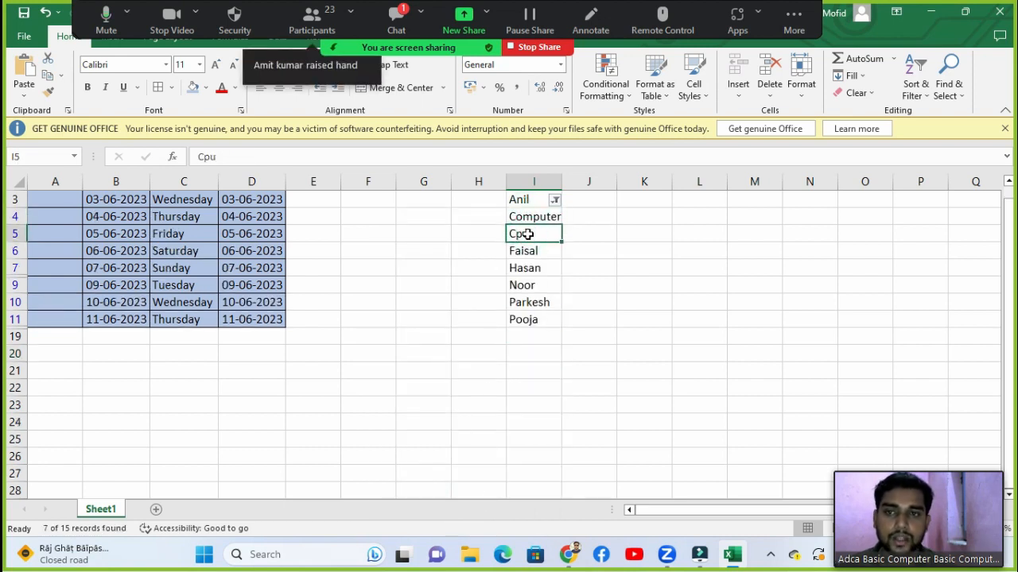
{"action": "left_click", "coordinate": [916, 84]}
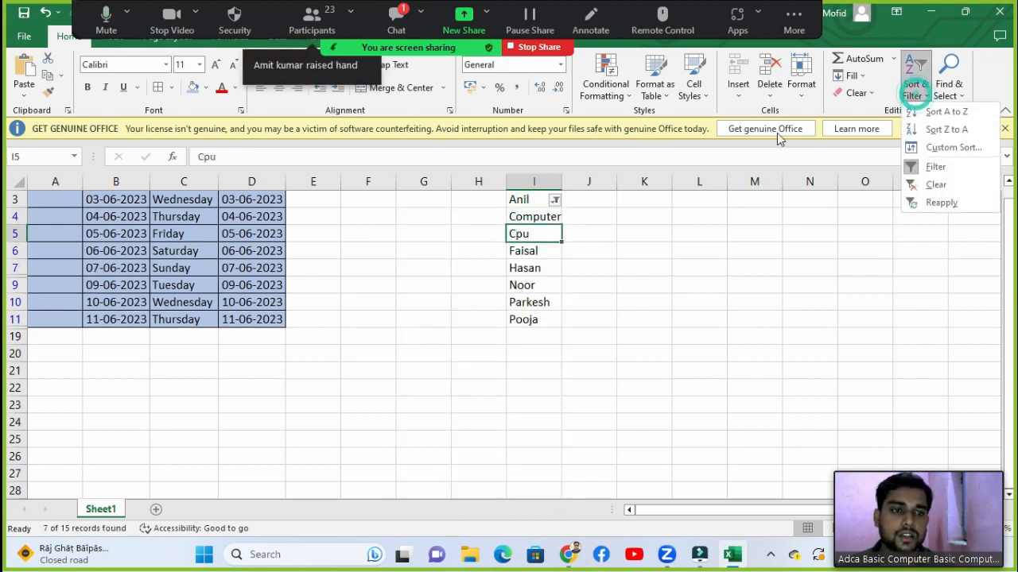
Step: Clear the column I filter via Sort & Filter > Clear, then open Find & Select
{"action": "left_click", "coordinate": [938, 185]}
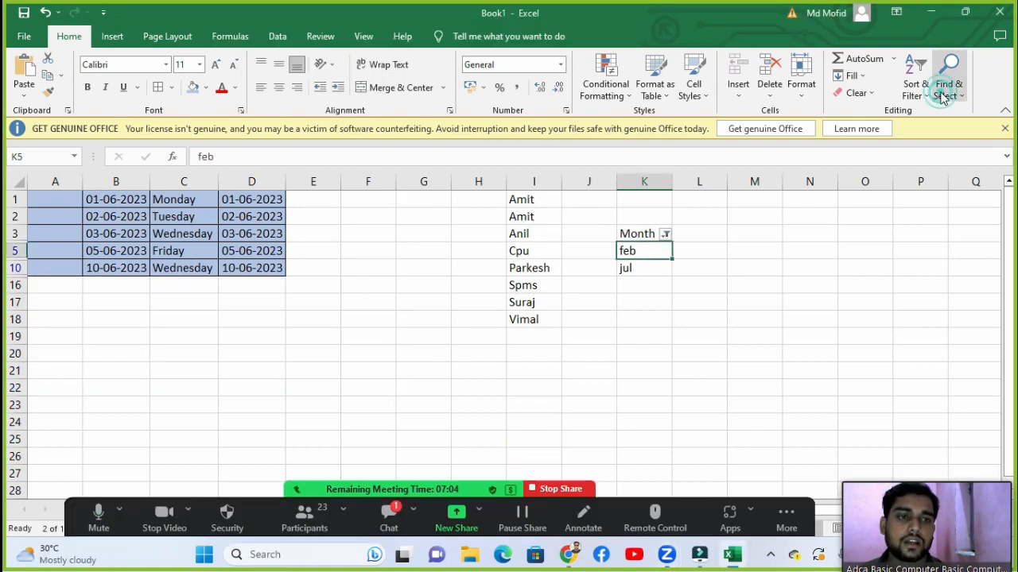
{"action": "left_click", "coordinate": [943, 94]}
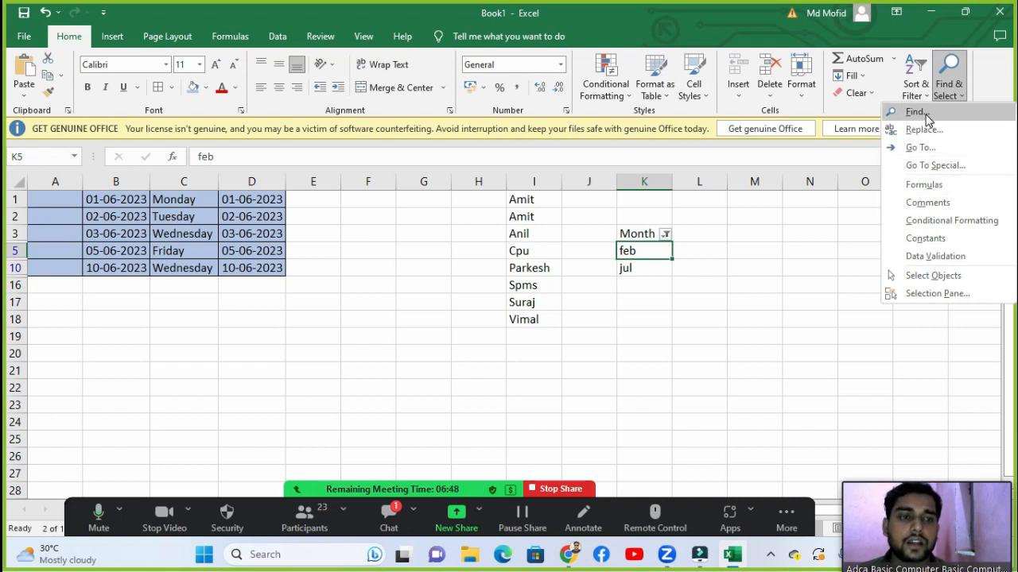
Step: Close Find & Select and click through cells, ending on Parkesh in I10
{"action": "left_click", "coordinate": [768, 256]}
{"action": "left_click", "coordinate": [598, 307]}
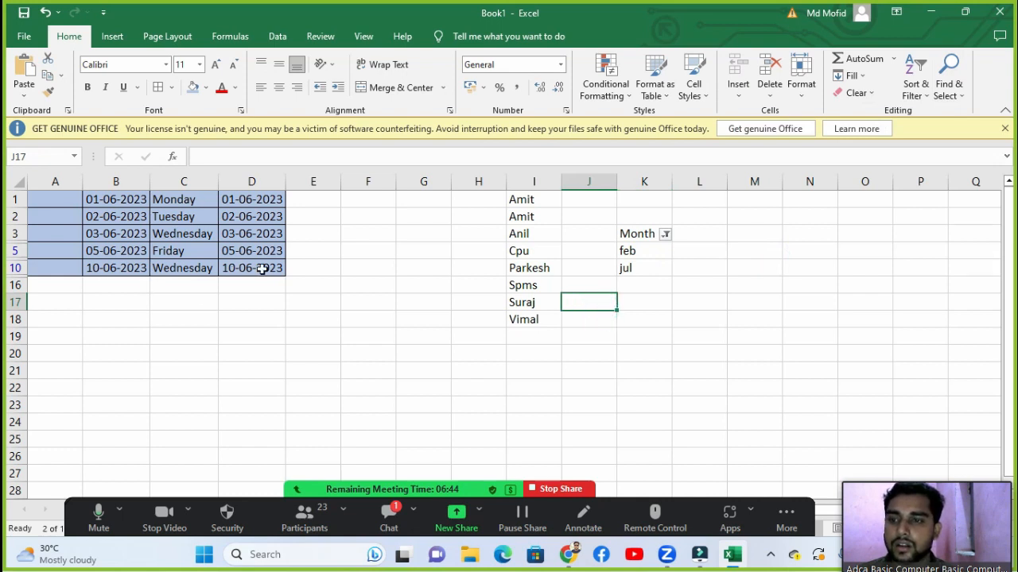
{"action": "left_click", "coordinate": [368, 234]}
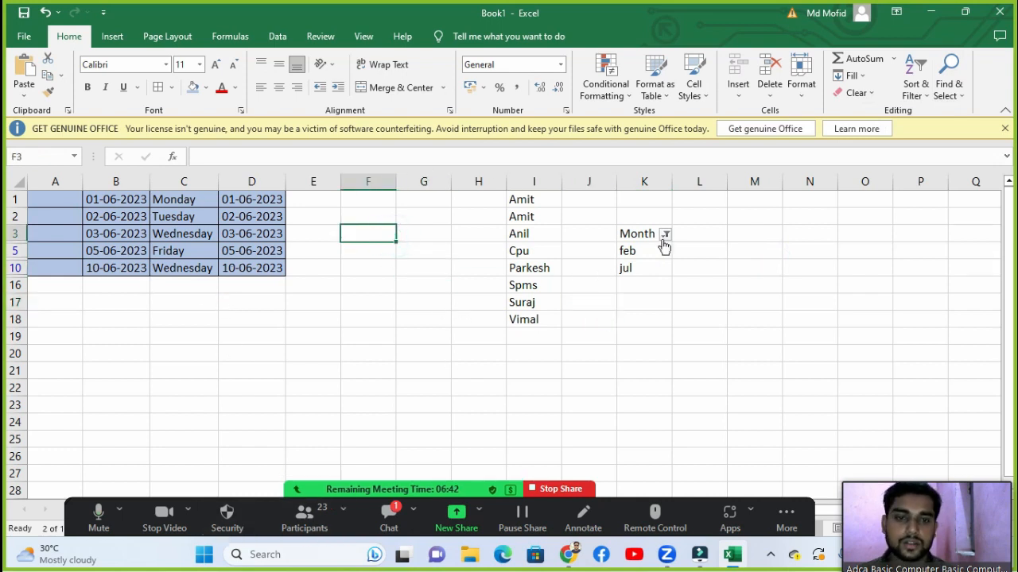
{"action": "left_click", "coordinate": [722, 249]}
{"action": "left_click", "coordinate": [521, 268]}
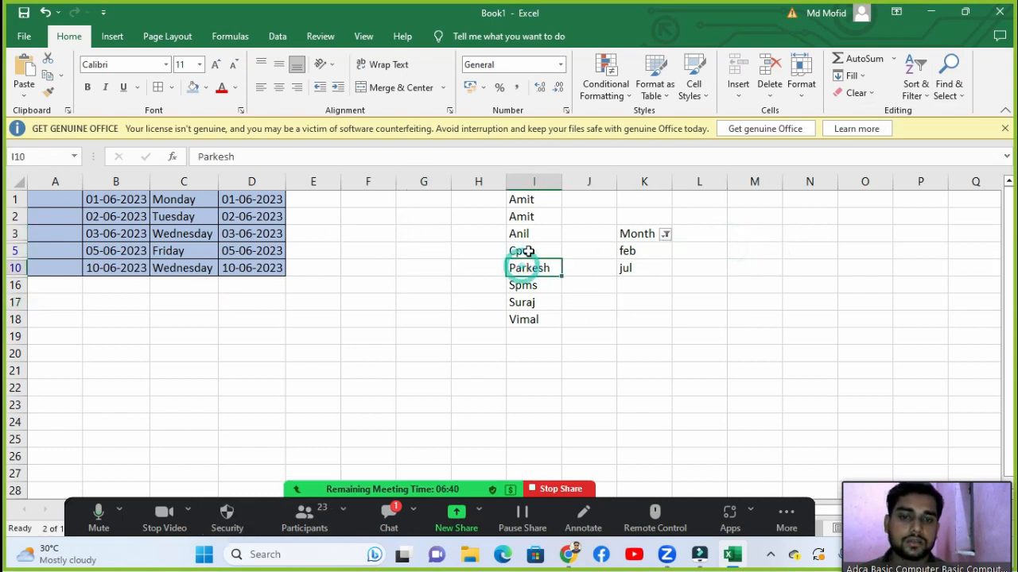
Step: Find all cells matching 'amit', step through to I2, and switch to Replace
{"action": "left_click", "coordinate": [949, 87]}
{"action": "left_click", "coordinate": [922, 112]}
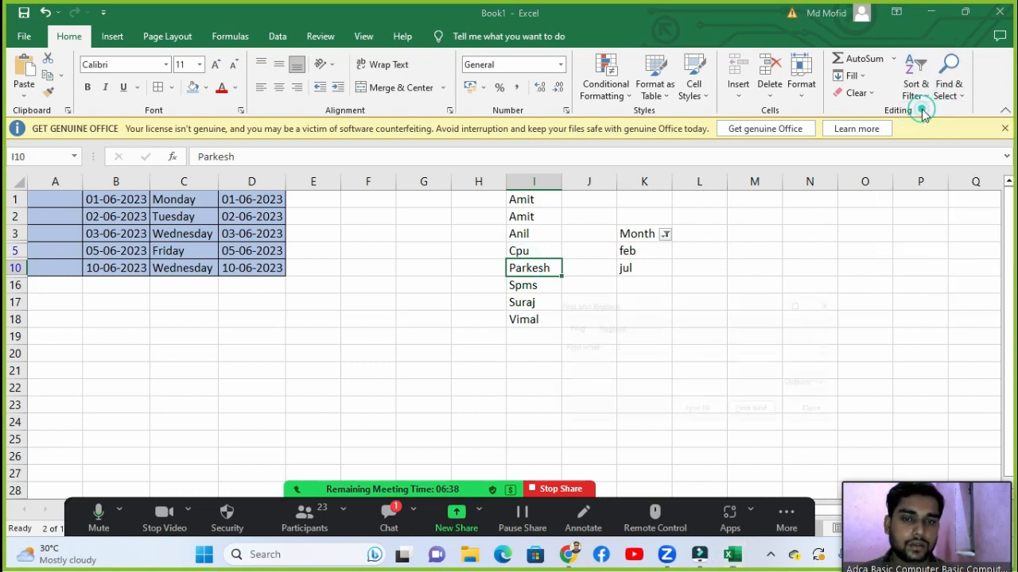
{"action": "left_click_drag", "start_coordinate": [645, 300], "coordinate": [737, 150]}
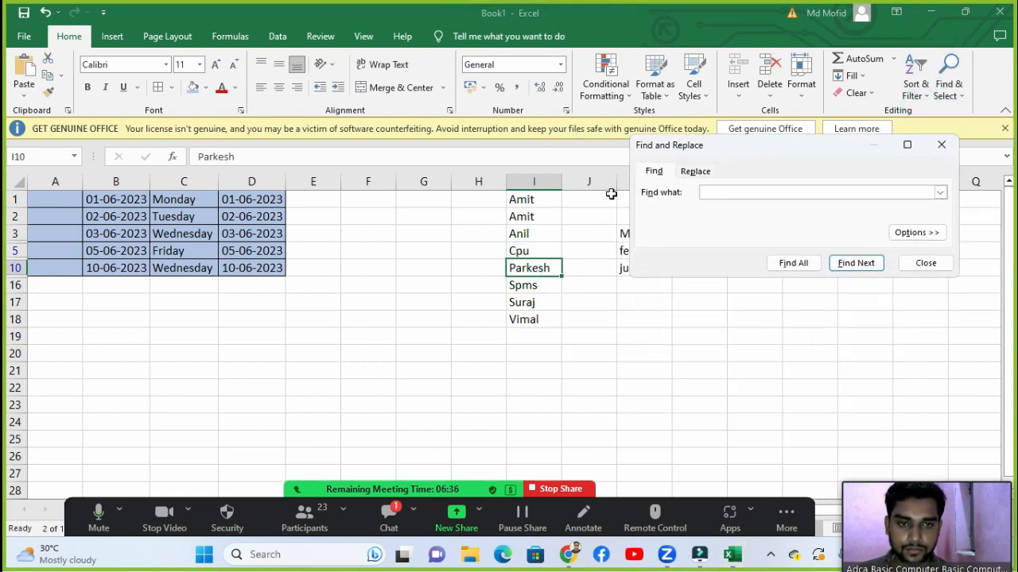
{"action": "left_click", "coordinate": [729, 191]}
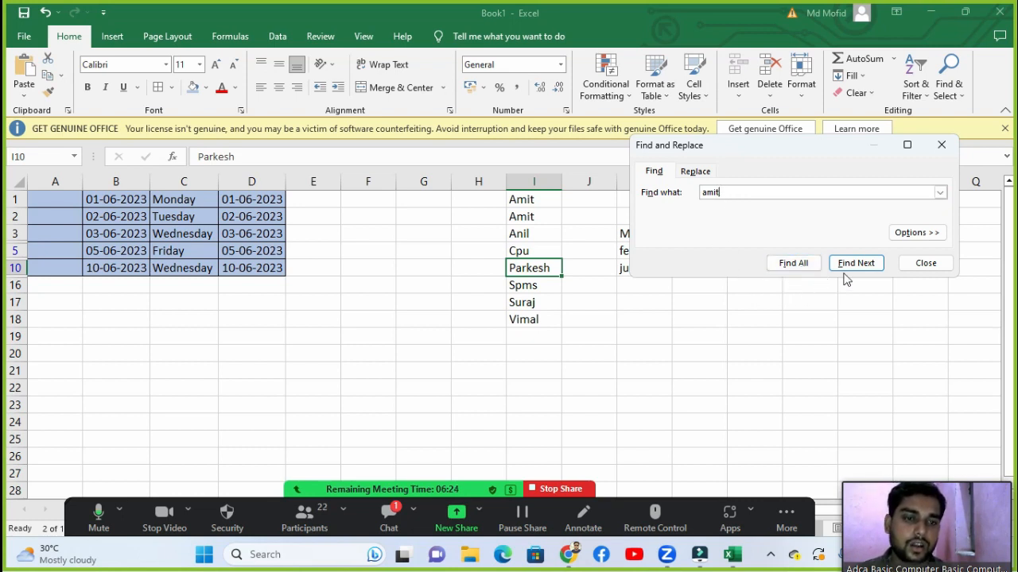
{"action": "left_click", "coordinate": [795, 264]}
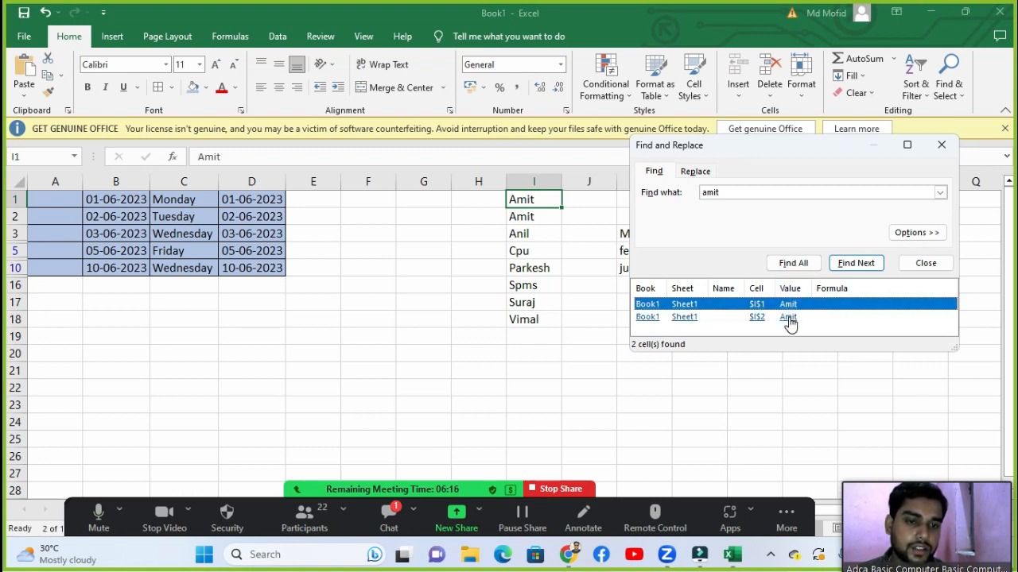
{"action": "left_click", "coordinate": [845, 269]}
{"action": "left_click", "coordinate": [845, 268]}
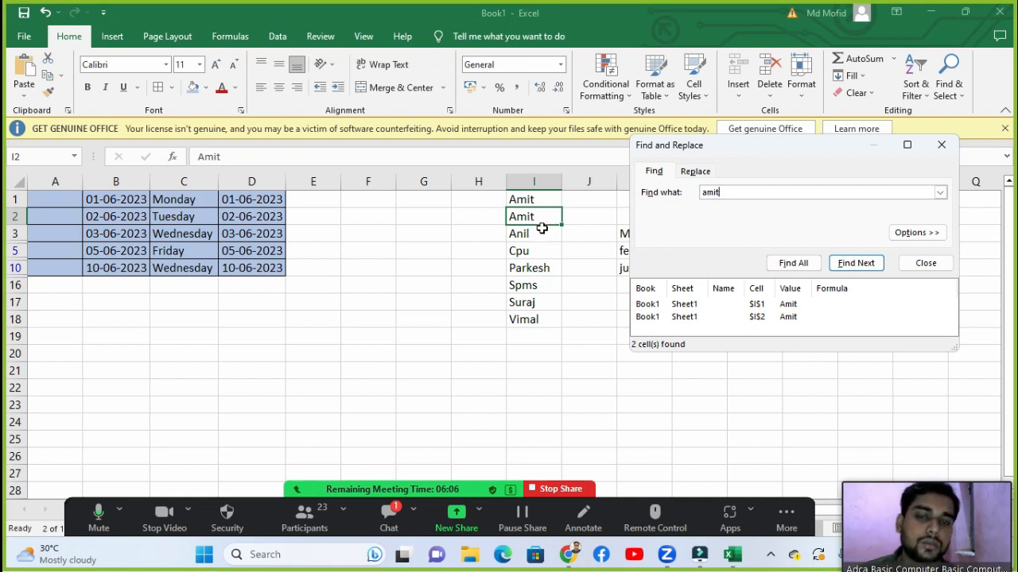
{"action": "left_click", "coordinate": [710, 173]}
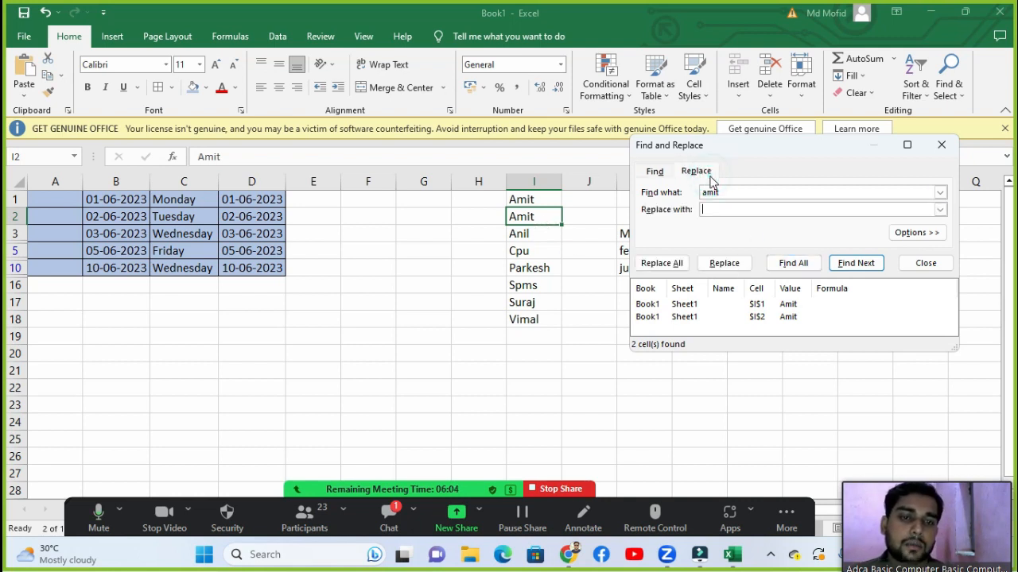
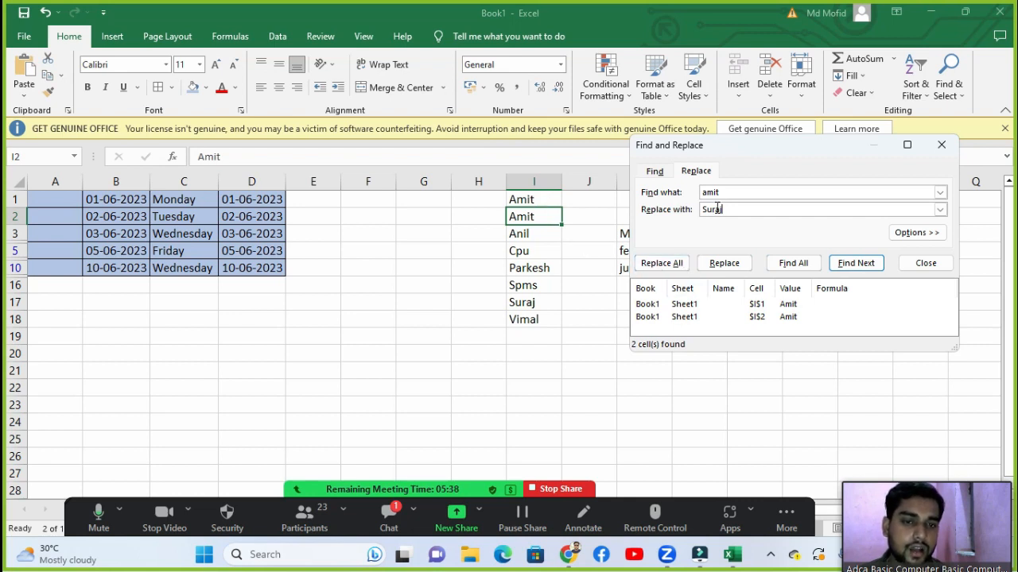
Step: Replace every match of the searched name with the new name in I1 and I2, then close Find and Replace
{"action": "left_click", "coordinate": [669, 268]}
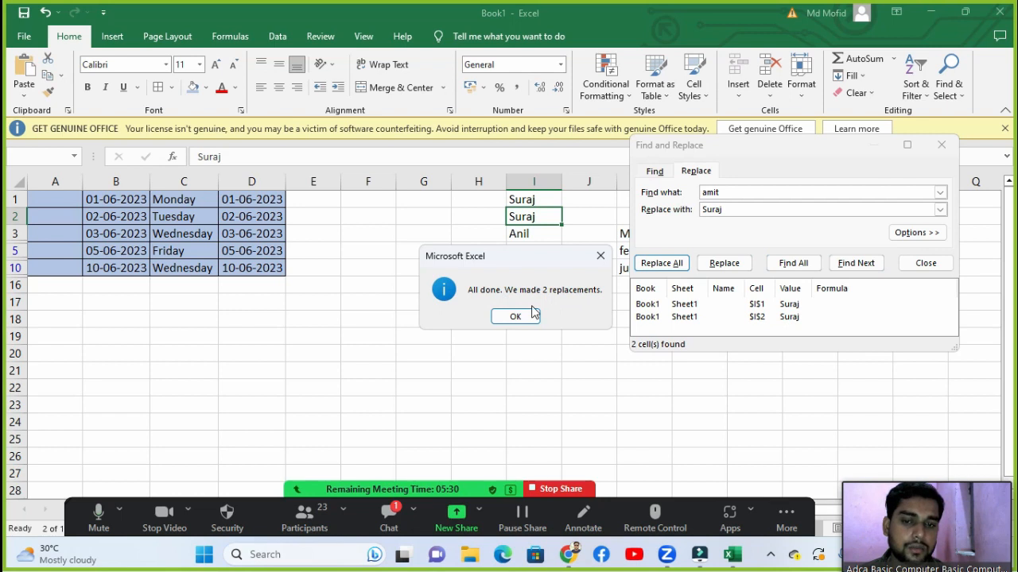
{"action": "left_click", "coordinate": [516, 316]}
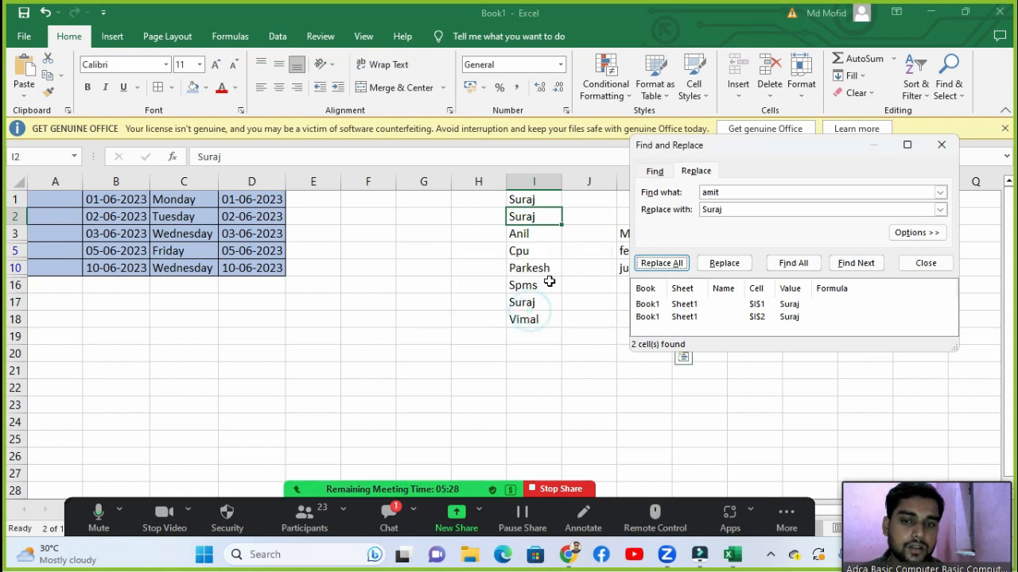
{"action": "left_click", "coordinate": [534, 198]}
{"action": "left_click", "coordinate": [536, 213]}
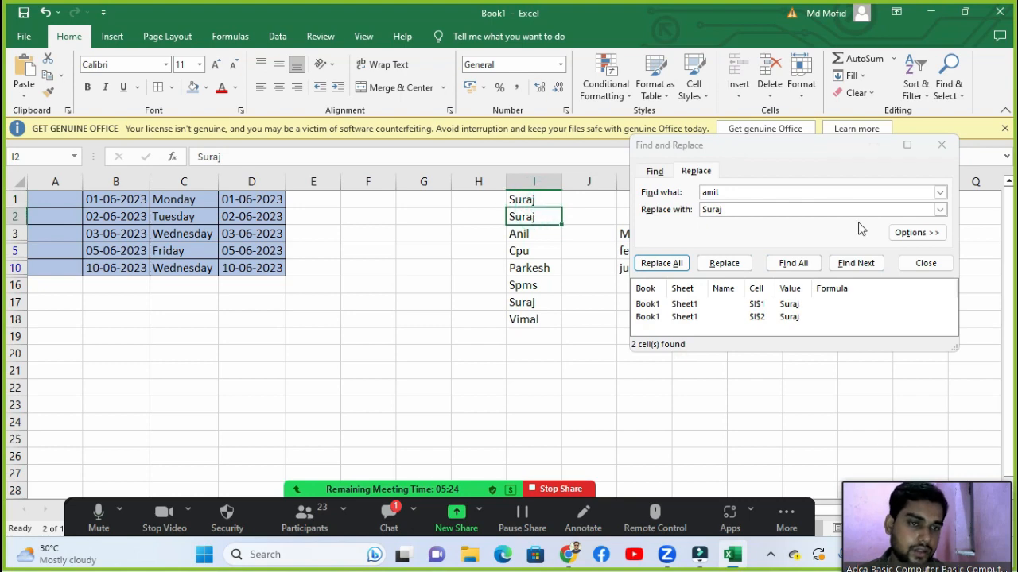
{"action": "left_click", "coordinate": [940, 145]}
{"action": "left_click", "coordinate": [949, 79]}
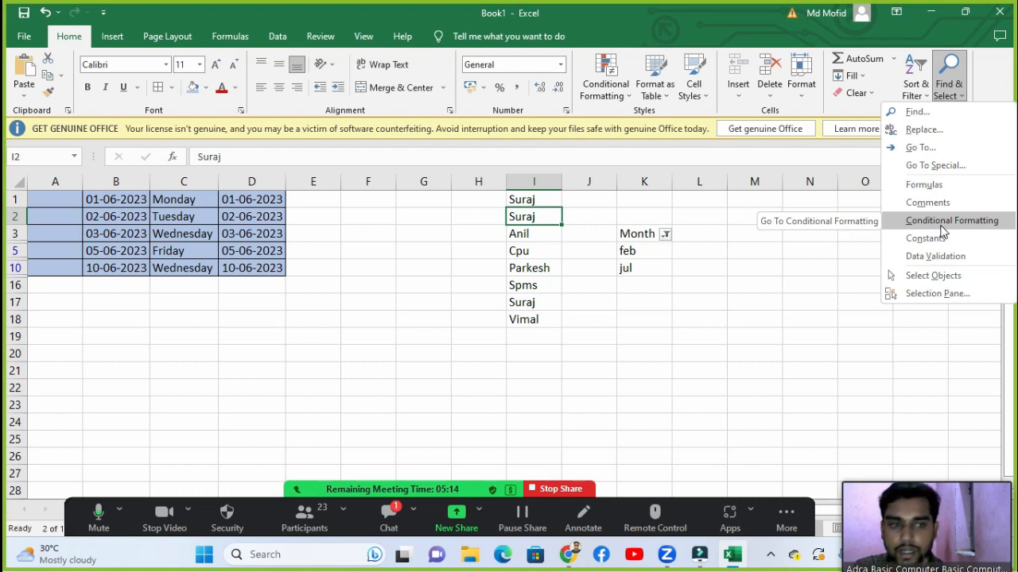
{"action": "left_click", "coordinate": [922, 148]}
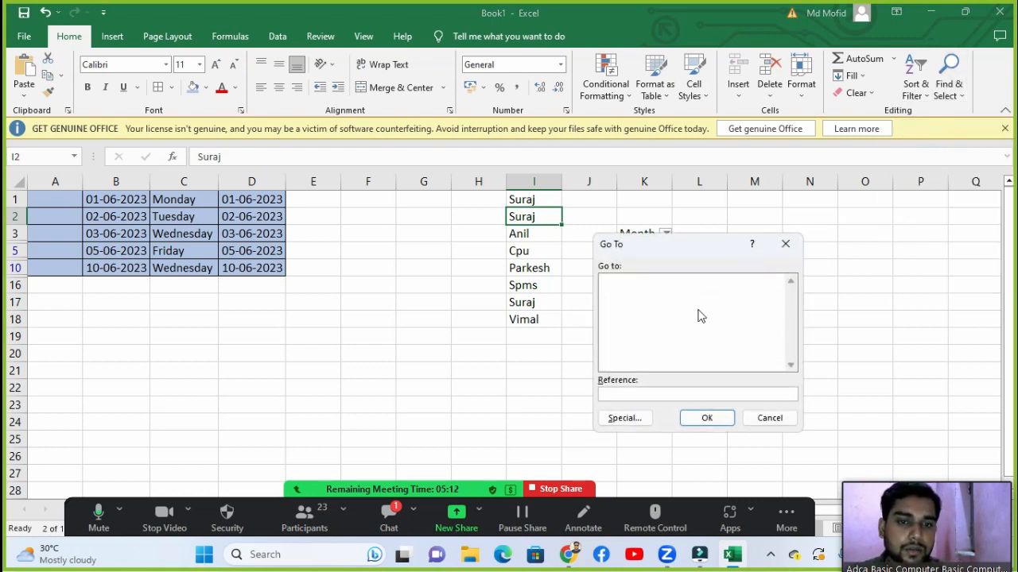
{"action": "left_click", "coordinate": [785, 243]}
{"action": "left_click", "coordinate": [946, 86]}
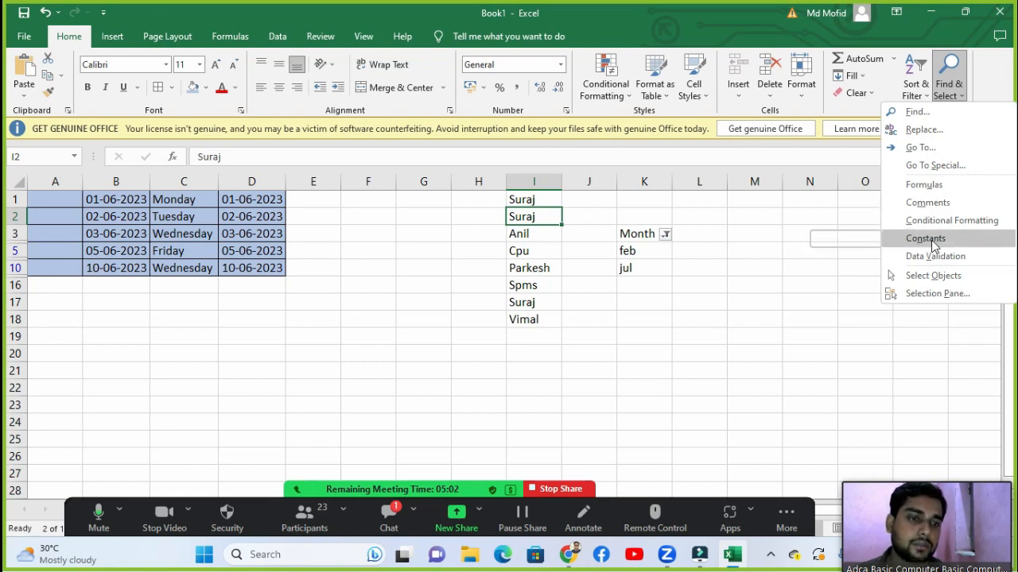
{"action": "left_click", "coordinate": [787, 279]}
{"action": "left_click", "coordinate": [733, 272]}
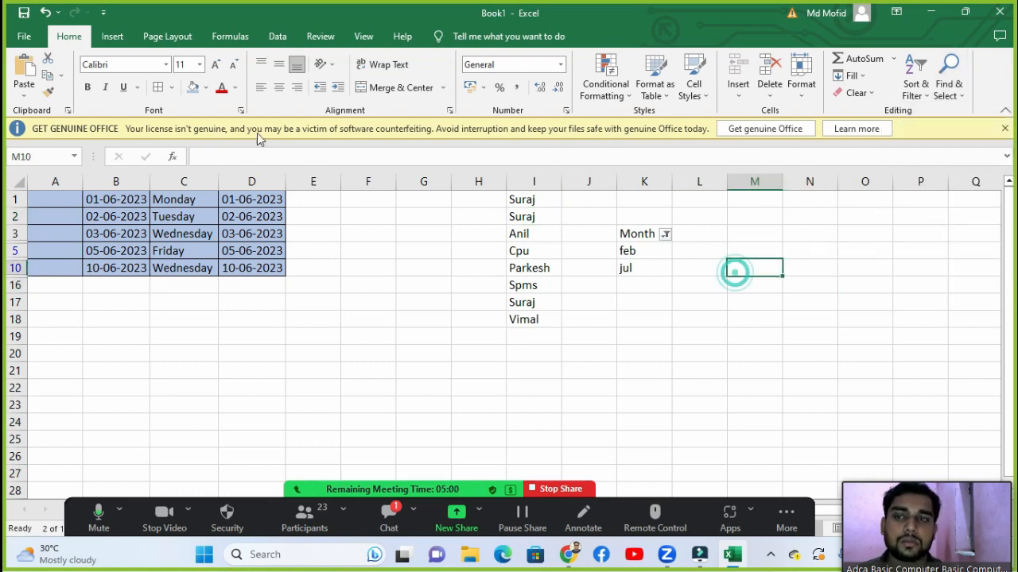
{"action": "left_click", "coordinate": [275, 40]}
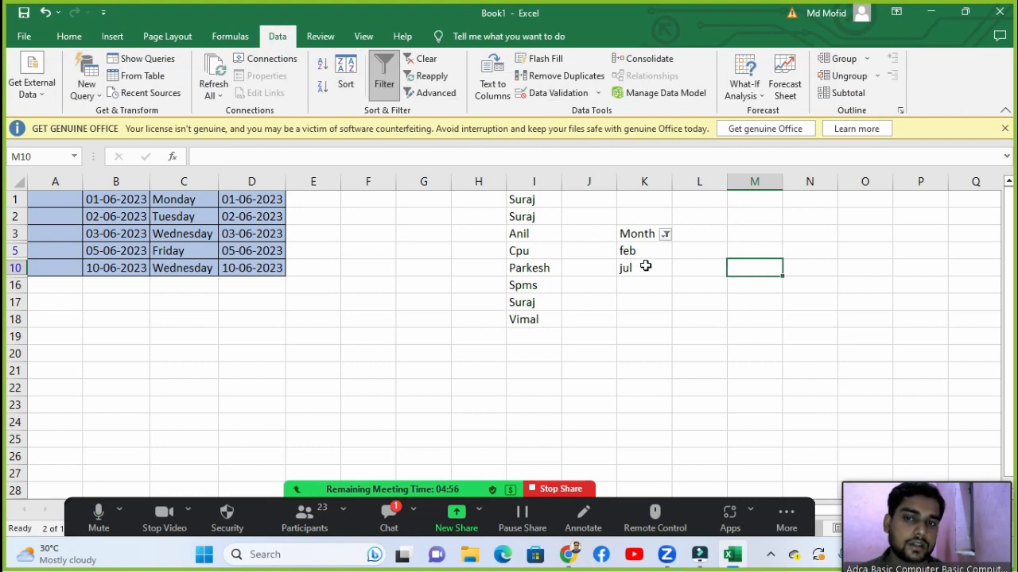
{"action": "left_click", "coordinate": [69, 35]}
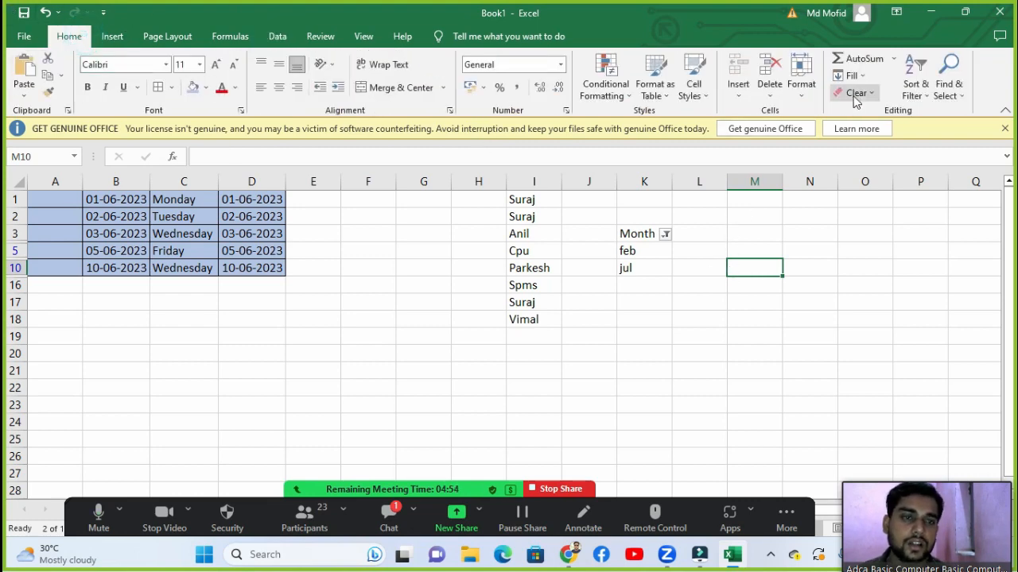
{"action": "left_click", "coordinate": [949, 83]}
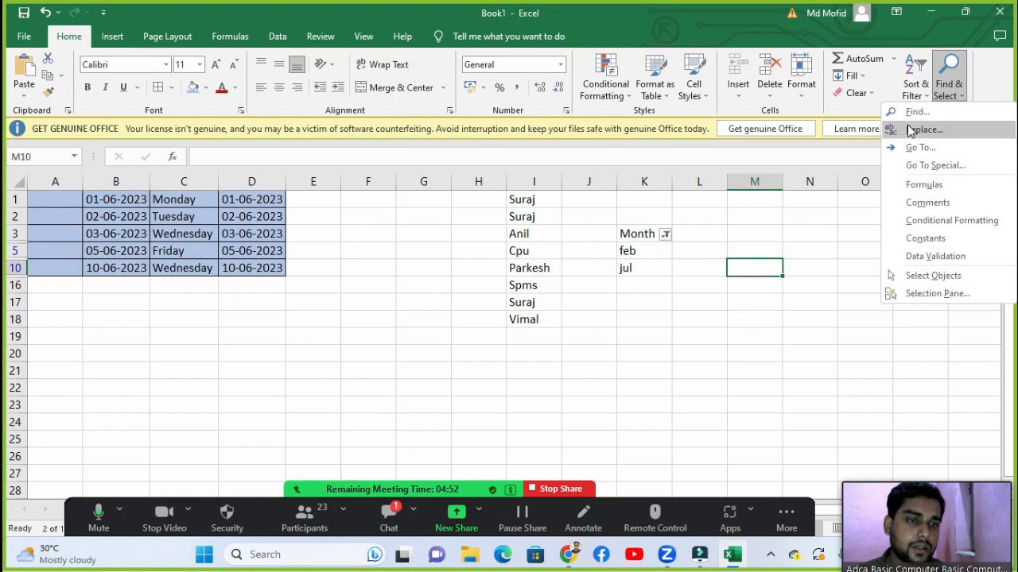
{"action": "left_click", "coordinate": [922, 184]}
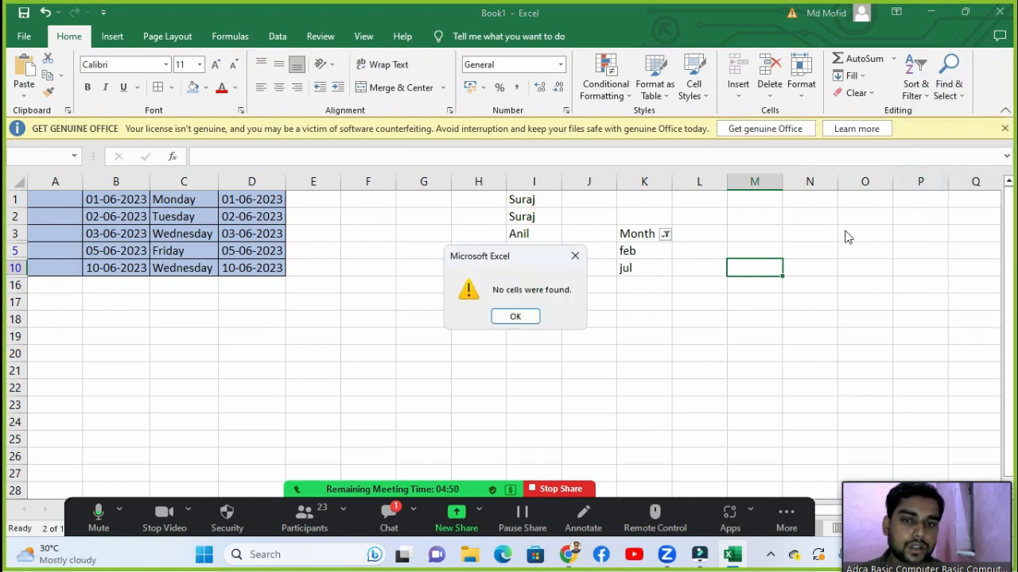
{"action": "key", "text": "Return"}
{"action": "left_click", "coordinate": [946, 97]}
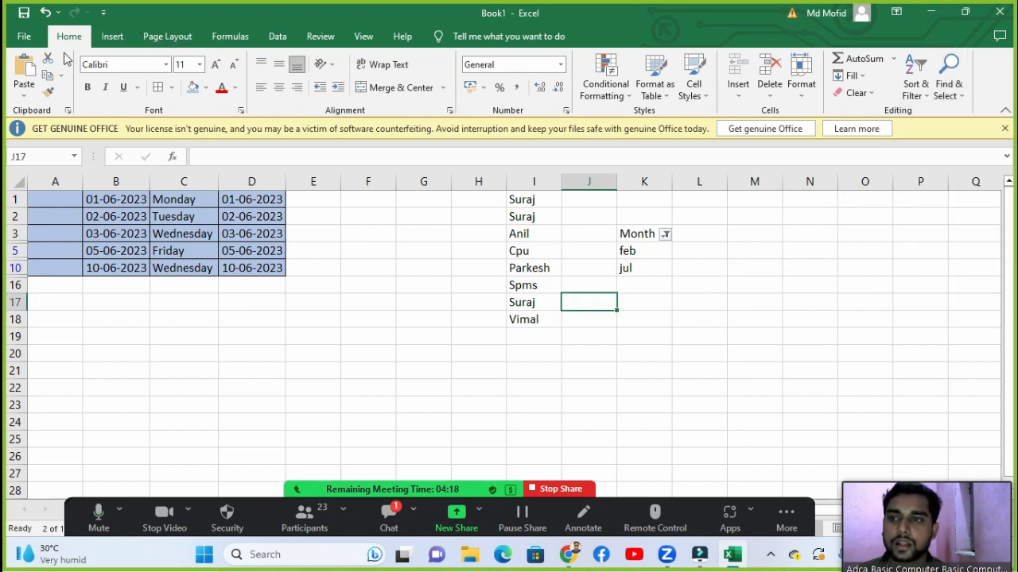
Step: Check cells M25 and J1–J17 in the name list, then bring up the Insert tab
{"action": "left_click", "coordinate": [738, 438]}
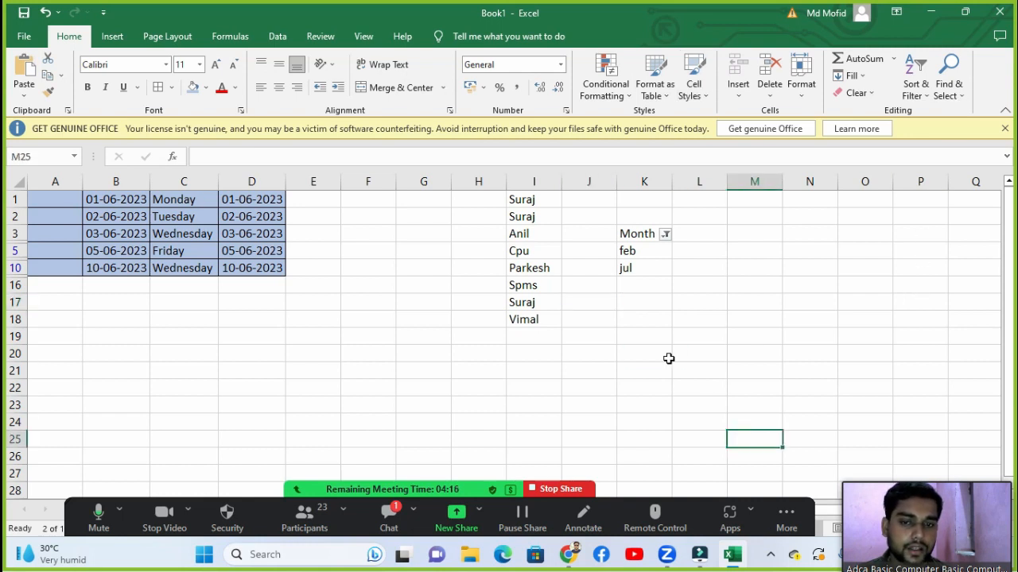
{"action": "left_click", "coordinate": [586, 295]}
{"action": "left_click", "coordinate": [592, 239]}
{"action": "left_click", "coordinate": [589, 215]}
{"action": "left_click", "coordinate": [588, 200]}
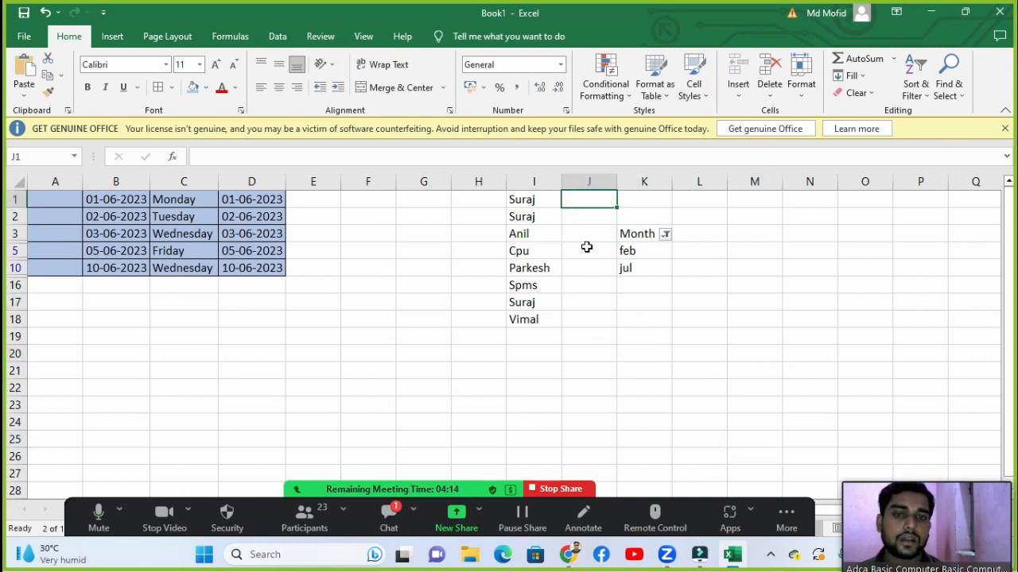
{"action": "left_click", "coordinate": [589, 251]}
{"action": "left_click", "coordinate": [115, 39]}
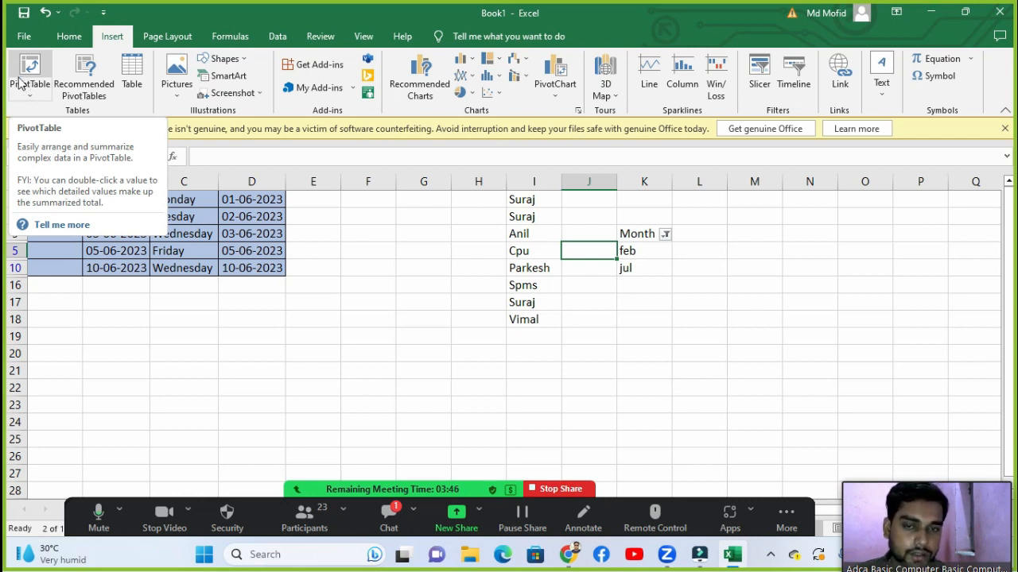
Step: Dismiss the PivotTable tip, check a few table cells, and move to a new empty worksheet
{"action": "left_click", "coordinate": [370, 301]}
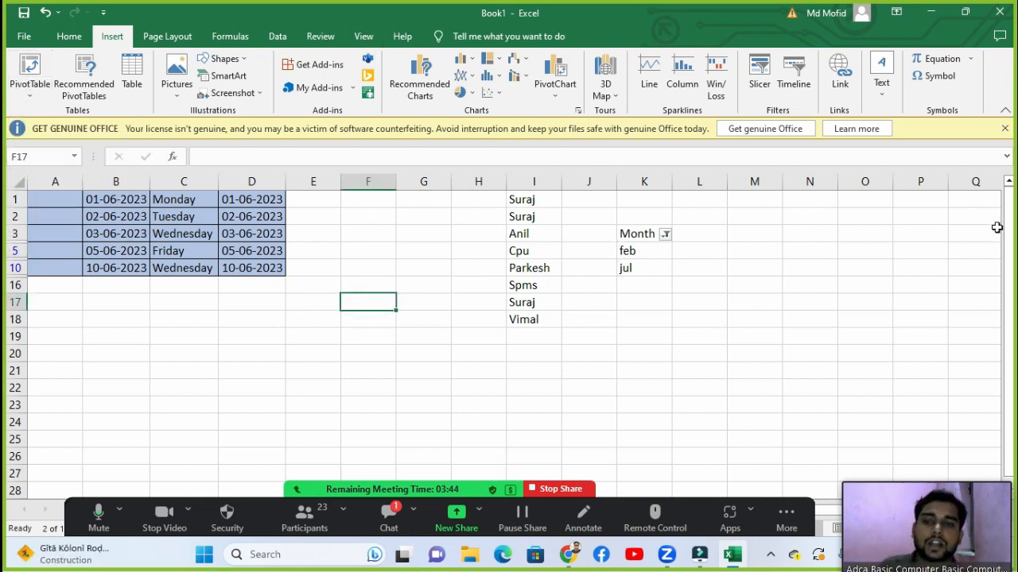
{"action": "left_click", "coordinate": [319, 232]}
{"action": "left_click", "coordinate": [313, 199]}
{"action": "left_click", "coordinate": [465, 249]}
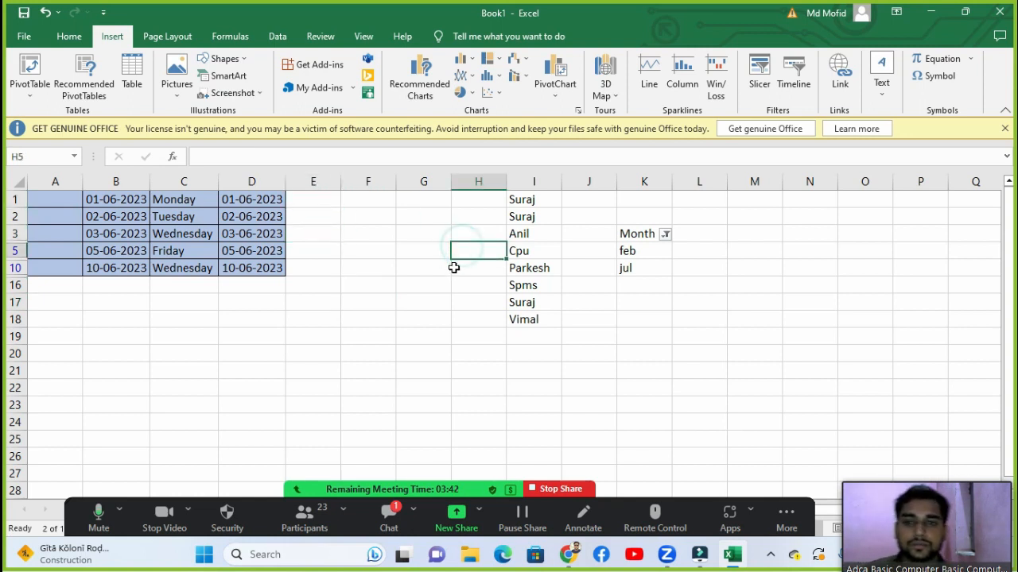
{"action": "left_click", "coordinate": [422, 268]}
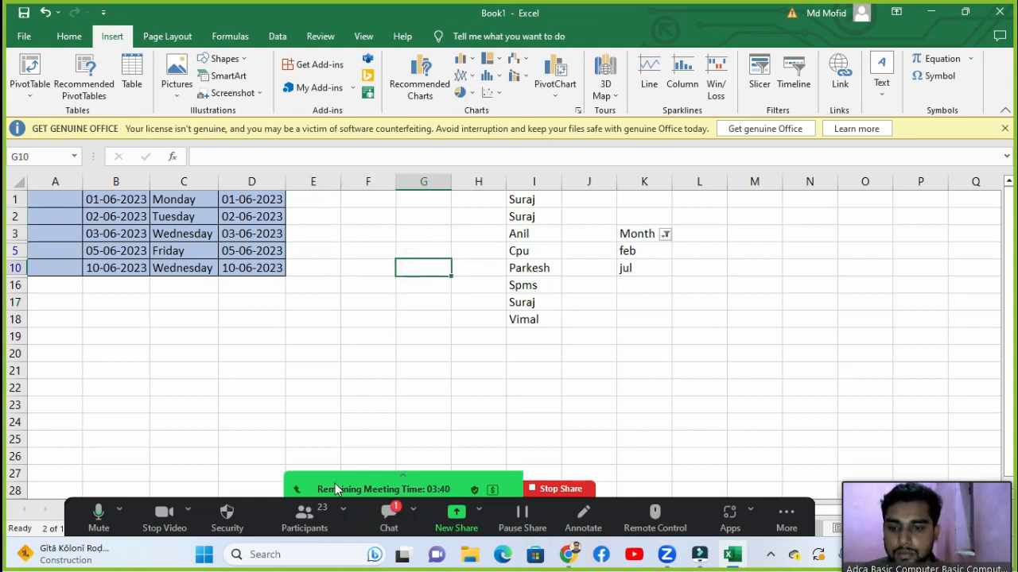
{"action": "left_click", "coordinate": [370, 321]}
{"action": "left_click", "coordinate": [360, 301]}
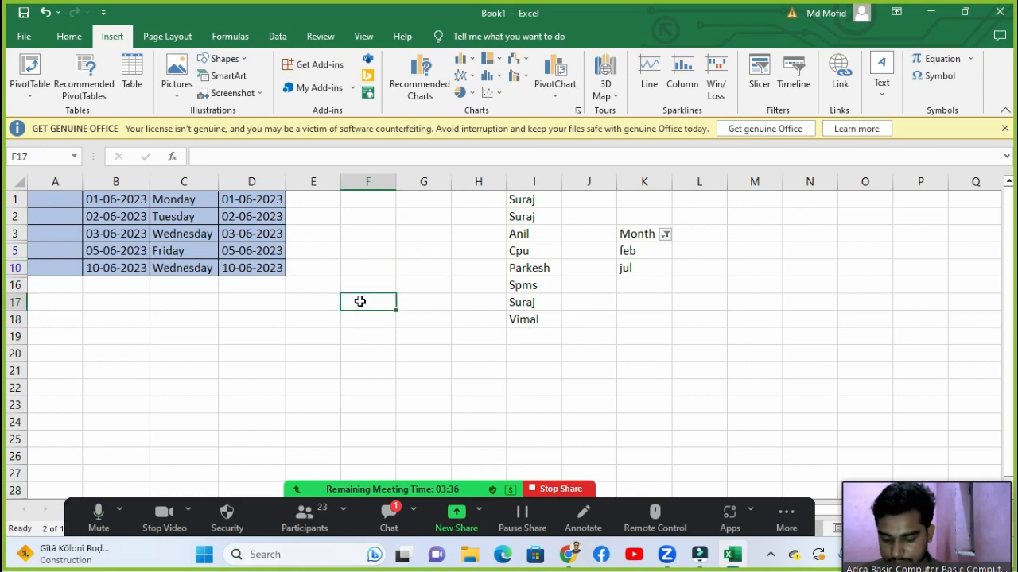
{"action": "key", "text": "shift+F11"}
Step: Enter the headers Roll No and Name in A1:B1, fixing the misspelled Name
{"action": "left_click", "coordinate": [137, 253]}
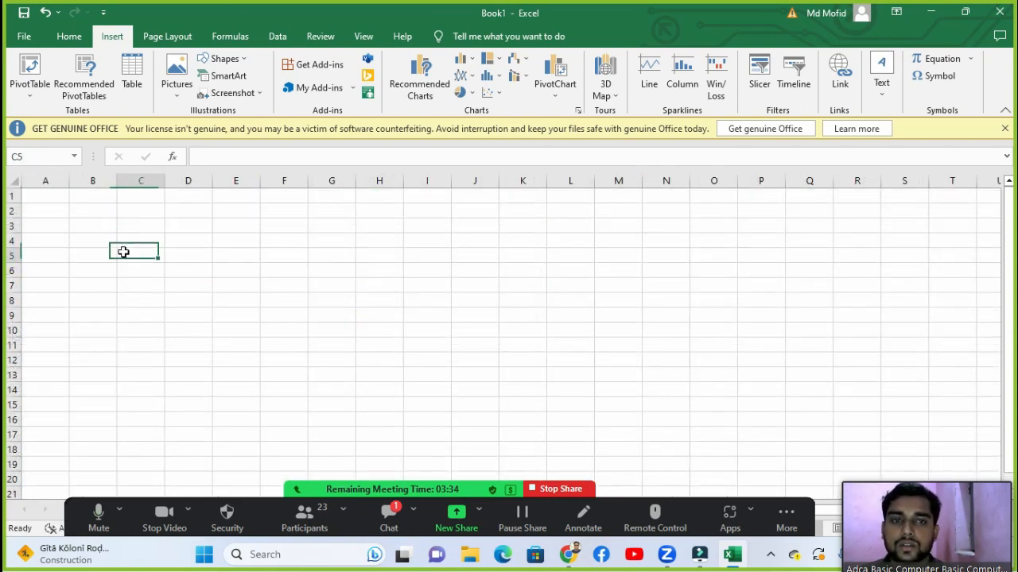
{"action": "left_click", "coordinate": [99, 226]}
{"action": "left_click", "coordinate": [88, 199]}
{"action": "left_click", "coordinate": [55, 195]}
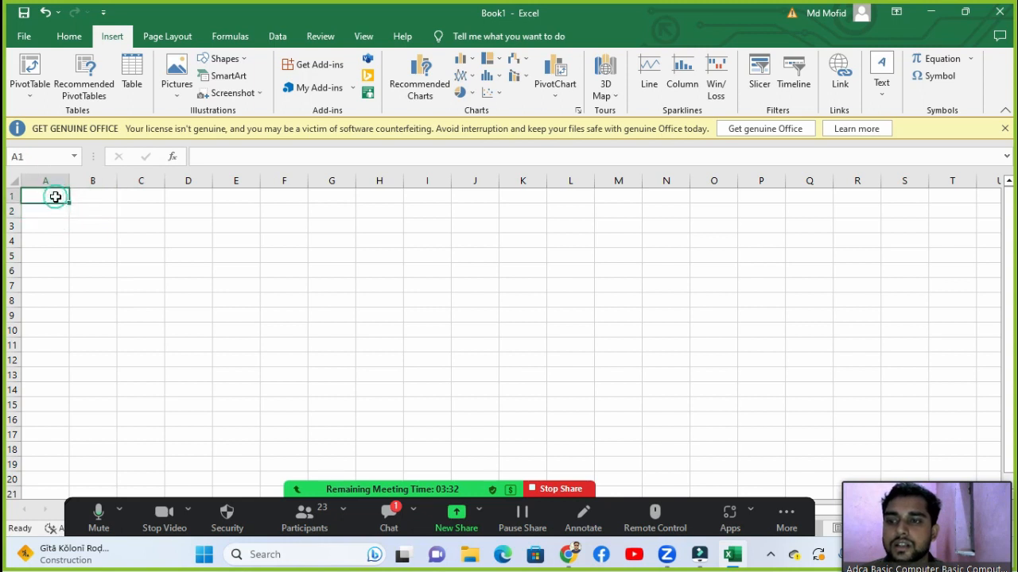
{"action": "left_click", "coordinate": [55, 199]}
{"action": "left_click", "coordinate": [48, 181]}
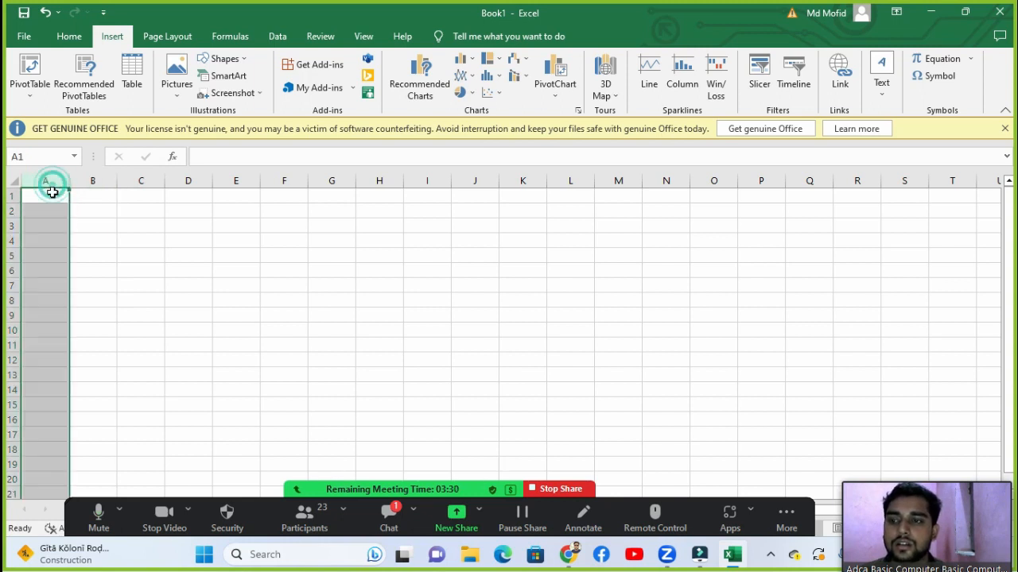
{"action": "left_click", "coordinate": [50, 192]}
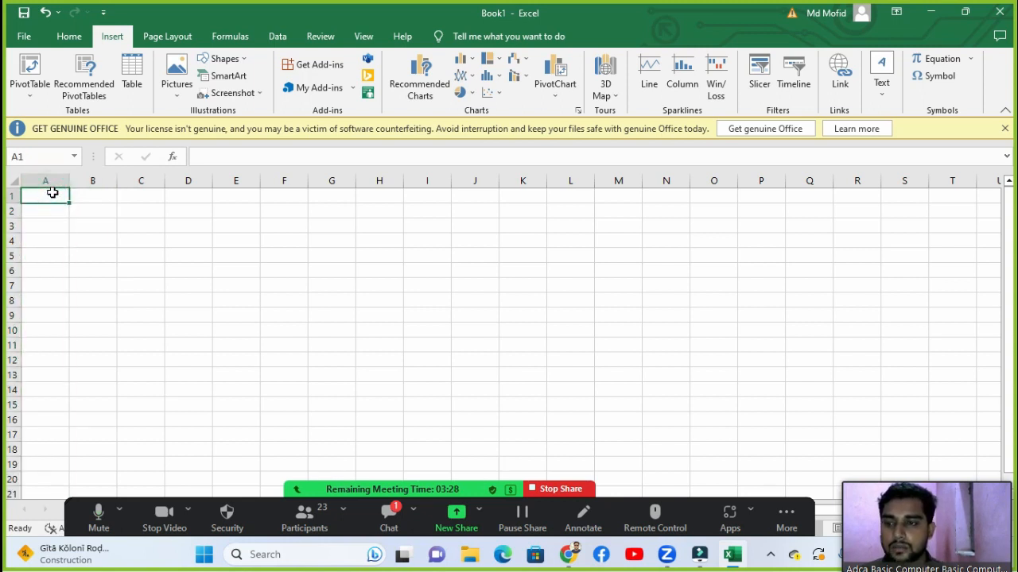
{"action": "type", "text": "Roll"}
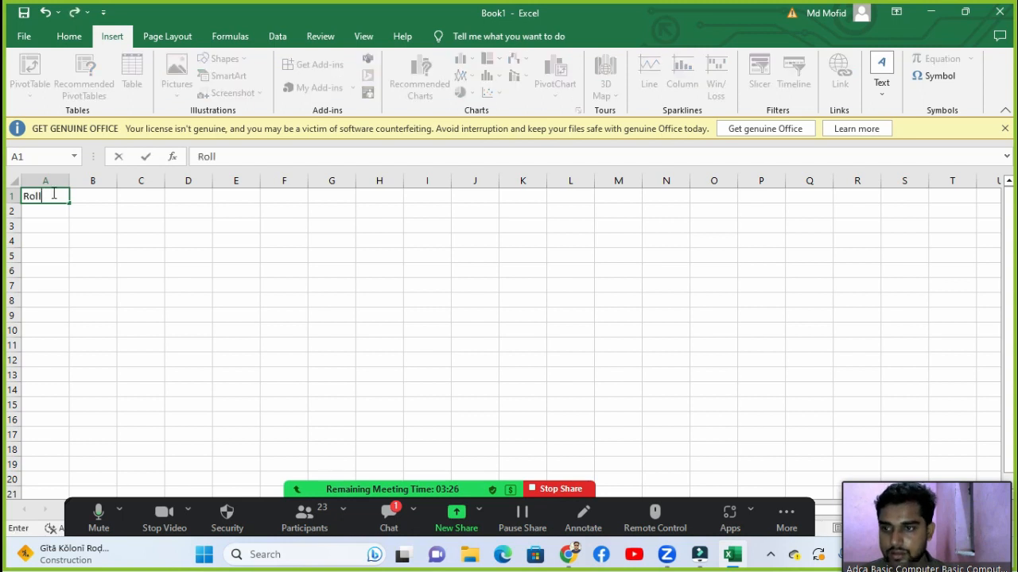
{"action": "type", "text": " No"}
{"action": "key", "text": "Tab"}
{"action": "type", "text": "Nanme"}
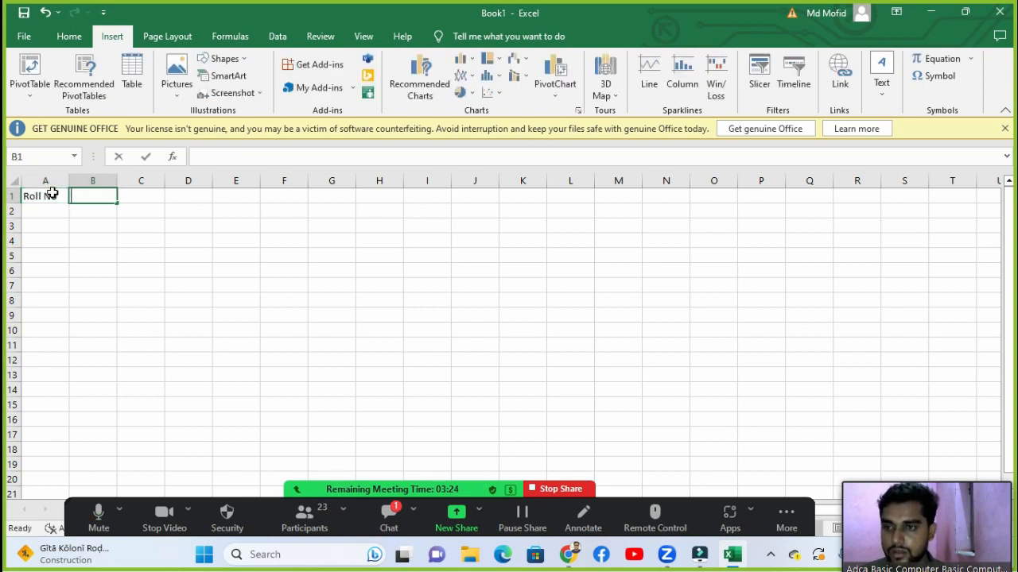
{"action": "key", "text": "Tab"}
{"action": "key", "text": "Left"}
{"action": "type", "text": "Name"}
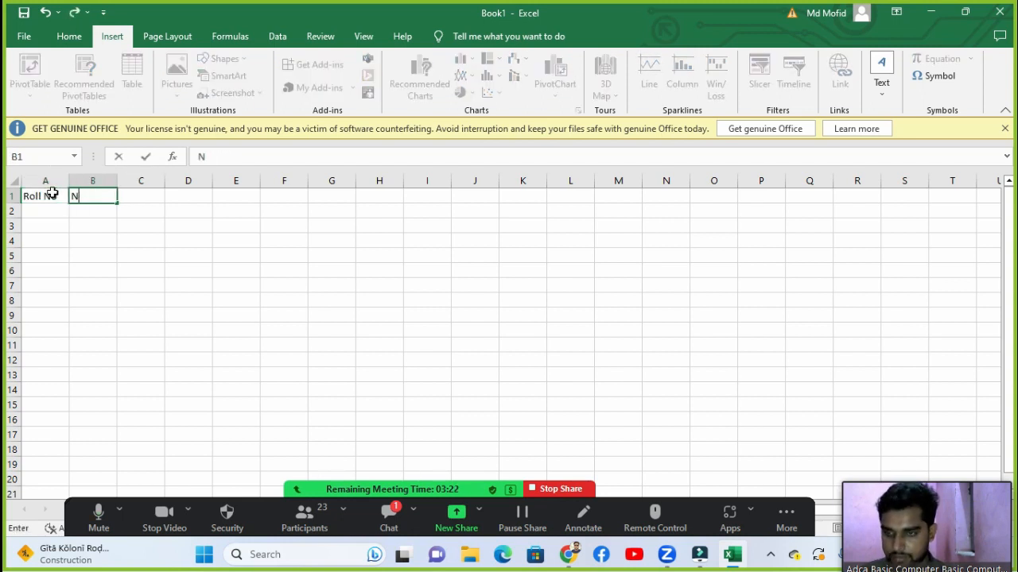
{"action": "key", "text": "Tab"}
Step: Add subject headers MAth, Hindi, English and Scinece in C1:F1
{"action": "type", "text": "Mathj"}
{"action": "key", "text": "ctrl+Return"}
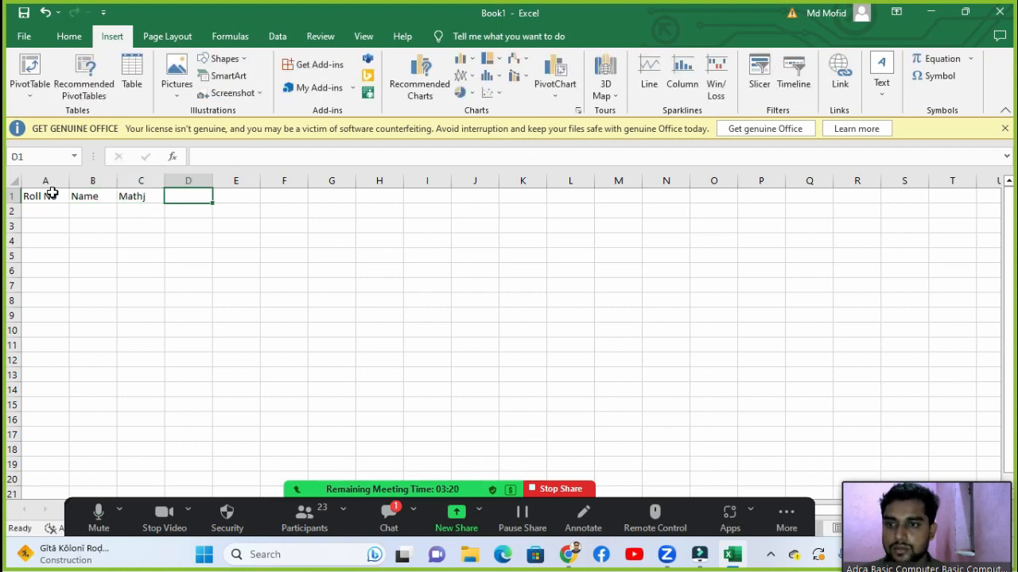
{"action": "type", "text": "MAth"}
{"action": "key", "text": "Tab"}
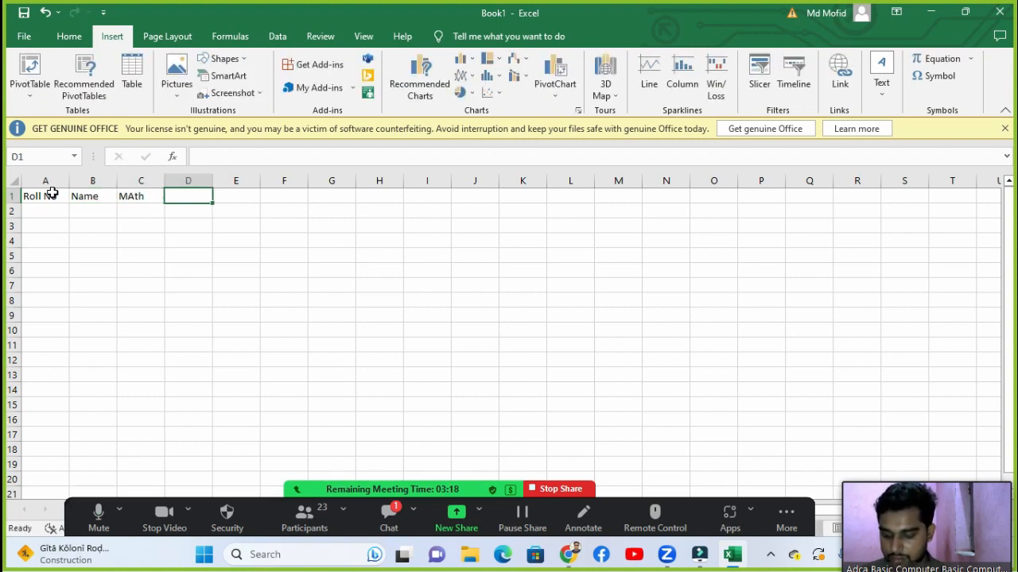
{"action": "type", "text": "Hindi"}
{"action": "key", "text": "Tab"}
{"action": "type", "text": "E"}
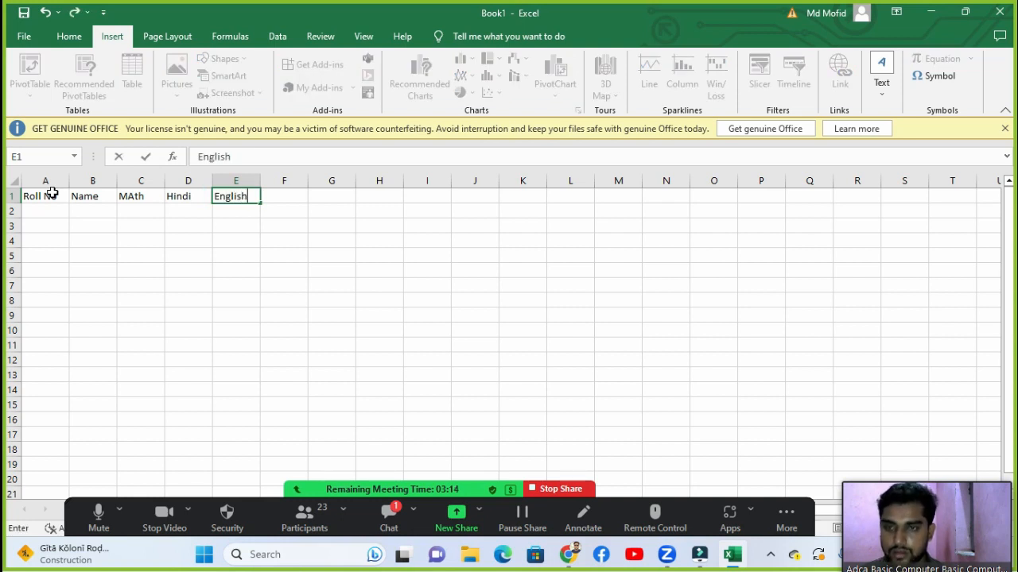
{"action": "type", "text": "nglish"}
{"action": "key", "text": "Tab"}
{"action": "type", "text": "S"}
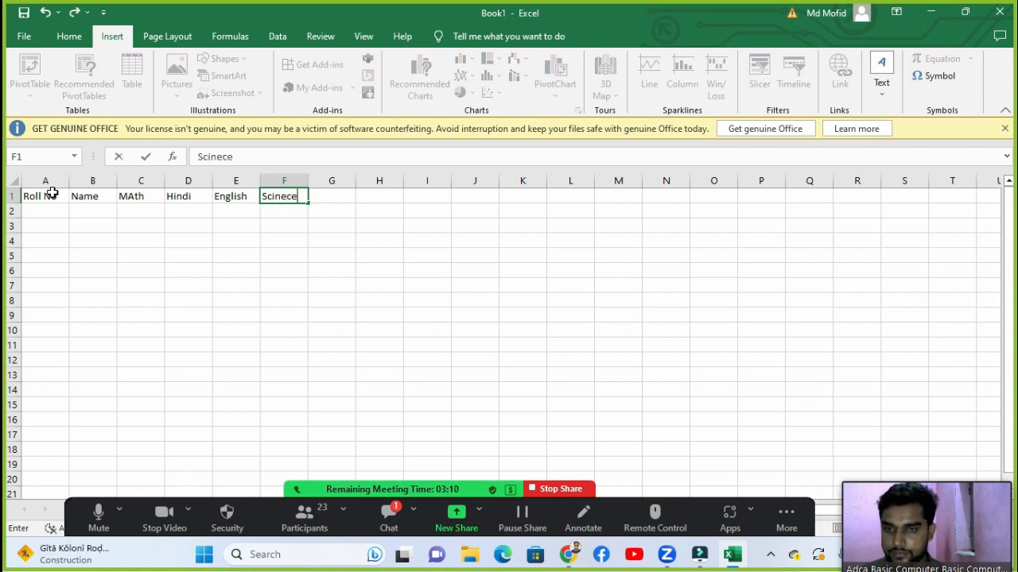
{"action": "type", "text": "cinece"}
{"action": "key", "text": "Tab"}
Step: Finish the header row with sst in G1 and Total in H1
{"action": "type", "text": "SSr"}
{"action": "key", "text": "Tab"}
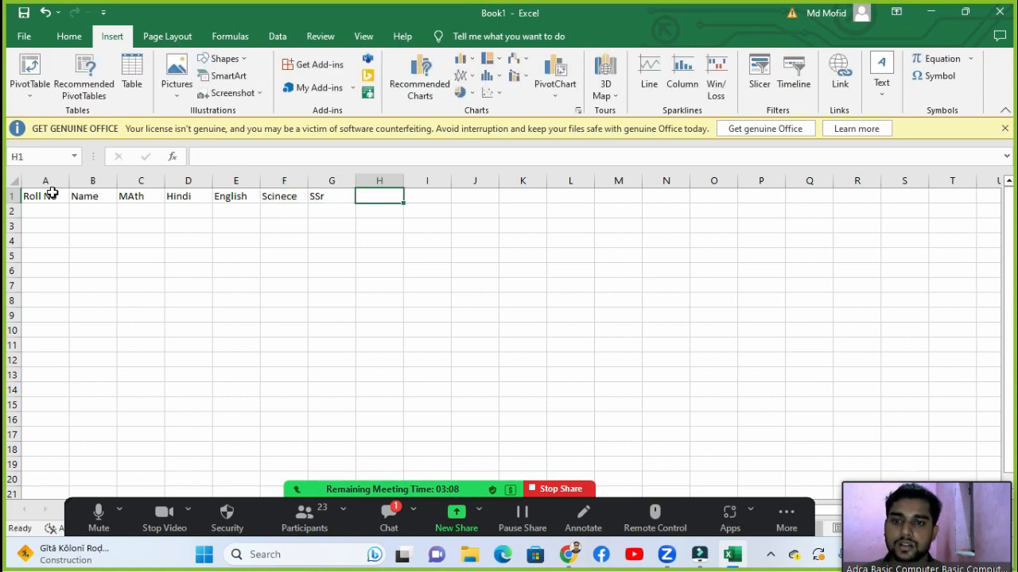
{"action": "key", "text": "Left"}
{"action": "type", "text": "ss"}
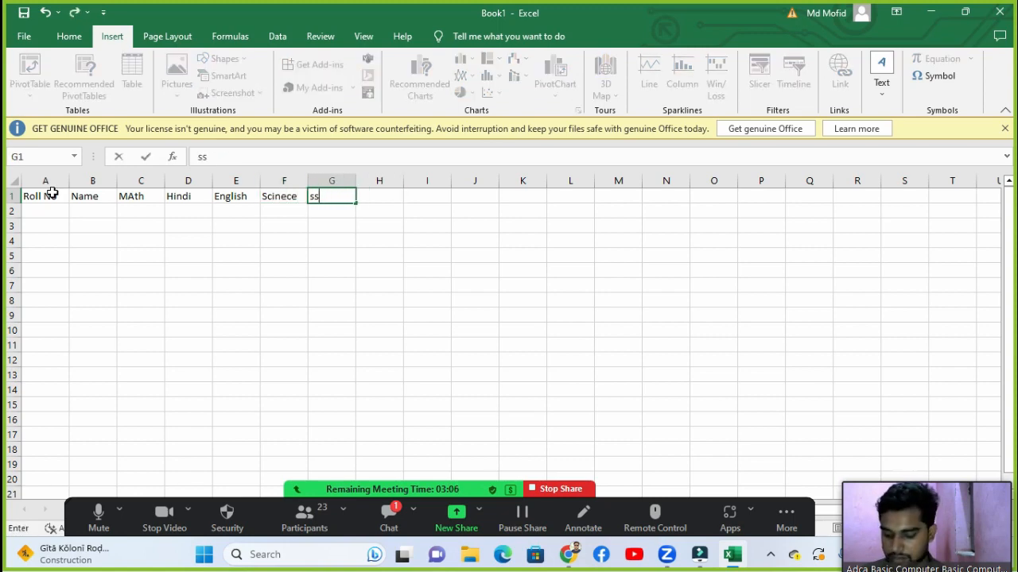
{"action": "key", "text": "Tab"}
{"action": "type", "text": "SB"}
{"action": "key", "text": "BackSpace"}
{"action": "key", "text": "BackSpace"}
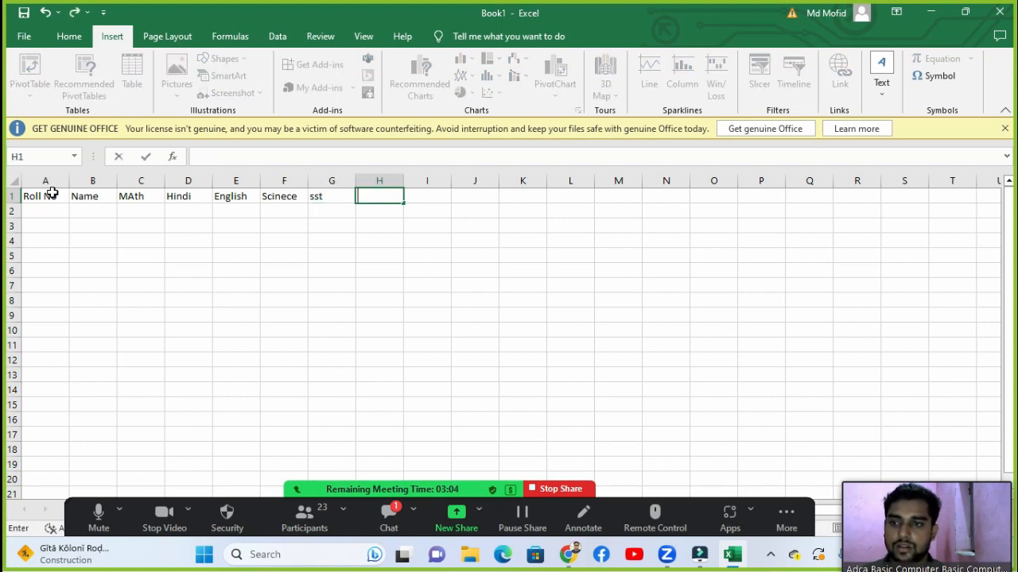
{"action": "key", "text": "Left"}
{"action": "key", "text": "Right"}
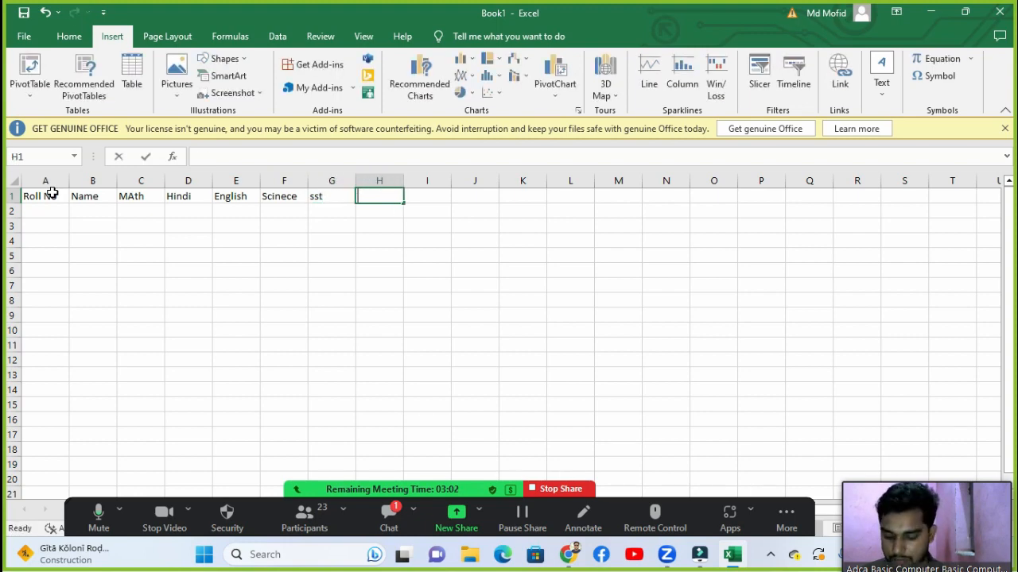
{"action": "type", "text": "Toat"}
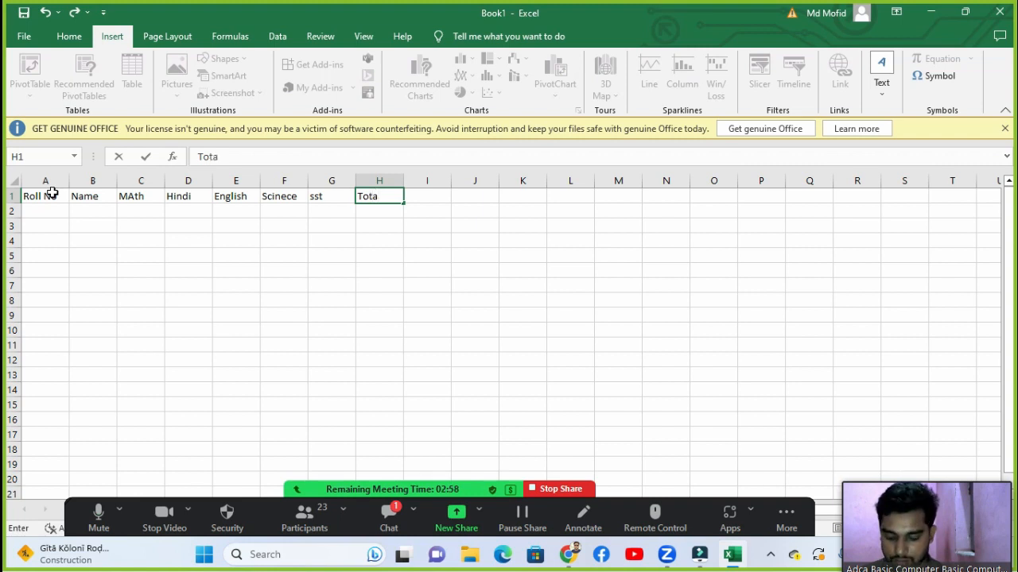
{"action": "type", "text": "l"}
{"action": "key", "text": "Return"}
Step: Number the Roll No column 1 to 10 in A2:A11 using Fill Series
{"action": "key", "text": "Up"}
{"action": "key", "text": "Left"}
{"action": "key", "text": "Left"}
{"action": "key", "text": "Left"}
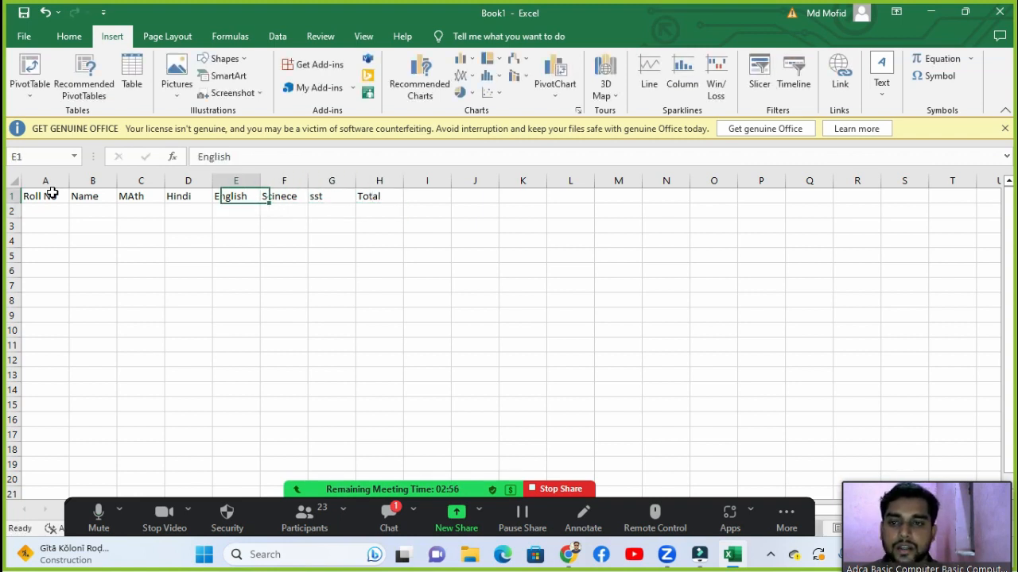
{"action": "key", "text": "Left"}
{"action": "key", "text": "Left"}
{"action": "key", "text": "Left"}
{"action": "key", "text": "Left"}
{"action": "key", "text": "Down"}
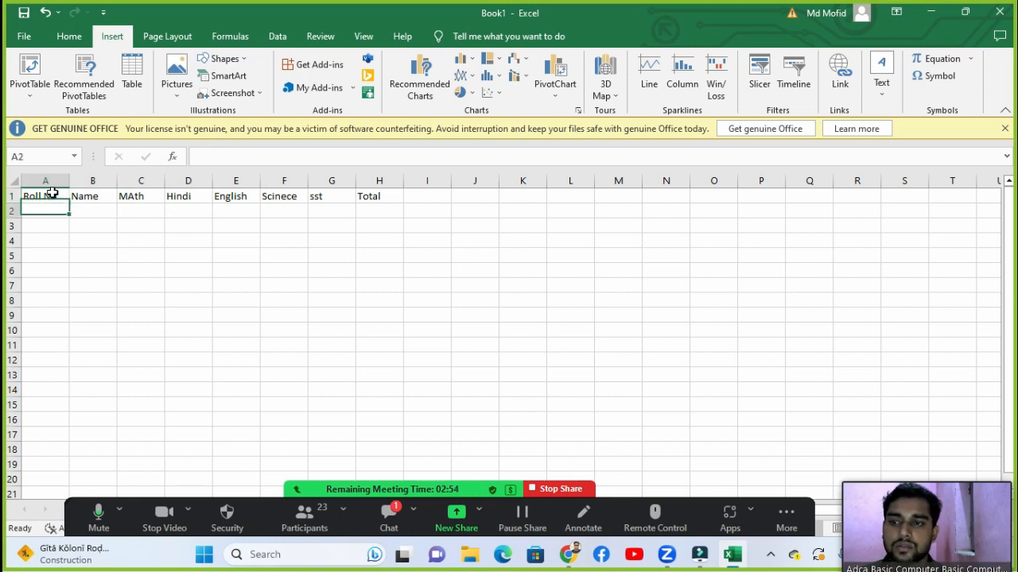
{"action": "type", "text": "1"}
{"action": "key", "text": "Return"}
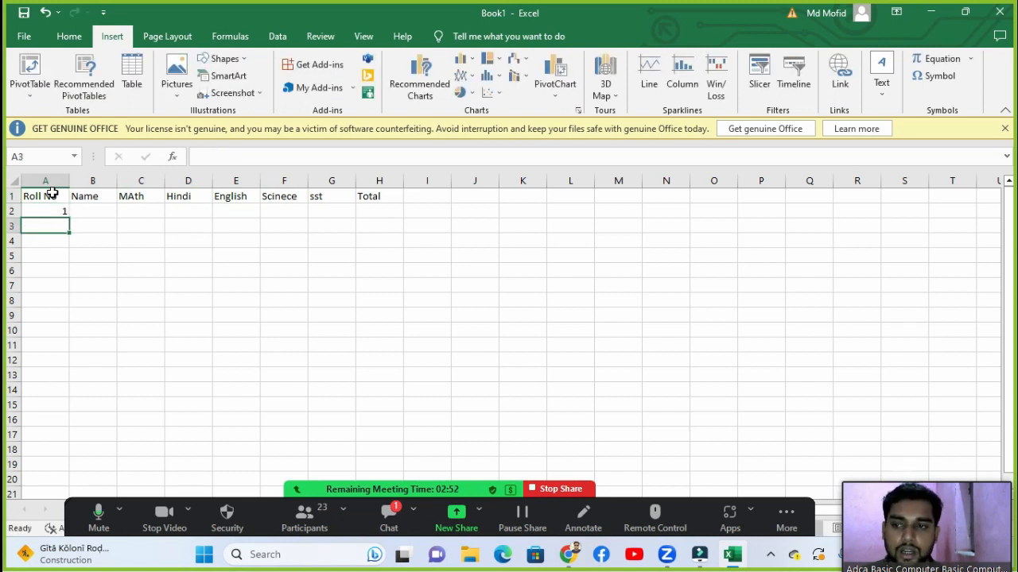
{"action": "key", "text": "Up"}
{"action": "key", "text": "shift+Down"}
{"action": "key", "text": "shift+Down"}
{"action": "key", "text": "shift+Down"}
{"action": "key", "text": "shift+Down"}
{"action": "key", "text": "shift+Down"}
{"action": "key", "text": "shift+Down"}
{"action": "key", "text": "shift+Down"}
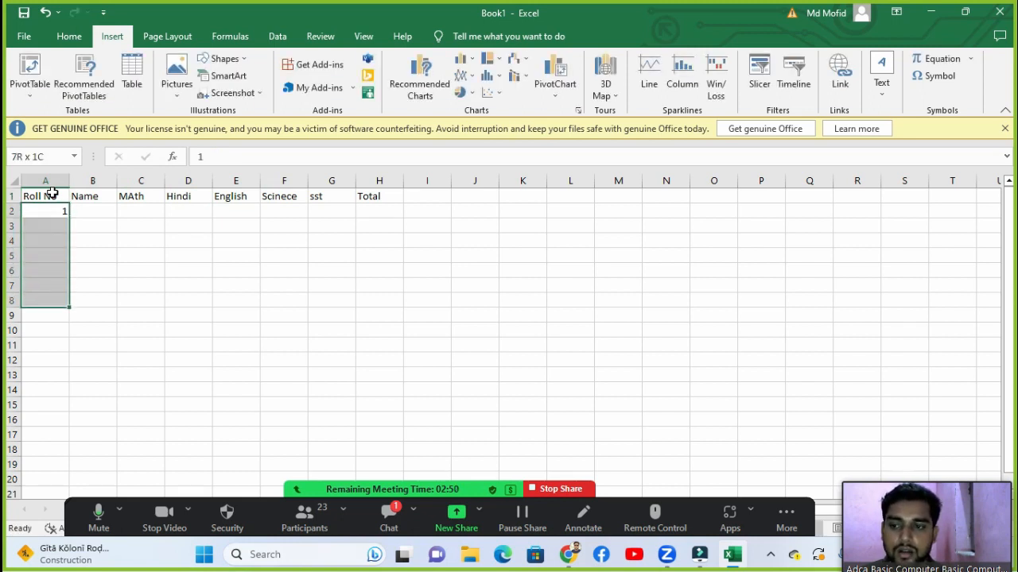
{"action": "key", "text": "shift+Down"}
{"action": "key", "text": "shift+Down"}
{"action": "key", "text": "alt+e"}
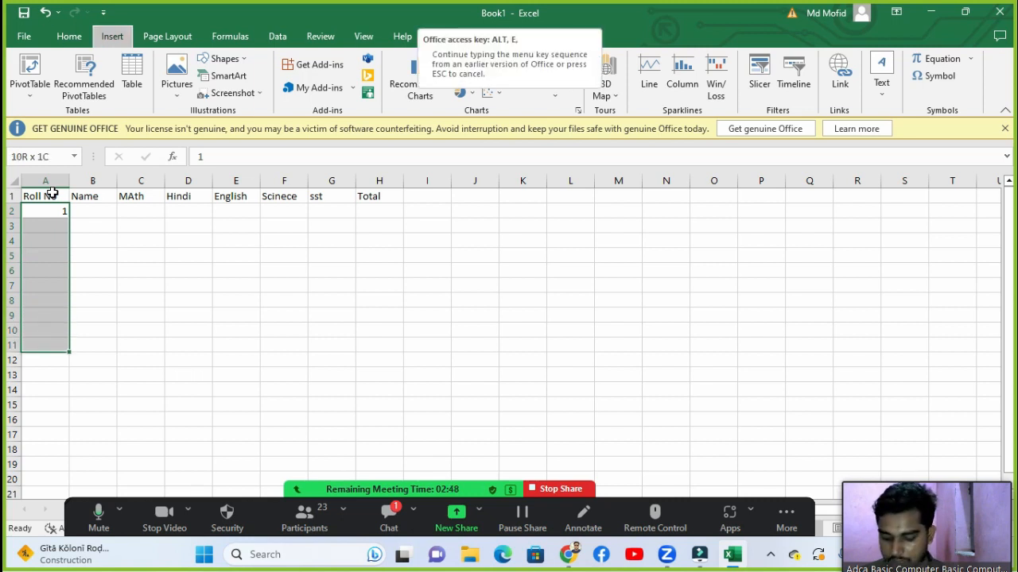
{"action": "key", "text": "i"}
{"action": "key", "text": "s"}
{"action": "key", "text": "Return"}
{"action": "left_click", "coordinate": [52, 193]}
Step: Fill the Name column B2:B11 with ten student names, correcting the last entry in B11
{"action": "key", "text": "Right"}
{"action": "key", "text": "Down"}
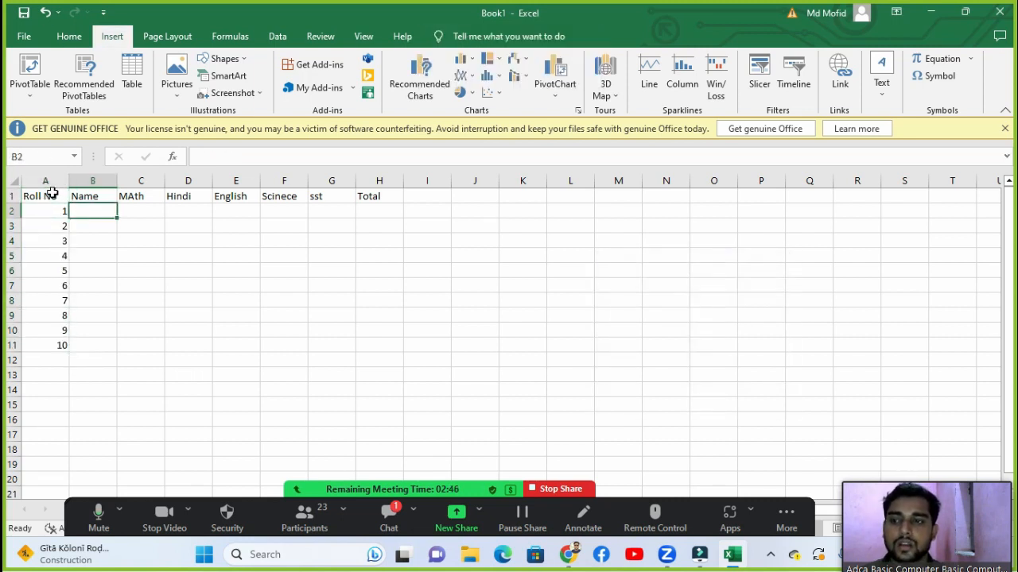
{"action": "type", "text": "amit"}
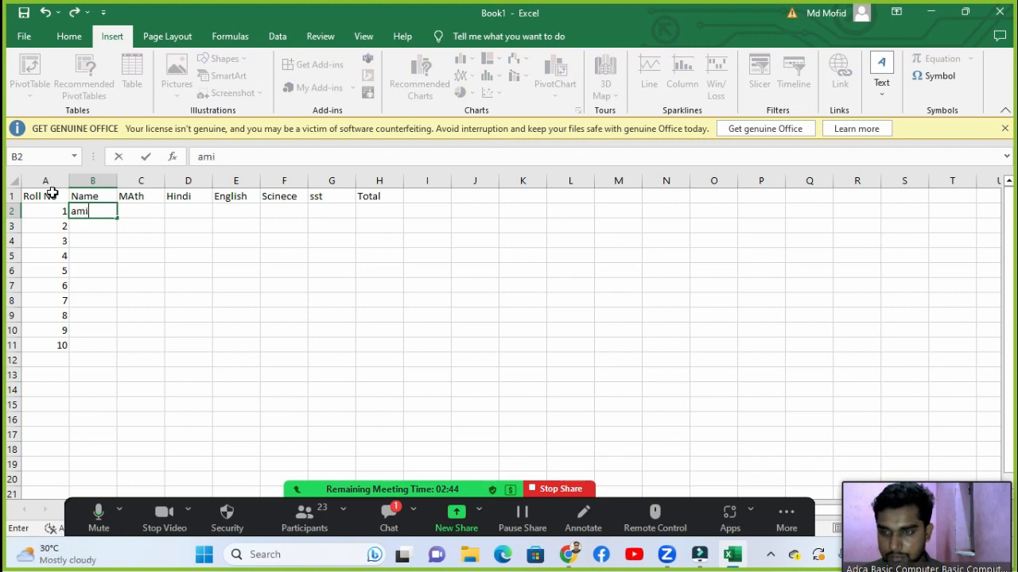
{"action": "key", "text": "Return"}
{"action": "key", "text": "Up"}
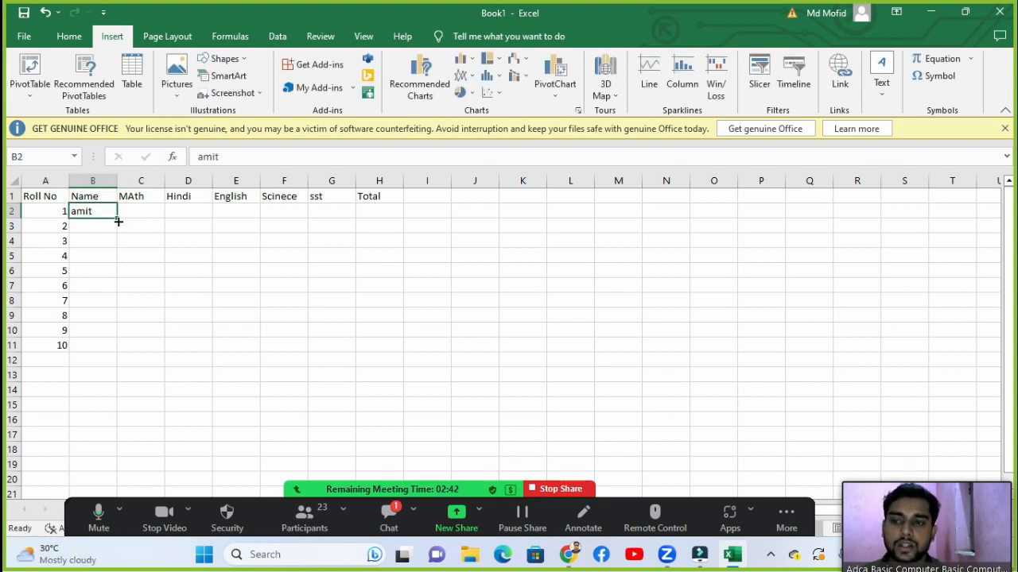
{"action": "left_click_drag", "start_coordinate": [118, 218], "coordinate": [113, 337]}
{"action": "double_click", "coordinate": [112, 347]}
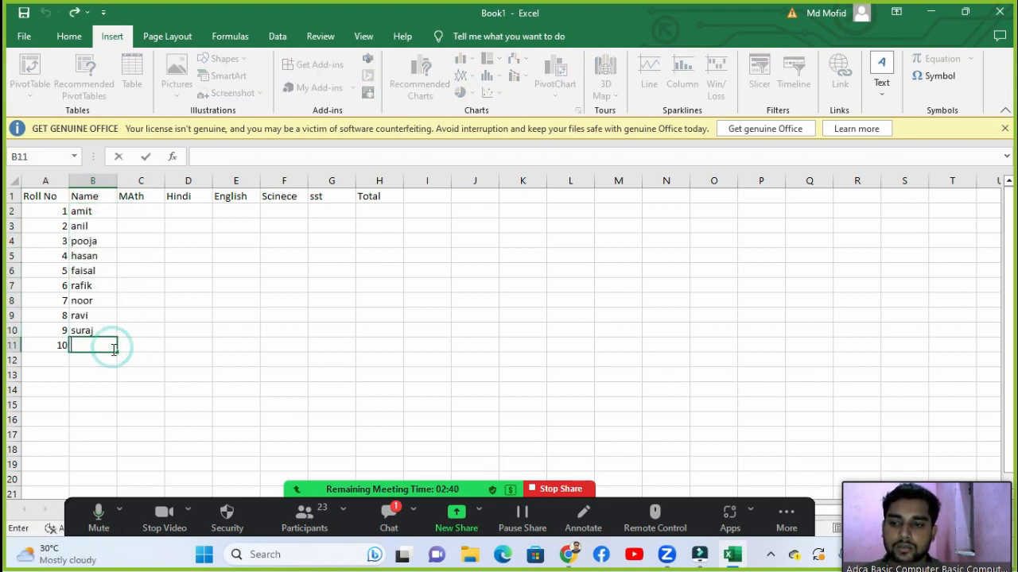
{"action": "left_click", "coordinate": [129, 317]}
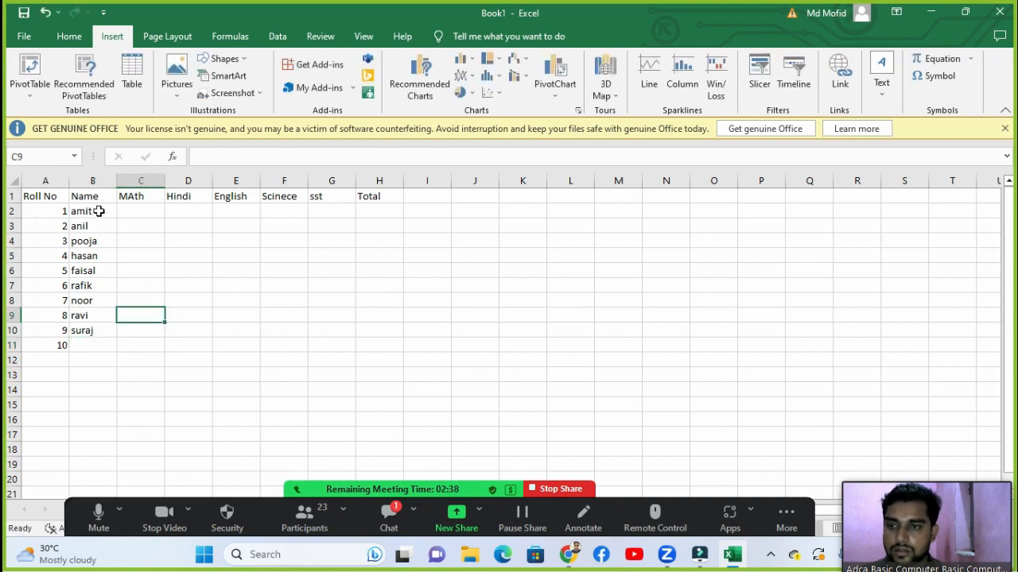
{"action": "left_click_drag", "start_coordinate": [80, 333], "coordinate": [111, 349]}
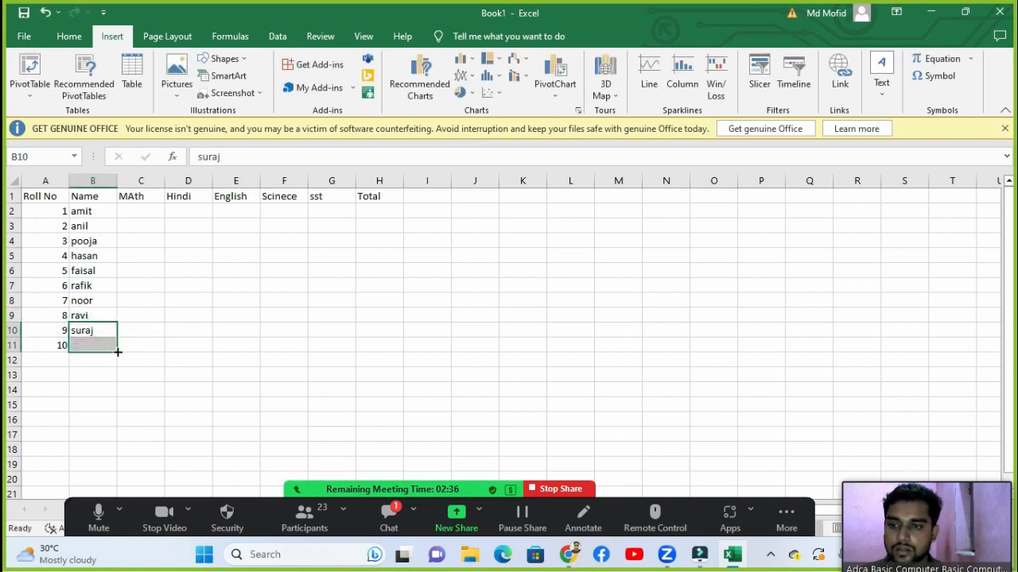
{"action": "left_click", "coordinate": [189, 357]}
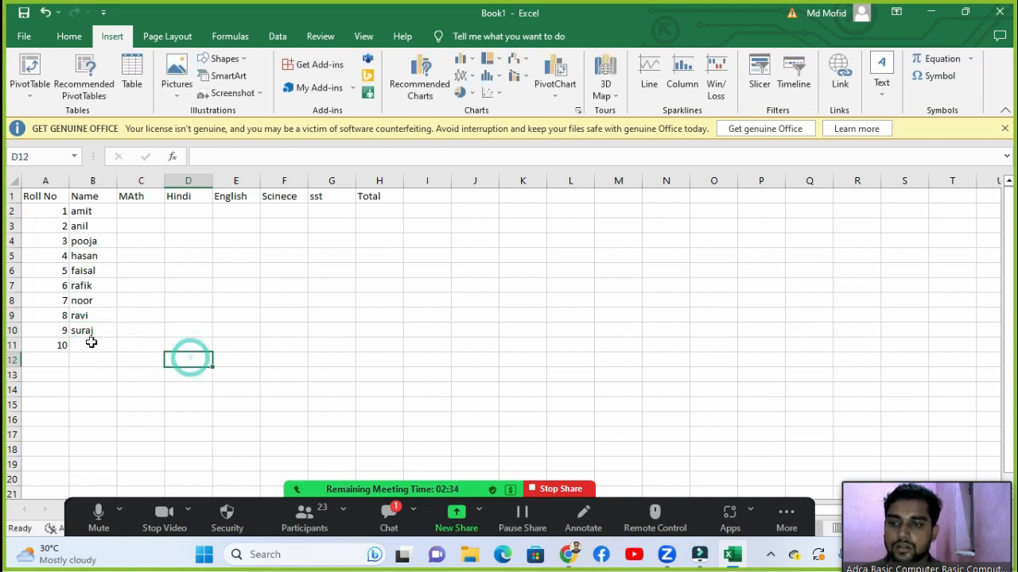
{"action": "left_click", "coordinate": [91, 342]}
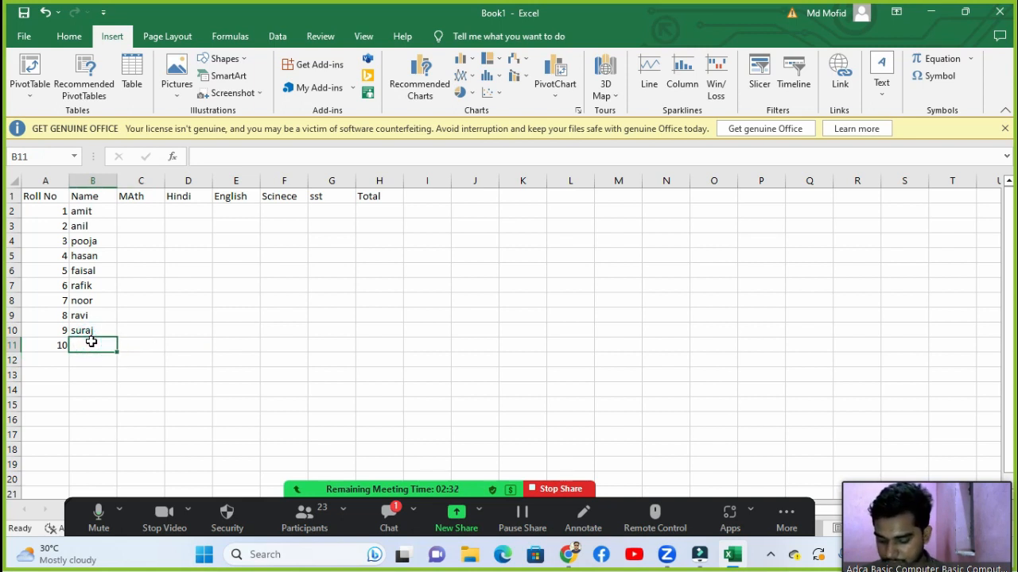
{"action": "type", "text": "Rohit"}
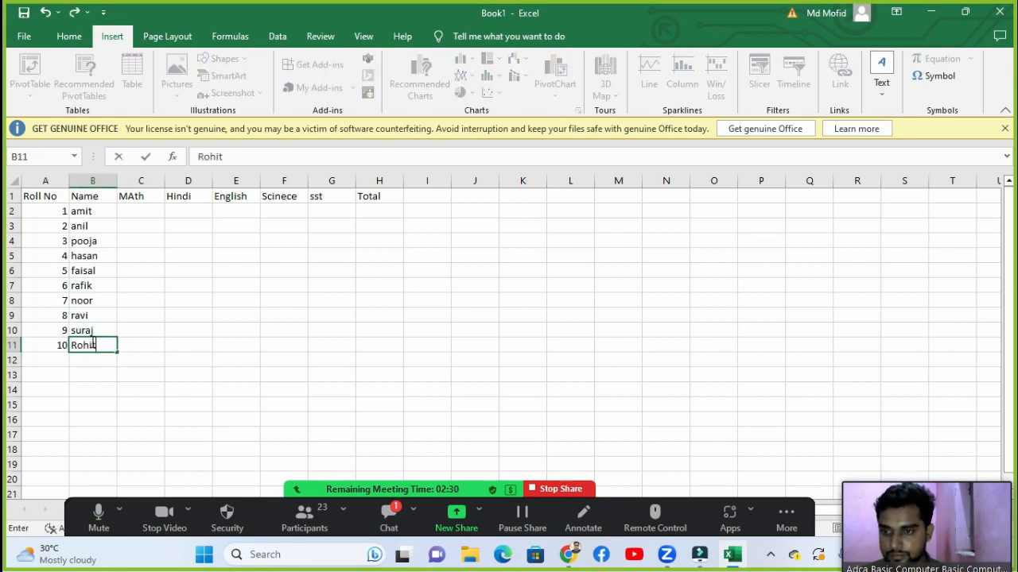
{"action": "key", "text": "Return"}
{"action": "left_click", "coordinate": [94, 345]}
{"action": "left_click", "coordinate": [153, 225]}
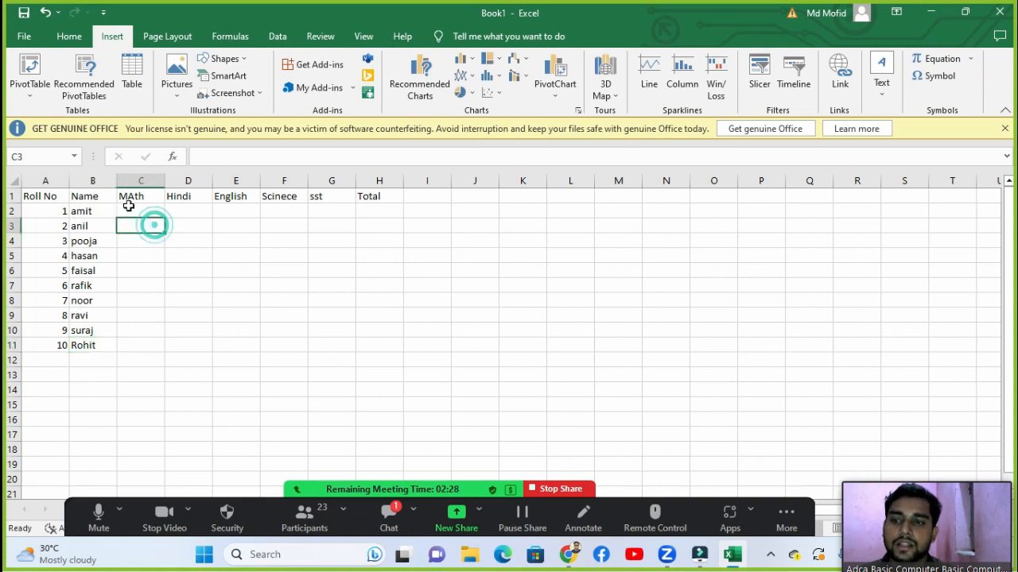
{"action": "left_click", "coordinate": [129, 197]}
Step: Retype C1 as Math and fill C2:G11 with =RANDBETWEEN(33,99) marks, closing the Help pane
{"action": "type", "text": "M"}
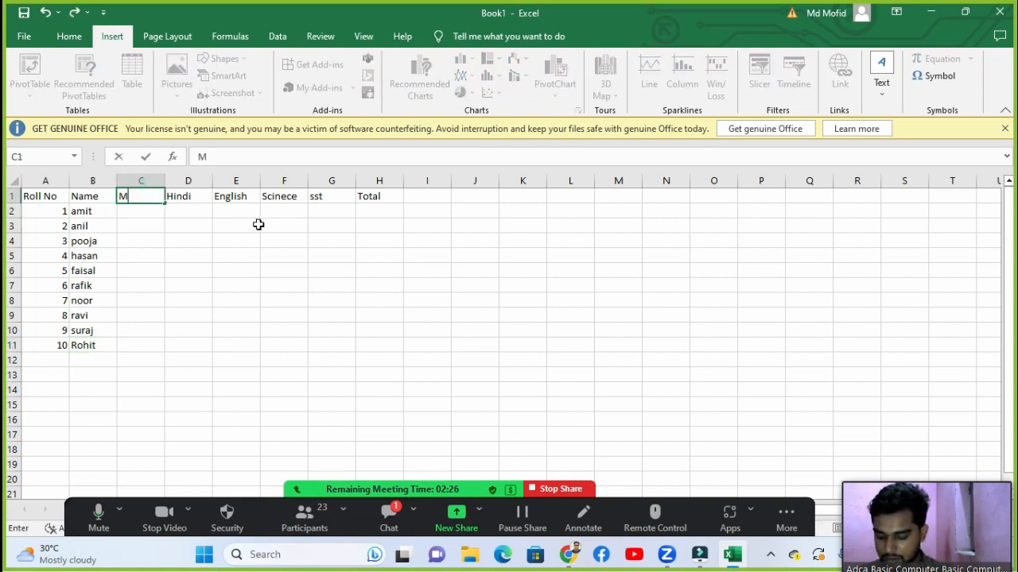
{"action": "type", "text": "at"}
{"action": "key", "text": "Return"}
{"action": "key", "text": "shift+Right"}
{"action": "key", "text": "shift+Right"}
{"action": "key", "text": "shift+Right"}
{"action": "key", "text": "shift+Right"}
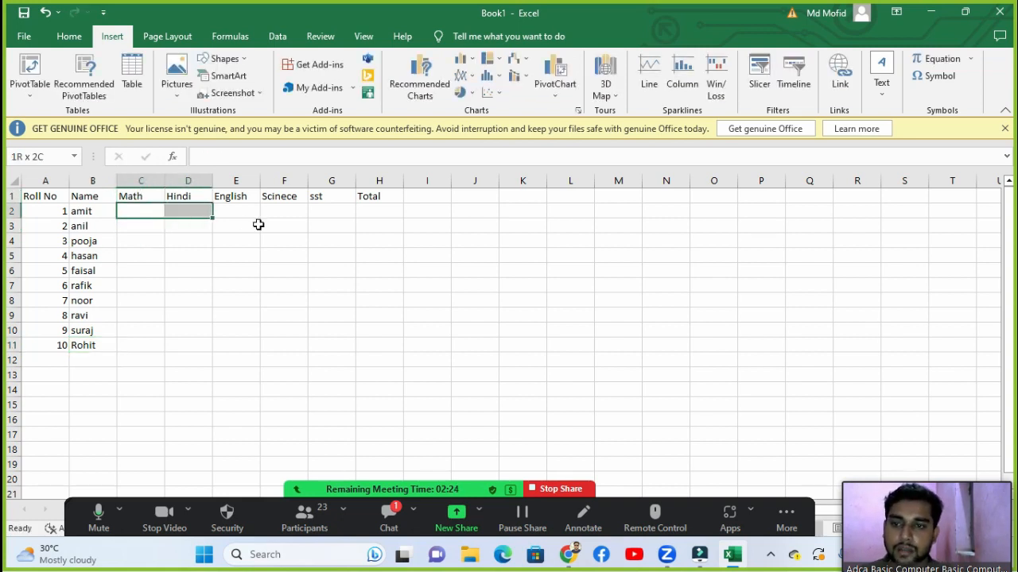
{"action": "key", "text": "shift+Down"}
{"action": "key", "text": "shift+Down"}
{"action": "key", "text": "shift+Down"}
{"action": "key", "text": "shift+Down"}
{"action": "key", "text": "shift+Down"}
{"action": "key", "text": "shift+Down"}
{"action": "key", "text": "shift+Down"}
{"action": "key", "text": "shift+Down"}
{"action": "key", "text": "shift+Down"}
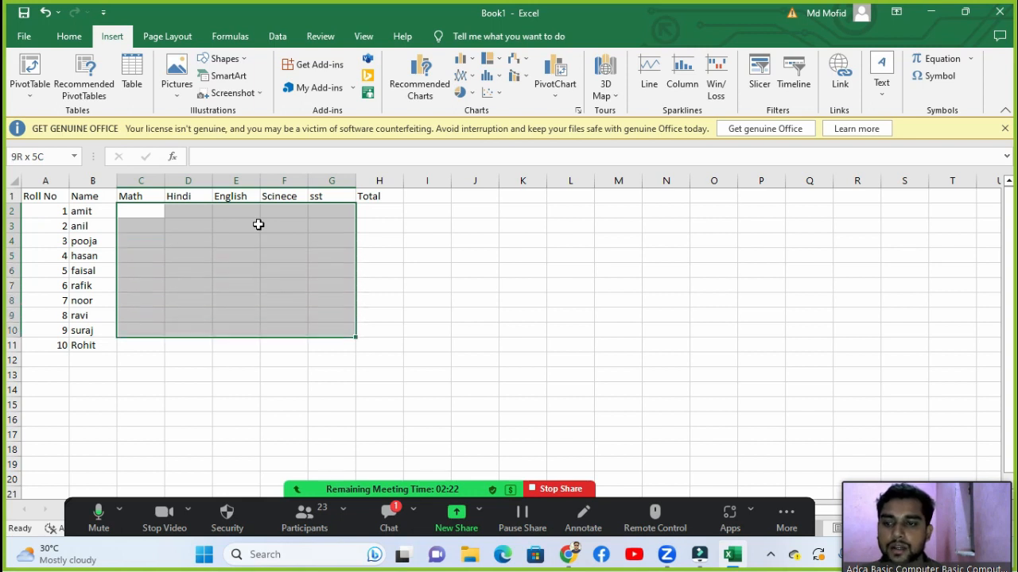
{"action": "type", "text": "=ran"}
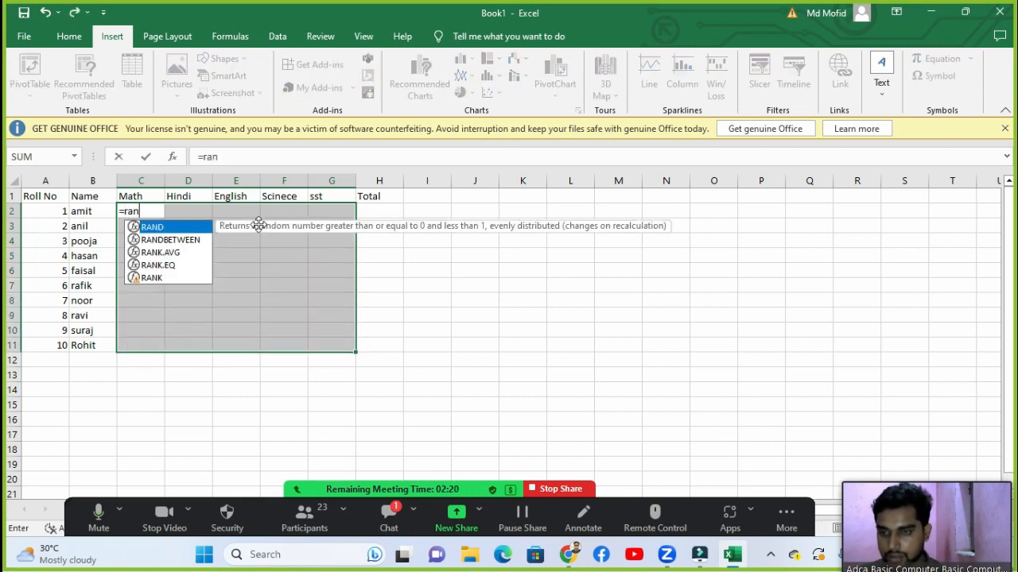
{"action": "key", "text": "Down"}
{"action": "key", "text": "Tab"}
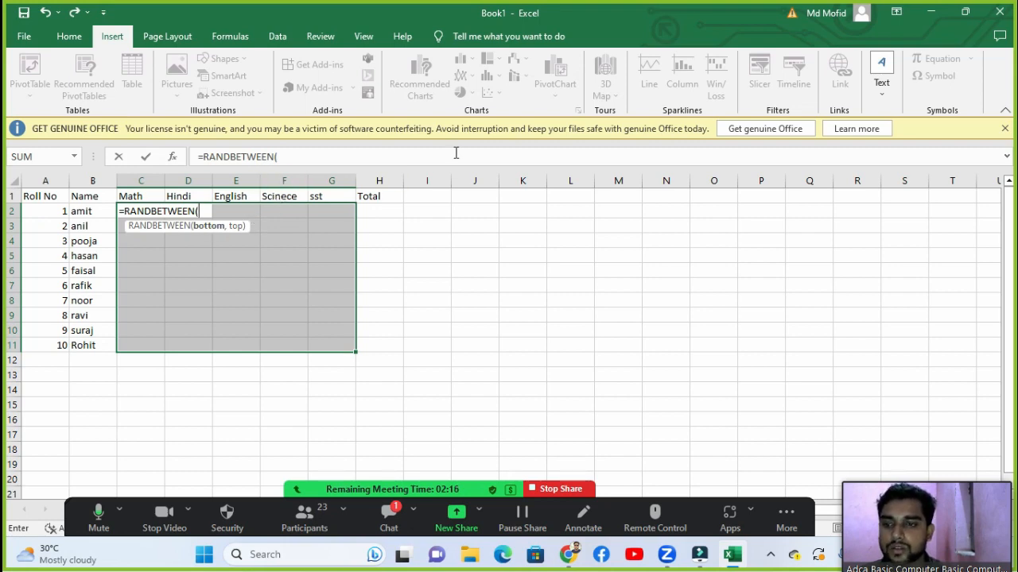
{"action": "type", "text": "33"}
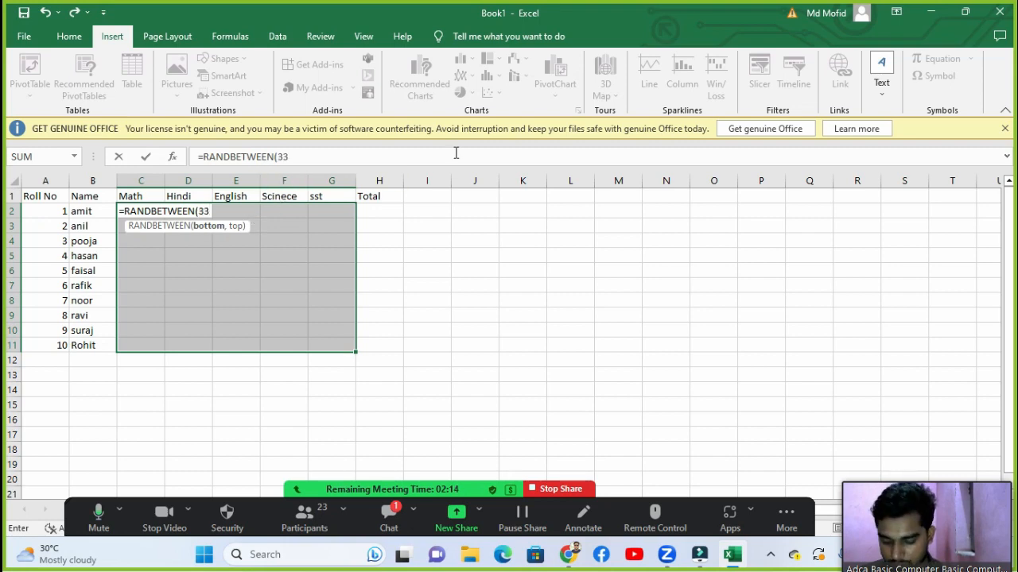
{"action": "type", "text": ",99"}
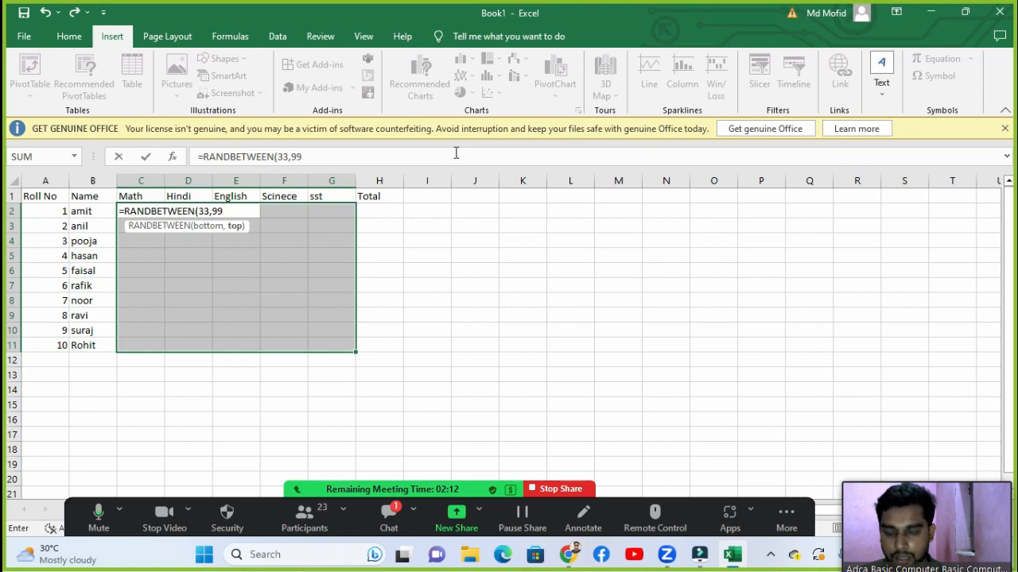
{"action": "key", "text": "ctrl+Return"}
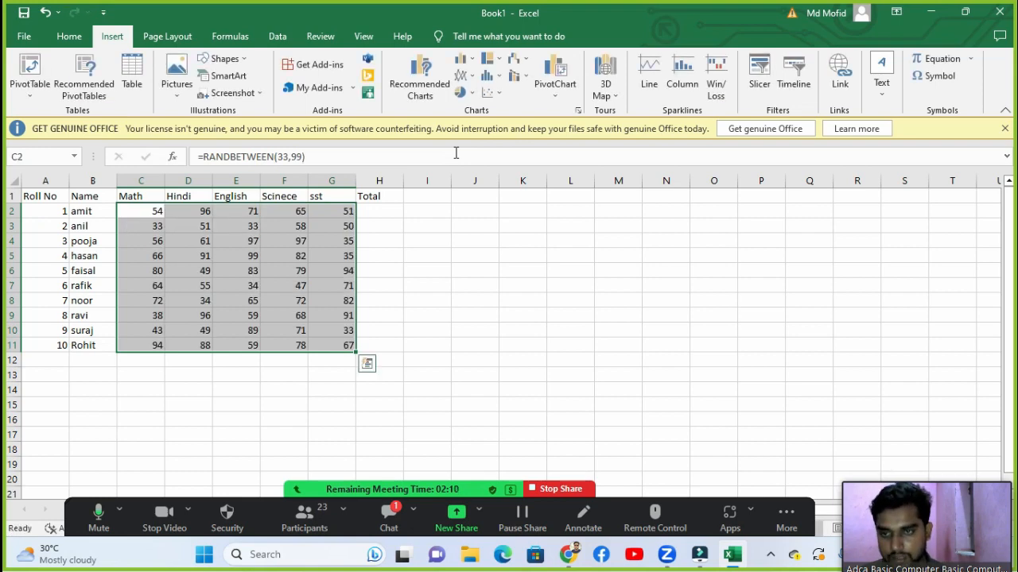
{"action": "key", "text": "F1"}
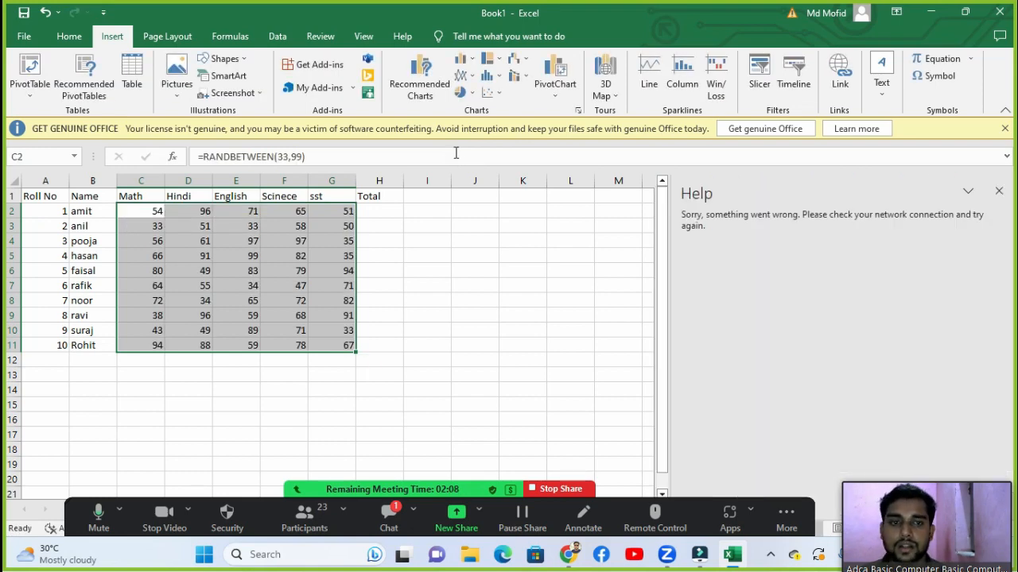
{"action": "left_click", "coordinate": [998, 192]}
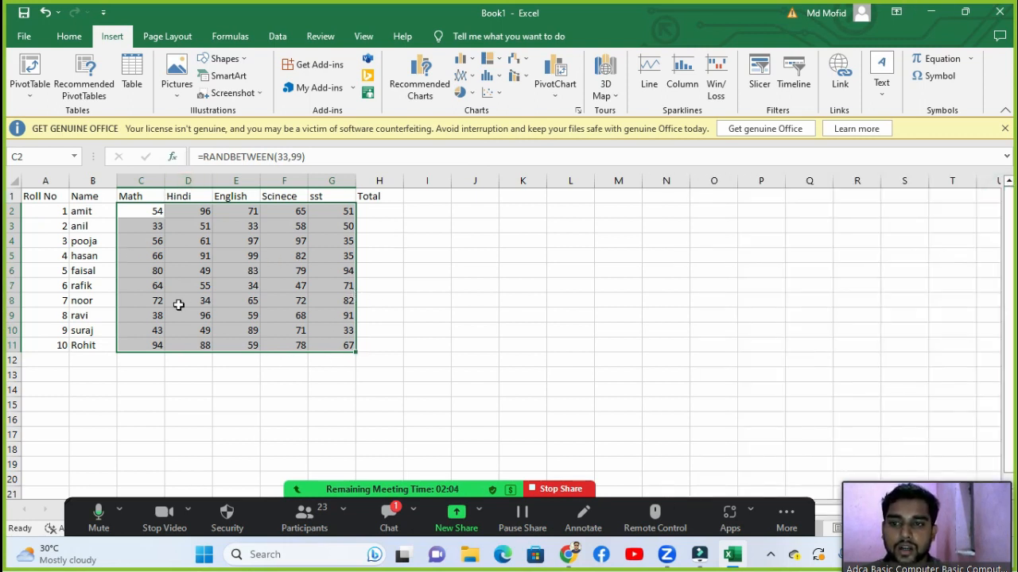
Step: Convert the random marks to fixed numbers by copying and pasting them as values
{"action": "left_click", "coordinate": [68, 37]}
{"action": "left_click", "coordinate": [48, 75]}
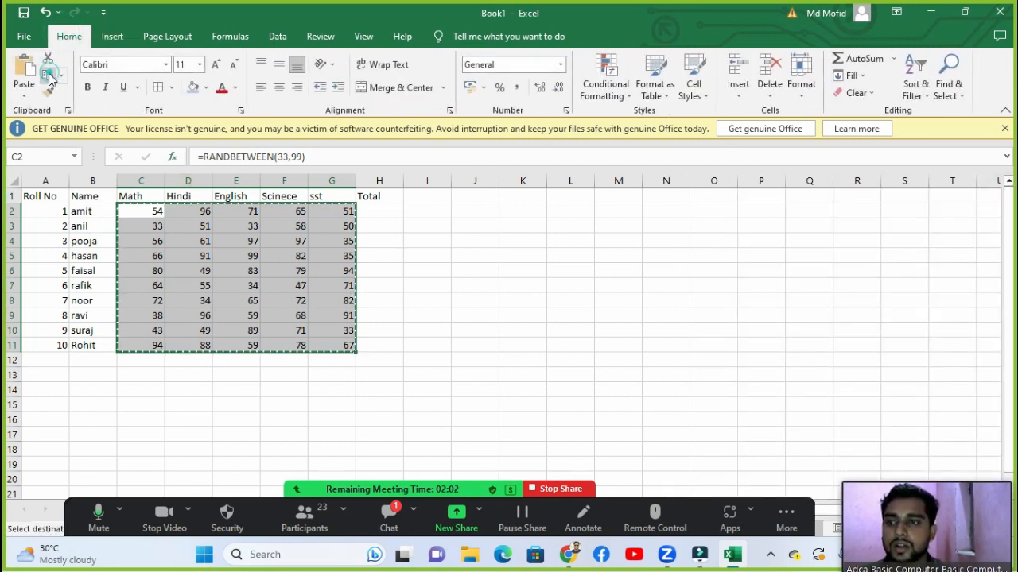
{"action": "left_click", "coordinate": [24, 94]}
{"action": "left_click", "coordinate": [45, 192]}
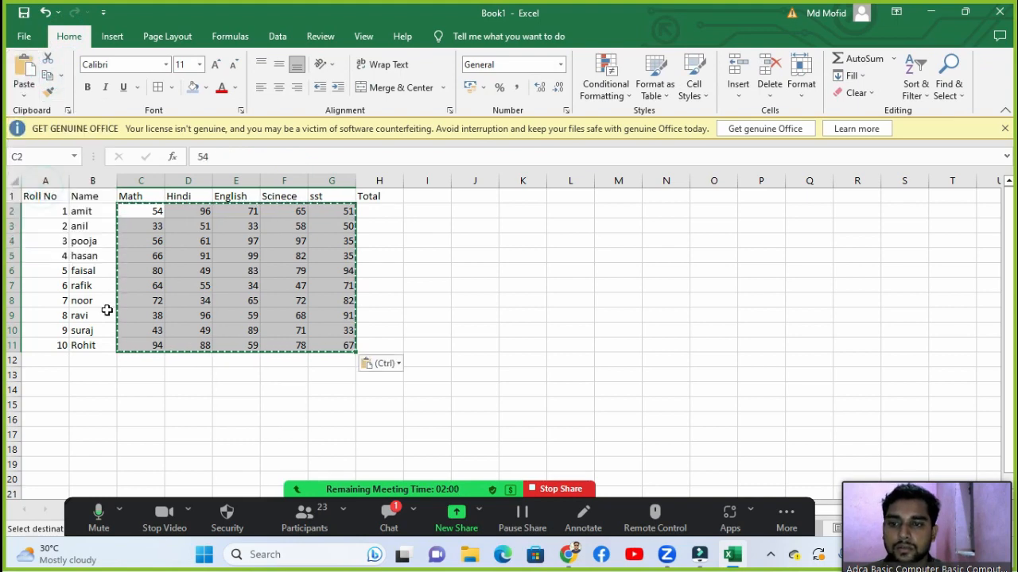
{"action": "left_click", "coordinate": [370, 283]}
{"action": "double_click", "coordinate": [371, 284]}
{"action": "left_click", "coordinate": [311, 272]}
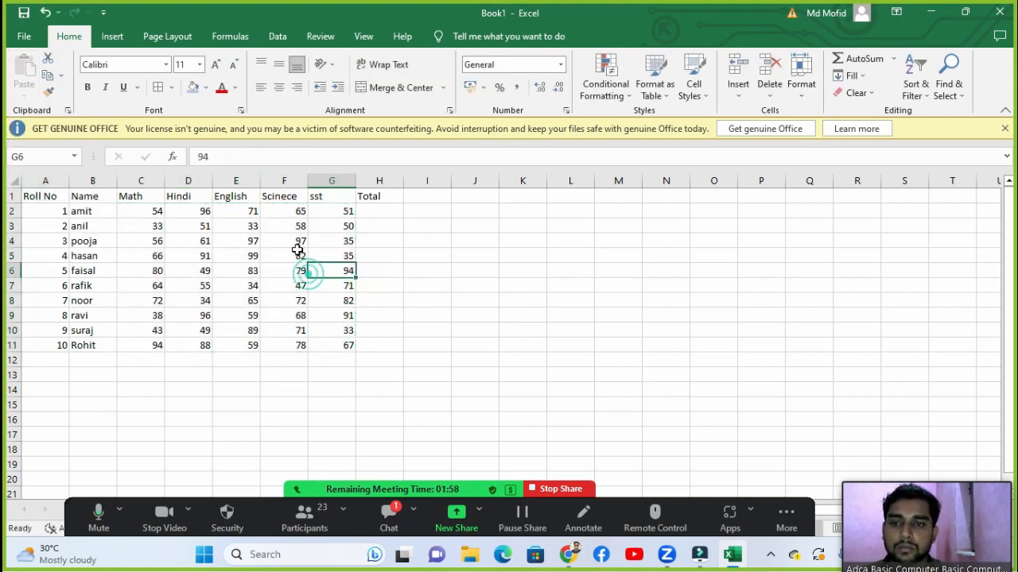
{"action": "left_click", "coordinate": [297, 238]}
{"action": "left_click", "coordinate": [427, 256]}
Step: AutoSum the first student's marks in H2 and fill the total down to H11
{"action": "left_click", "coordinate": [390, 210]}
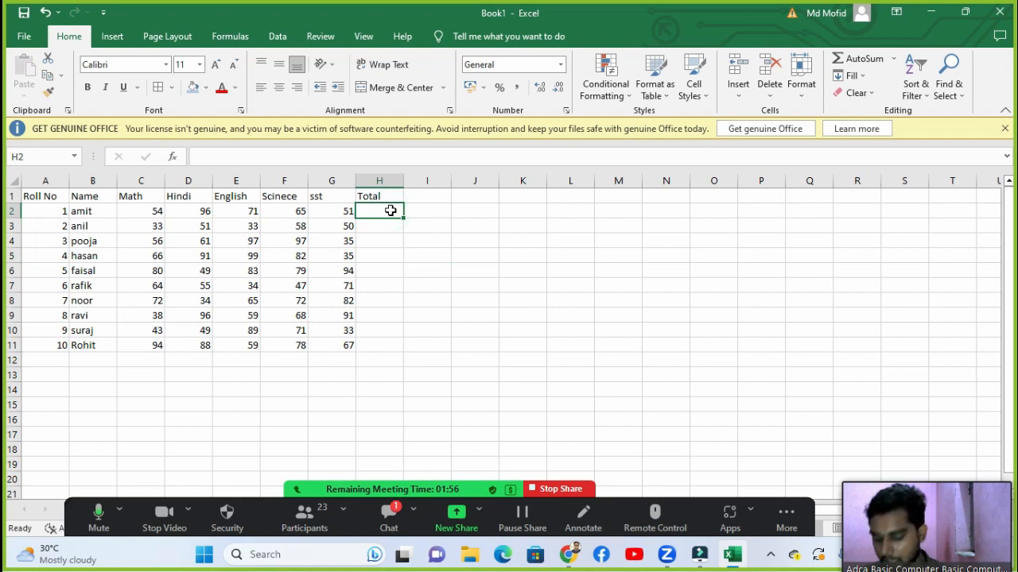
{"action": "key", "text": "alt+equal"}
{"action": "key", "text": "ctrl+Return"}
{"action": "key", "text": "shift+Down"}
{"action": "key", "text": "shift+Down"}
{"action": "key", "text": "shift+Down"}
{"action": "key", "text": "shift+Down"}
{"action": "key", "text": "shift+Down"}
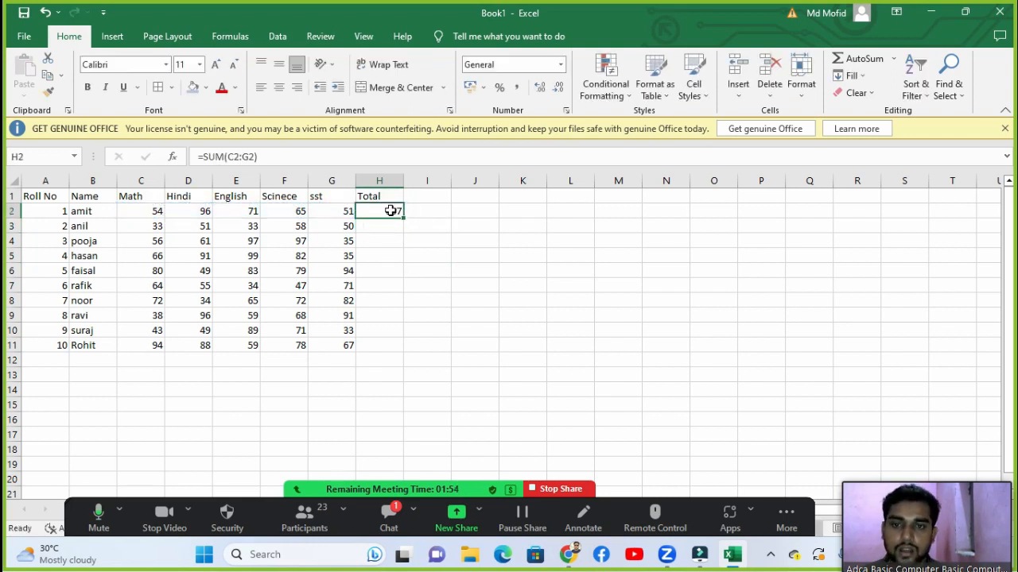
{"action": "key", "text": "shift+Down"}
{"action": "key", "text": "shift+Down"}
{"action": "key", "text": "shift+Down"}
{"action": "key", "text": "shift+Down"}
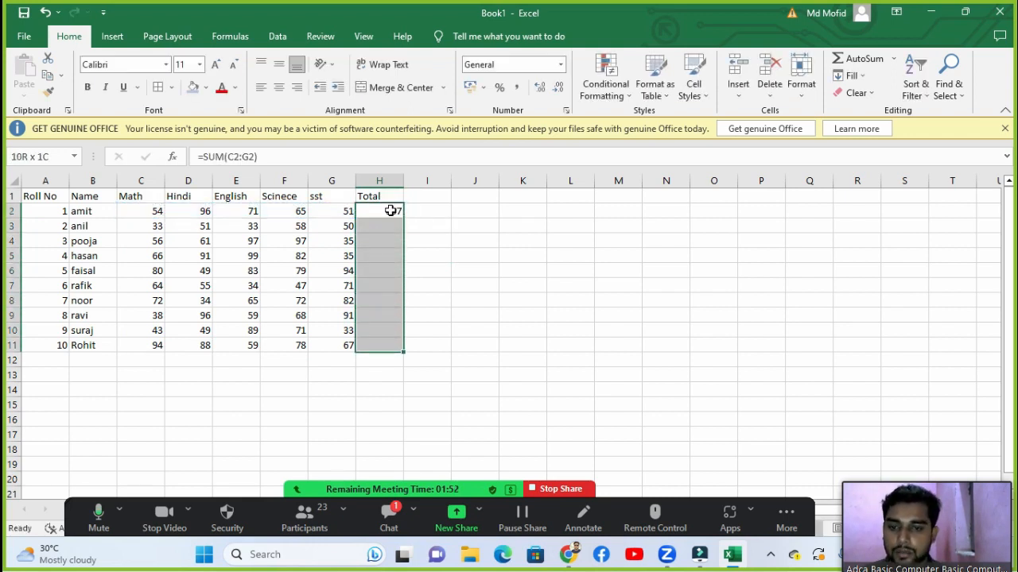
{"action": "key", "text": "ctrl+d"}
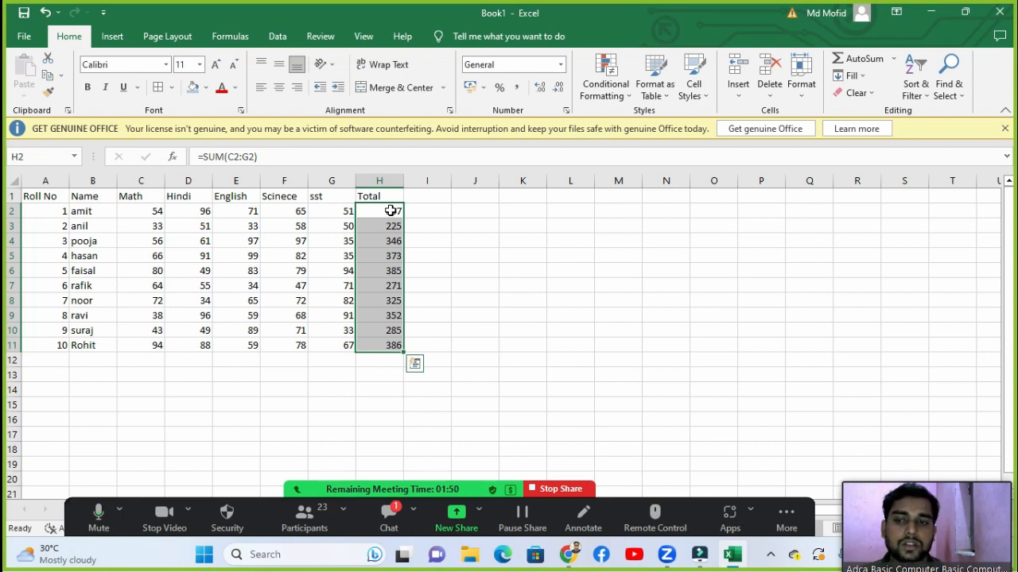
Step: Show the Insert tab and select the header row starting from Roll No in A1
{"action": "left_click", "coordinate": [12, 330]}
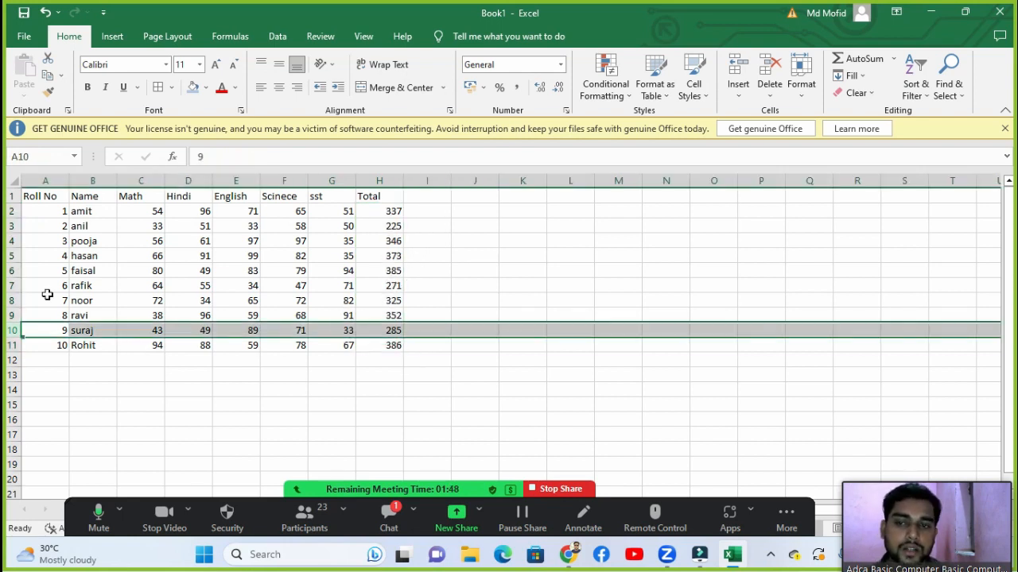
{"action": "left_click", "coordinate": [84, 270]}
{"action": "left_click", "coordinate": [88, 226]}
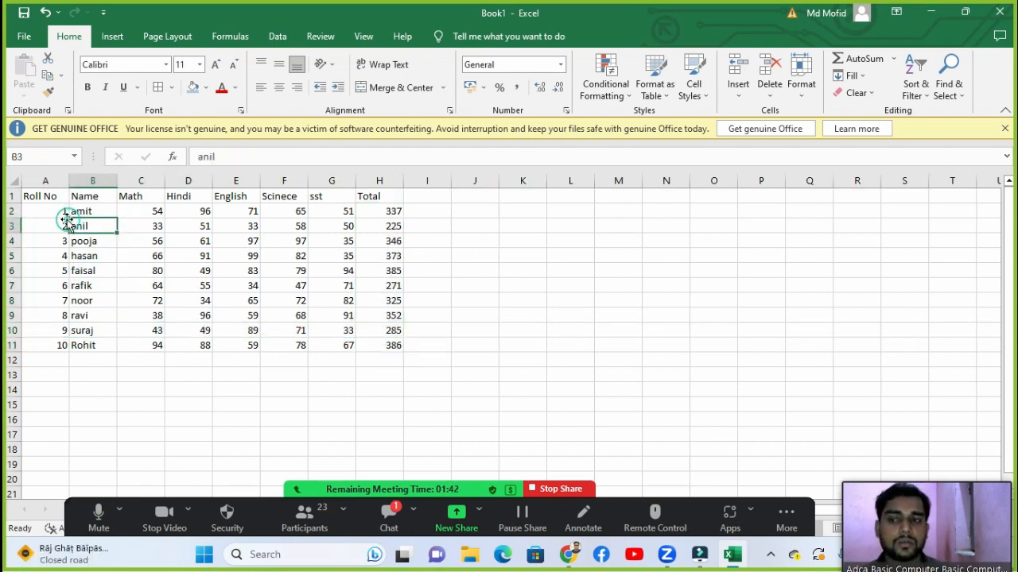
{"action": "left_click", "coordinate": [94, 256]}
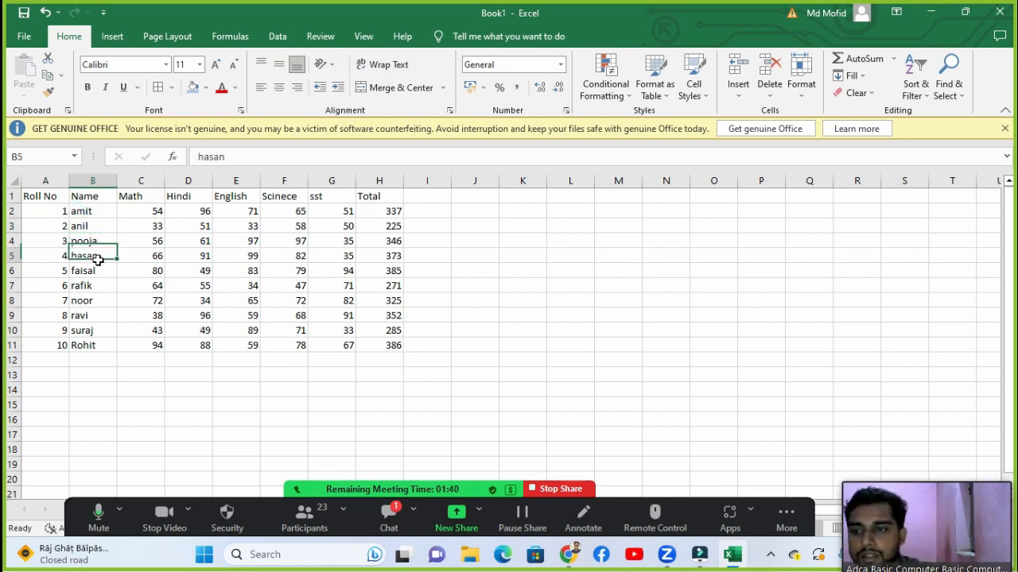
{"action": "left_click", "coordinate": [49, 198]}
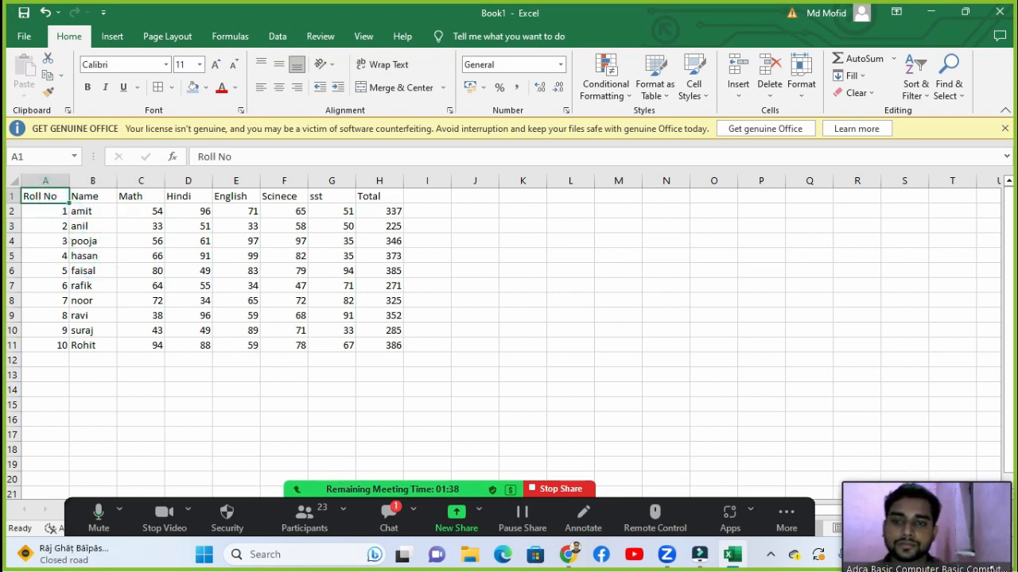
{"action": "left_click", "coordinate": [114, 38]}
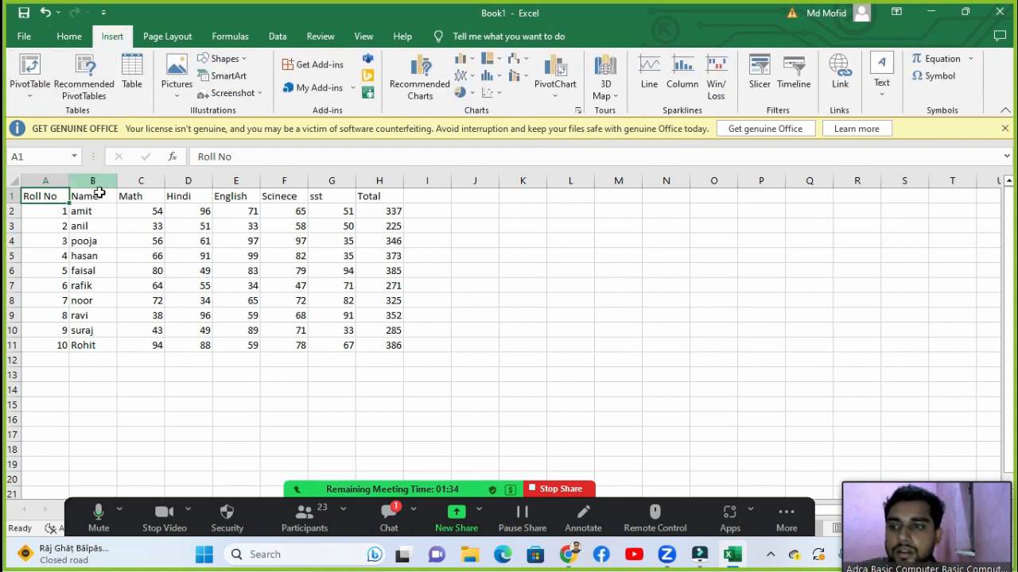
{"action": "left_click_drag", "start_coordinate": [52, 196], "coordinate": [183, 267]}
{"action": "left_click_drag", "start_coordinate": [230, 269], "coordinate": [349, 301]}
{"action": "left_click", "coordinate": [349, 301]}
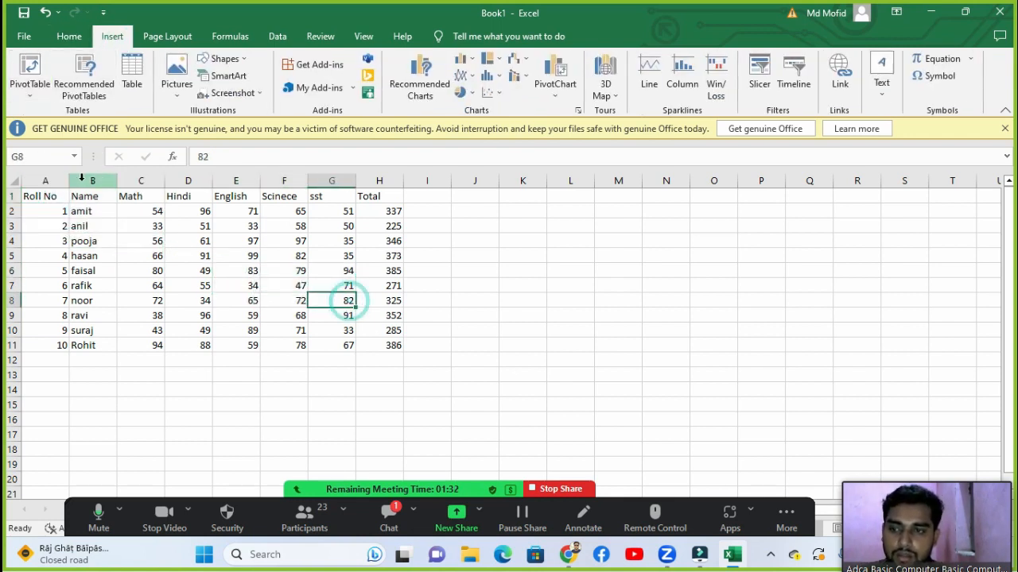
{"action": "left_click_drag", "start_coordinate": [49, 194], "coordinate": [75, 196]}
{"action": "key", "text": "shift+Right"}
{"action": "key", "text": "shift+Right"}
{"action": "key", "text": "shift+Right"}
{"action": "key", "text": "shift+Right"}
{"action": "key", "text": "shift+Right"}
{"action": "key", "text": "shift+Right"}
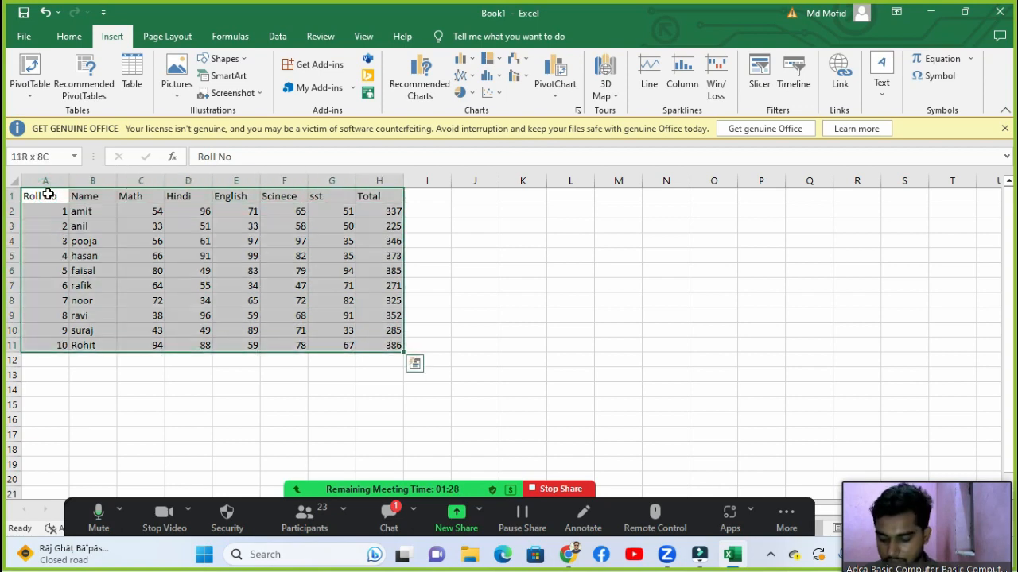
Step: Apply All Borders to every cell of the marks table A1:H11
{"action": "key", "text": "alt+h"}
{"action": "key", "text": "b"}
{"action": "key", "text": "a"}
Step: Fill the header row A1:H1 orange
{"action": "left_click", "coordinate": [48, 195]}
{"action": "key", "text": "shift+Right"}
{"action": "key", "text": "shift+Right"}
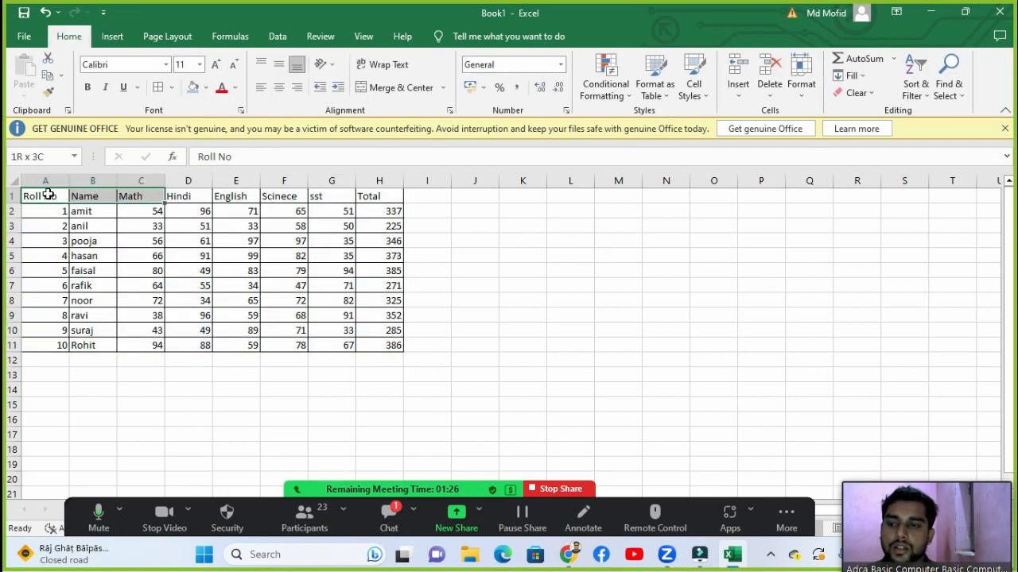
{"action": "key", "text": "shift+Right"}
{"action": "key", "text": "shift+Right"}
{"action": "key", "text": "shift+Right"}
{"action": "key", "text": "shift+Right"}
{"action": "key", "text": "shift+Right"}
{"action": "key", "text": "alt+h"}
{"action": "key", "text": "h"}
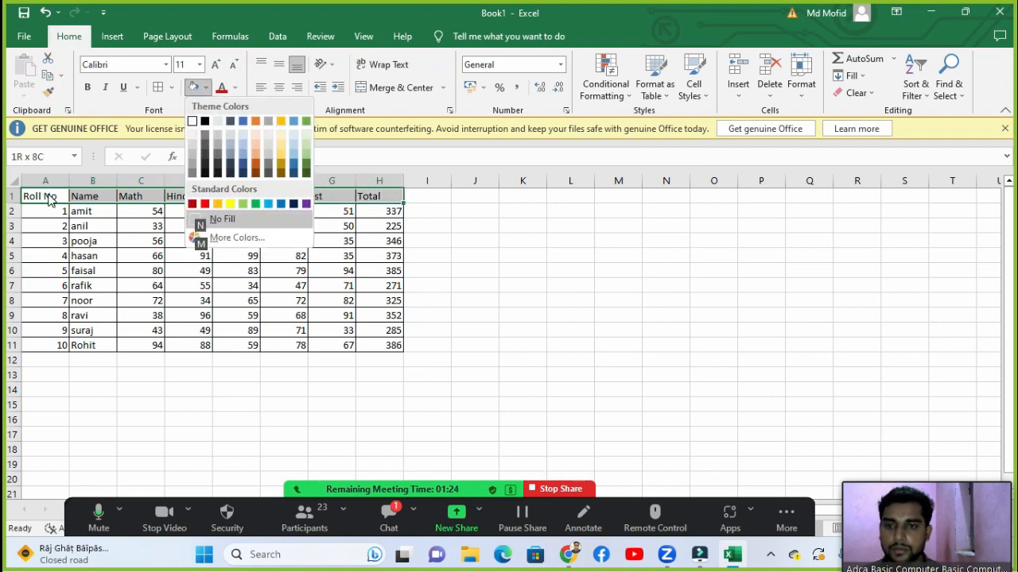
{"action": "key", "text": "Down"}
{"action": "key", "text": "Down"}
{"action": "key", "text": "Down"}
{"action": "key", "text": "Down"}
{"action": "key", "text": "Down"}
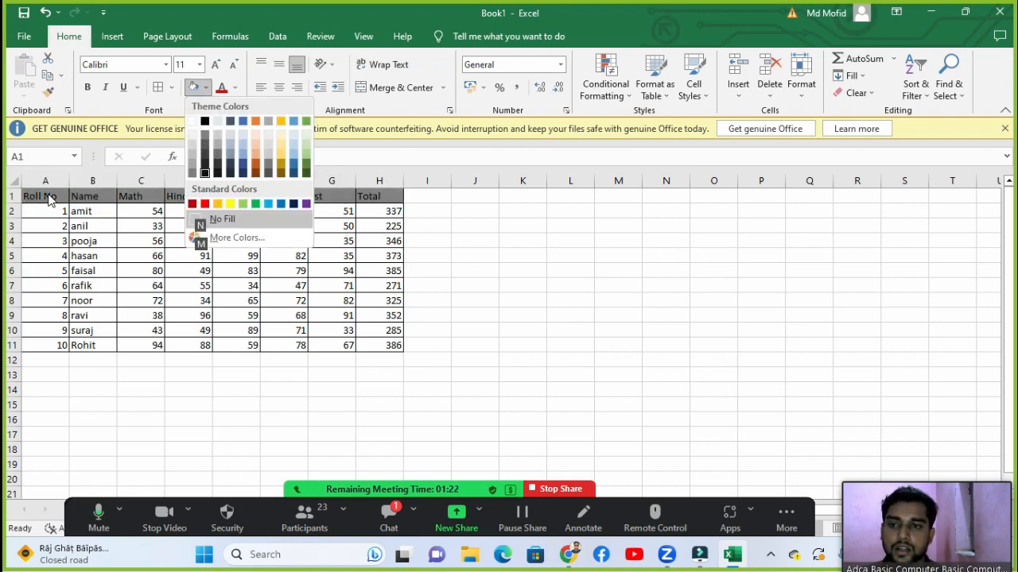
{"action": "key", "text": "Right"}
{"action": "key", "text": "Return"}
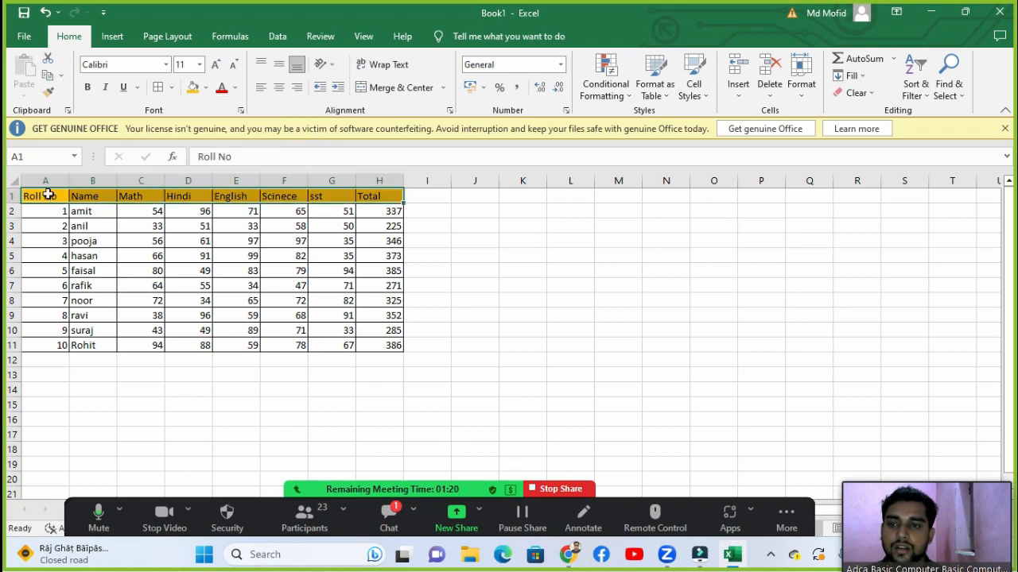
Step: Fill the student data rows A2:H11 green
{"action": "key", "text": "Down"}
{"action": "key", "text": "shift+Right"}
{"action": "key", "text": "shift+Right"}
{"action": "key", "text": "shift+Right"}
{"action": "key", "text": "shift+Right"}
{"action": "key", "text": "shift+Right"}
{"action": "key", "text": "shift+Right"}
{"action": "key", "text": "shift+Right"}
{"action": "key", "text": "shift+Down"}
{"action": "key", "text": "shift+Down"}
{"action": "key", "text": "shift+Down"}
{"action": "key", "text": "shift+Down"}
{"action": "key", "text": "shift+Down"}
{"action": "key", "text": "shift+Down"}
{"action": "key", "text": "shift+Down"}
{"action": "key", "text": "shift+Down"}
{"action": "key", "text": "shift+Down"}
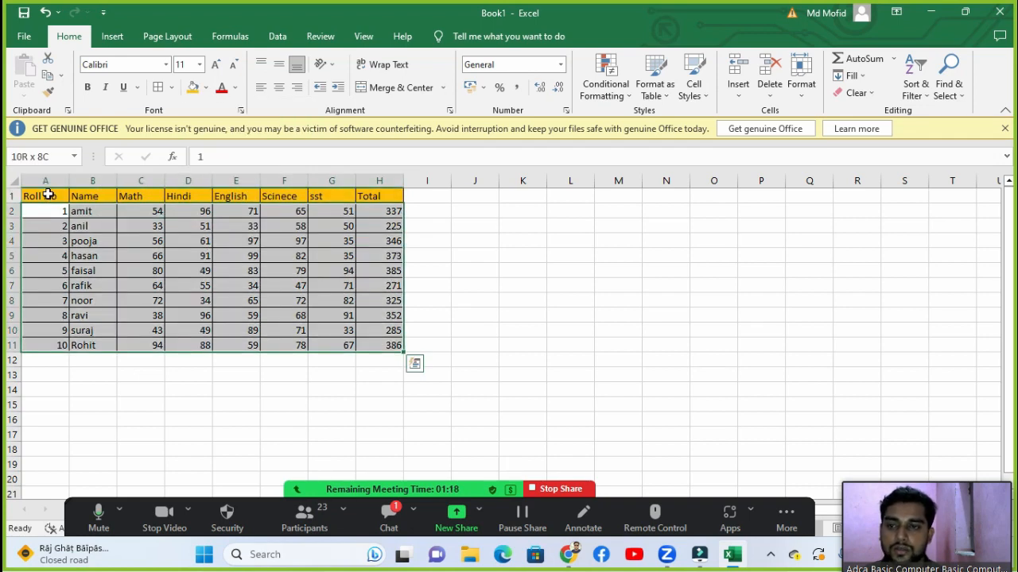
{"action": "key", "text": "alt"}
{"action": "key", "text": "h"}
{"action": "key", "text": "h"}
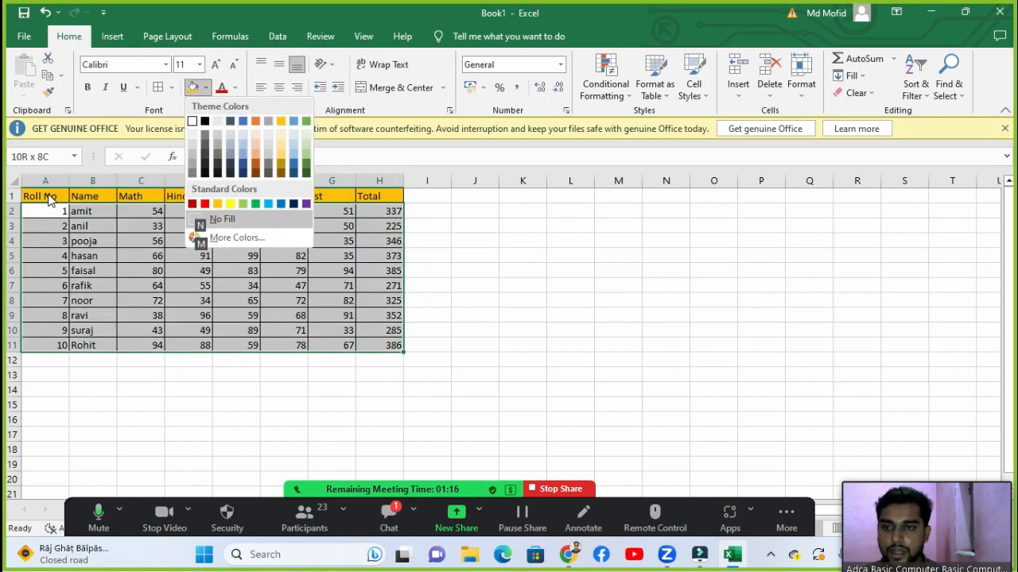
{"action": "key", "text": "Up"}
{"action": "key", "text": "Right"}
{"action": "key", "text": "Right"}
{"action": "key", "text": "Down"}
{"action": "key", "text": "Down"}
{"action": "key", "text": "Right"}
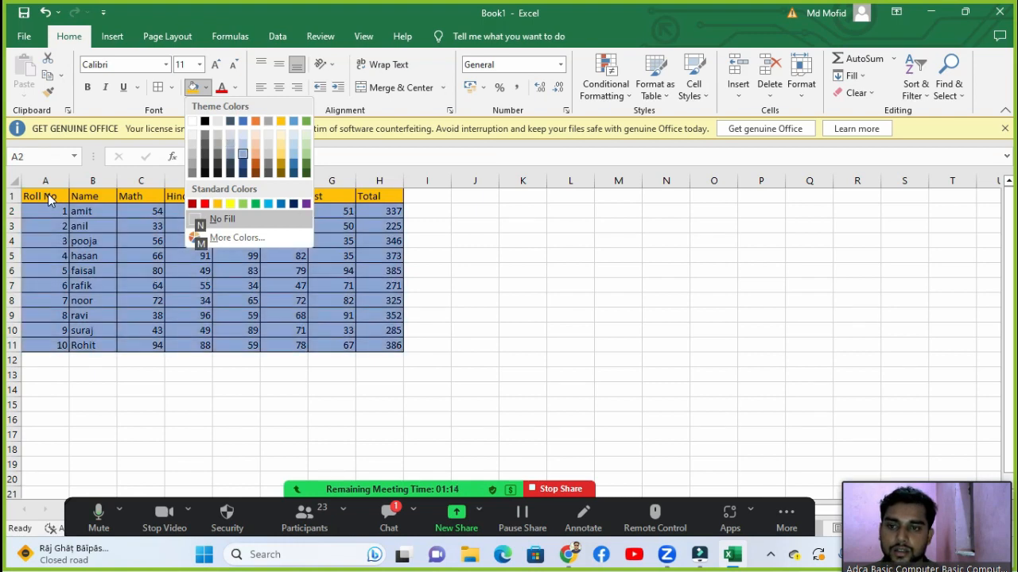
{"action": "key", "text": "Right"}
{"action": "key", "text": "Right"}
{"action": "key", "text": "Right"}
{"action": "key", "text": "Right"}
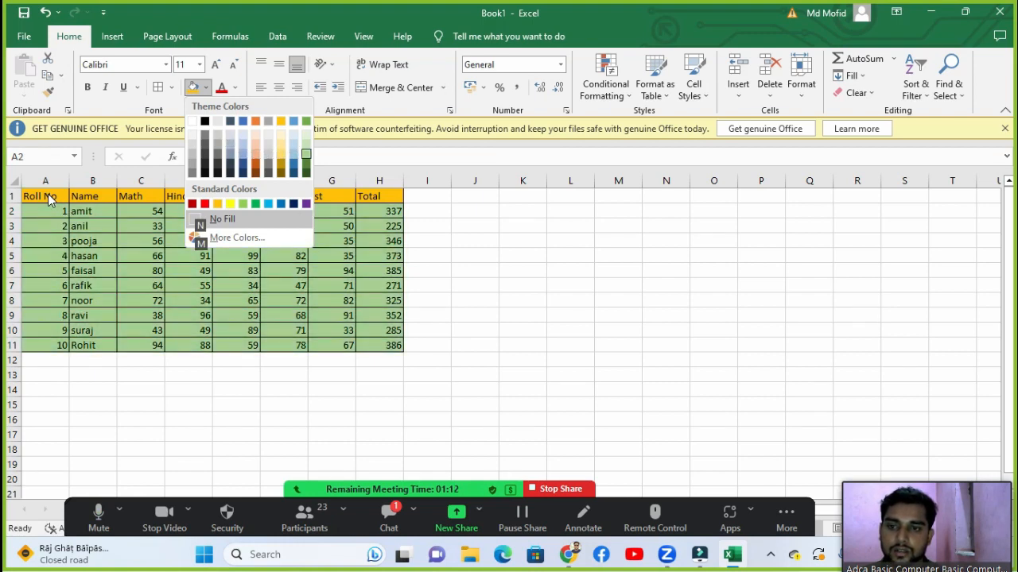
{"action": "key", "text": "Return"}
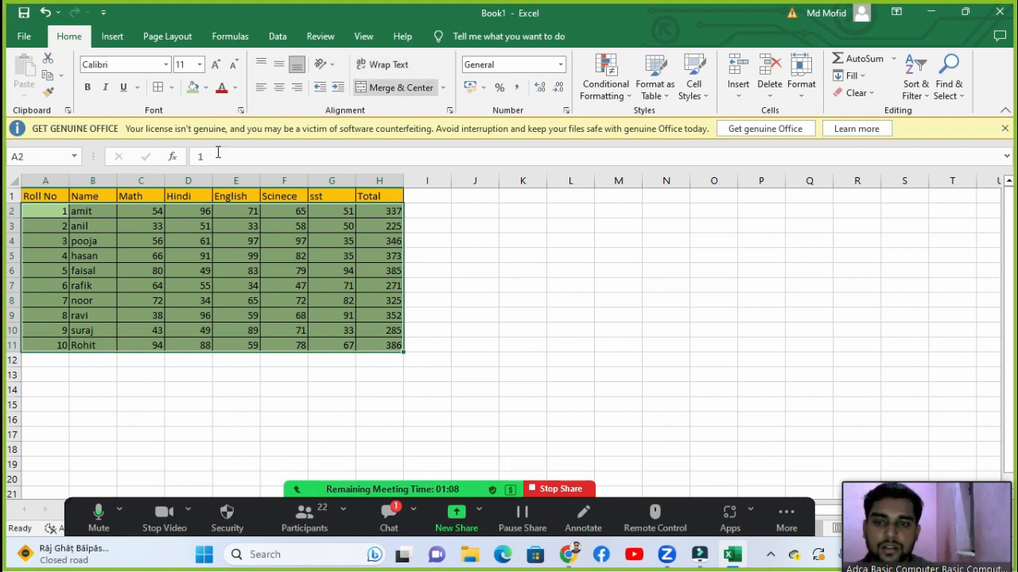
Step: Deselect the table, bring up the Insert options, and reselect the marks table A1:H11
{"action": "left_click", "coordinate": [480, 449]}
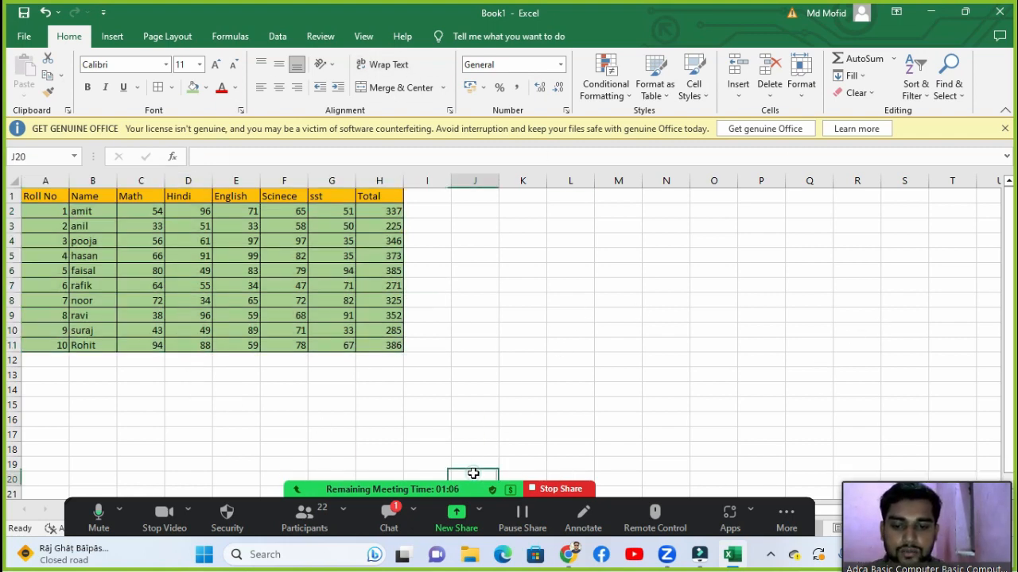
{"action": "left_click", "coordinate": [112, 40]}
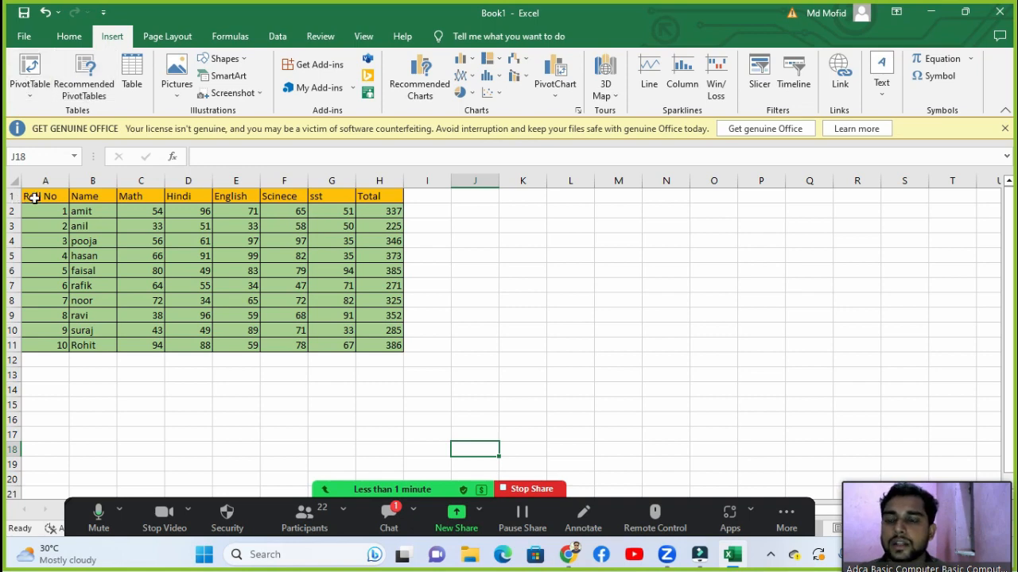
{"action": "left_click_drag", "start_coordinate": [34, 199], "coordinate": [359, 347]}
Step: Insert a PivotTable from Sheet2!$A$1:$H$11 onto a new worksheet, Sheet3
{"action": "left_click", "coordinate": [361, 347]}
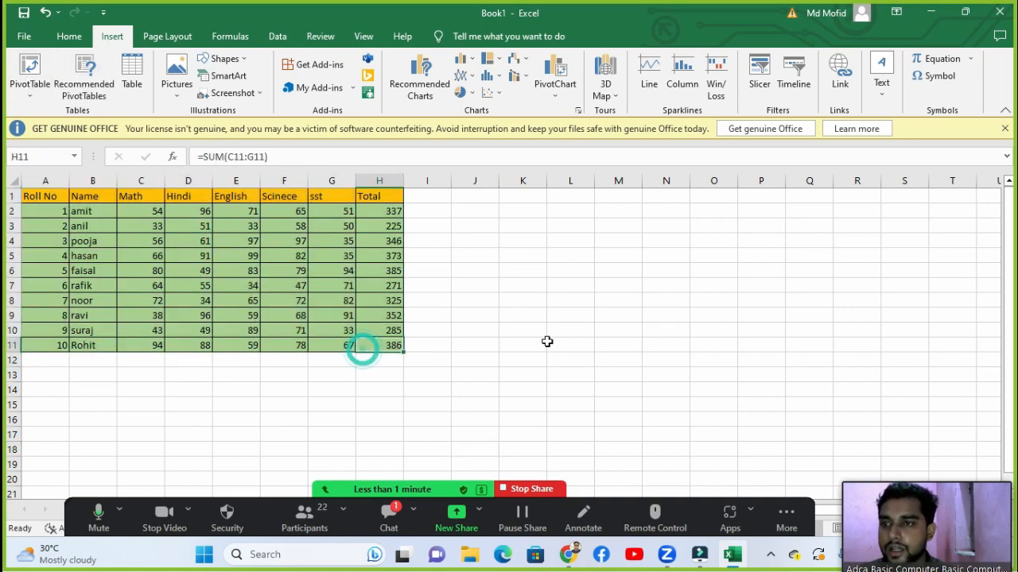
{"action": "left_click", "coordinate": [29, 72]}
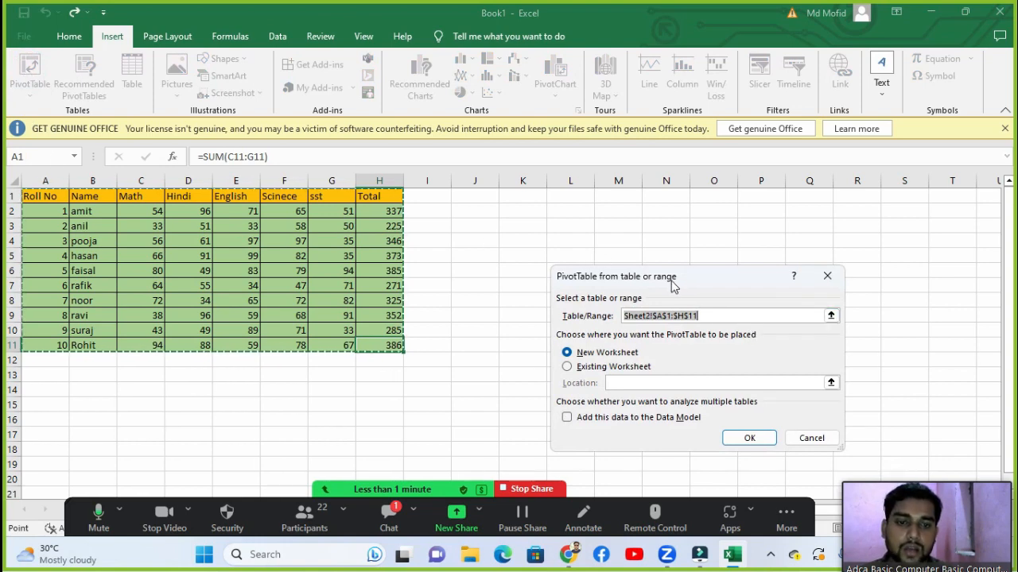
{"action": "left_click_drag", "start_coordinate": [672, 286], "coordinate": [663, 215]}
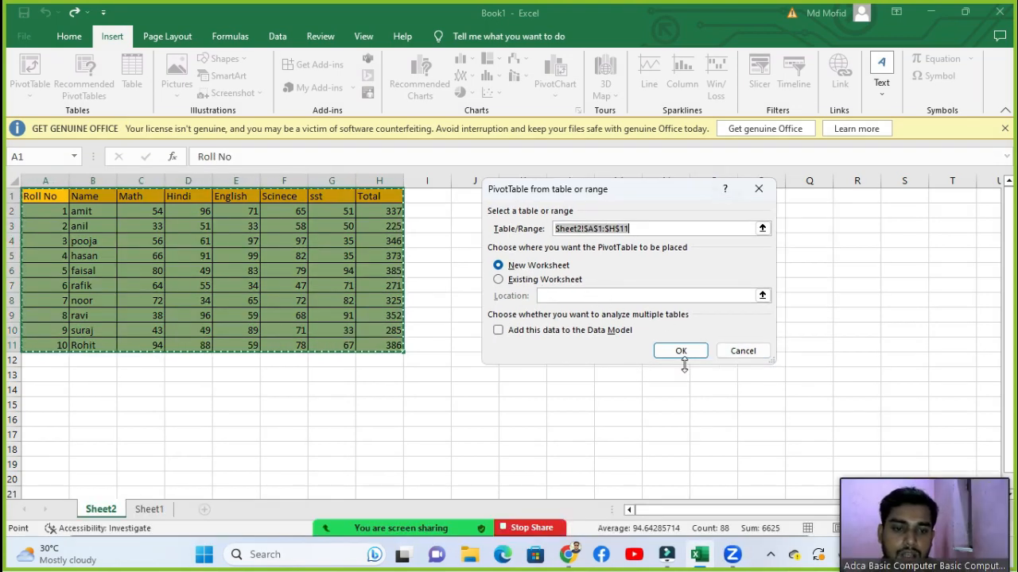
{"action": "left_click", "coordinate": [300, 453]}
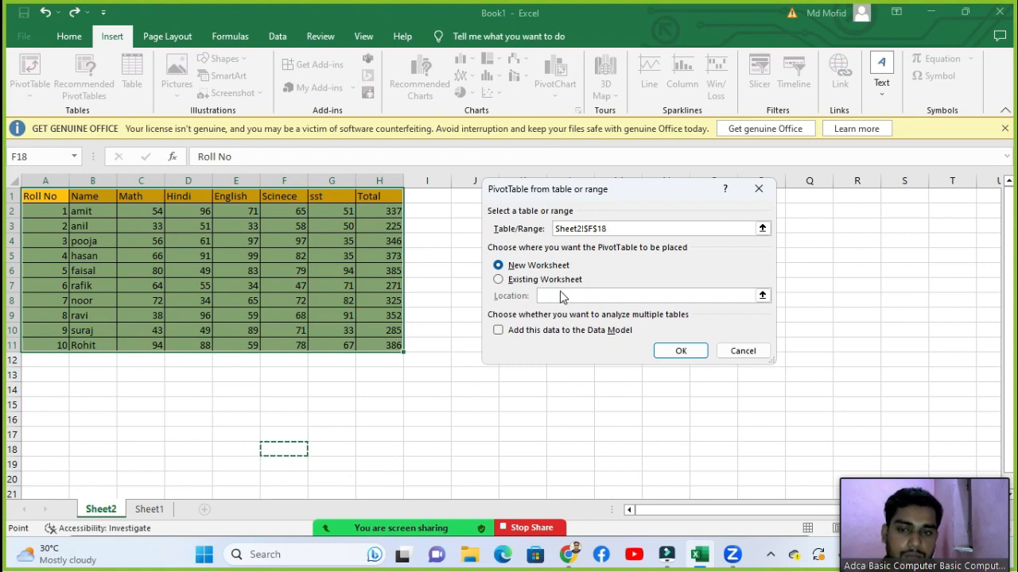
{"action": "key", "text": "Escape"}
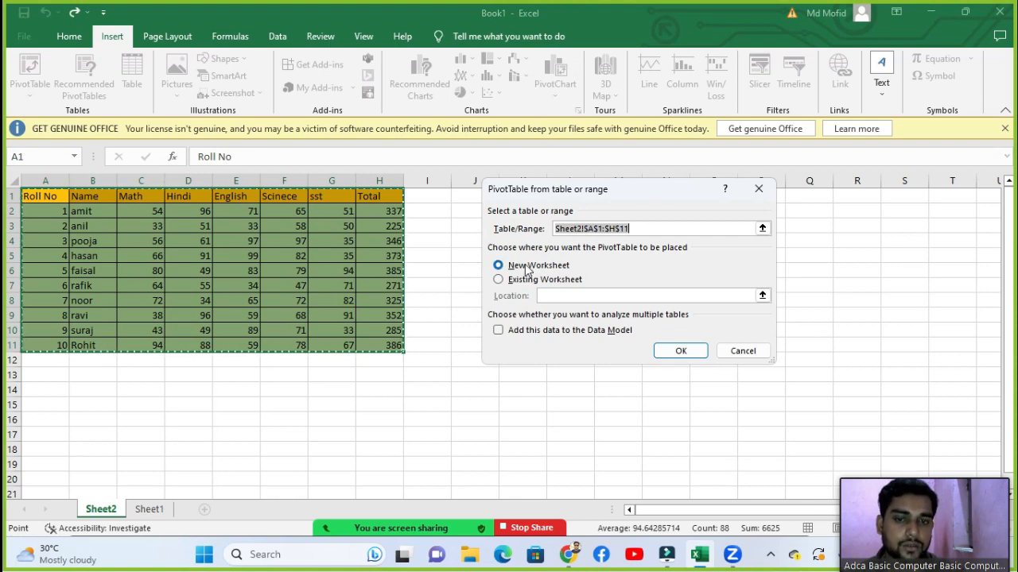
{"action": "left_click", "coordinate": [681, 353]}
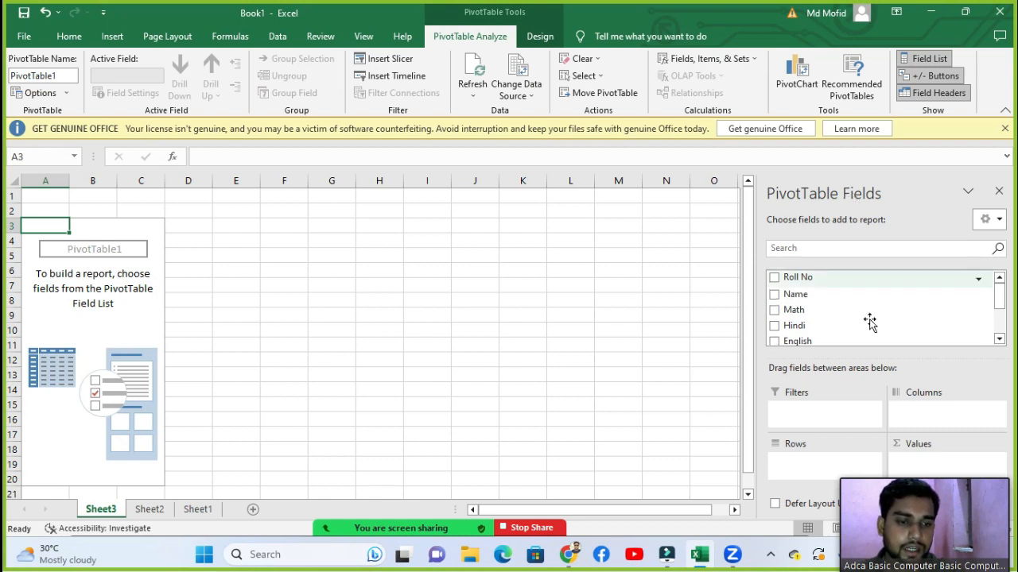
Step: Put Roll No in the PivotTable Rows area to list roll numbers 1 to 10
{"action": "mouse_move", "coordinate": [921, 480]}
{"action": "left_click_drag", "start_coordinate": [934, 472], "coordinate": [673, 479]}
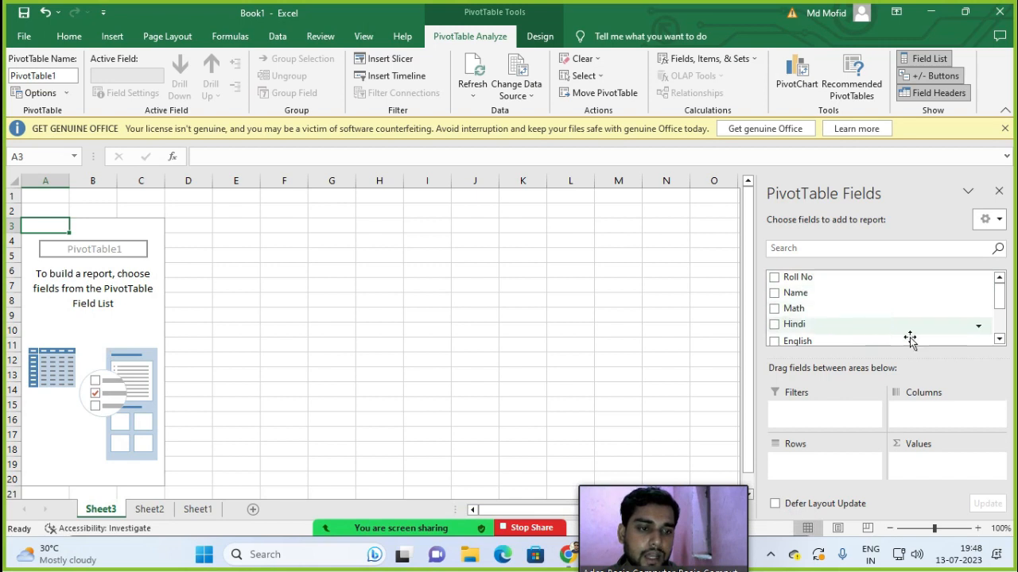
{"action": "mouse_move", "coordinate": [1000, 300]}
{"action": "left_mouse_down"}
{"action": "mouse_move", "coordinate": [1001, 323]}
{"action": "mouse_move", "coordinate": [1006, 280]}
{"action": "mouse_move", "coordinate": [1000, 333]}
{"action": "mouse_move", "coordinate": [1001, 300]}
{"action": "left_mouse_up"}
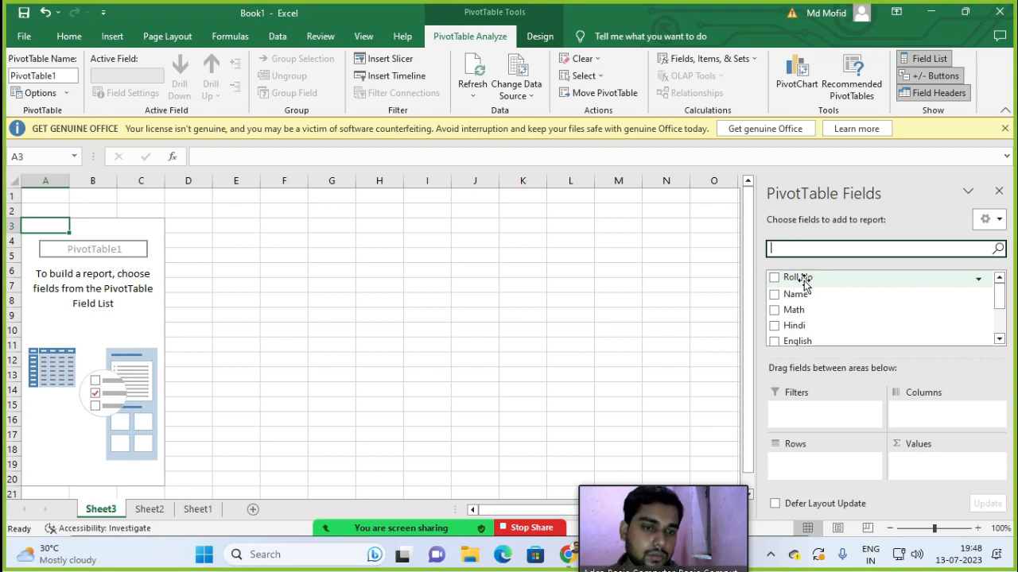
{"action": "left_click_drag", "start_coordinate": [804, 281], "coordinate": [910, 414]}
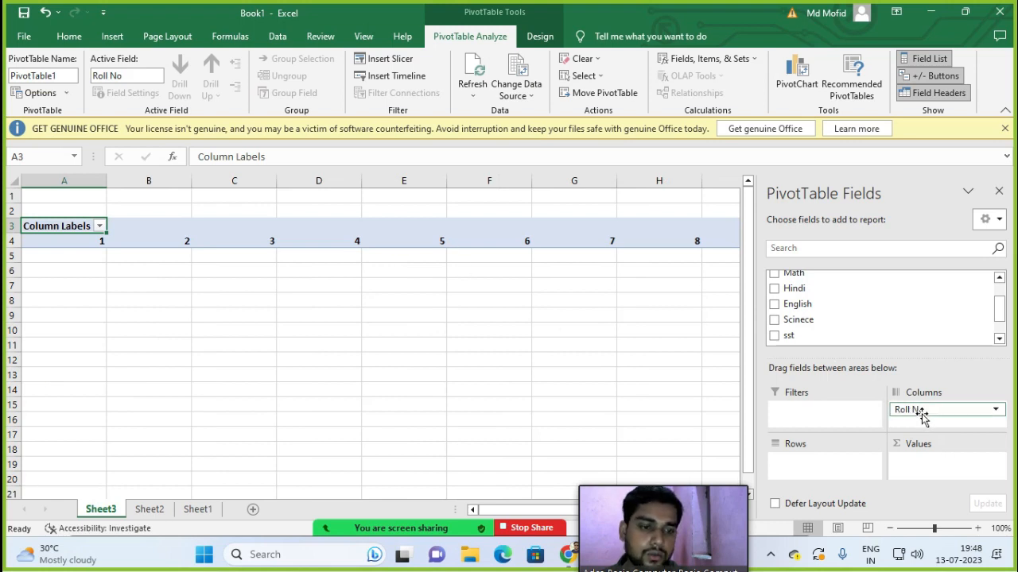
{"action": "left_click_drag", "start_coordinate": [920, 414], "coordinate": [820, 469]}
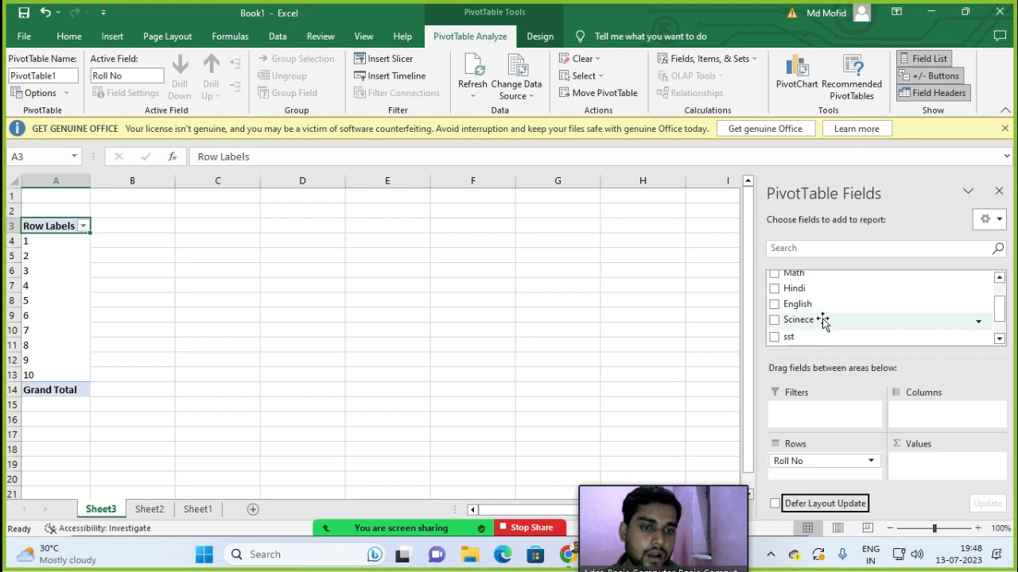
{"action": "scroll", "coordinate": [822, 320], "scroll_direction": "up", "scroll_amount": 2}
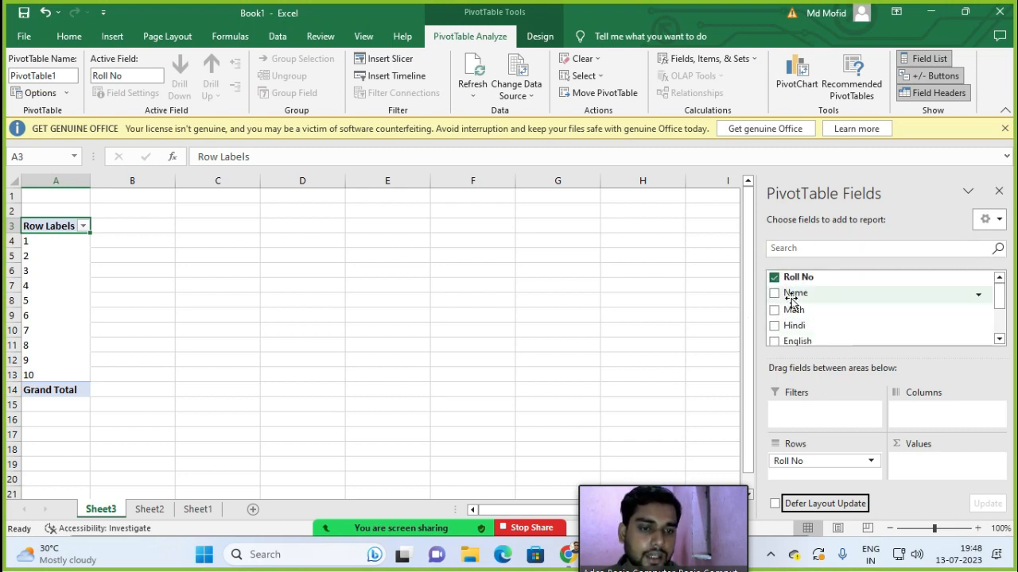
Step: Add the Name field to the pivot Rows beneath Roll No
{"action": "left_click_drag", "start_coordinate": [794, 295], "coordinate": [803, 479]}
{"action": "left_click", "coordinate": [803, 476]}
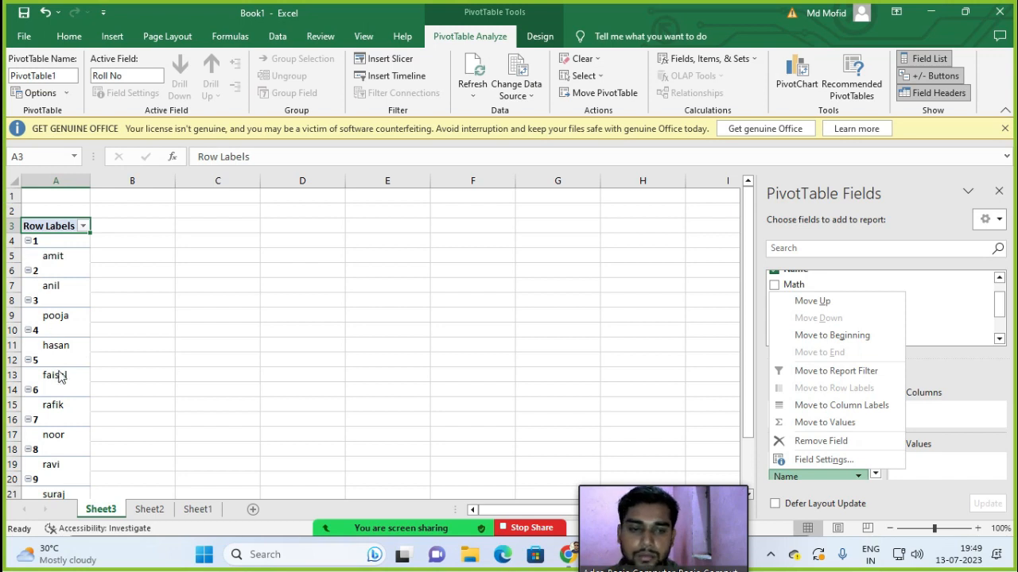
{"action": "left_click", "coordinate": [898, 186]}
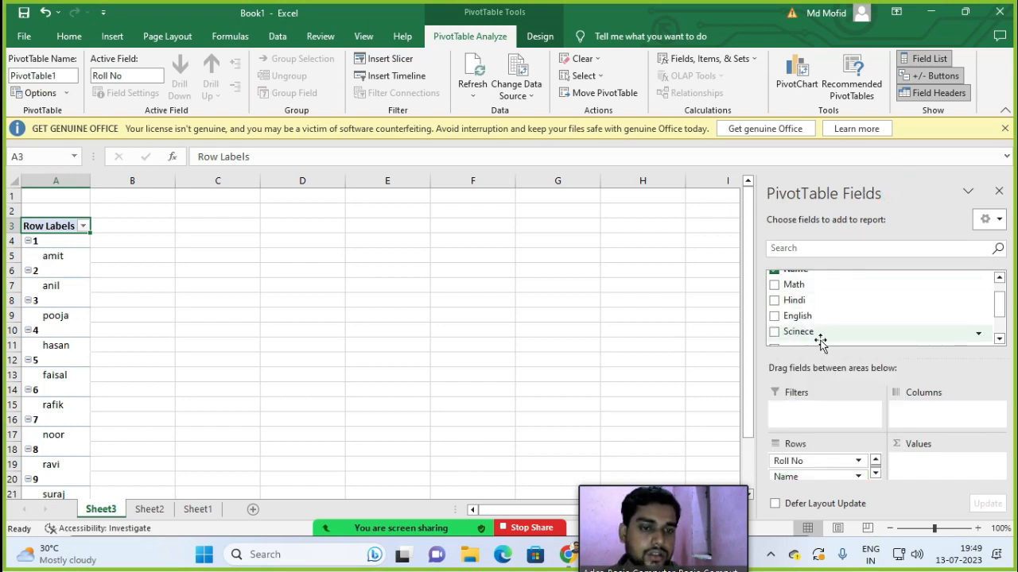
Step: Add Total to the Values area as Sum of Total
{"action": "scroll", "coordinate": [822, 334], "scroll_direction": "down", "scroll_amount": 3}
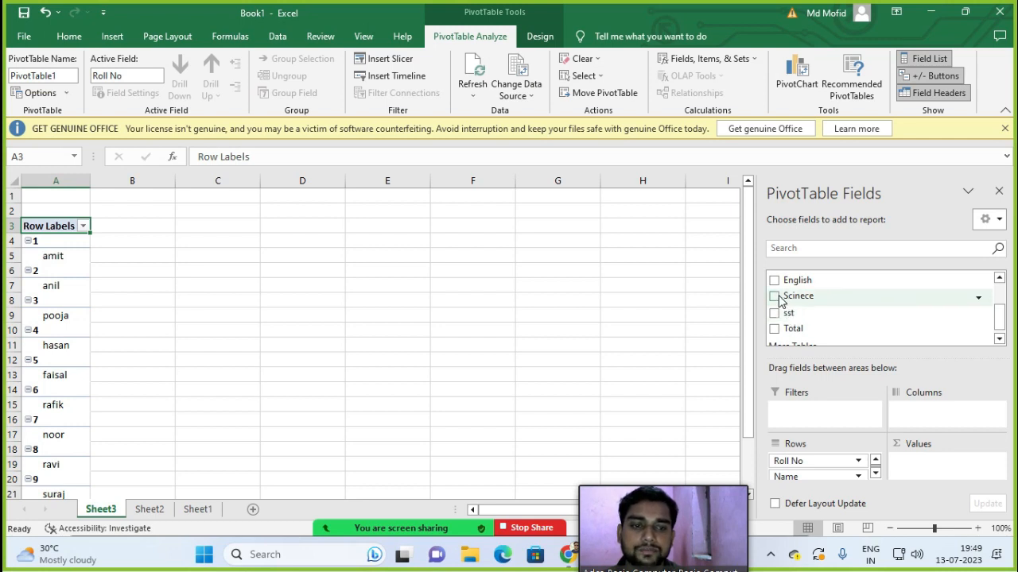
{"action": "scroll", "coordinate": [775, 324], "scroll_direction": "down", "scroll_amount": 1}
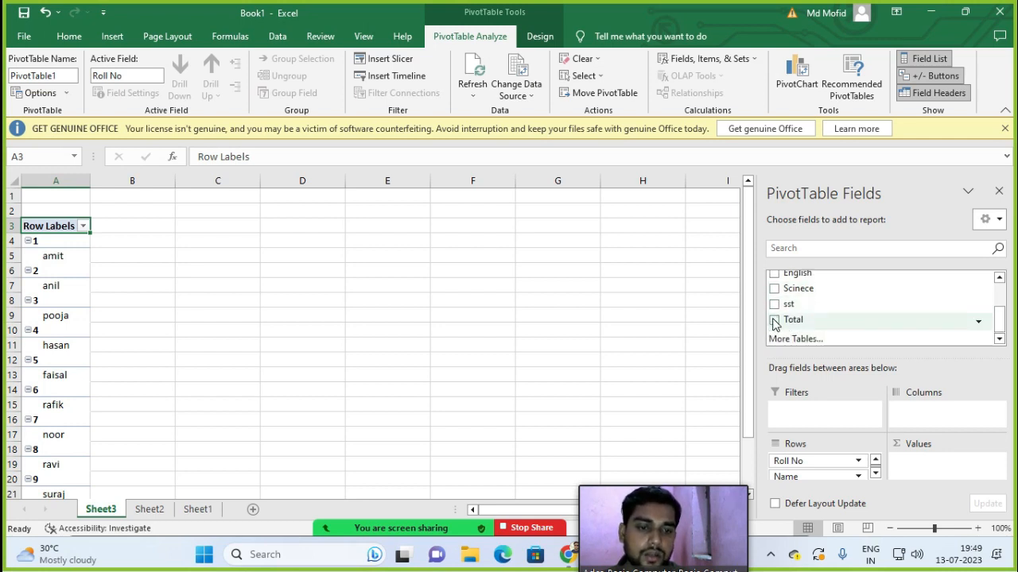
{"action": "left_click_drag", "start_coordinate": [775, 324], "coordinate": [938, 477]}
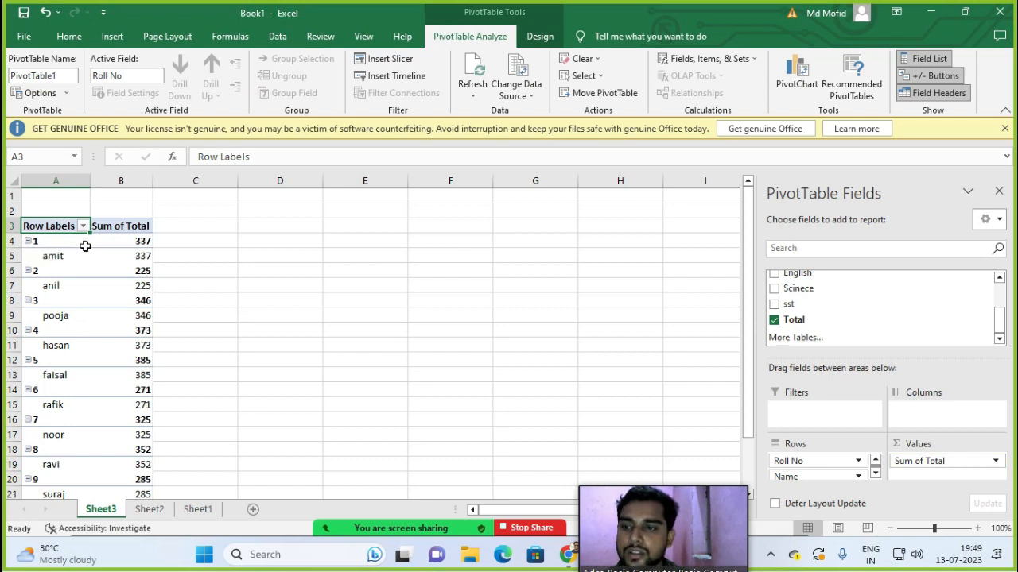
{"action": "left_click", "coordinate": [131, 242]}
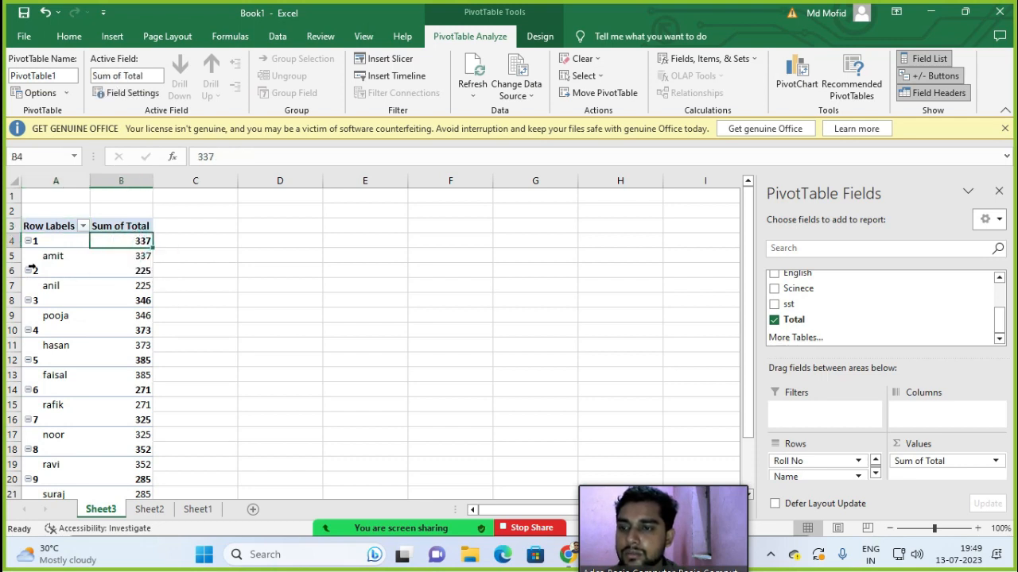
{"action": "left_click", "coordinate": [140, 271]}
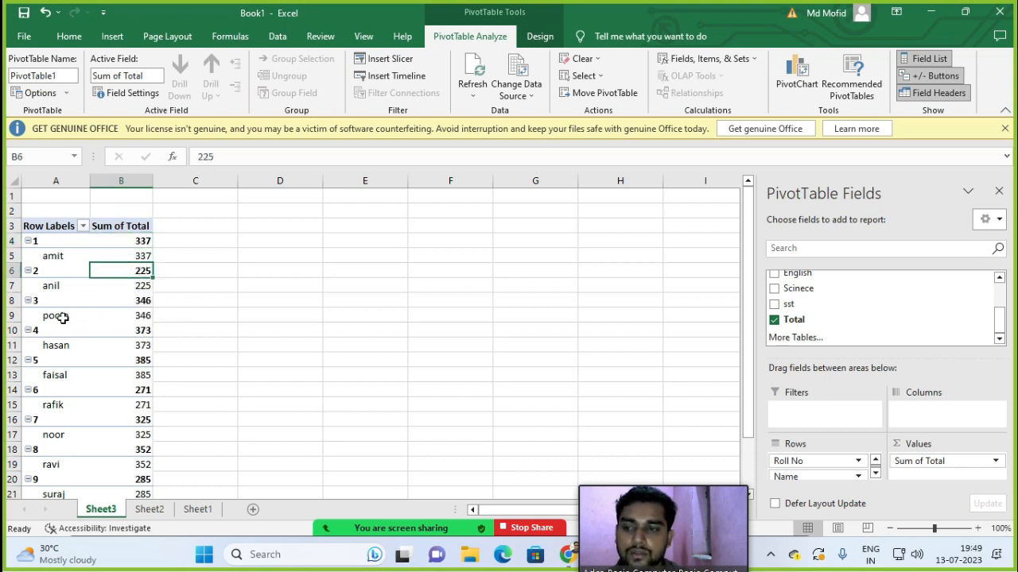
{"action": "left_click", "coordinate": [134, 305]}
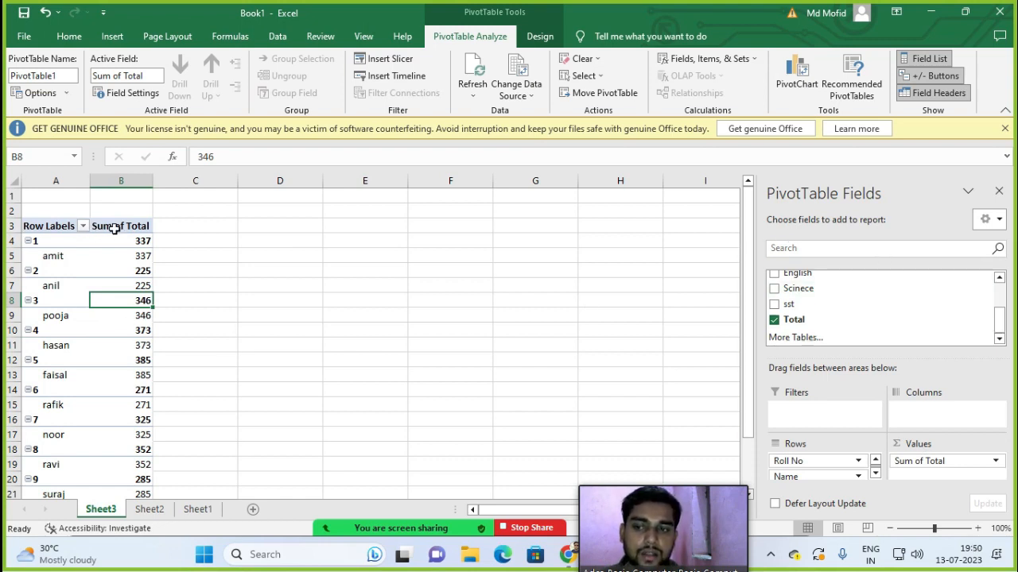
{"action": "mouse_move", "coordinate": [138, 296]}
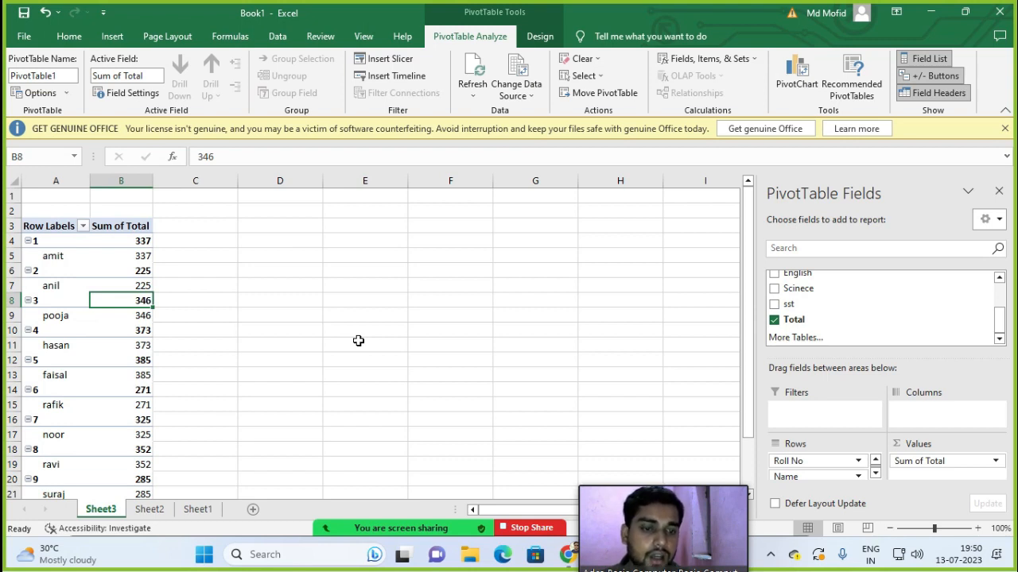
{"action": "scroll", "coordinate": [787, 306], "scroll_direction": "up", "scroll_amount": 2}
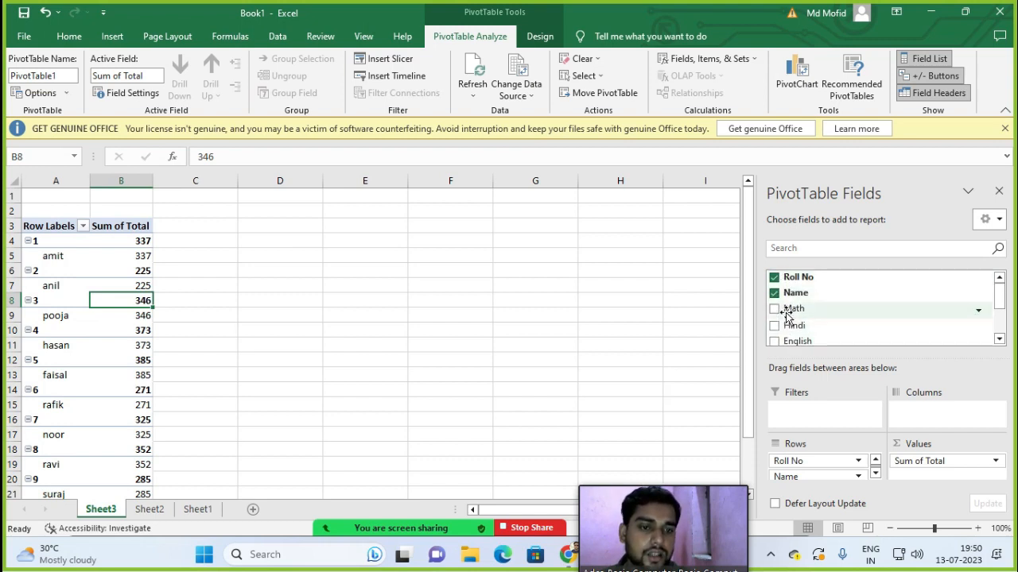
Step: Add Math and Hindi to the Values area, placing Sum of Math before Sum of Total
{"action": "mouse_move", "coordinate": [785, 315]}
{"action": "left_mouse_down"}
{"action": "mouse_move", "coordinate": [866, 432]}
{"action": "mouse_move", "coordinate": [922, 469]}
{"action": "mouse_move", "coordinate": [914, 477]}
{"action": "left_mouse_up"}
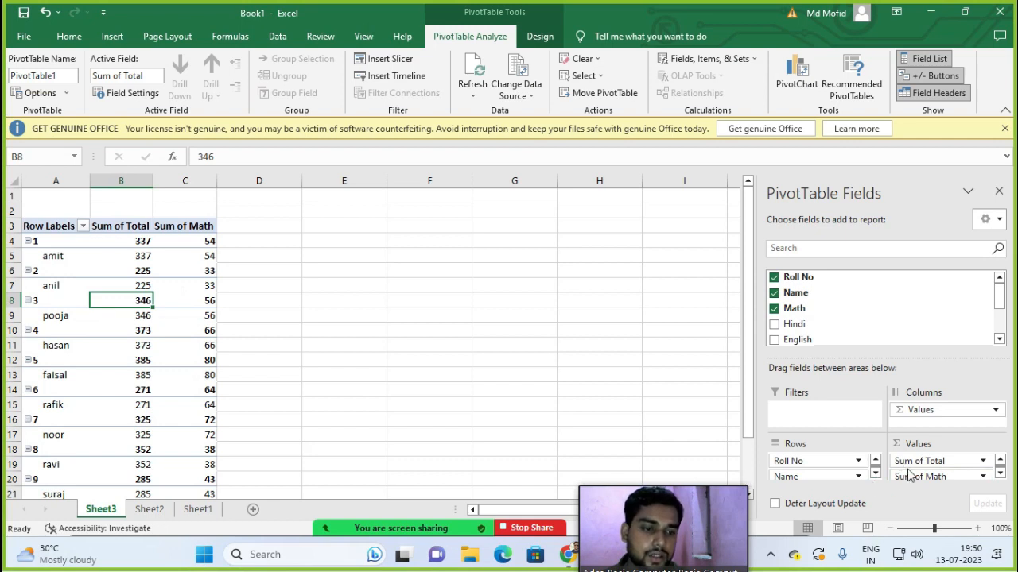
{"action": "left_click_drag", "start_coordinate": [912, 468], "coordinate": [913, 481]}
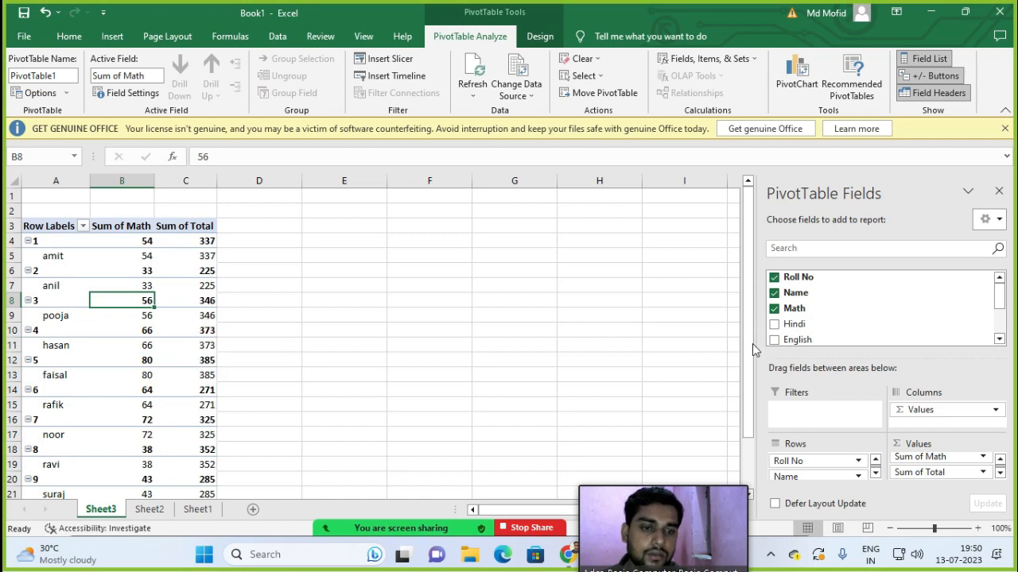
{"action": "left_click_drag", "start_coordinate": [795, 325], "coordinate": [907, 459]}
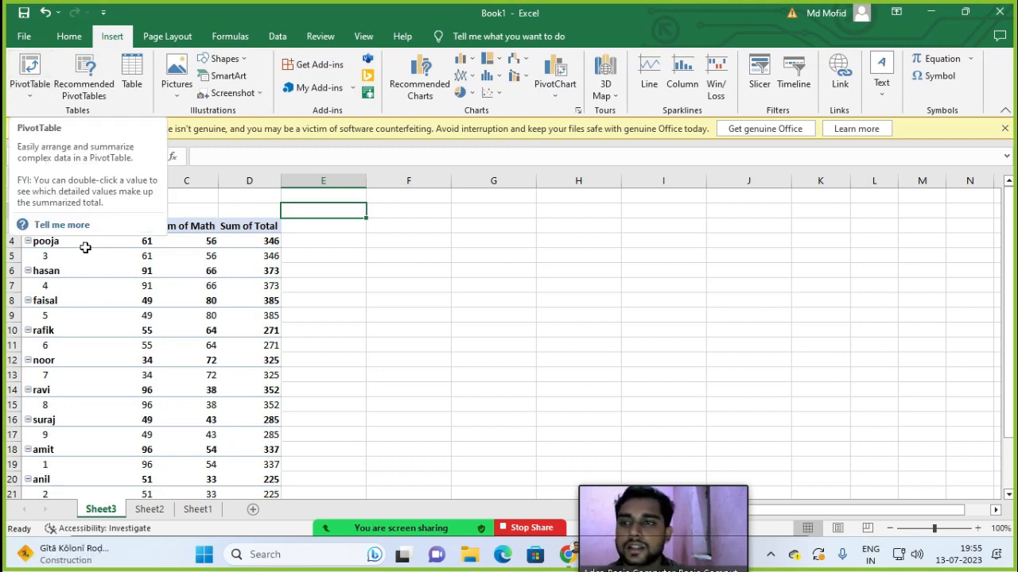
{"action": "left_click", "coordinate": [374, 270]}
{"action": "left_click", "coordinate": [363, 244]}
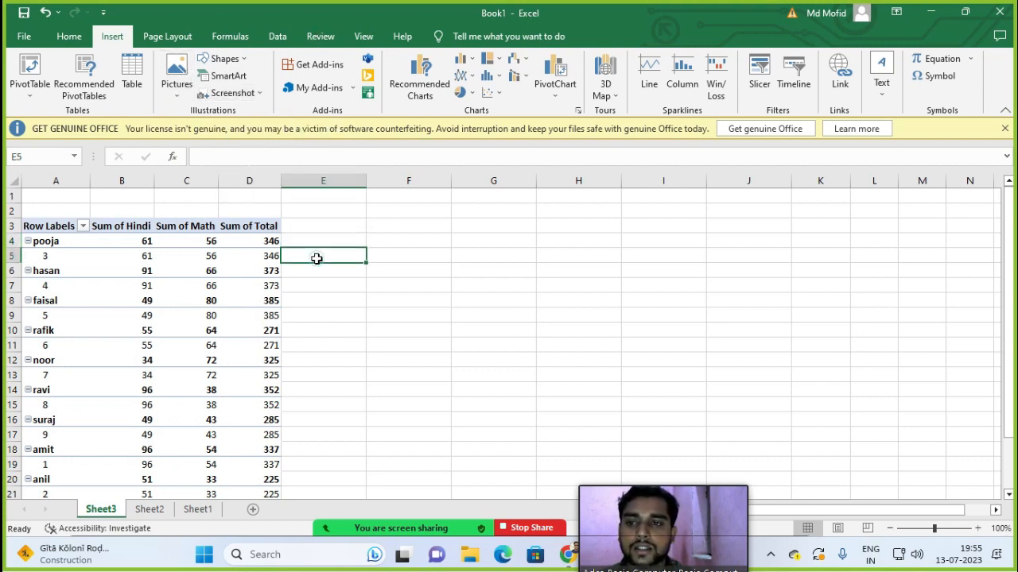
{"action": "left_click", "coordinate": [375, 237]}
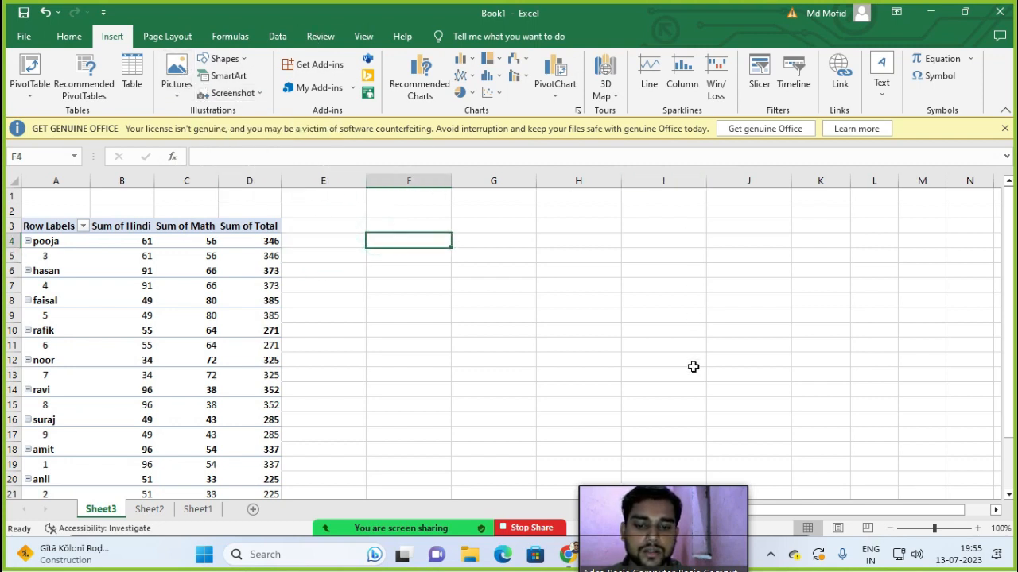
{"action": "left_click", "coordinate": [459, 316]}
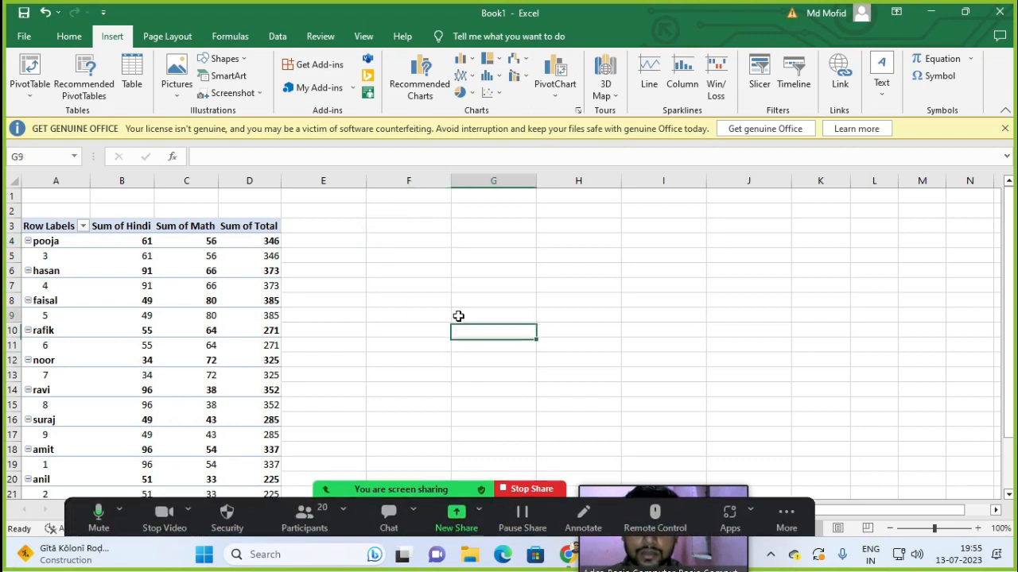
{"action": "left_click", "coordinate": [395, 461]}
{"action": "left_click", "coordinate": [404, 391]}
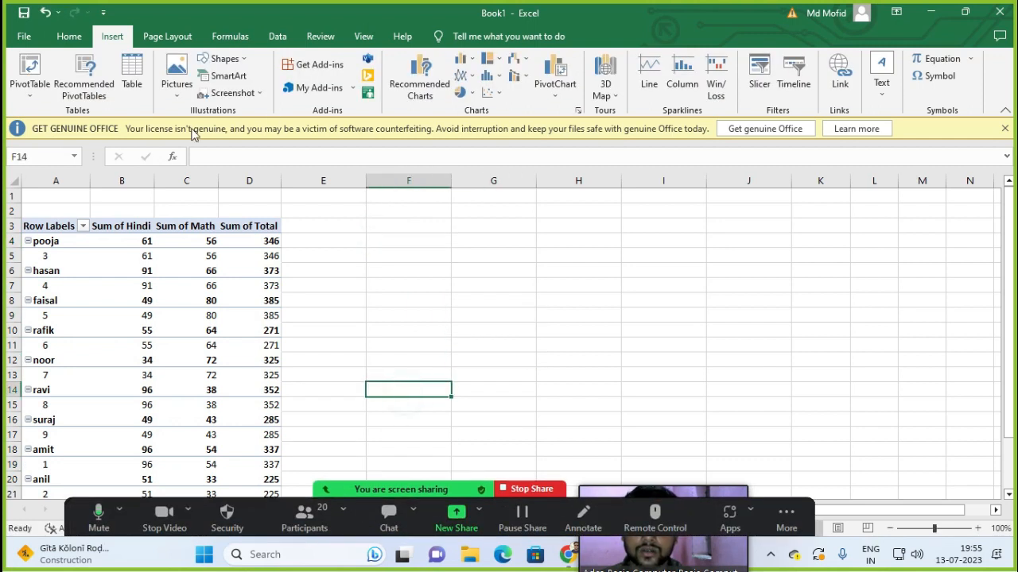
Step: Insert the IBM-PC picture from Desktop > All File and move it beside the pivot table
{"action": "left_click", "coordinate": [180, 76]}
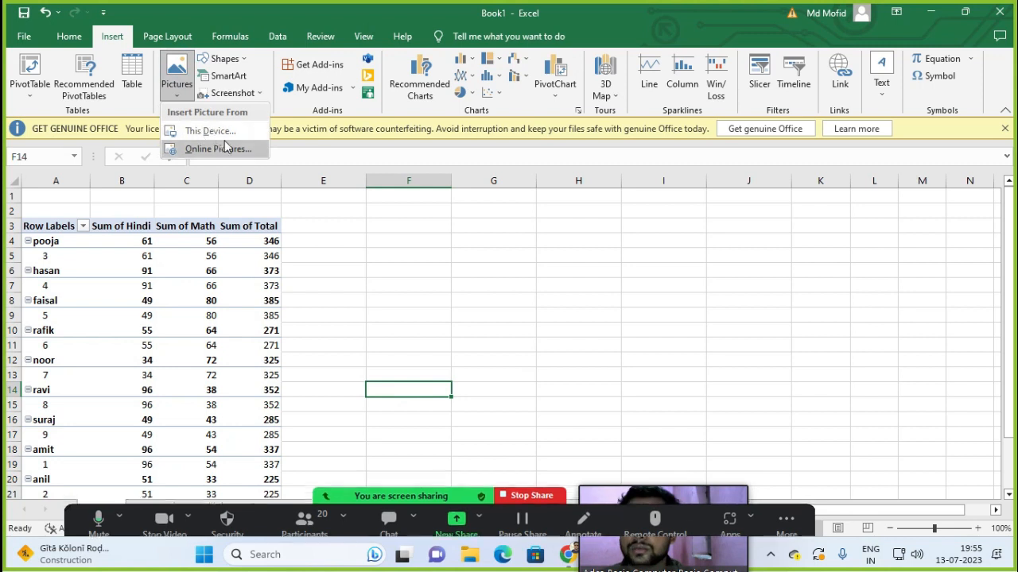
{"action": "left_click", "coordinate": [202, 130]}
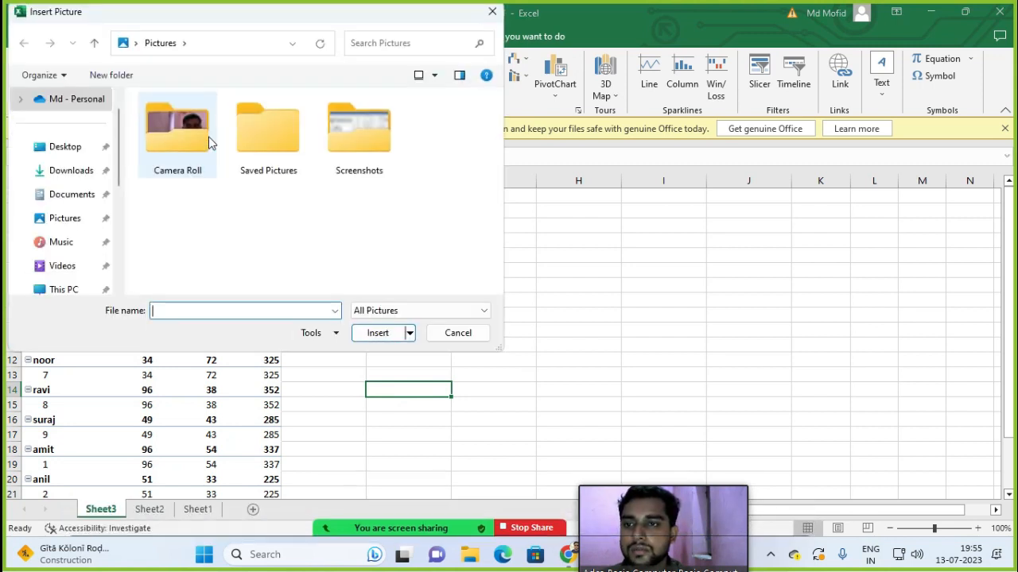
{"action": "left_click", "coordinate": [75, 150]}
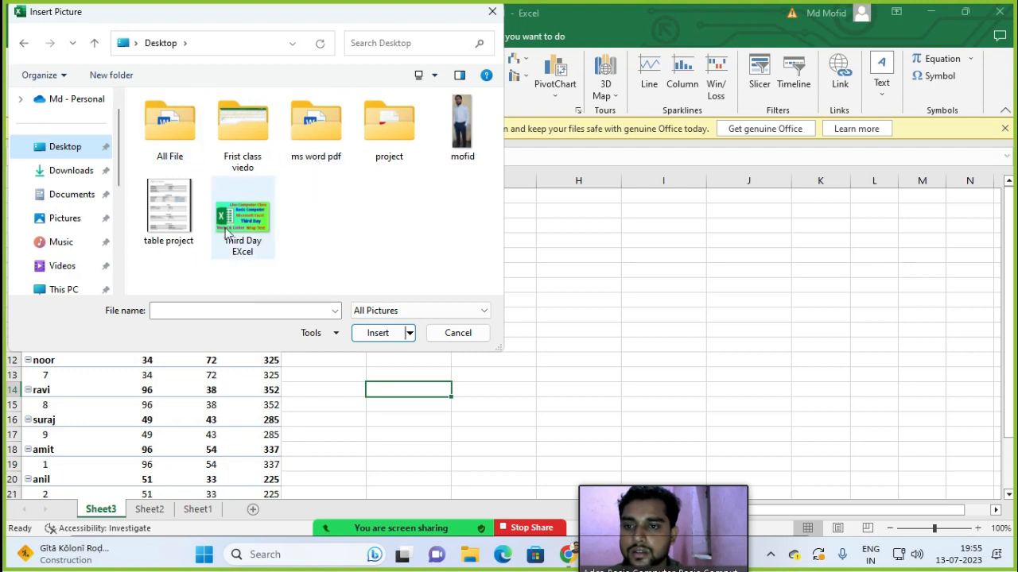
{"action": "double_click", "coordinate": [155, 127]}
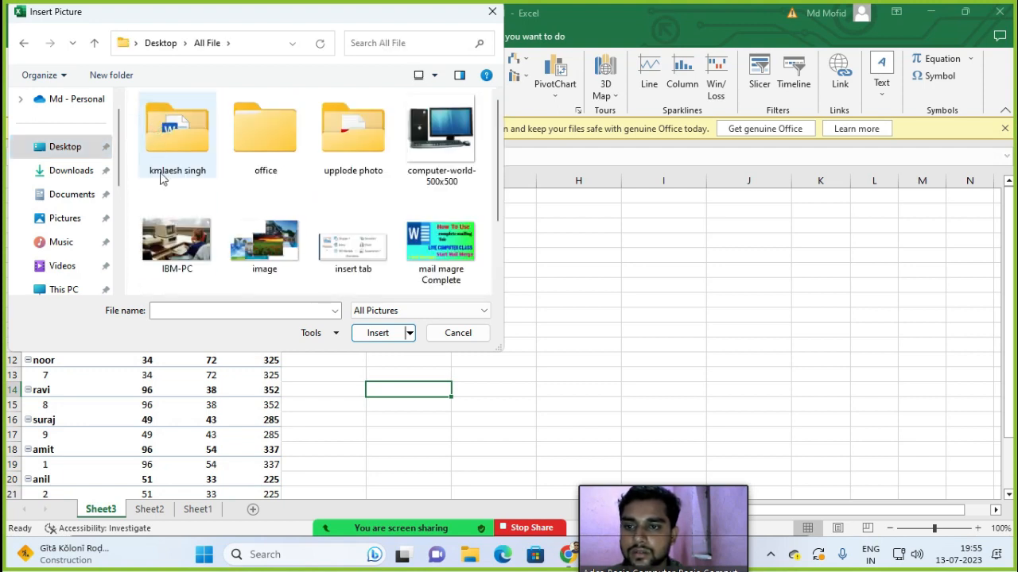
{"action": "double_click", "coordinate": [193, 244]}
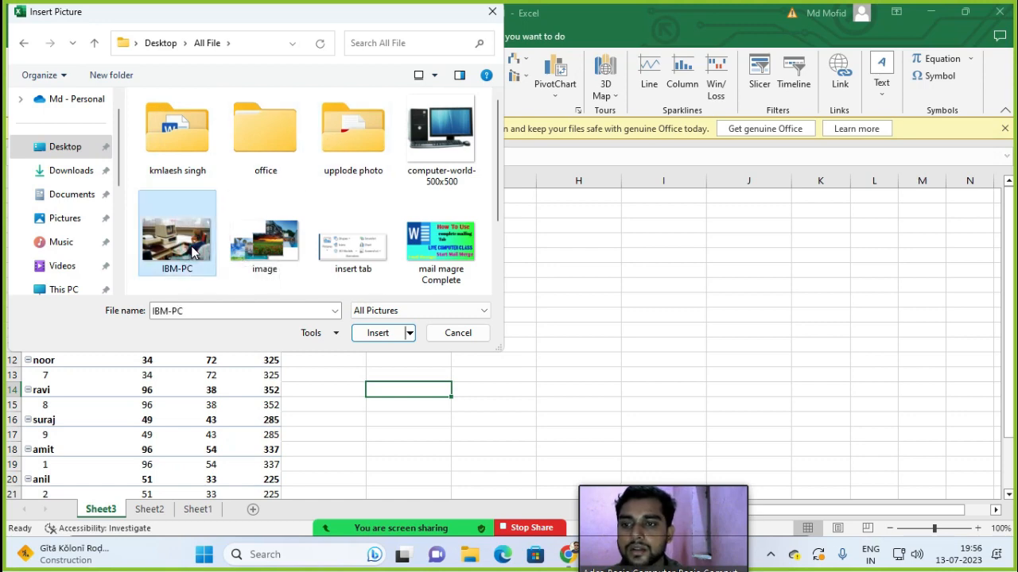
{"action": "left_click_drag", "start_coordinate": [659, 402], "coordinate": [593, 311]}
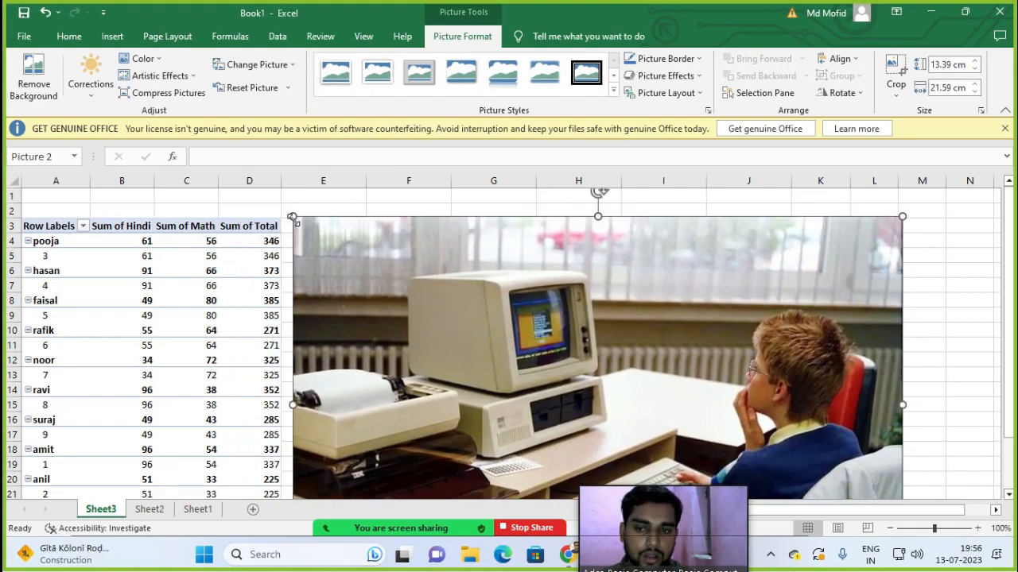
Step: Resize the IBM-PC photo to 6.22 × 9.19 cm and position it right of the pivot table
{"action": "left_click_drag", "start_coordinate": [293, 217], "coordinate": [499, 345]}
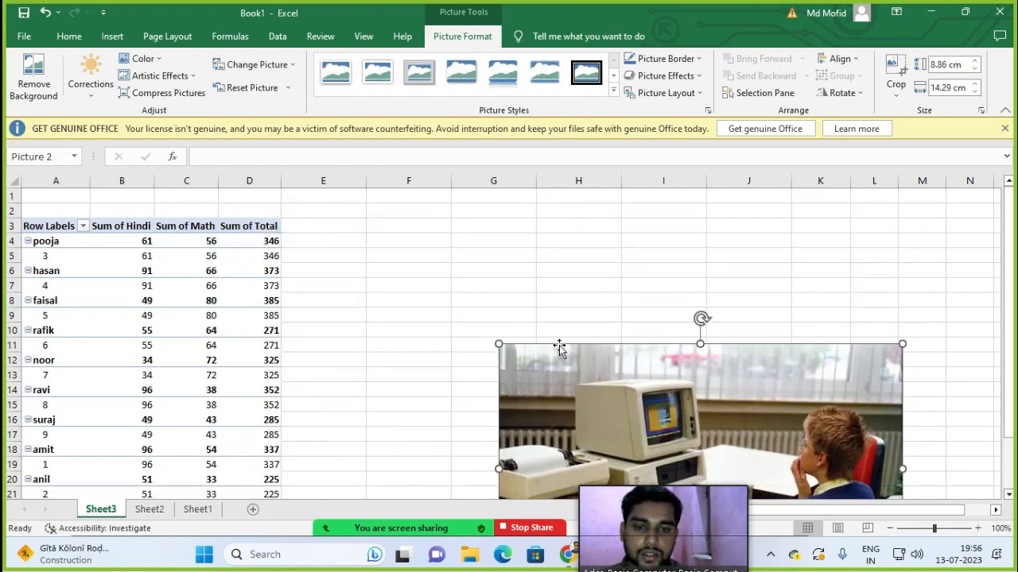
{"action": "left_click_drag", "start_coordinate": [644, 399], "coordinate": [463, 244]}
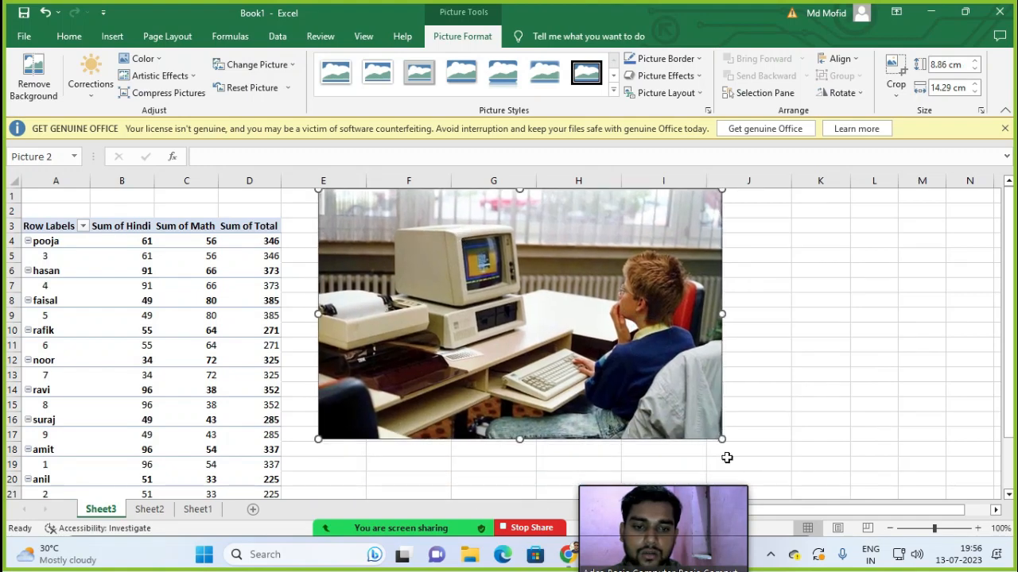
{"action": "left_click_drag", "start_coordinate": [722, 440], "coordinate": [600, 390]}
{"action": "mouse_move", "coordinate": [647, 288]}
{"action": "left_mouse_down"}
{"action": "mouse_move", "coordinate": [572, 278]}
{"action": "mouse_move", "coordinate": [628, 289]}
{"action": "left_mouse_up"}
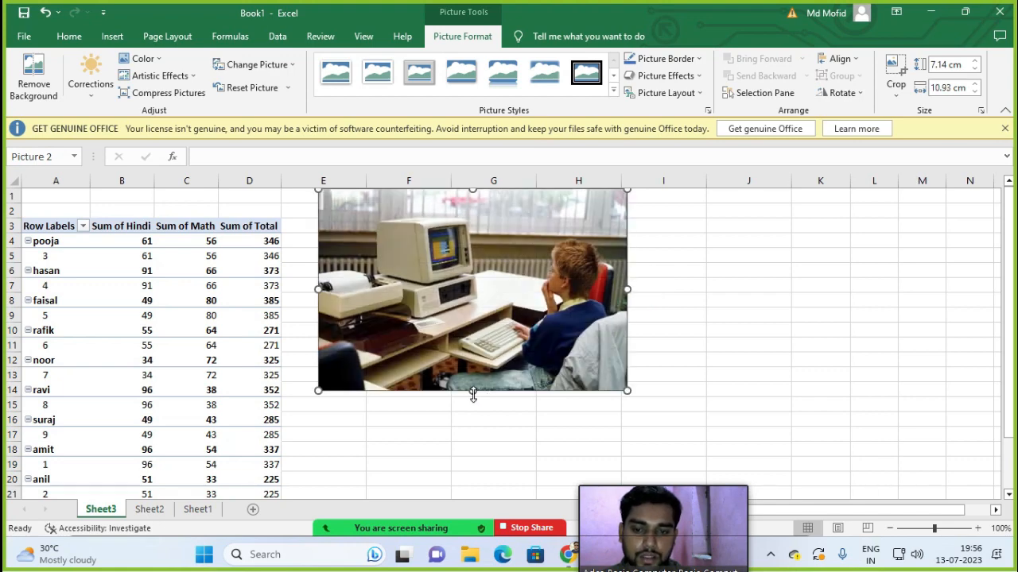
{"action": "left_click_drag", "start_coordinate": [473, 395], "coordinate": [486, 364]}
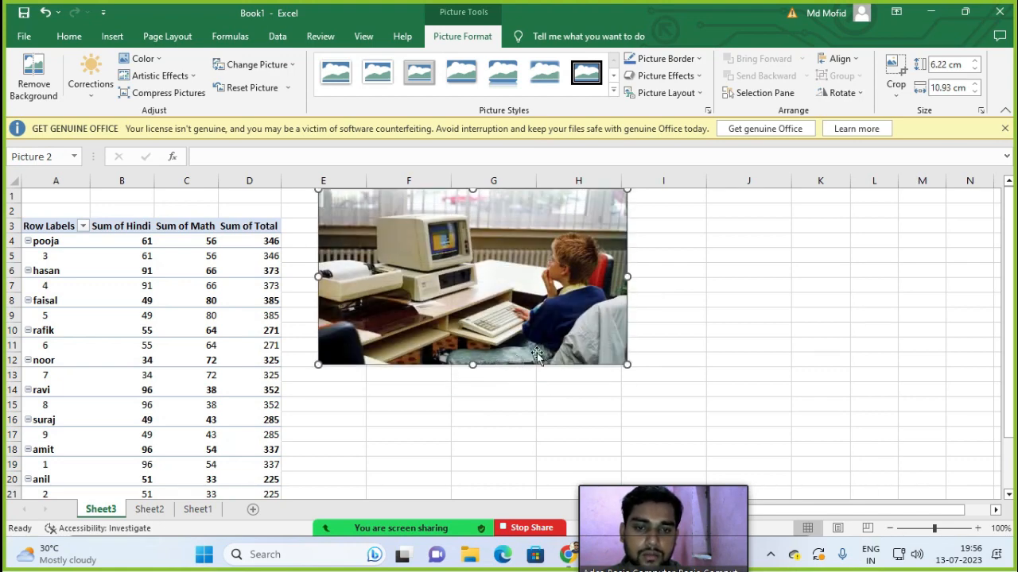
{"action": "left_click_drag", "start_coordinate": [626, 278], "coordinate": [569, 279]}
{"action": "left_click_drag", "start_coordinate": [469, 270], "coordinate": [490, 290]}
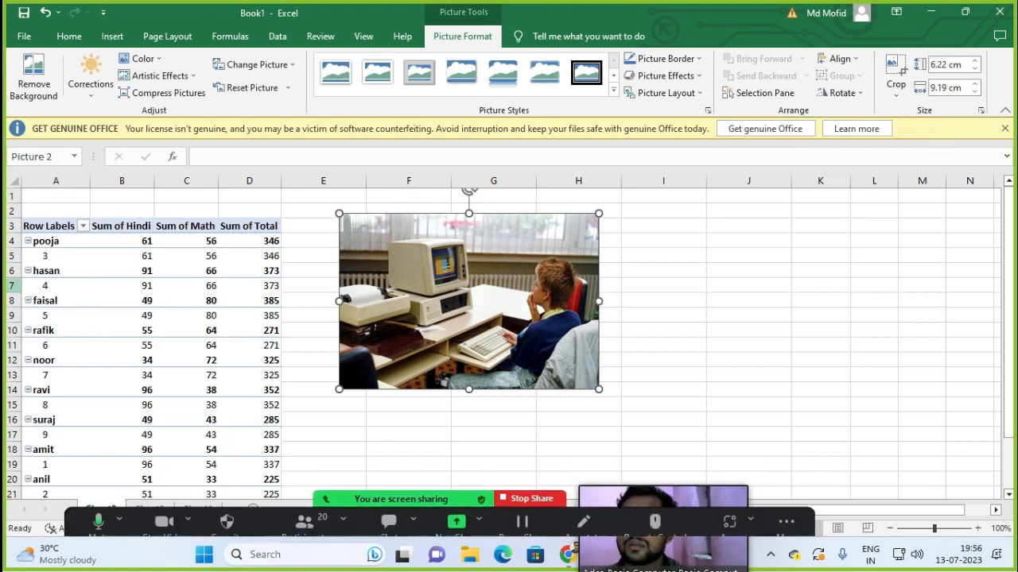
{"action": "left_click", "coordinate": [357, 450]}
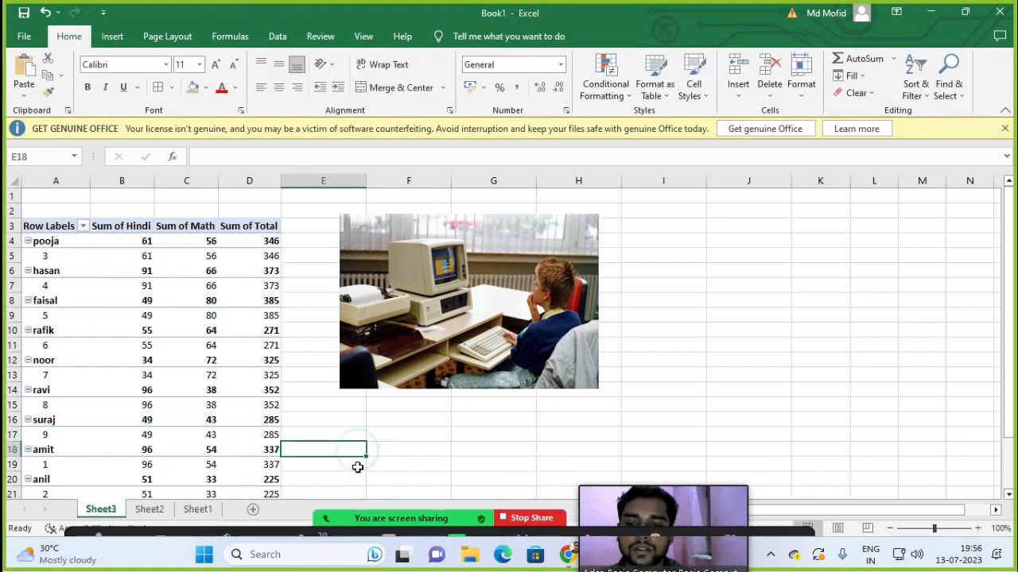
{"action": "left_click", "coordinate": [485, 342]}
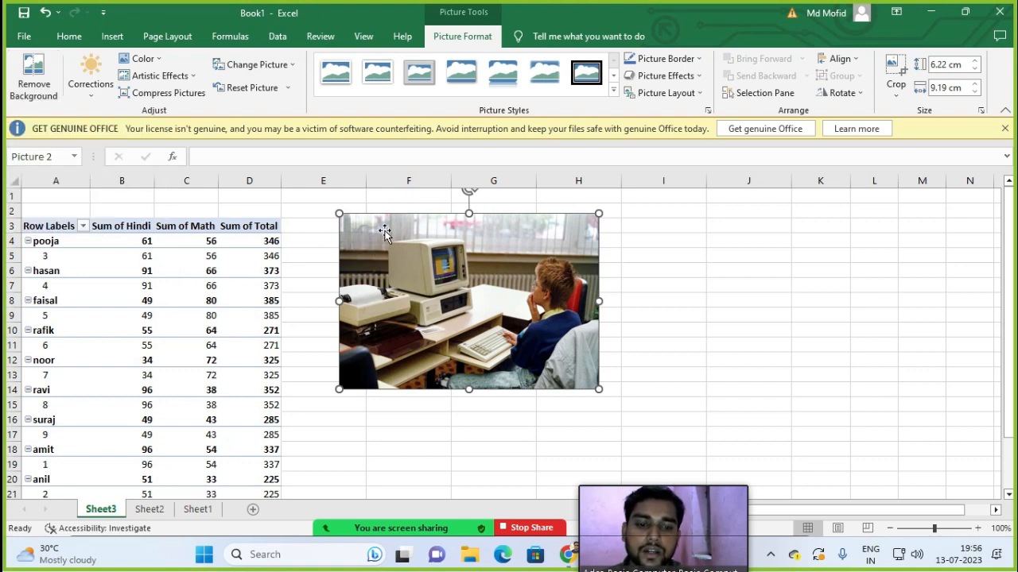
Step: Start Background Removal, mark a small photo area to remove, keep changes, then undo
{"action": "left_click", "coordinate": [30, 80]}
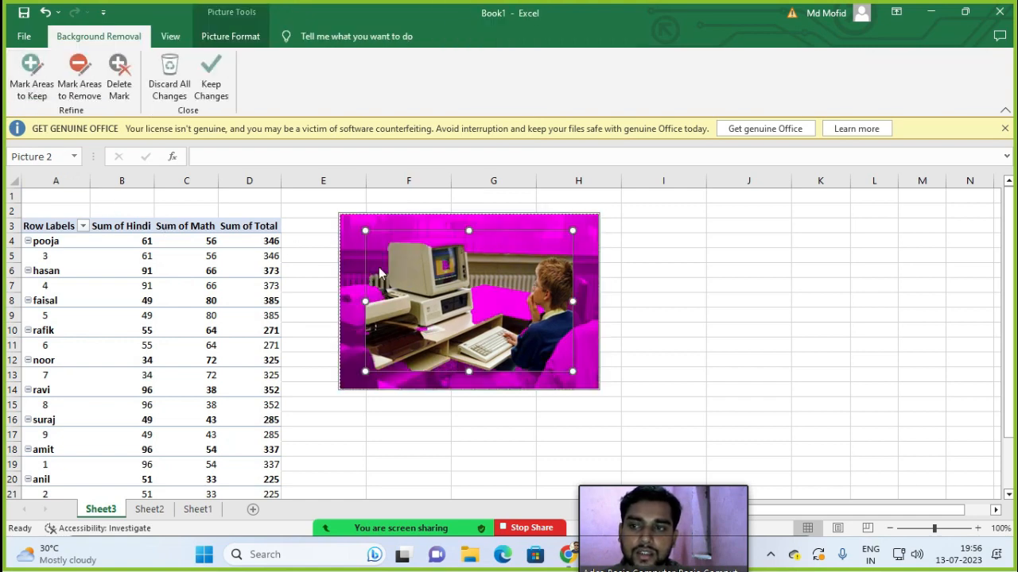
{"action": "left_click", "coordinate": [80, 87]}
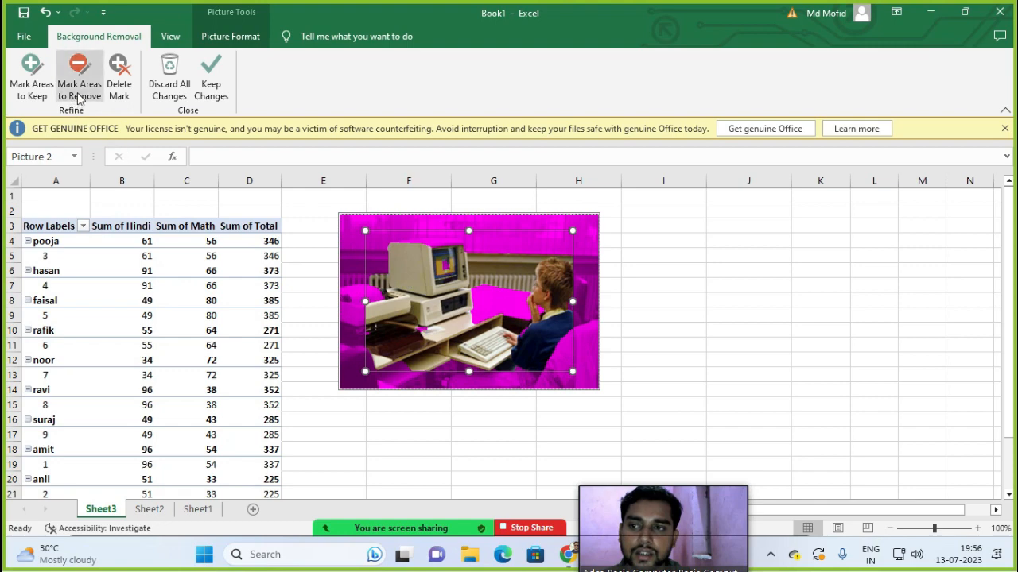
{"action": "left_click_drag", "start_coordinate": [386, 243], "coordinate": [385, 252]}
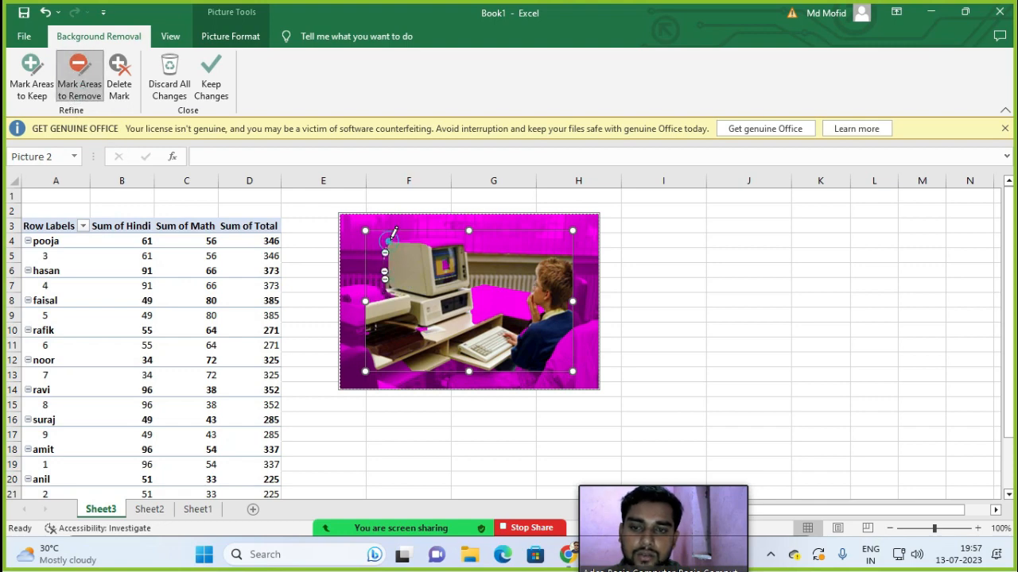
{"action": "key", "text": "Escape"}
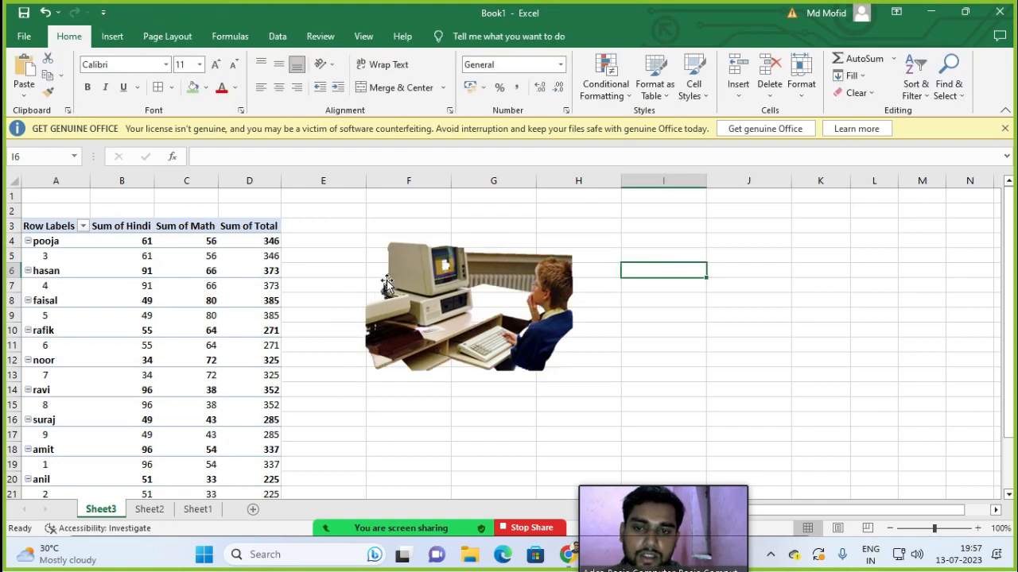
{"action": "left_click", "coordinate": [538, 259]}
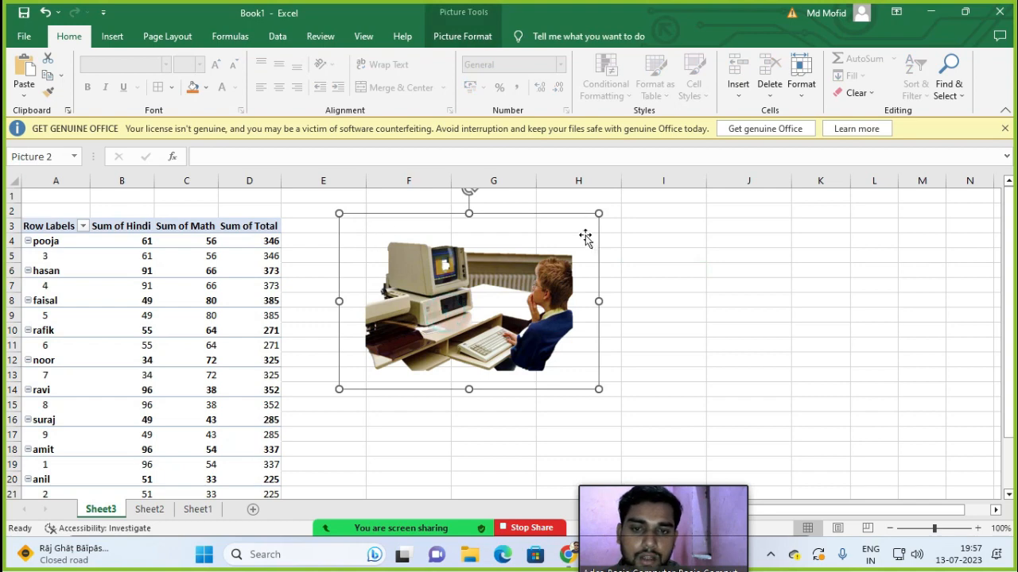
{"action": "key", "text": "ctrl+z"}
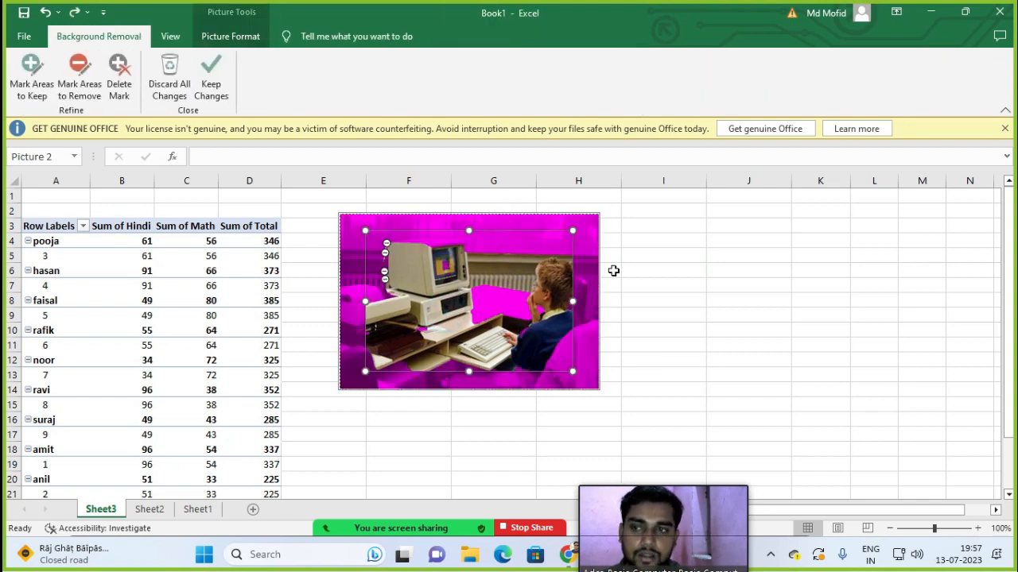
Step: Mark the photo's bottom strip for removal and apply it, undoing and reapplying once
{"action": "left_click", "coordinate": [79, 79]}
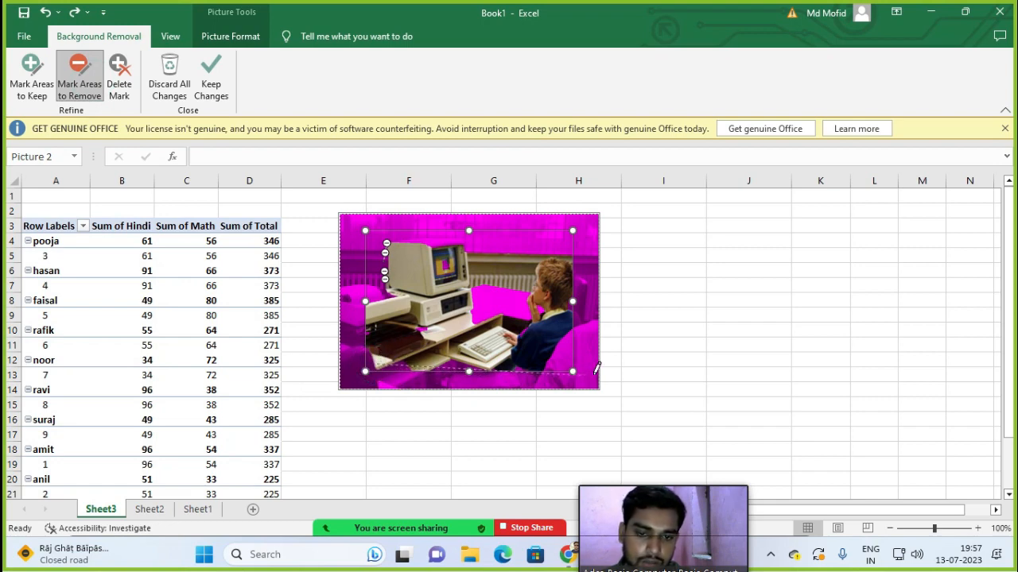
{"action": "left_click_drag", "start_coordinate": [603, 372], "coordinate": [604, 375]}
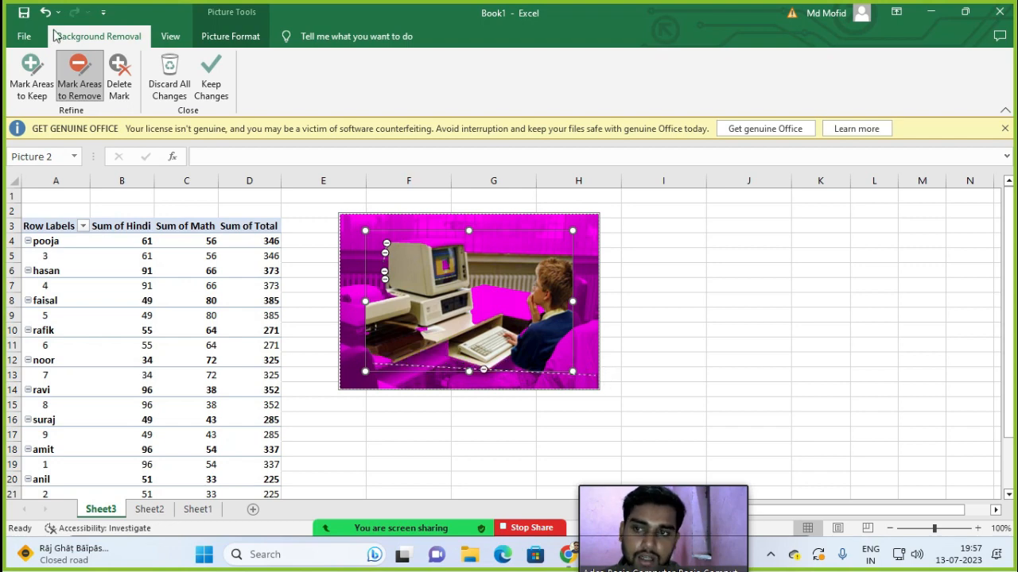
{"action": "left_click", "coordinate": [211, 79]}
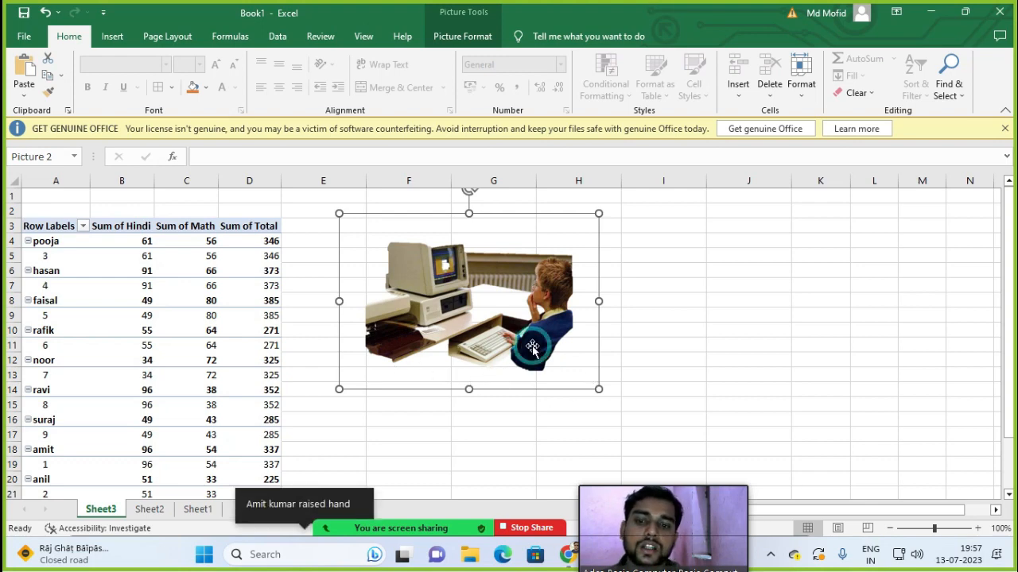
{"action": "key", "text": "ctrl+z"}
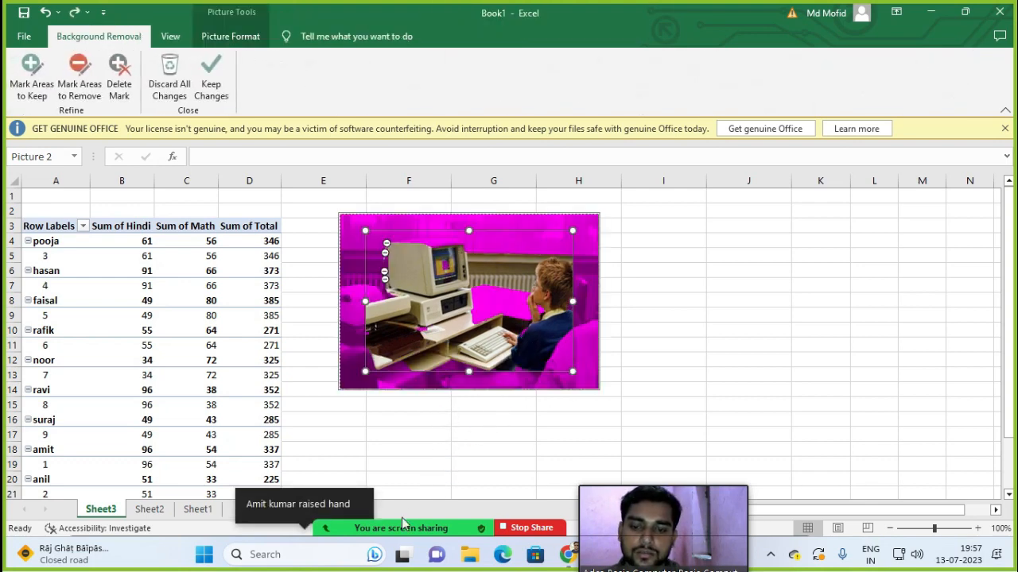
{"action": "left_click", "coordinate": [212, 89]}
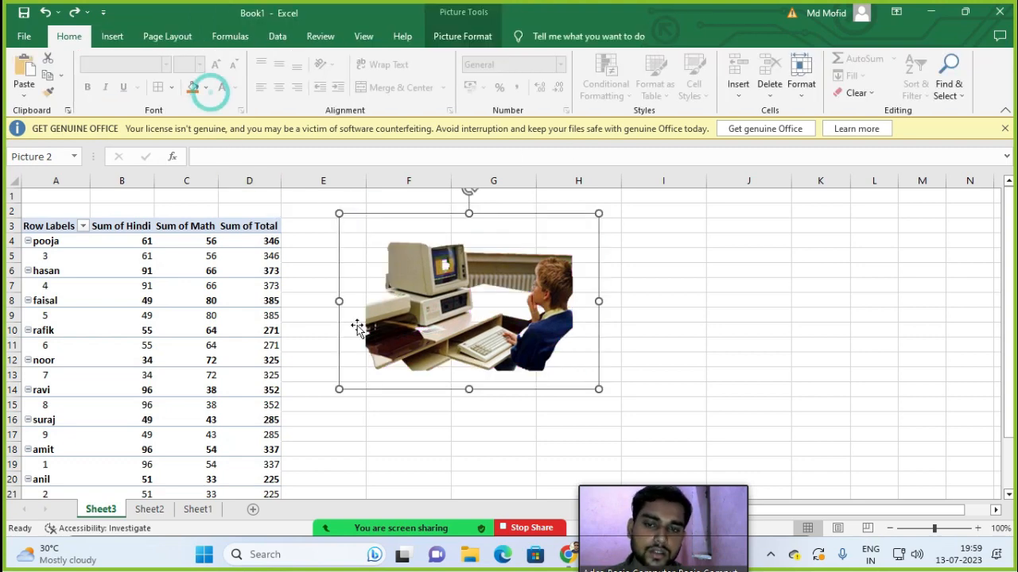
Step: Discard the background removal so the original photo returns, then reselect it
{"action": "double_click", "coordinate": [578, 321]}
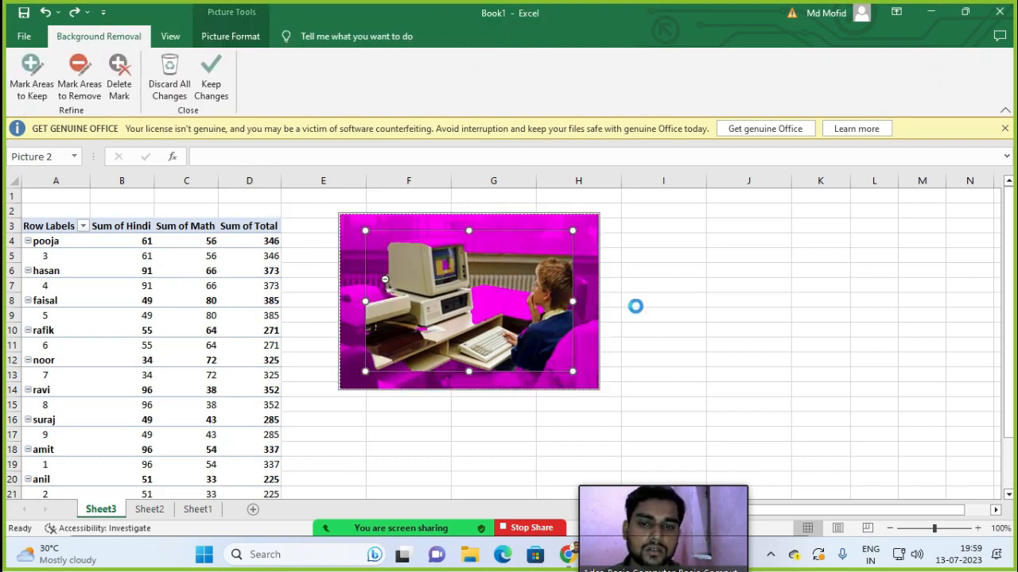
{"action": "key", "text": "ctrl+z"}
{"action": "left_click", "coordinate": [641, 309]}
{"action": "left_click", "coordinate": [545, 311]}
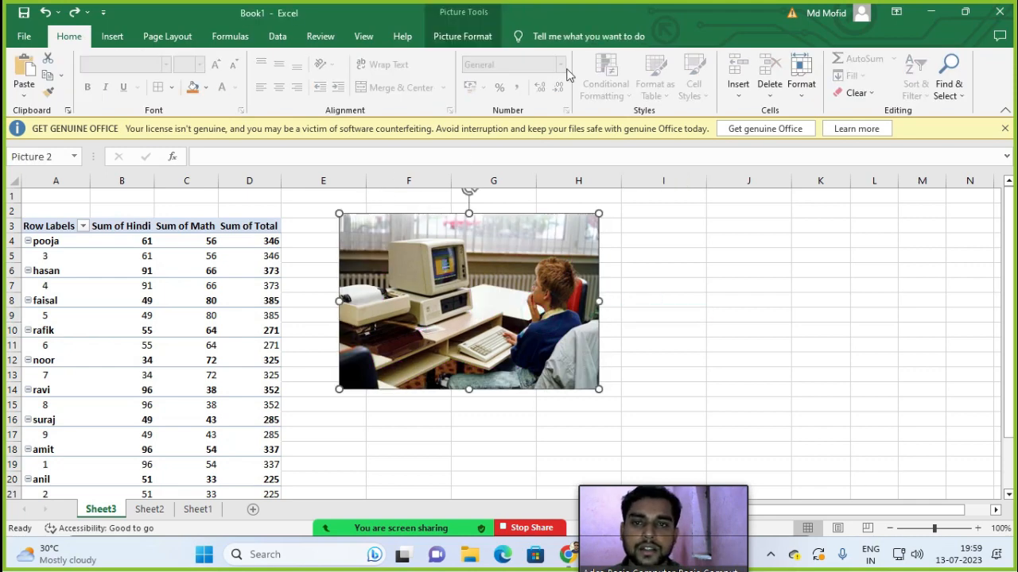
{"action": "left_click", "coordinate": [465, 36]}
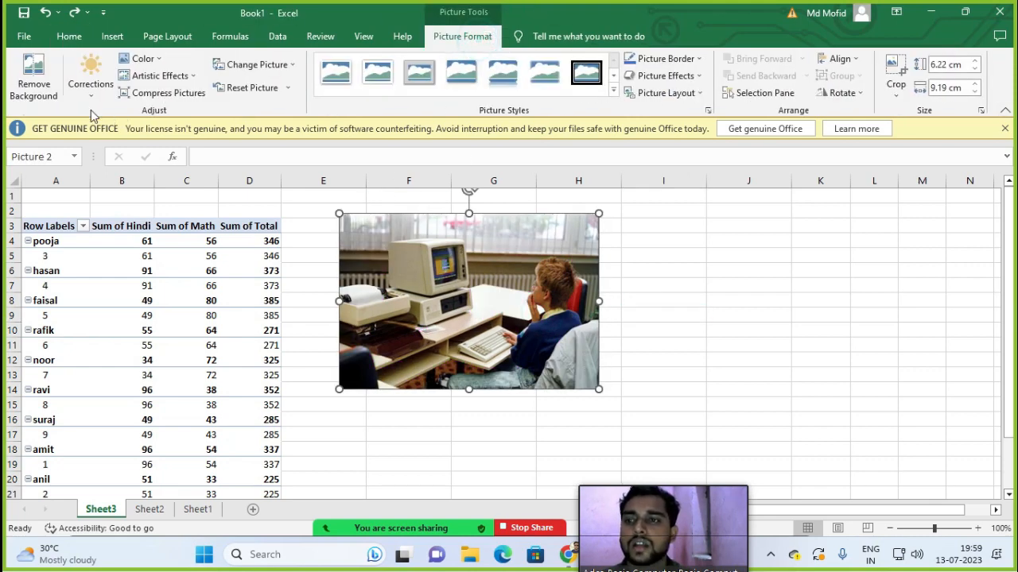
{"action": "left_click", "coordinate": [91, 78]}
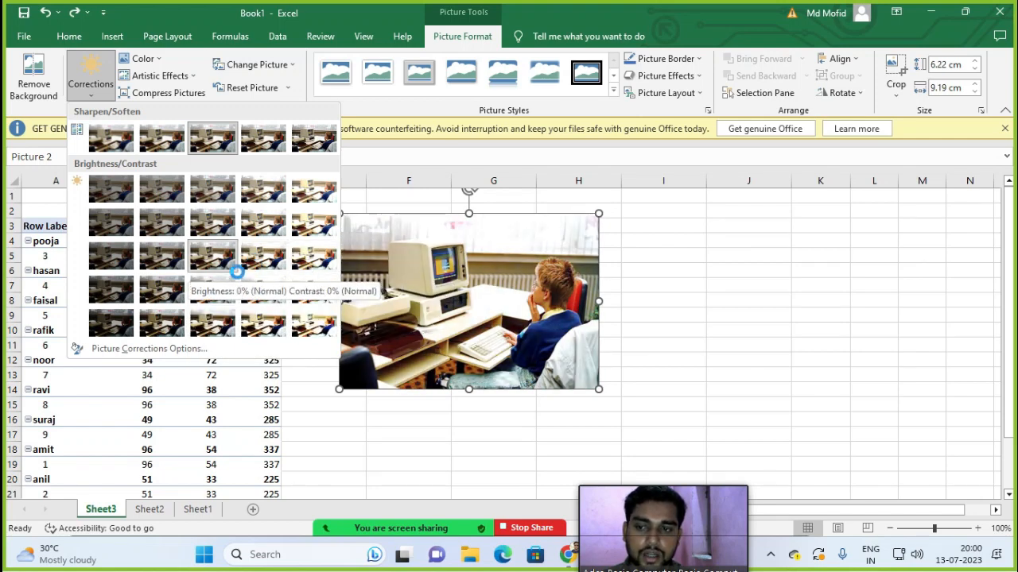
{"action": "left_click", "coordinate": [215, 225]}
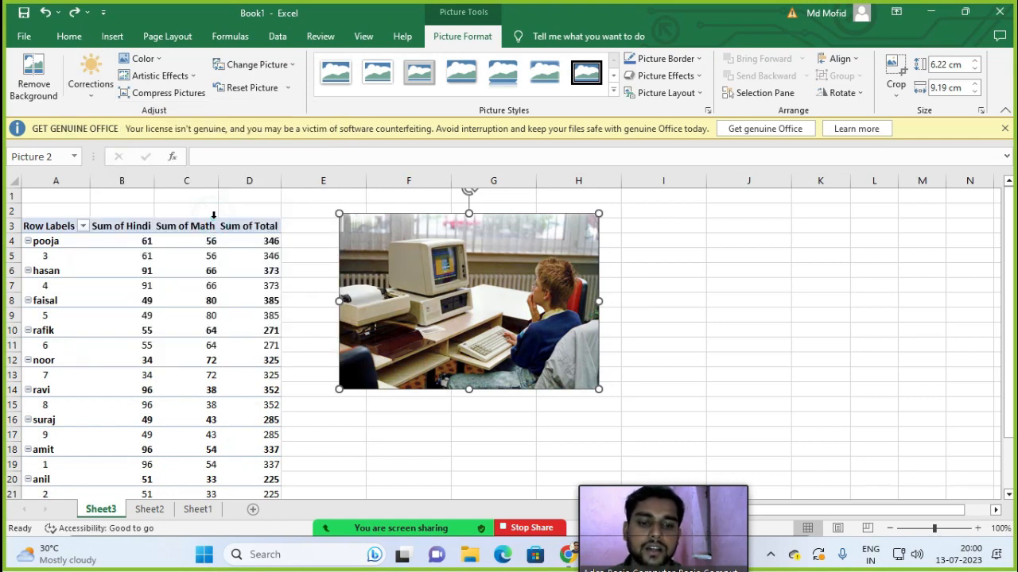
{"action": "left_click", "coordinate": [158, 60]}
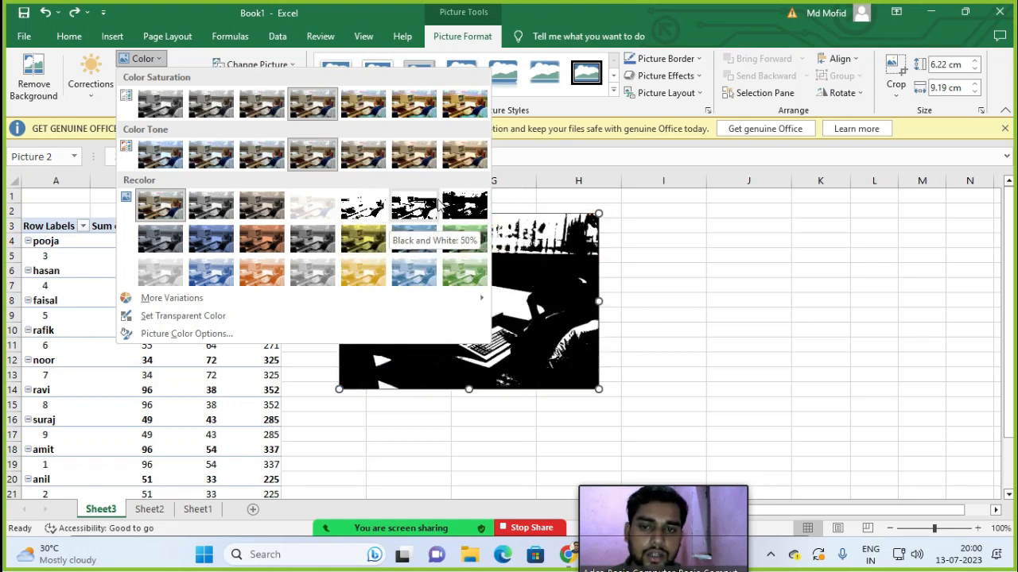
{"action": "left_click", "coordinate": [655, 195]}
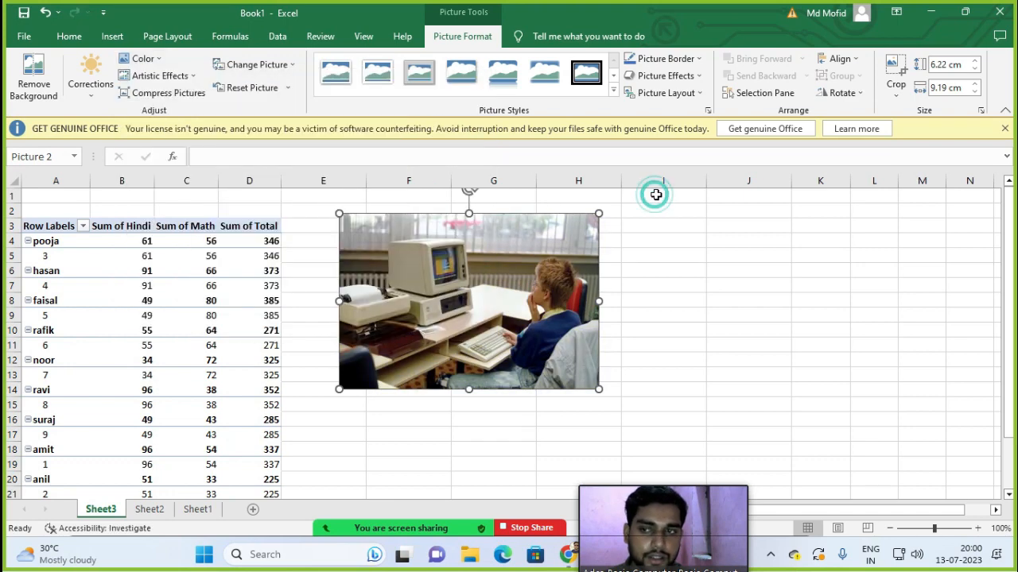
Step: Swap the photo for the 'image' file from this computer using Change Picture
{"action": "left_click", "coordinate": [263, 67]}
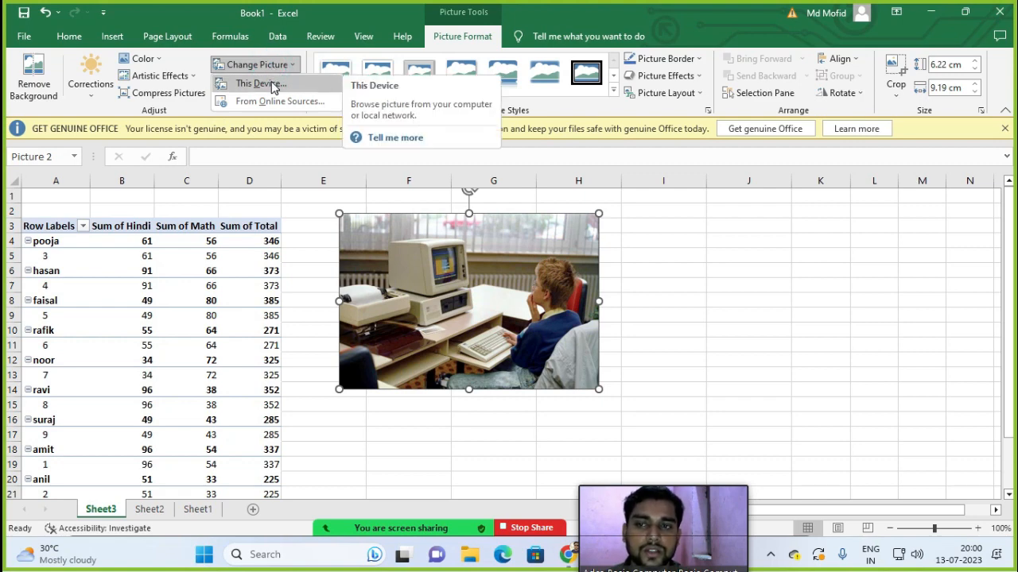
{"action": "left_click", "coordinate": [273, 85]}
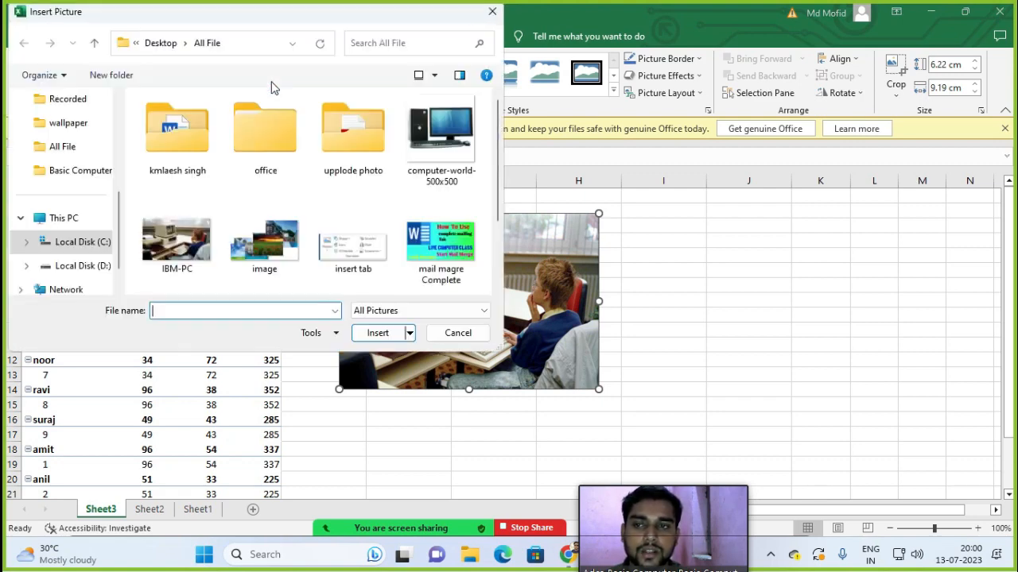
{"action": "double_click", "coordinate": [256, 248]}
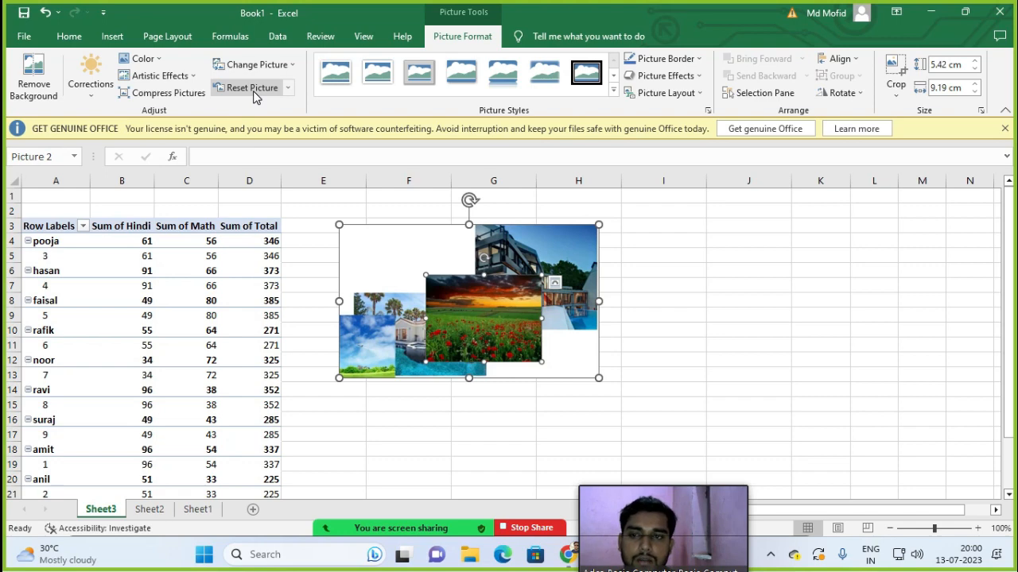
Step: Reset the collage's picture and size, then resize it to 5.12 × 8.68 cm
{"action": "left_click", "coordinate": [290, 92]}
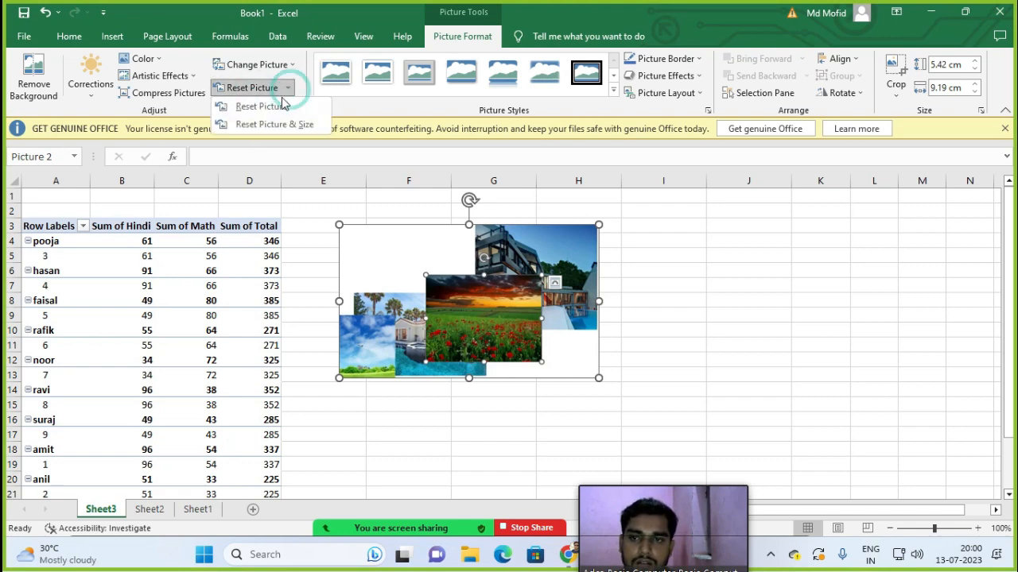
{"action": "left_click", "coordinate": [288, 87]}
{"action": "left_click", "coordinate": [288, 88]}
{"action": "left_click", "coordinate": [288, 124]}
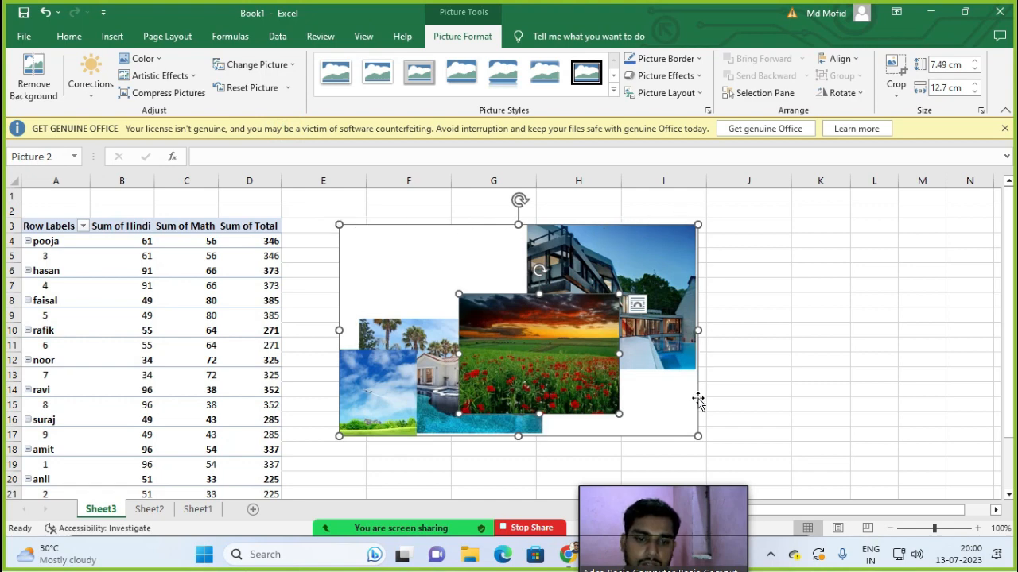
{"action": "left_click_drag", "start_coordinate": [698, 436], "coordinate": [511, 259]}
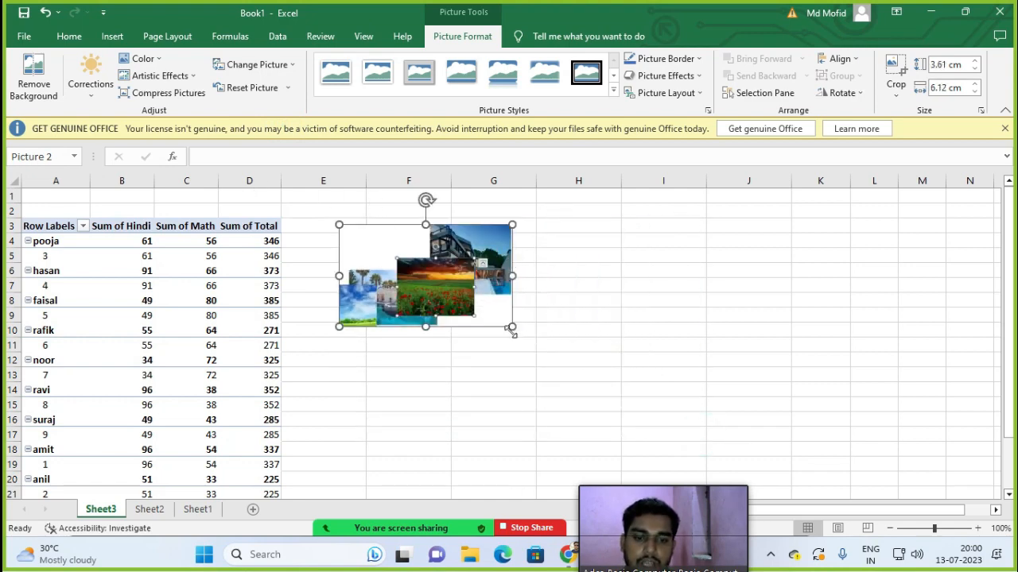
{"action": "left_click", "coordinate": [288, 87]}
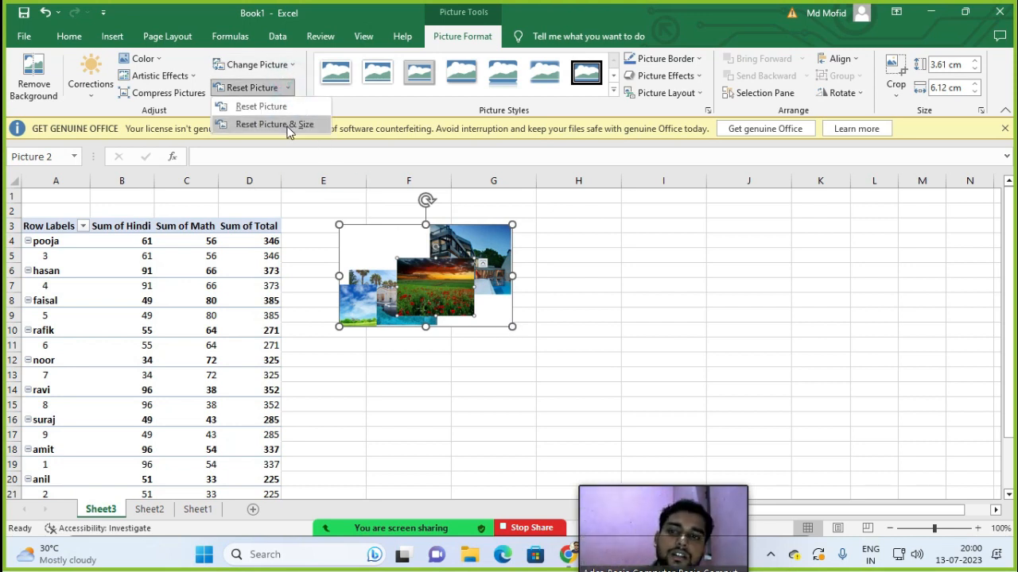
{"action": "left_click", "coordinate": [275, 125]}
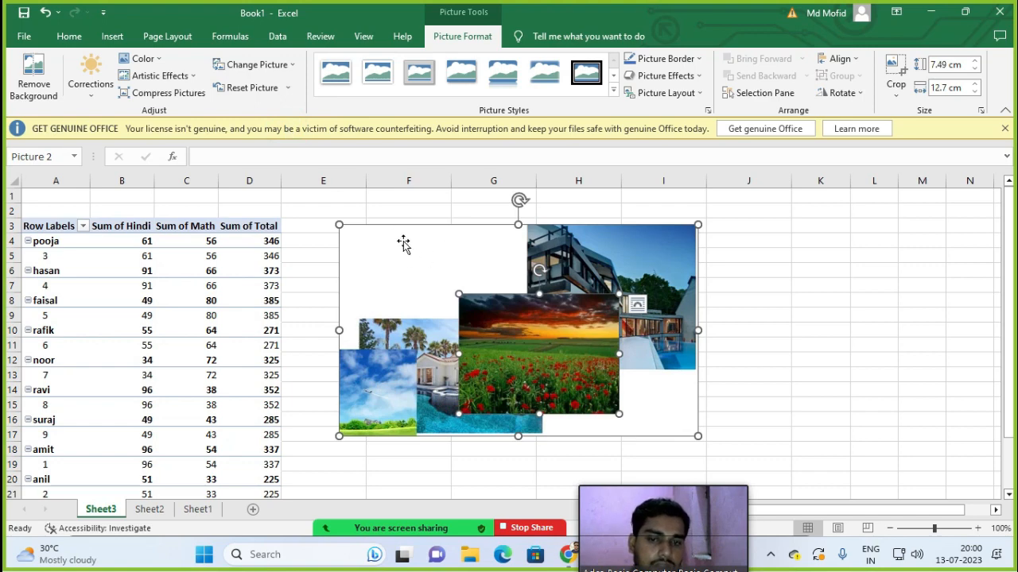
{"action": "mouse_move", "coordinate": [640, 488]}
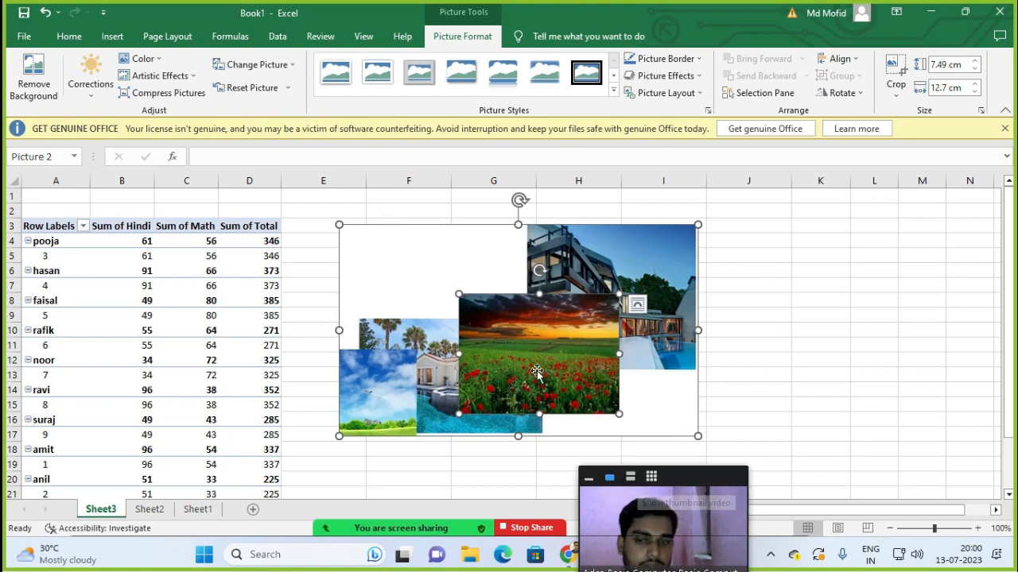
{"action": "left_click_drag", "start_coordinate": [334, 226], "coordinate": [456, 299]}
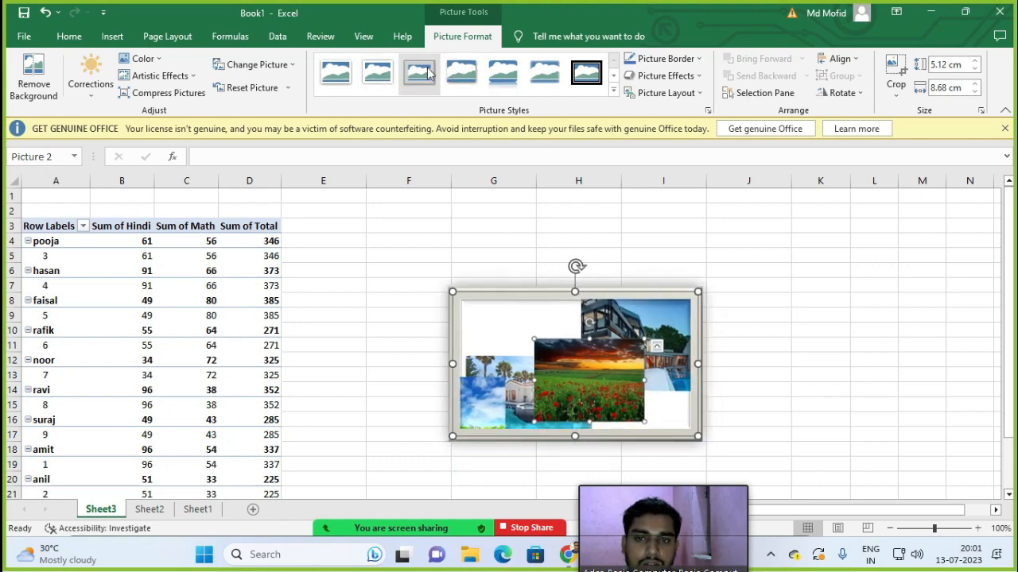
Step: Give the collage a rotated white frame picture style with a red border
{"action": "left_click", "coordinate": [614, 89]}
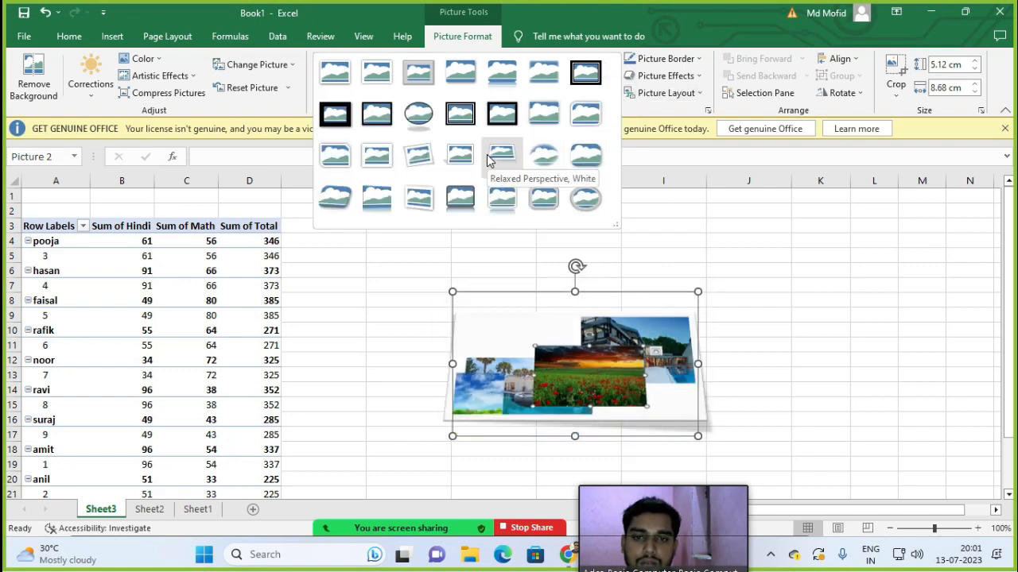
{"action": "left_click", "coordinate": [424, 157]}
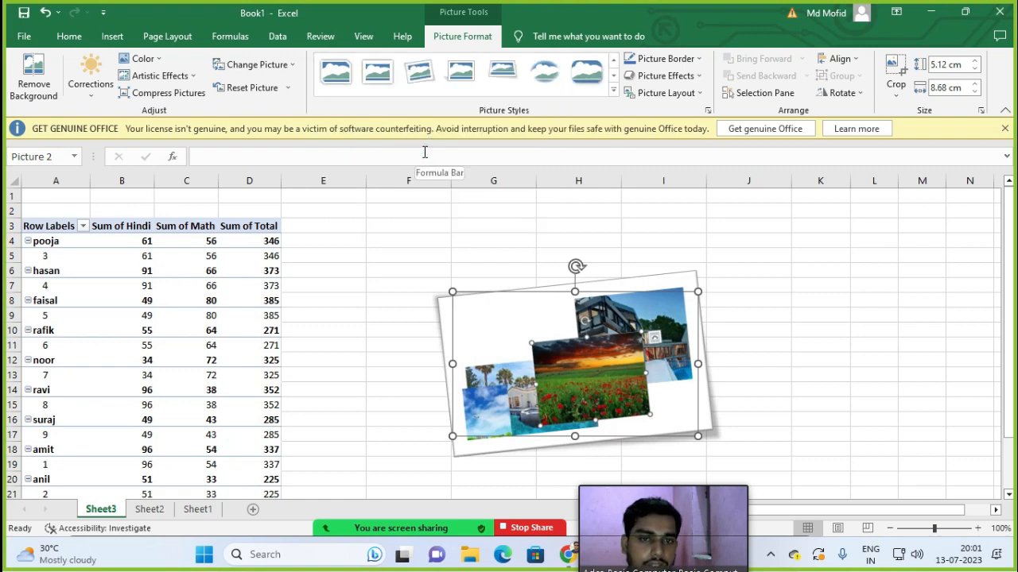
{"action": "left_click", "coordinate": [694, 62]}
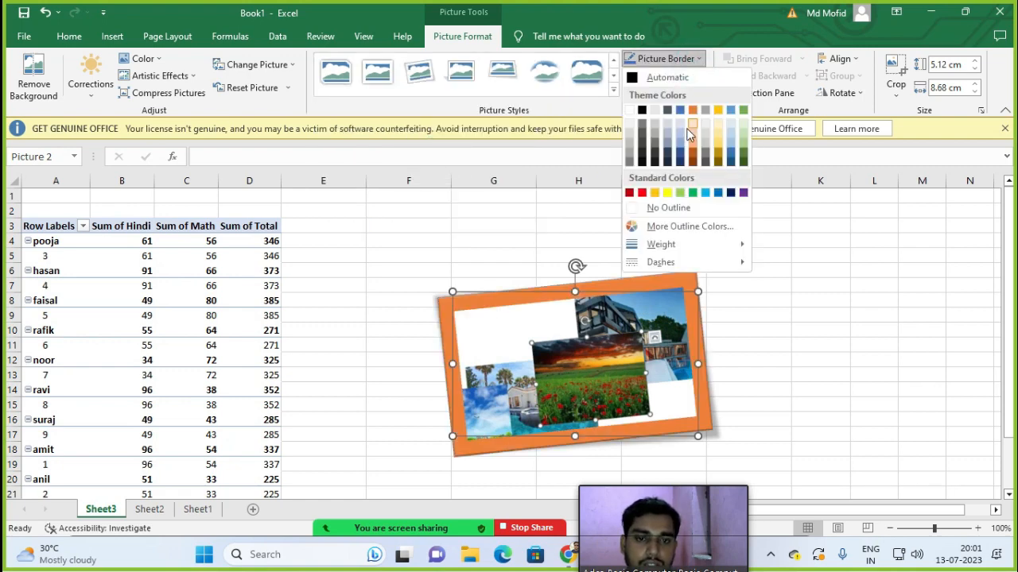
{"action": "left_click", "coordinate": [641, 194]}
Step: Apply a drop-shadow picture effect to the collage after browsing other effects
{"action": "left_click", "coordinate": [661, 76]}
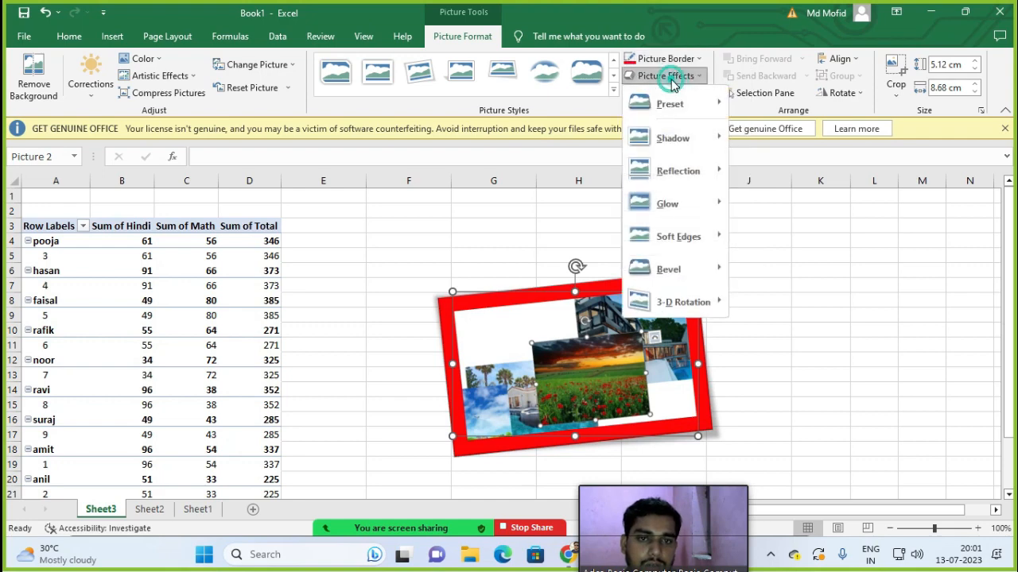
{"action": "mouse_move", "coordinate": [672, 104]}
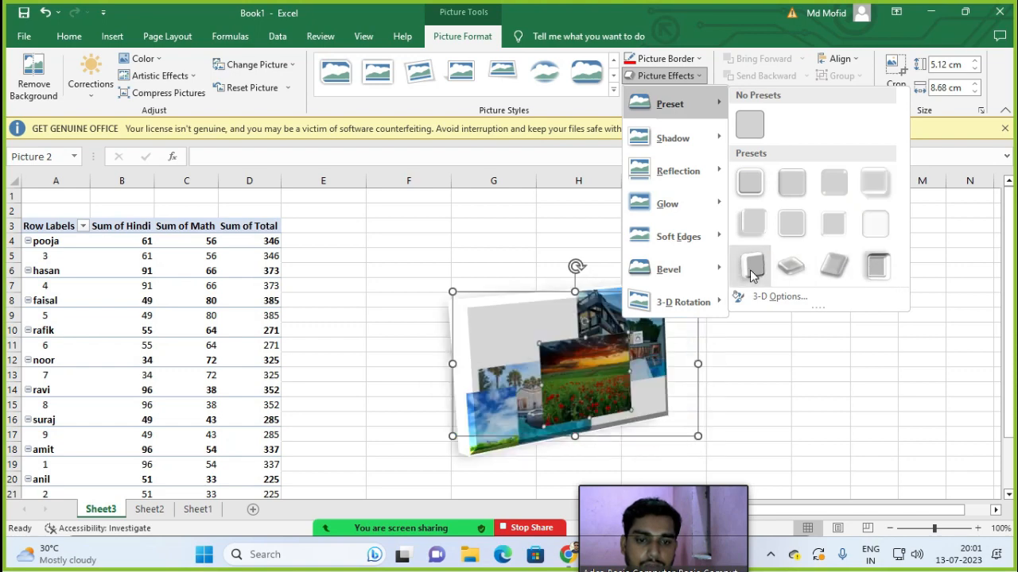
{"action": "left_click", "coordinate": [749, 219]}
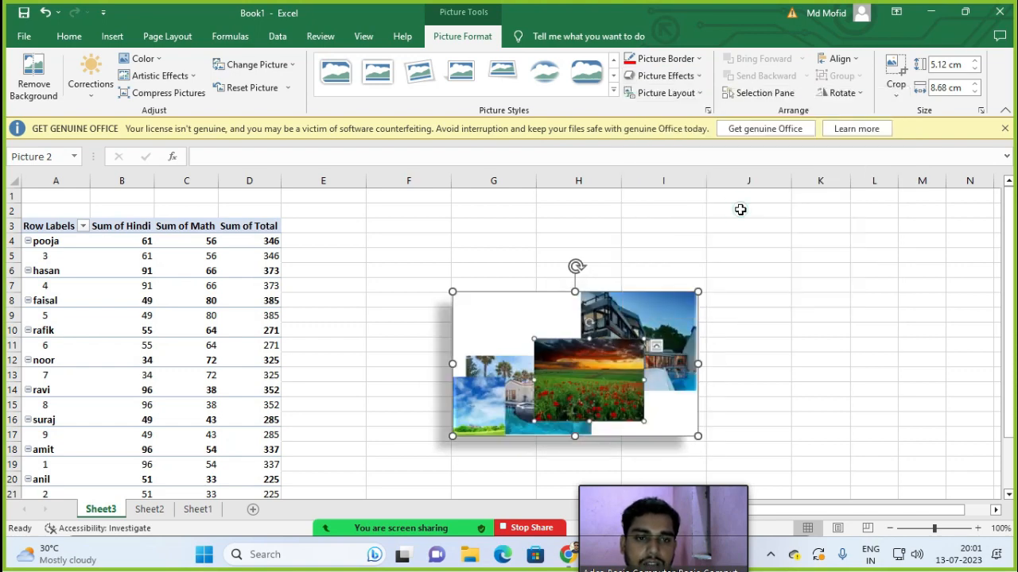
{"action": "left_click", "coordinate": [678, 76]}
{"action": "mouse_move", "coordinate": [701, 149]}
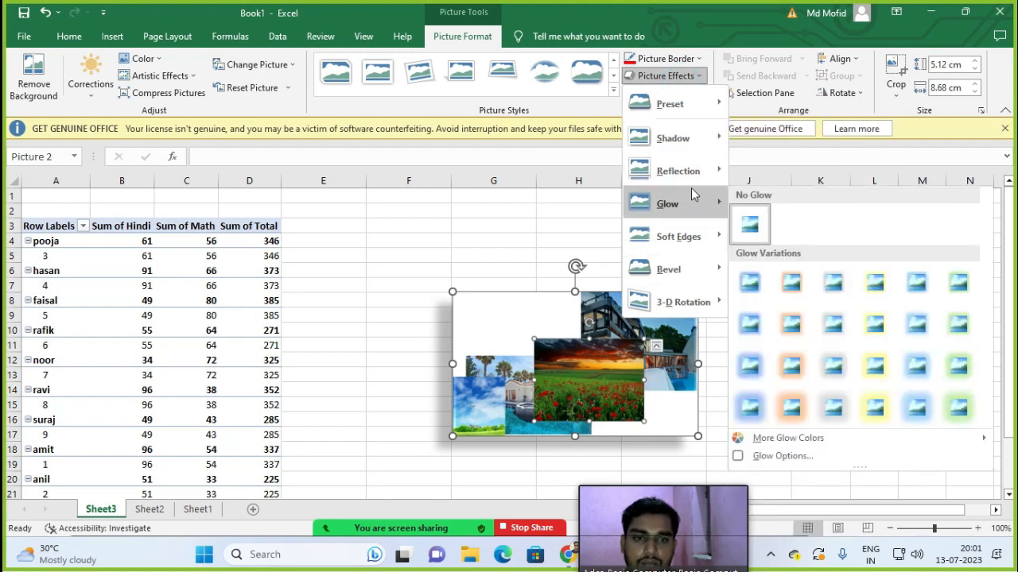
{"action": "mouse_move", "coordinate": [690, 307]}
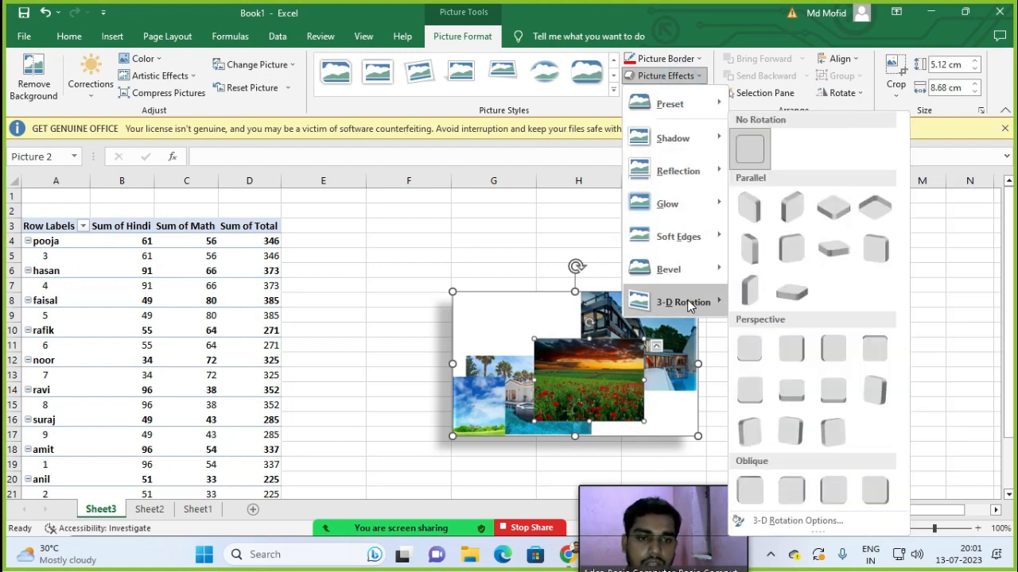
{"action": "left_click", "coordinate": [560, 198]}
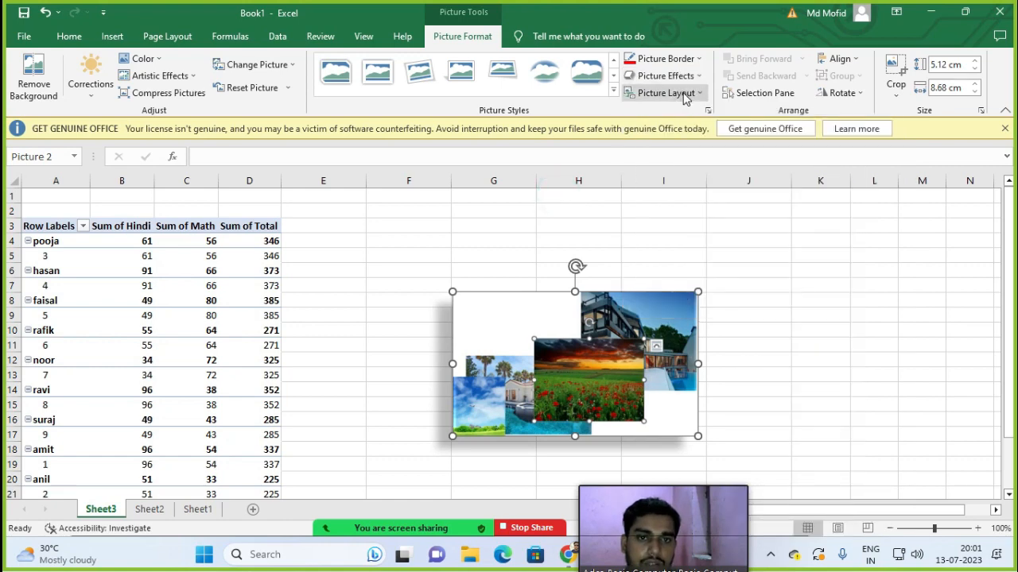
{"action": "left_click", "coordinate": [690, 94]}
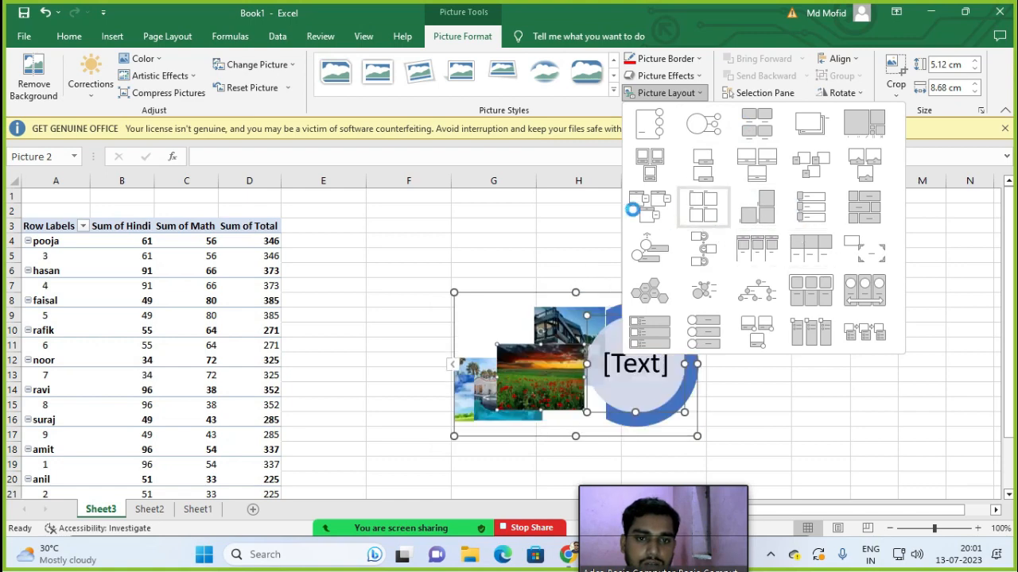
Step: Convert the collage to a Titled Picture Blocks SmartArt layout, then deselect it
{"action": "left_click", "coordinate": [640, 205]}
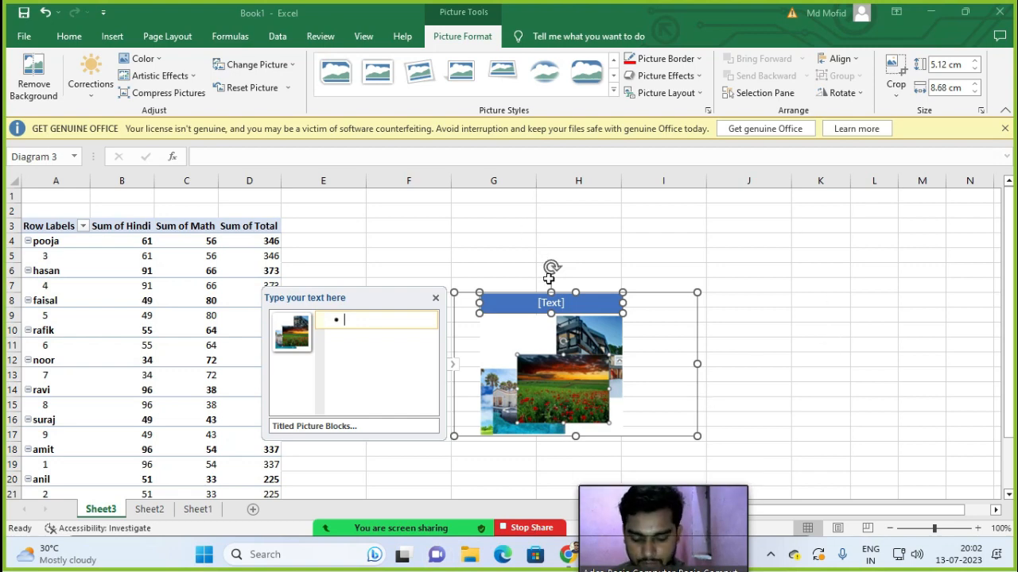
{"action": "left_click", "coordinate": [488, 323]}
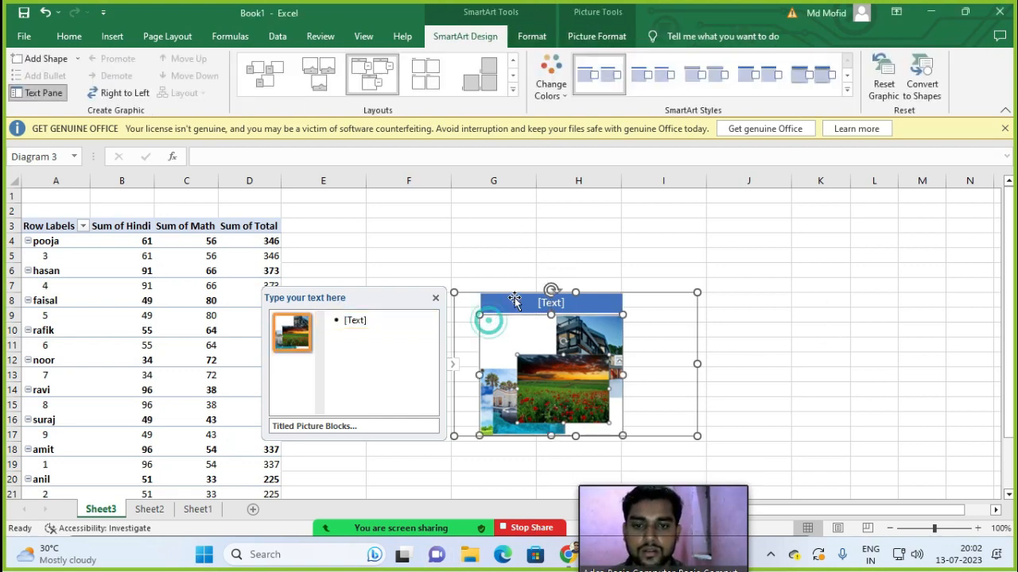
{"action": "left_click", "coordinate": [533, 292]}
{"action": "left_click", "coordinate": [618, 267]}
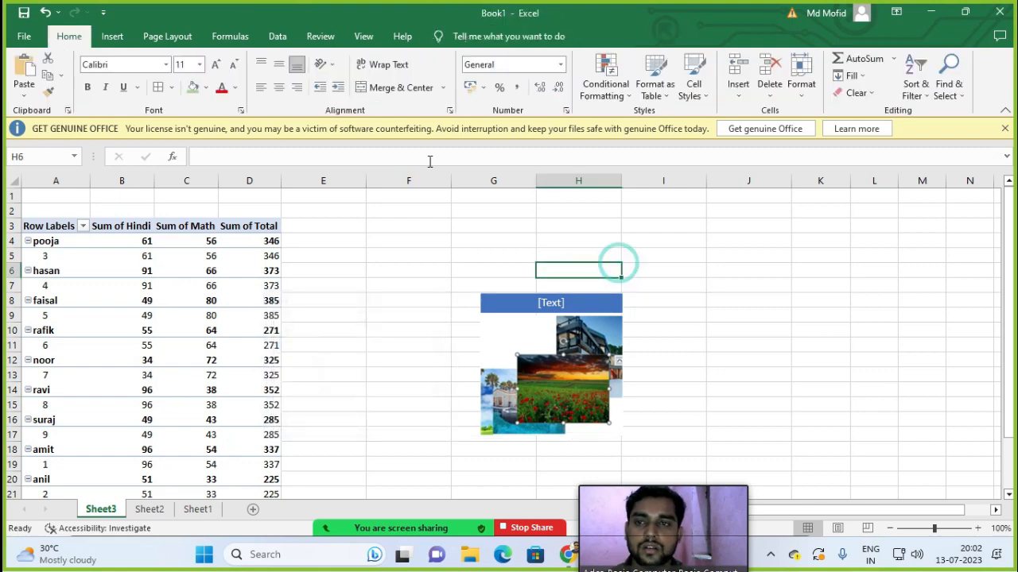
Step: Draw a five-point star right of the pictures, nudge it down and widen it to 7.89 cm
{"action": "left_click", "coordinate": [109, 38]}
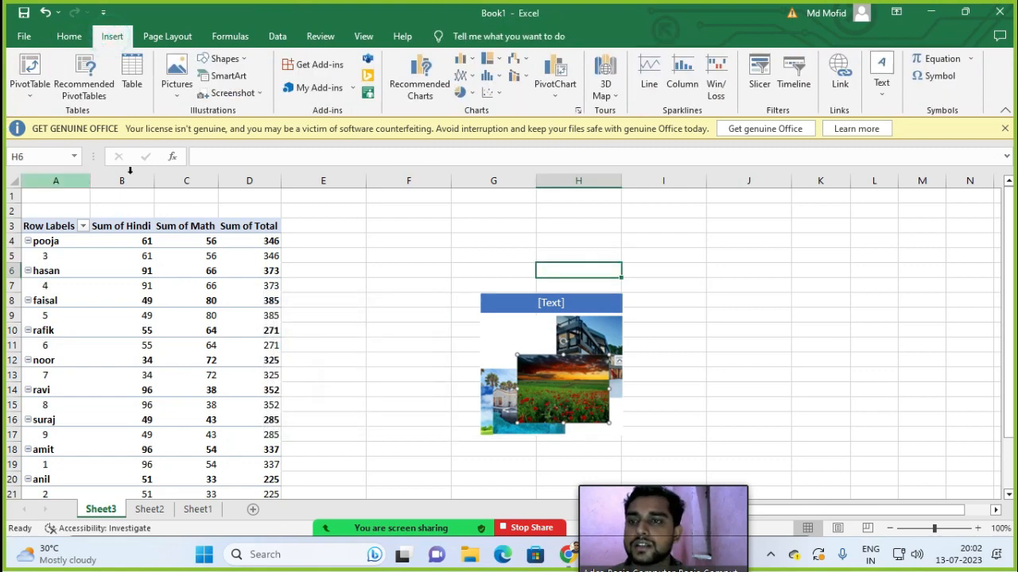
{"action": "left_click", "coordinate": [226, 60]}
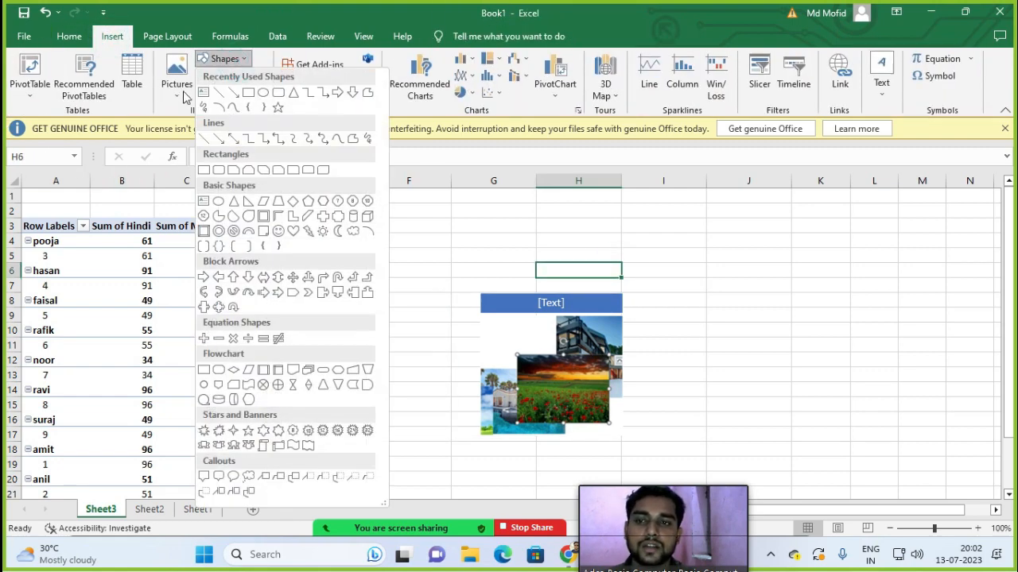
{"action": "left_click", "coordinate": [278, 106]}
{"action": "mouse_move", "coordinate": [706, 226]}
{"action": "left_mouse_down"}
{"action": "mouse_move", "coordinate": [845, 345]}
{"action": "mouse_move", "coordinate": [902, 400]}
{"action": "mouse_move", "coordinate": [913, 426]}
{"action": "left_mouse_up"}
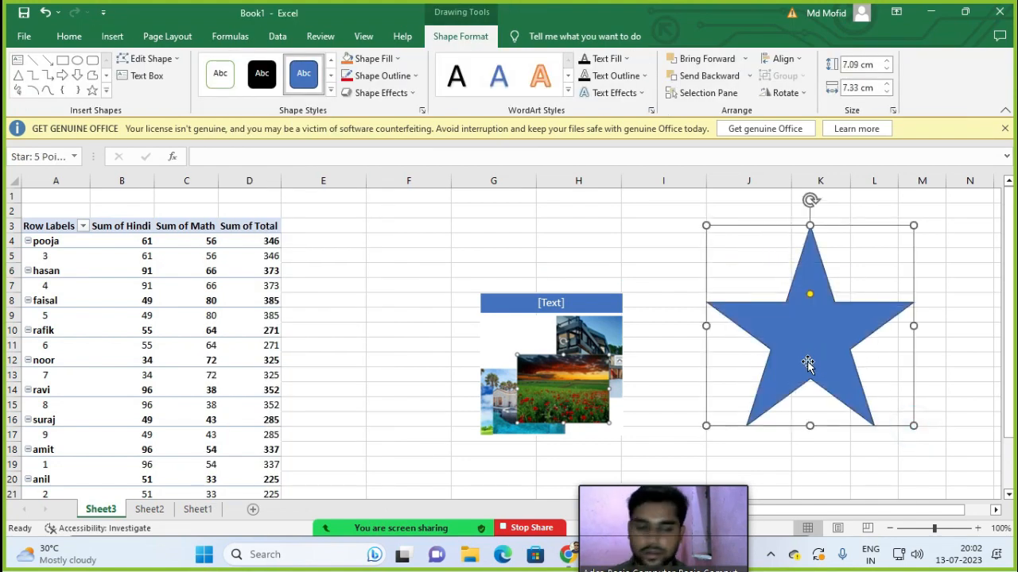
{"action": "mouse_move", "coordinate": [823, 329]}
{"action": "left_mouse_down"}
{"action": "mouse_move", "coordinate": [824, 350]}
{"action": "mouse_move", "coordinate": [823, 340]}
{"action": "left_mouse_up"}
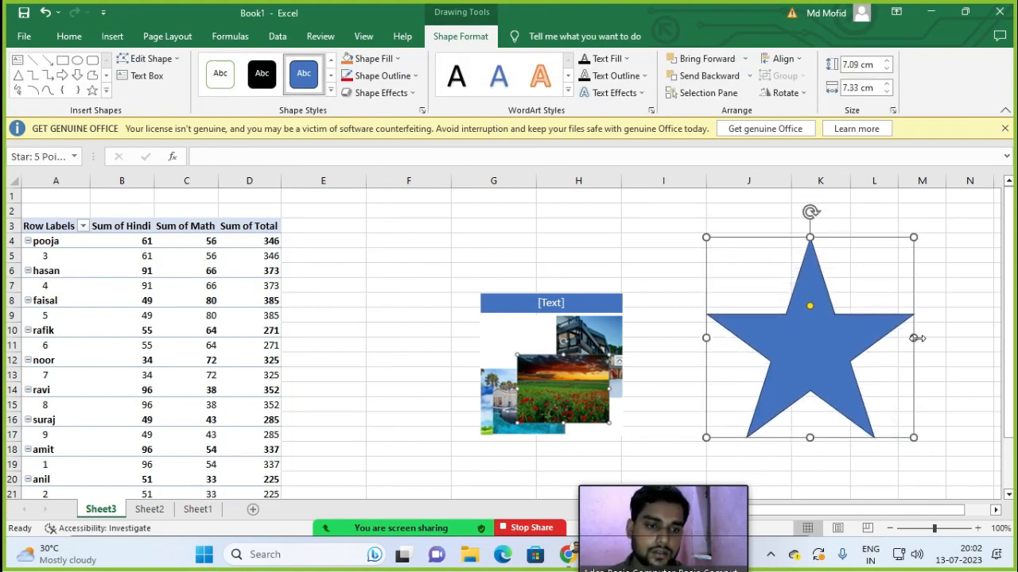
{"action": "left_click_drag", "start_coordinate": [914, 338], "coordinate": [865, 340]}
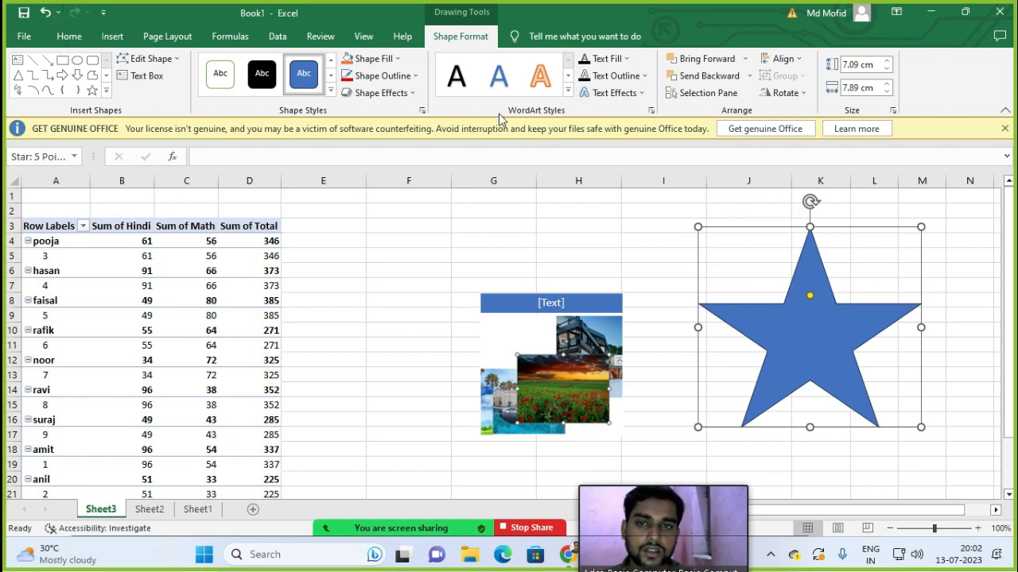
Step: Give the star a black shape style with a purple outline
{"action": "left_click", "coordinate": [331, 93]}
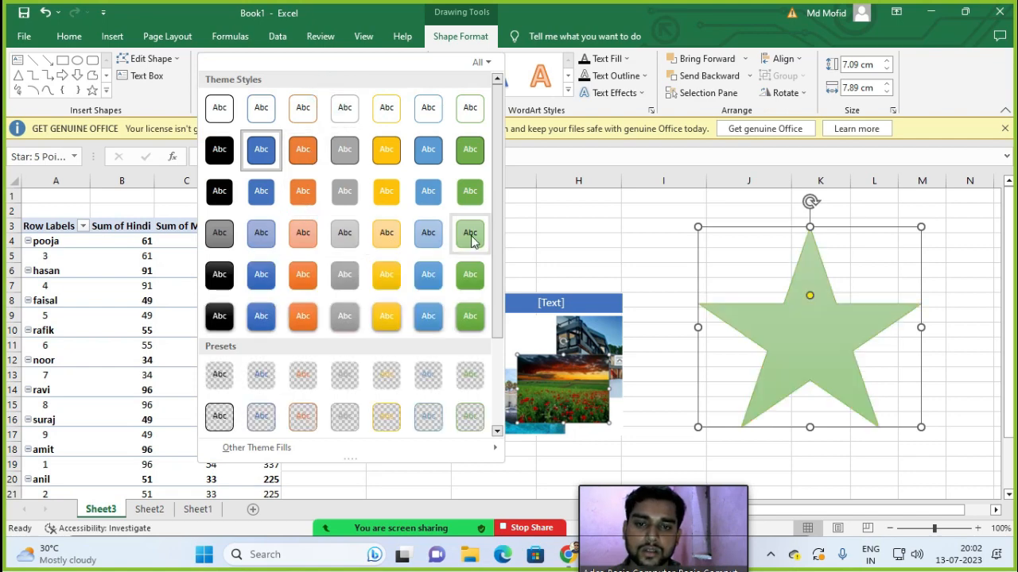
{"action": "left_click_drag", "start_coordinate": [496, 215], "coordinate": [503, 328]}
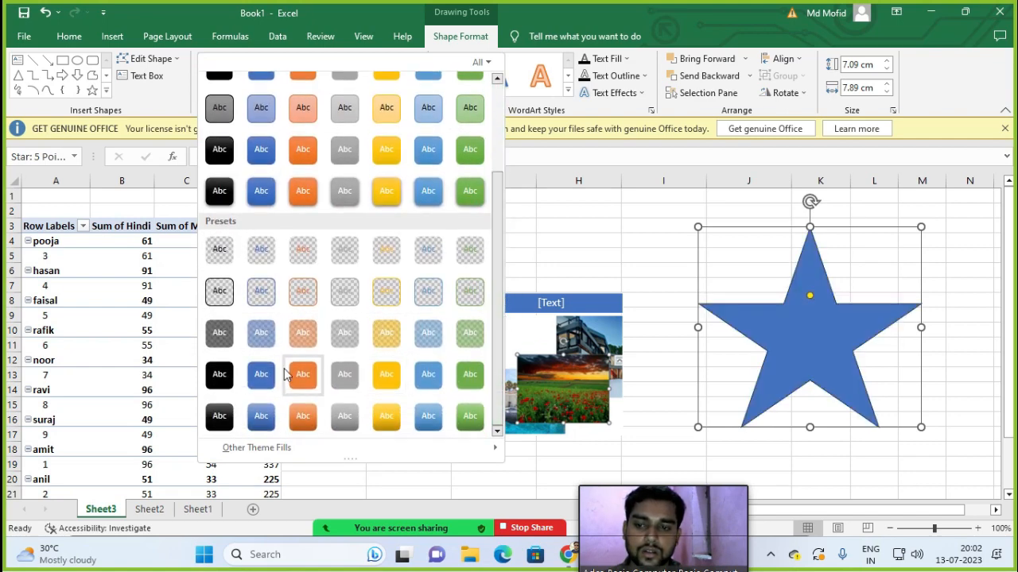
{"action": "left_click", "coordinate": [213, 416]}
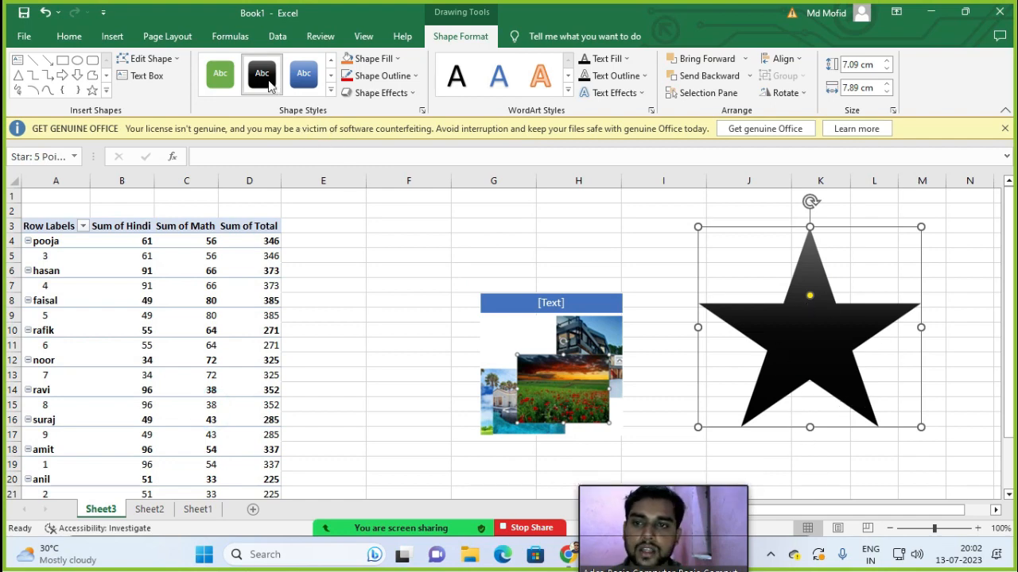
{"action": "left_click", "coordinate": [405, 80]}
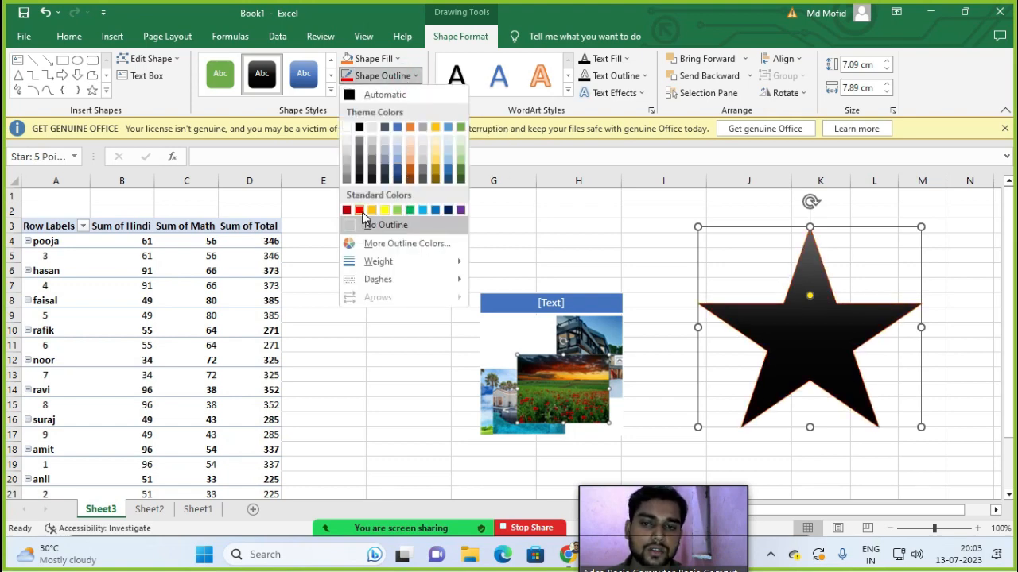
{"action": "left_click", "coordinate": [461, 210]}
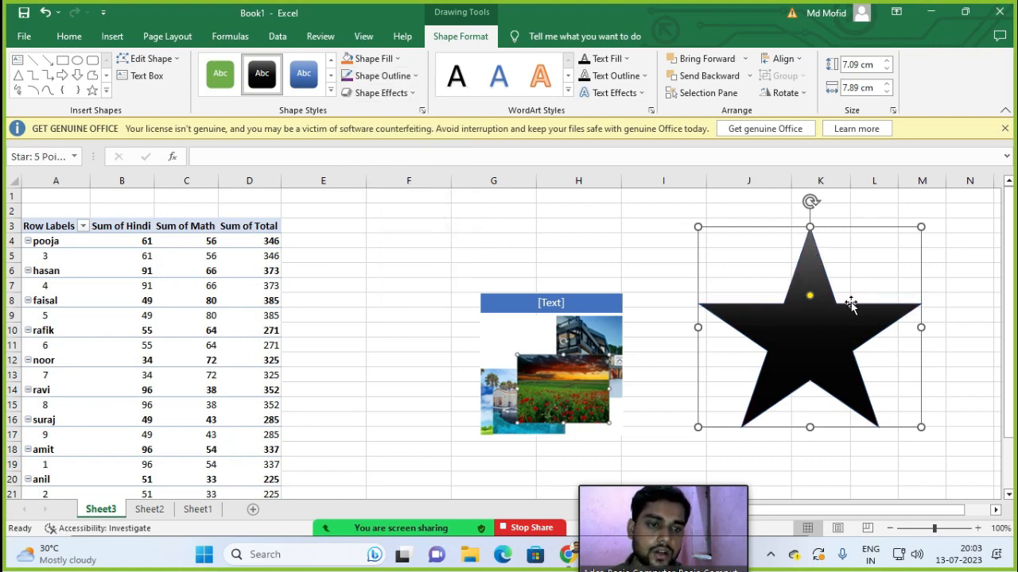
{"action": "left_click", "coordinate": [398, 79]}
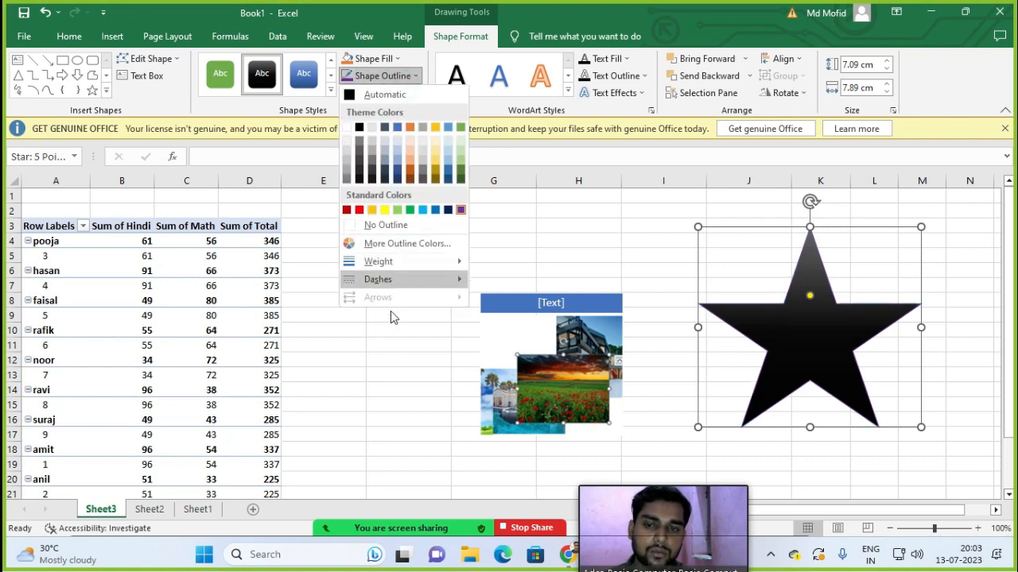
{"action": "left_click", "coordinate": [390, 334]}
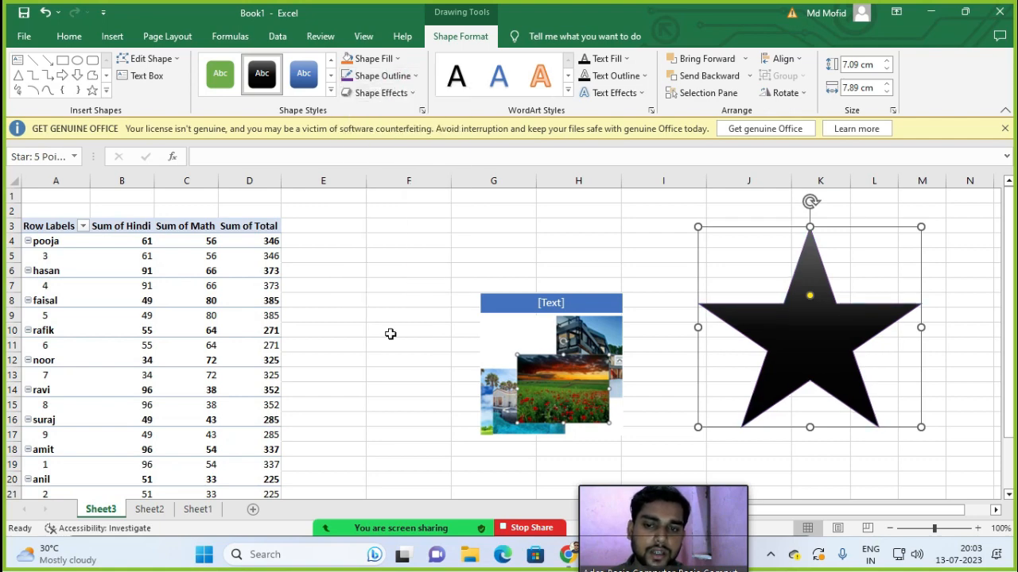
Step: Apply a bevelled 3D preset effect with shadow to the star
{"action": "left_click", "coordinate": [381, 94]}
{"action": "mouse_move", "coordinate": [390, 121]}
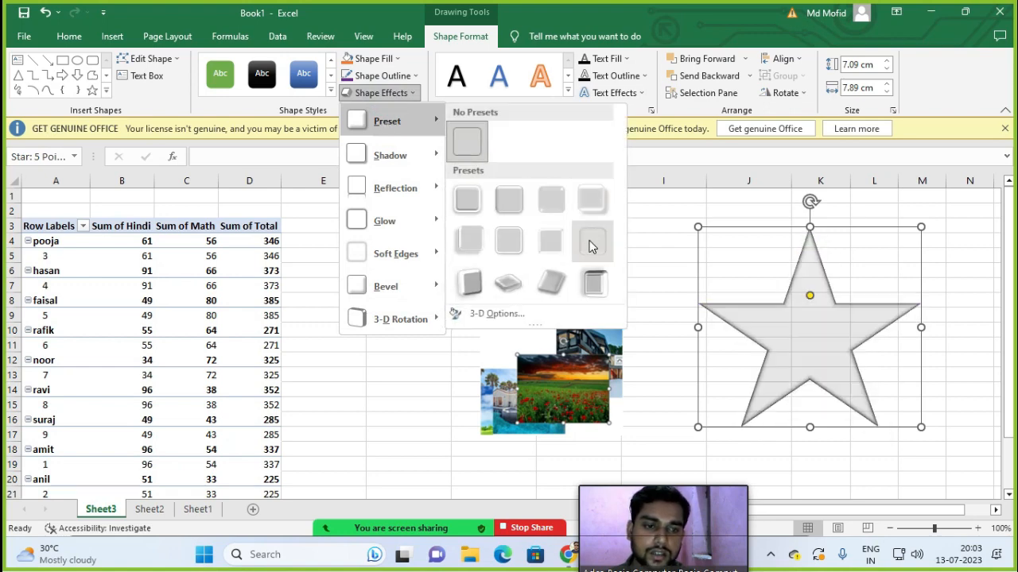
{"action": "left_click", "coordinate": [477, 241]}
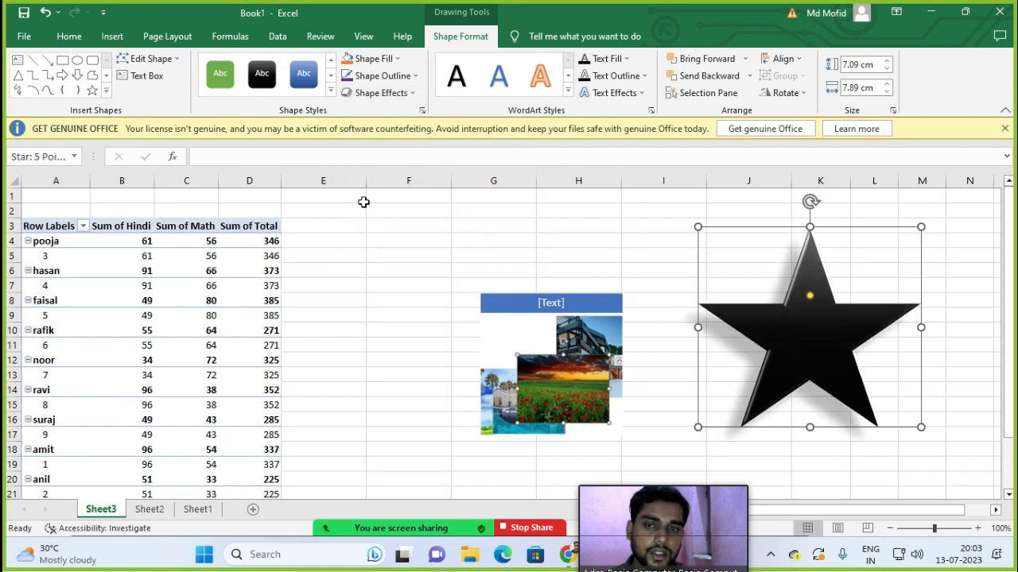
{"action": "left_click", "coordinate": [568, 89]}
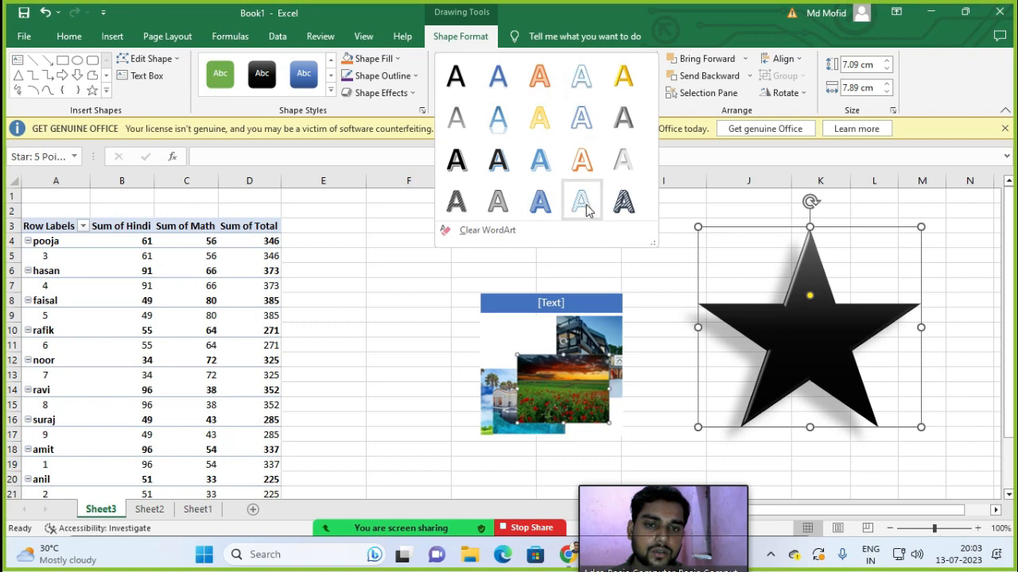
{"action": "left_click", "coordinate": [791, 322]}
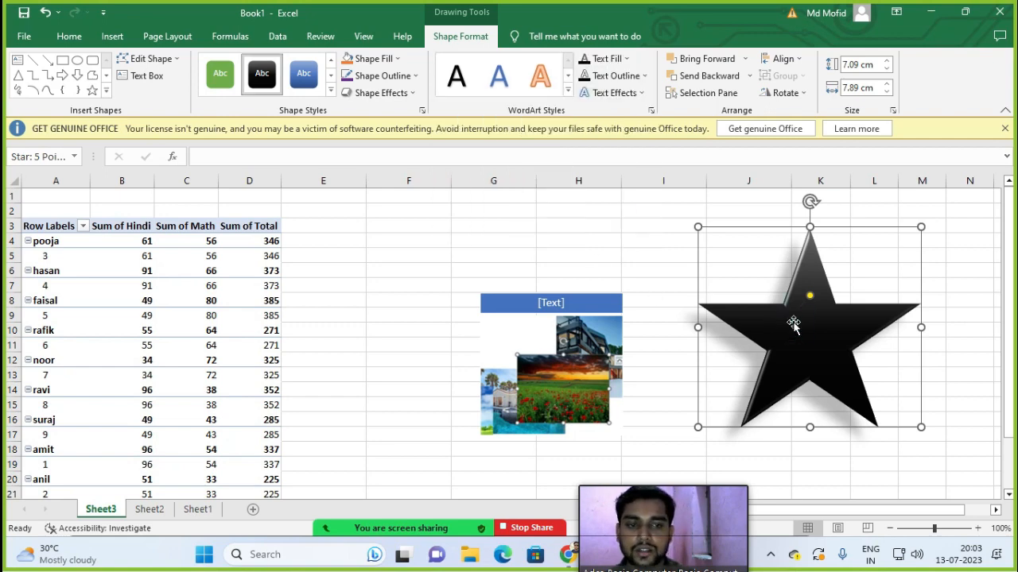
Step: Type the label 'star' into the star shape and select the word
{"action": "type", "text": "star"}
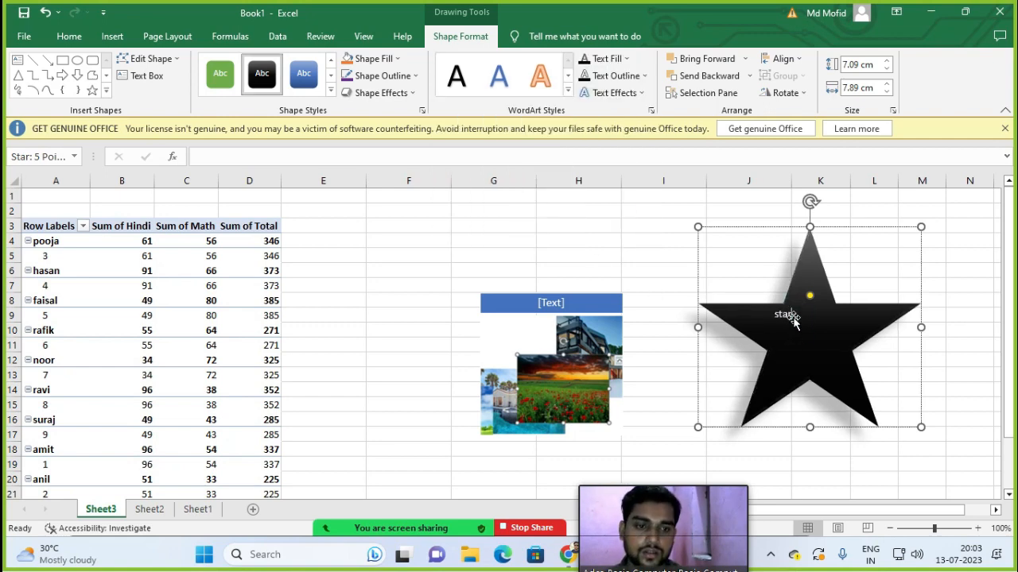
{"action": "left_click", "coordinate": [797, 318]}
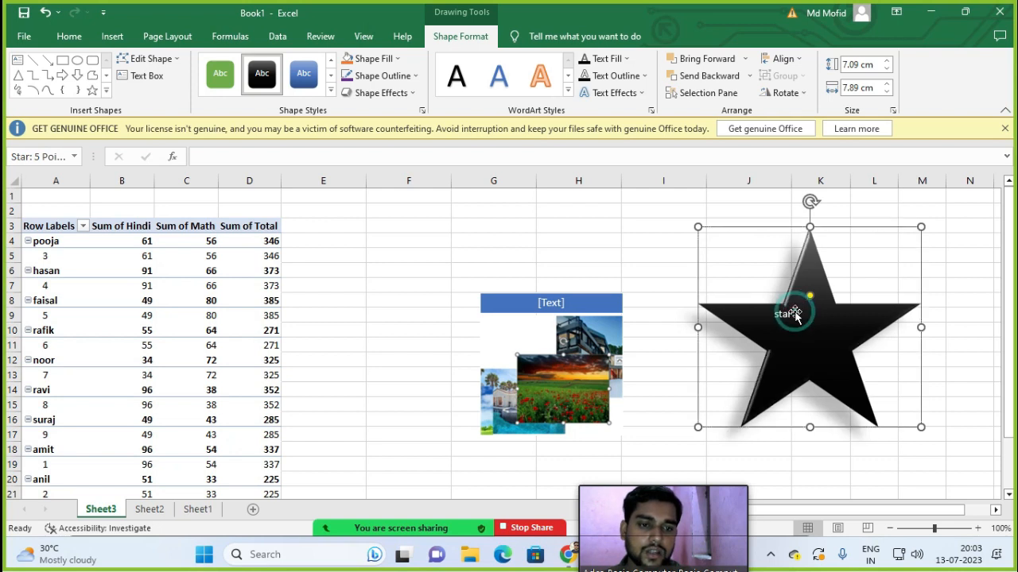
{"action": "right_click", "coordinate": [774, 314]}
{"action": "double_click", "coordinate": [778, 316]}
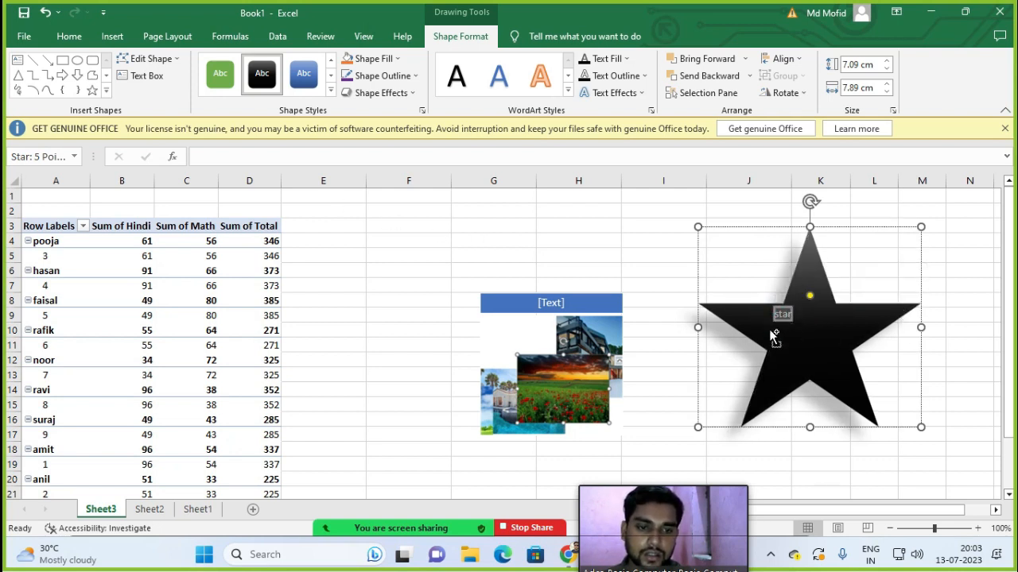
Step: Enlarge the star text by four font-size steps and make it bold
{"action": "left_click", "coordinate": [65, 36]}
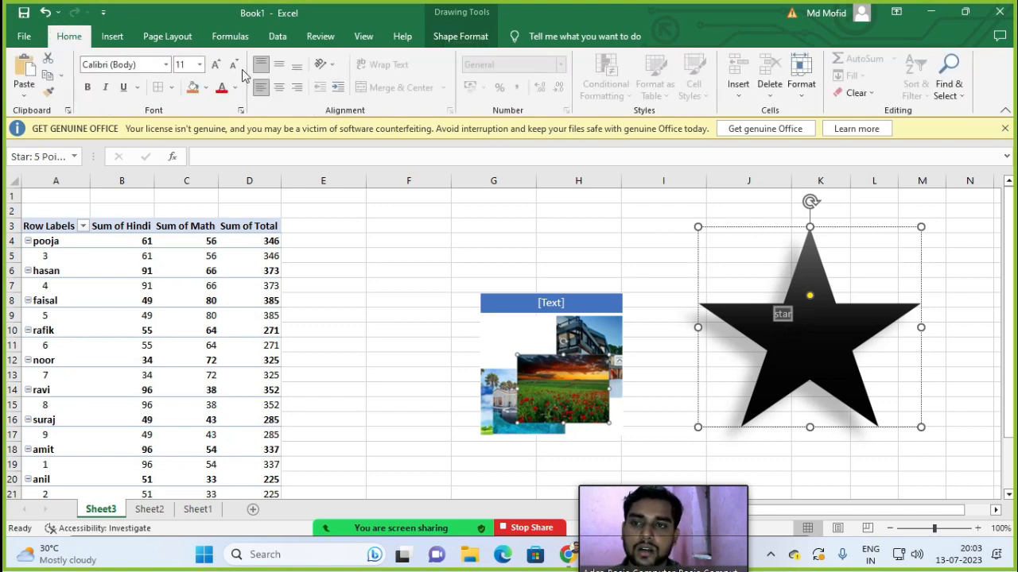
{"action": "left_click", "coordinate": [217, 64]}
{"action": "left_click", "coordinate": [216, 64]}
{"action": "left_click", "coordinate": [216, 65]}
{"action": "left_click", "coordinate": [216, 64]}
{"action": "left_click", "coordinate": [217, 65]}
{"action": "left_click", "coordinate": [216, 64]}
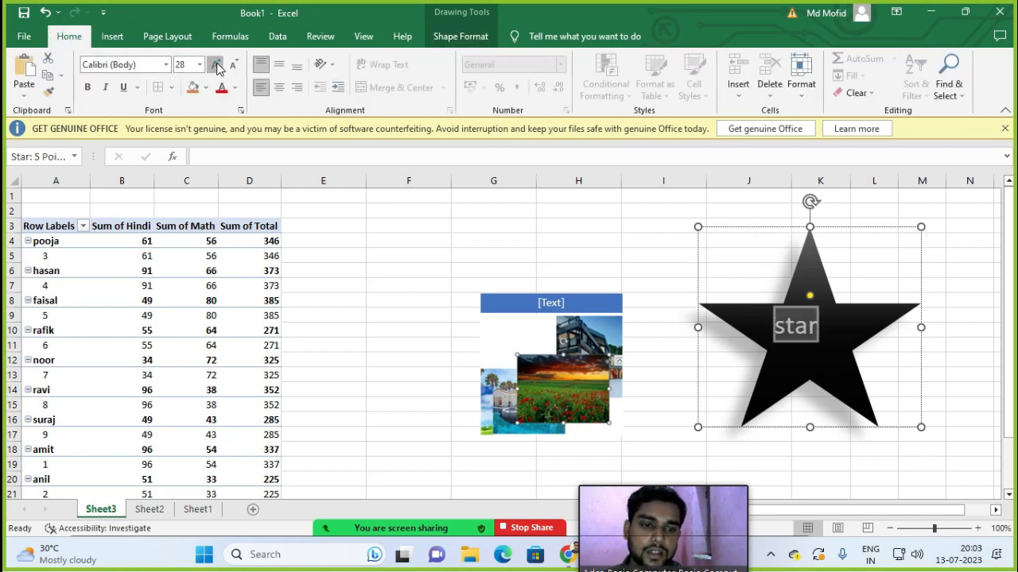
{"action": "left_click", "coordinate": [216, 65]}
{"action": "left_click", "coordinate": [217, 64]}
{"action": "left_click", "coordinate": [88, 87]}
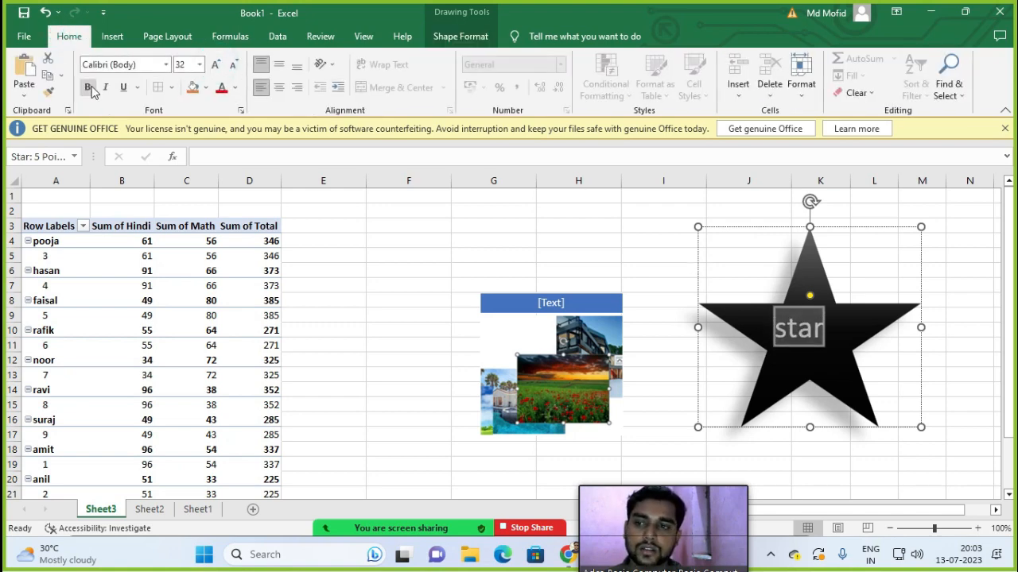
Step: Apply a silvery WordArt style to the star text, then deselect the shape
{"action": "left_click", "coordinate": [461, 37]}
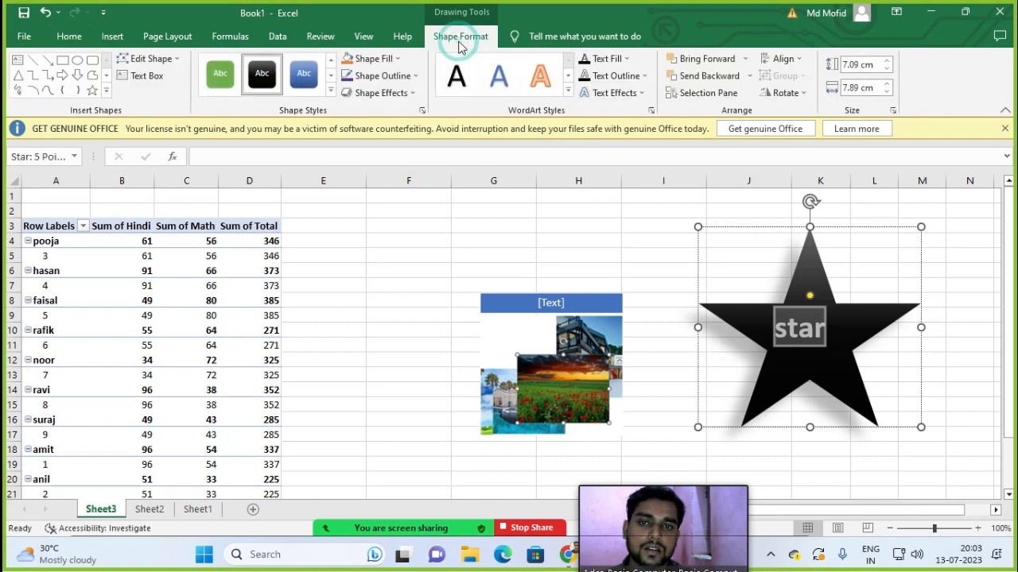
{"action": "left_click", "coordinate": [568, 90]}
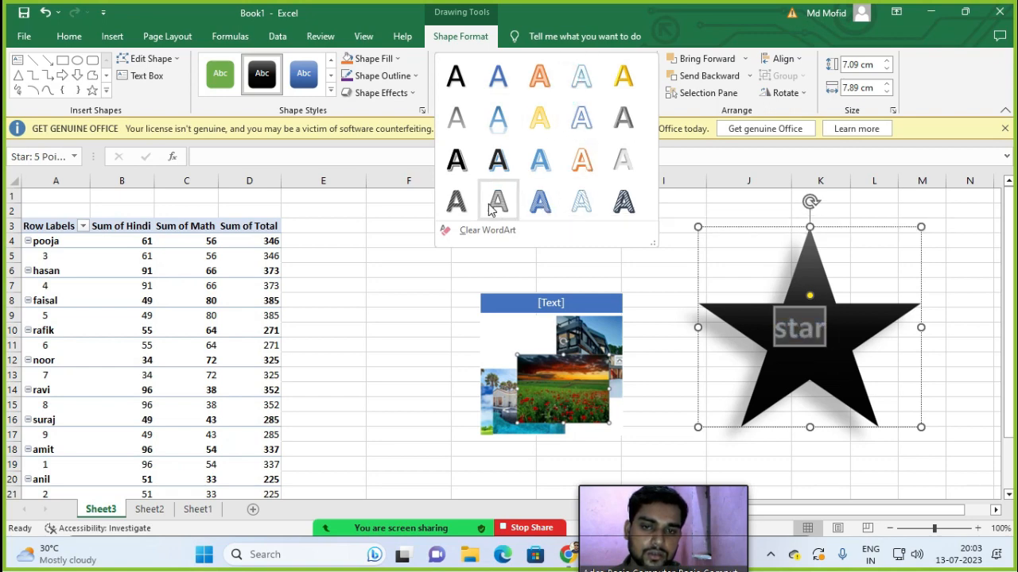
{"action": "left_click", "coordinate": [465, 173]}
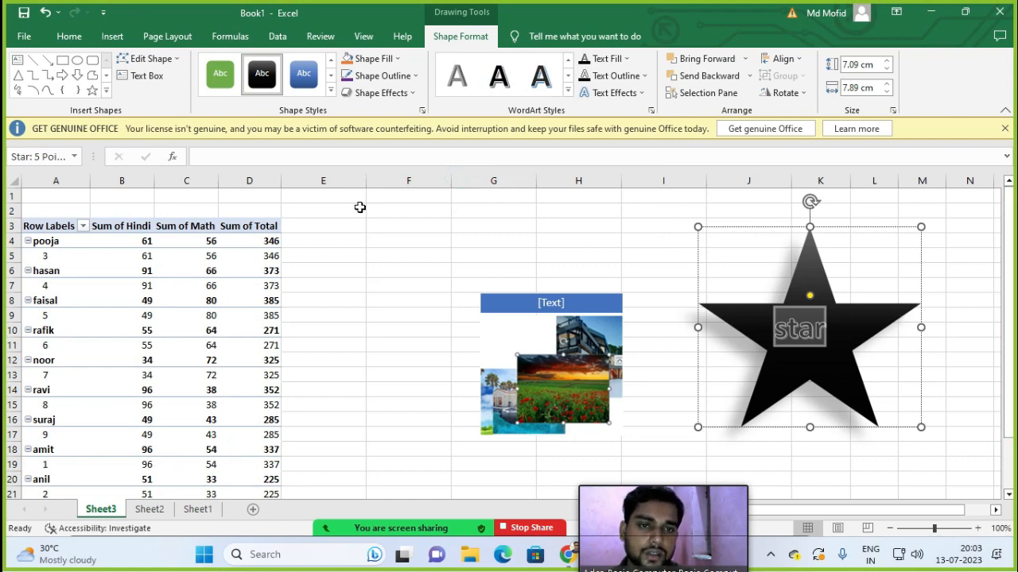
{"action": "left_click", "coordinate": [997, 280]}
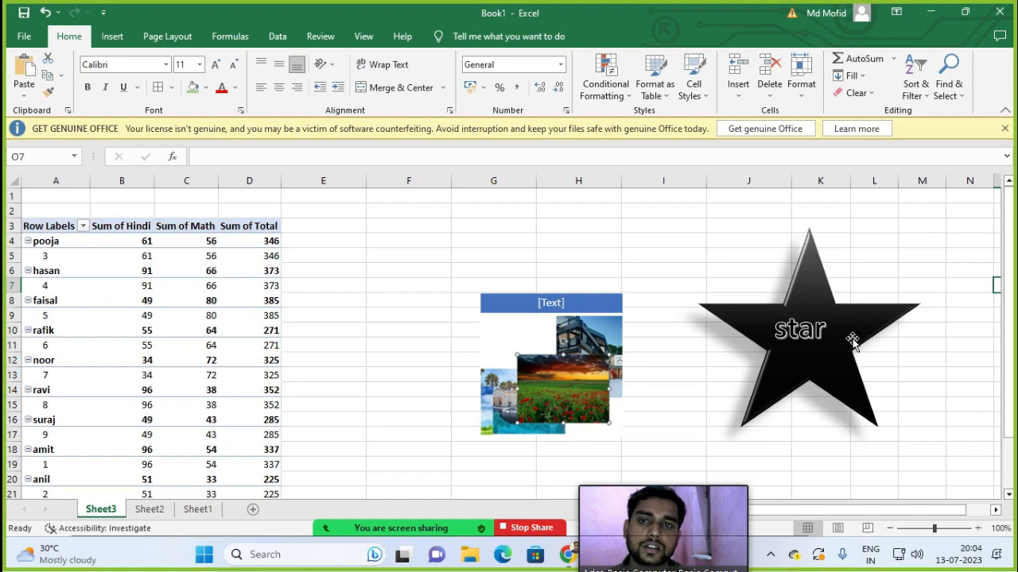
Step: Add a new blank Sheet4, select cell E4 and bring up the SmartArt gallery
{"action": "left_click", "coordinate": [115, 36]}
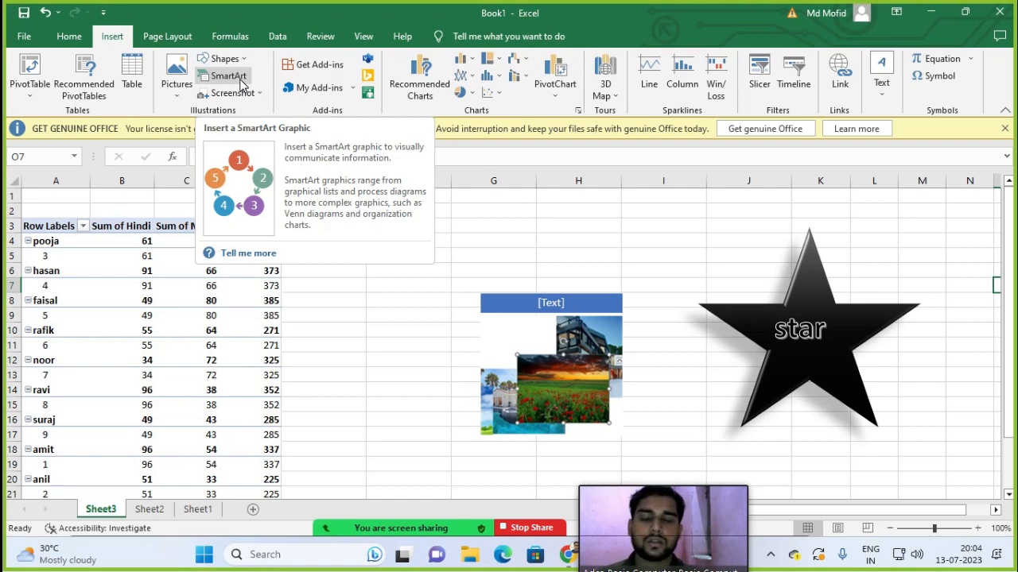
{"action": "left_click", "coordinate": [666, 231]}
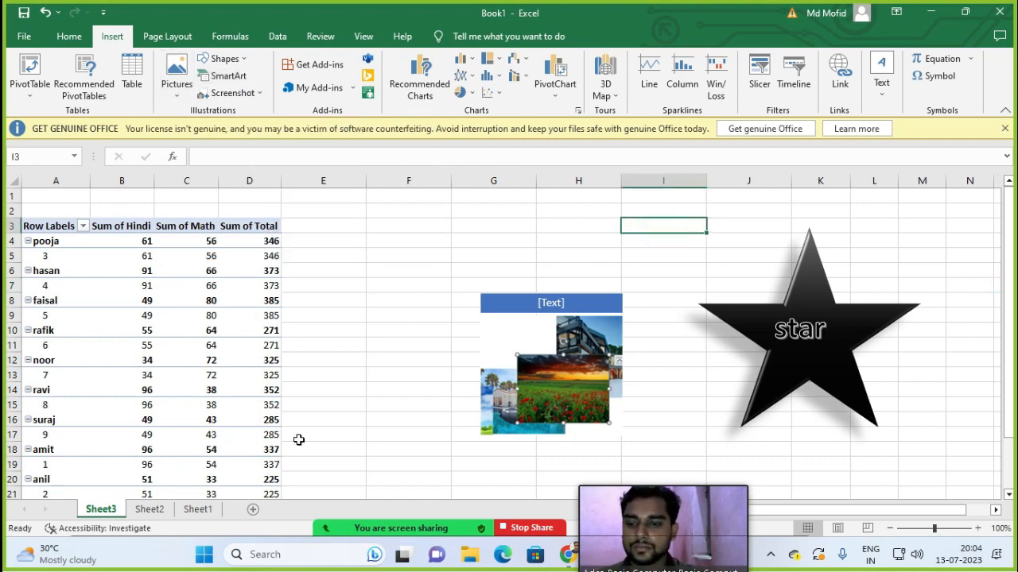
{"action": "left_click", "coordinate": [151, 509]}
{"action": "left_click", "coordinate": [194, 508]}
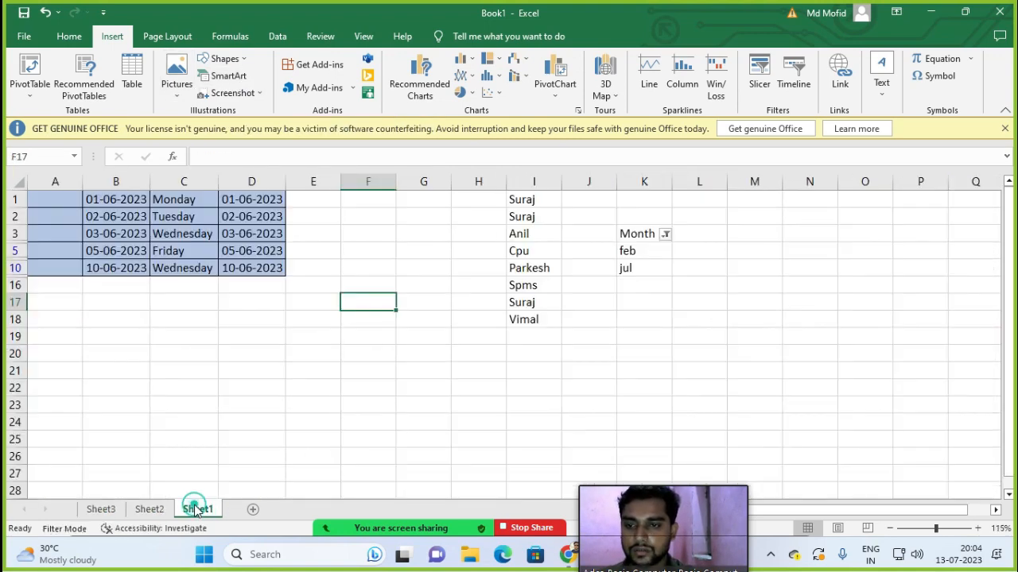
{"action": "left_click", "coordinate": [251, 508]}
{"action": "left_click", "coordinate": [326, 269]}
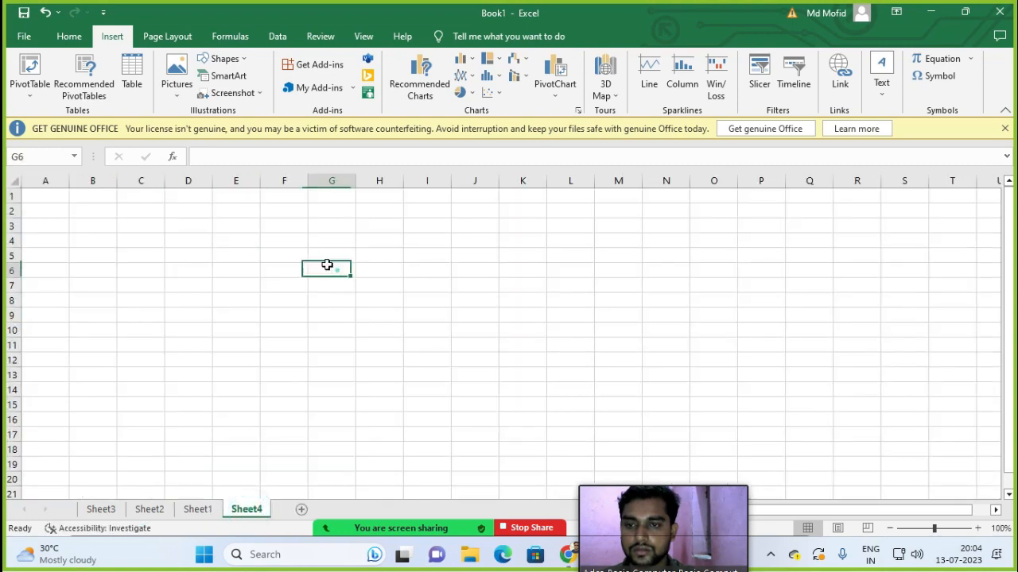
{"action": "left_click", "coordinate": [229, 237]}
{"action": "left_click", "coordinate": [229, 77]}
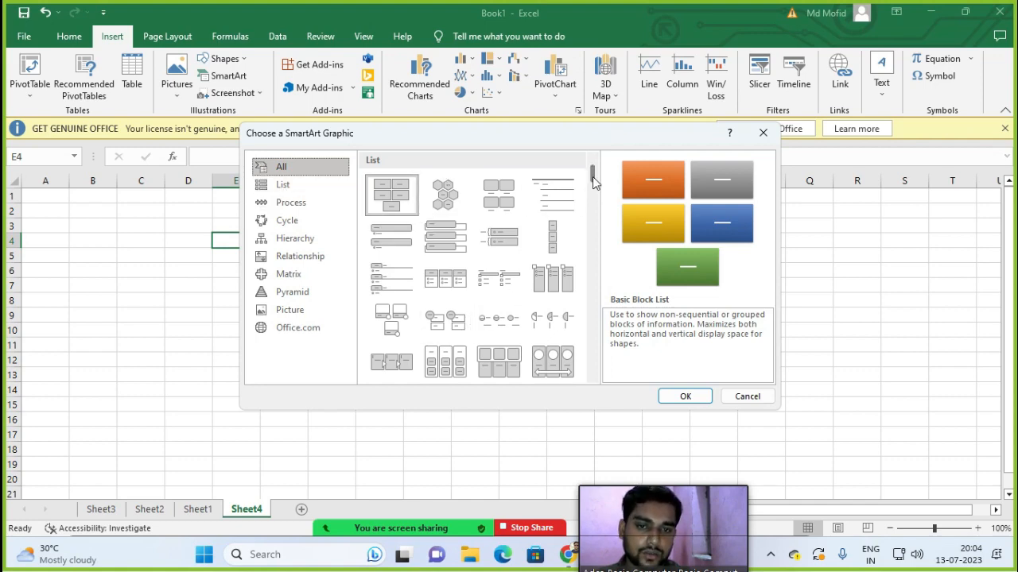
Step: Insert a Radial Cycle SmartArt diagram from the Cycle category onto Sheet4
{"action": "mouse_move", "coordinate": [593, 175]}
{"action": "left_mouse_down"}
{"action": "mouse_move", "coordinate": [601, 349]}
{"action": "mouse_move", "coordinate": [602, 173]}
{"action": "left_mouse_up"}
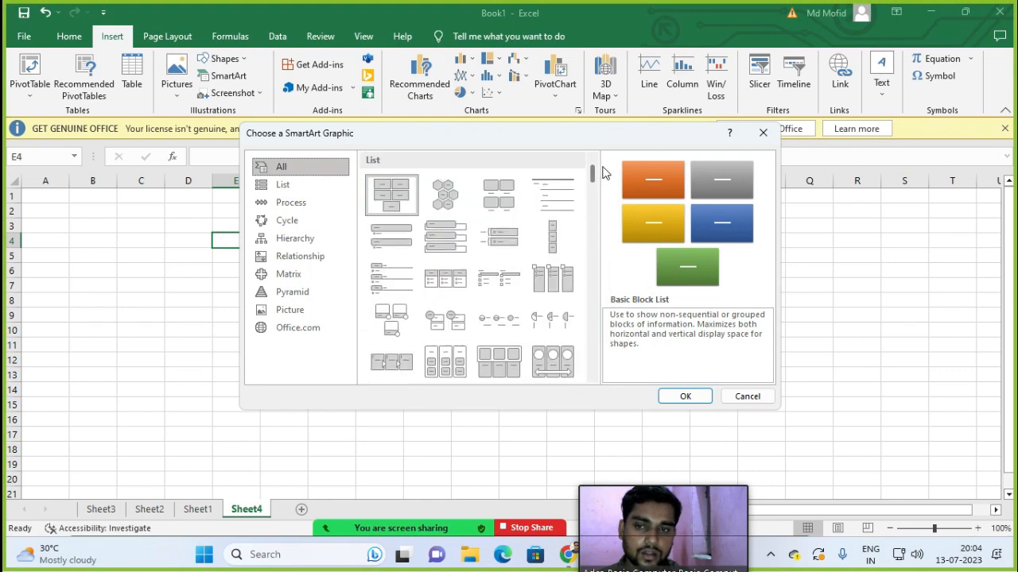
{"action": "left_click", "coordinate": [282, 184]}
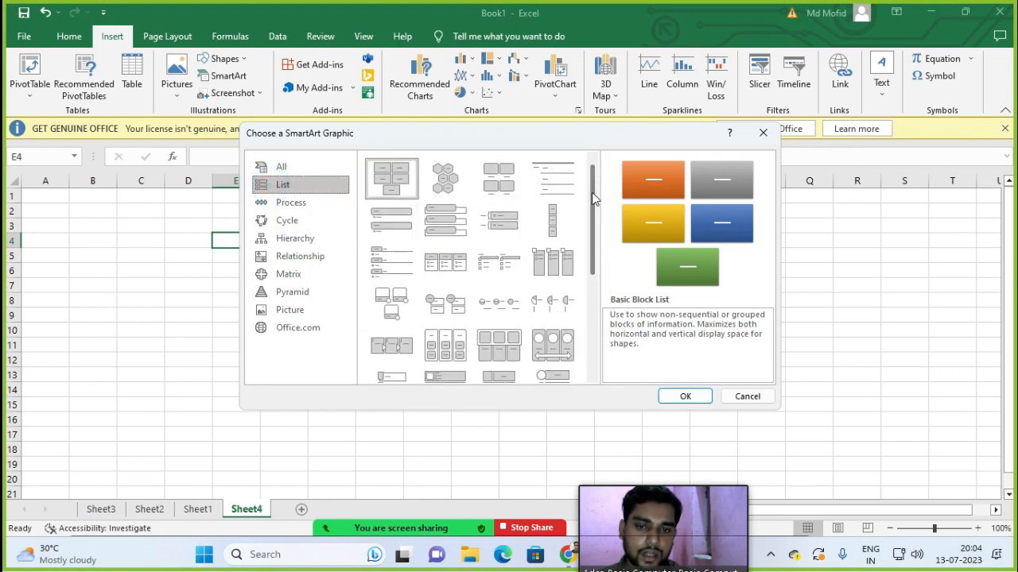
{"action": "left_click", "coordinate": [324, 205]}
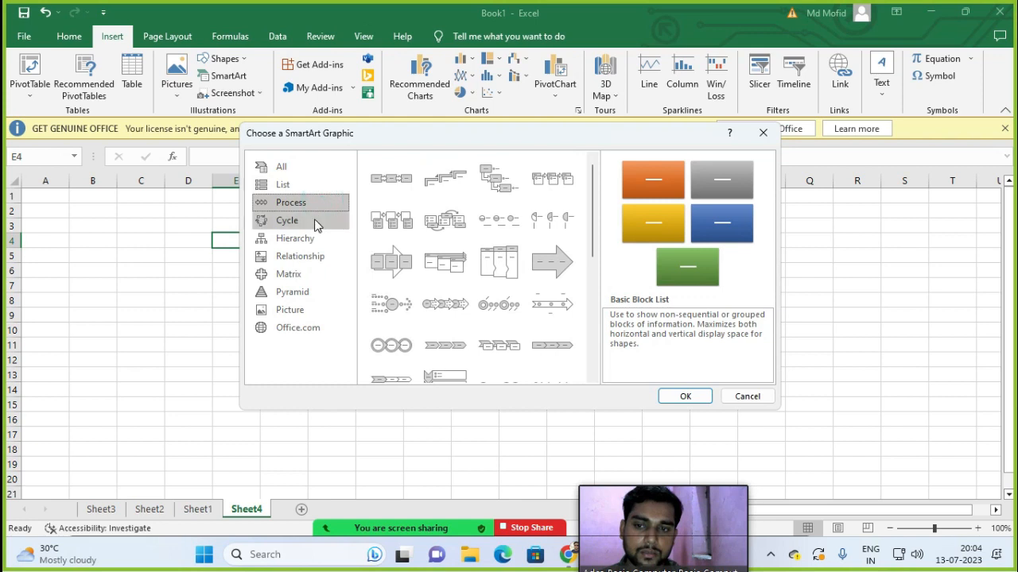
{"action": "left_click", "coordinate": [315, 223]}
{"action": "left_click", "coordinate": [313, 205]}
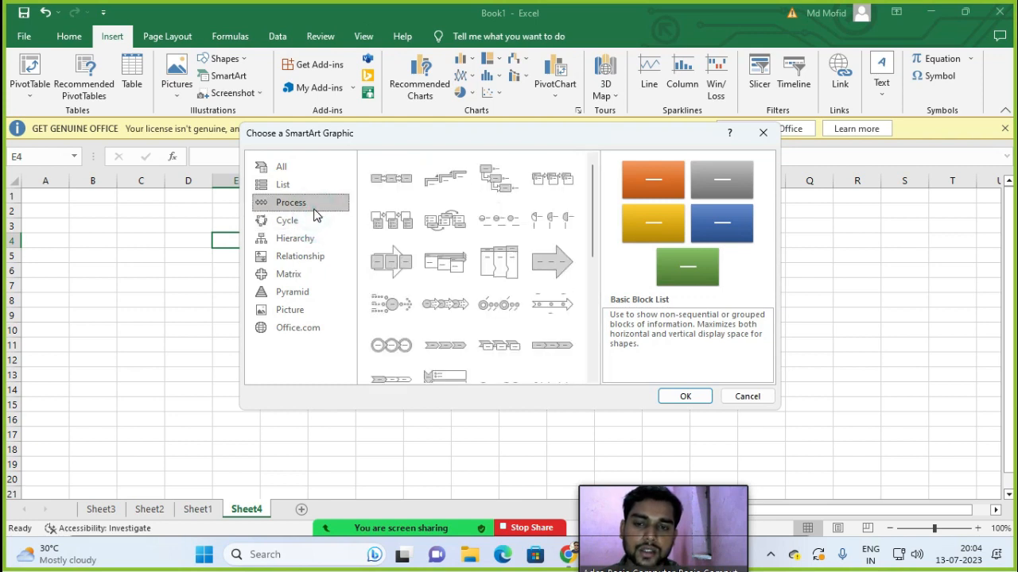
{"action": "left_click", "coordinate": [290, 222]}
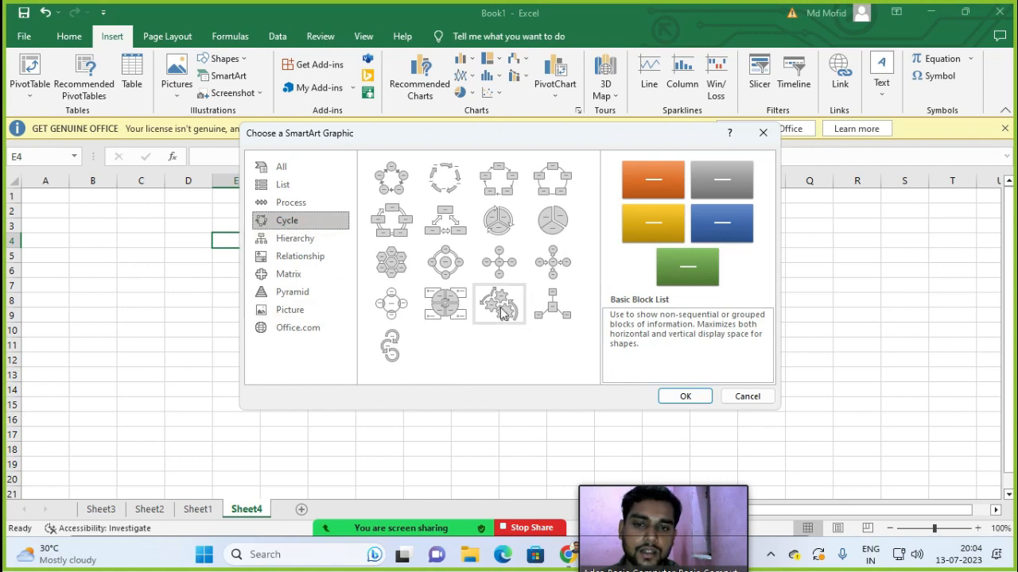
{"action": "left_click", "coordinate": [455, 274]}
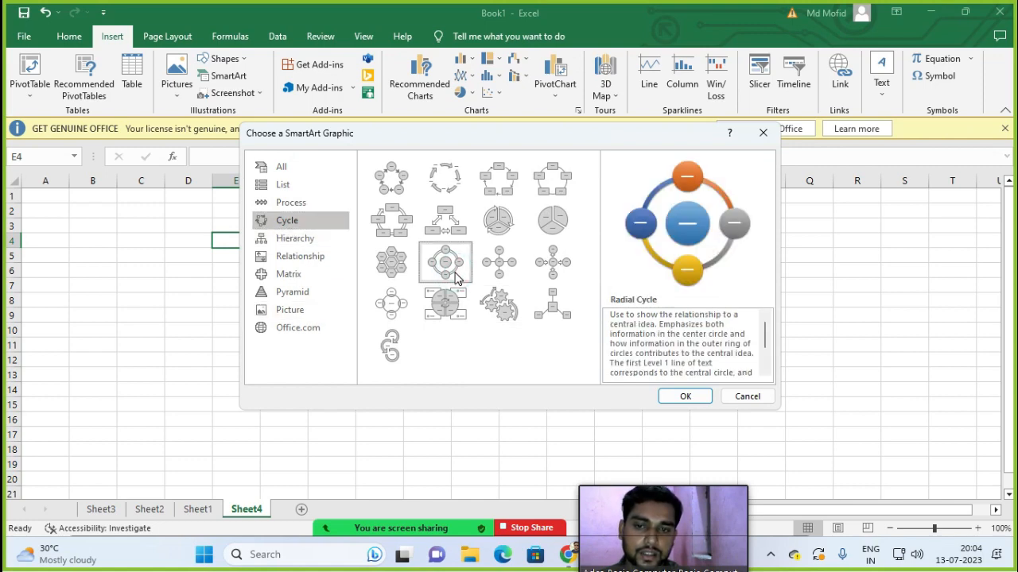
{"action": "left_click", "coordinate": [683, 393]}
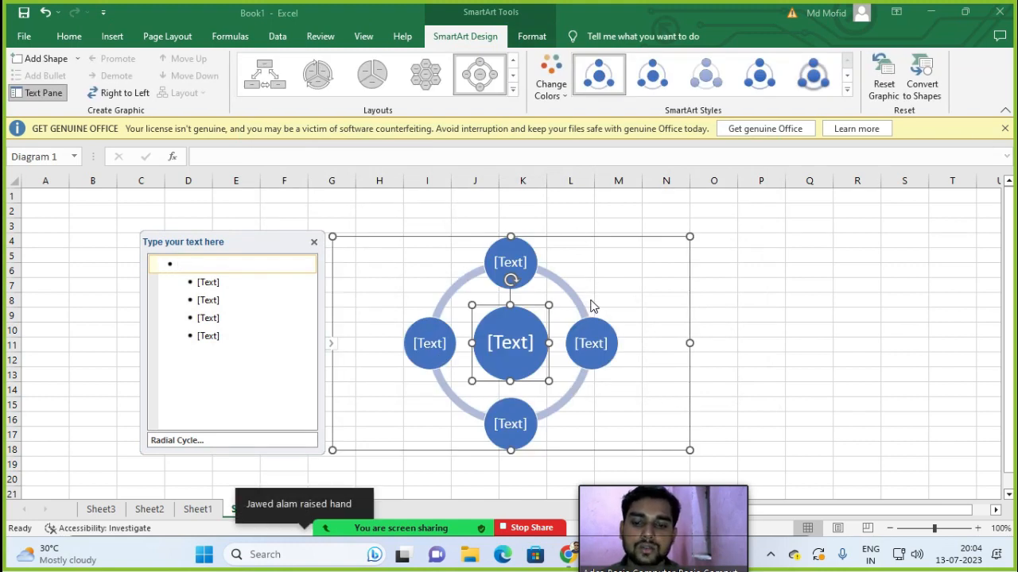
{"action": "left_click", "coordinate": [306, 519]}
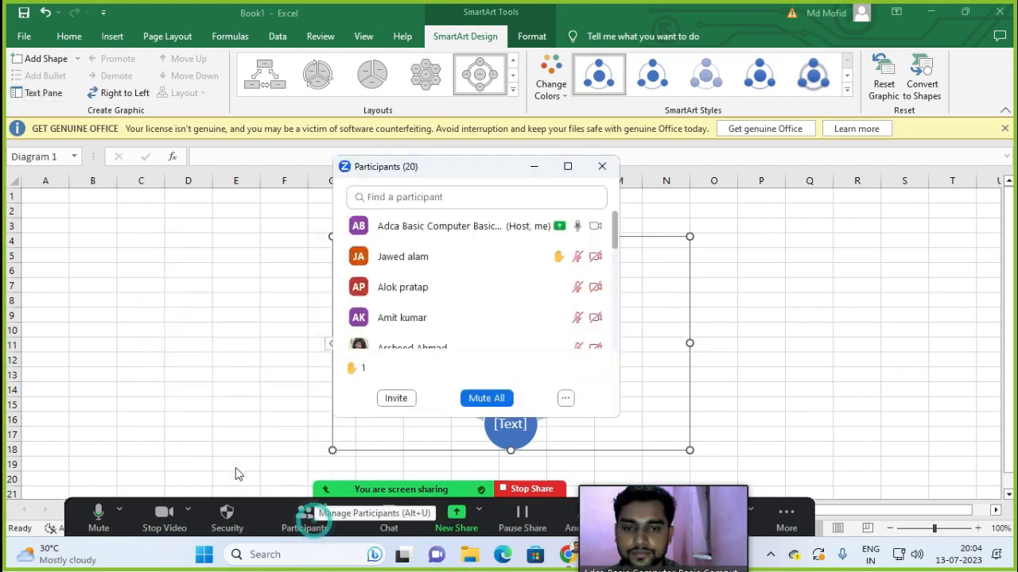
Step: Lower the participant's raised hand in the Zoom participants list
{"action": "left_click", "coordinate": [454, 256]}
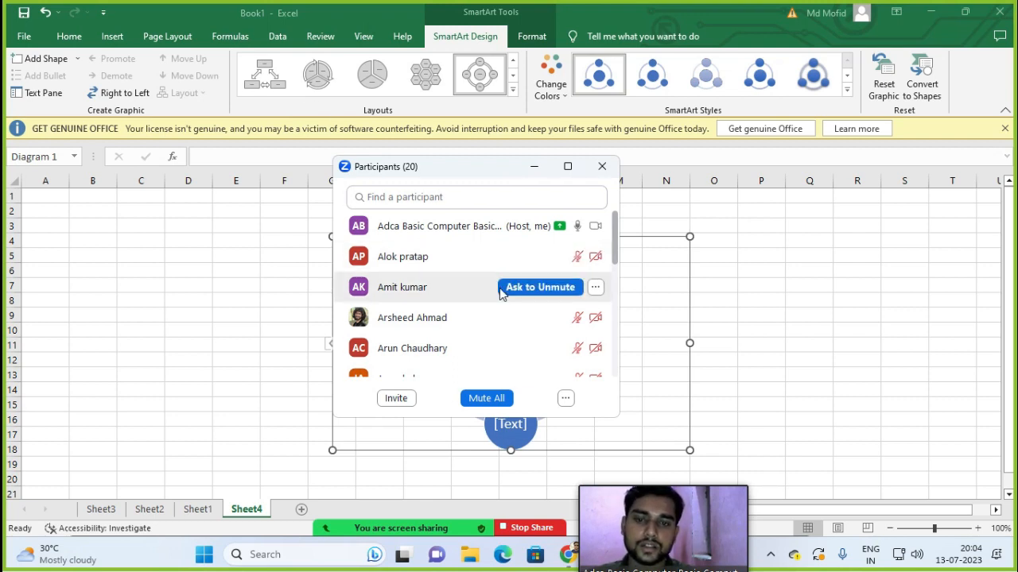
{"action": "scroll", "coordinate": [484, 281], "scroll_direction": "down", "scroll_amount": 2}
{"action": "scroll", "coordinate": [482, 286], "scroll_direction": "up", "scroll_amount": 2}
{"action": "scroll", "coordinate": [481, 284], "scroll_direction": "down", "scroll_amount": 1}
{"action": "scroll", "coordinate": [481, 284], "scroll_direction": "down", "scroll_amount": 2}
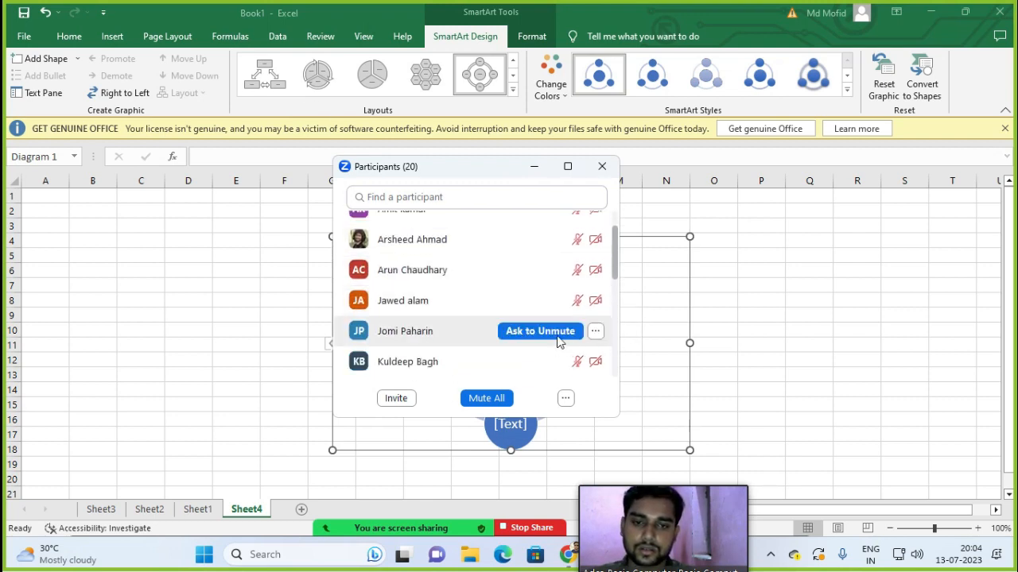
{"action": "scroll", "coordinate": [530, 313], "scroll_direction": "up", "scroll_amount": 3}
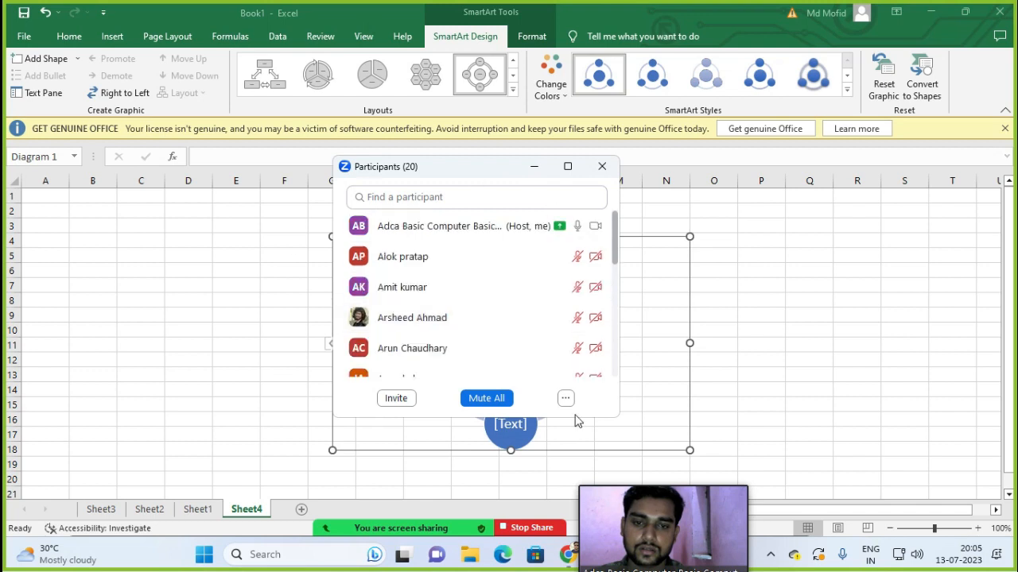
Step: Mute all participants, confirming with Yes, and close the participants list
{"action": "left_click", "coordinate": [498, 400]}
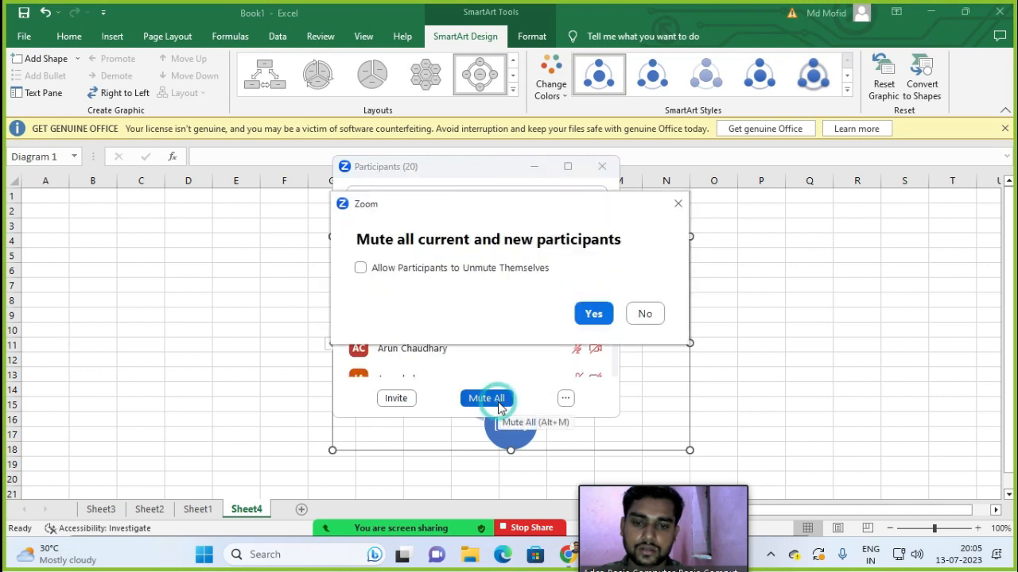
{"action": "left_click", "coordinate": [594, 314]}
{"action": "left_click", "coordinate": [603, 171]}
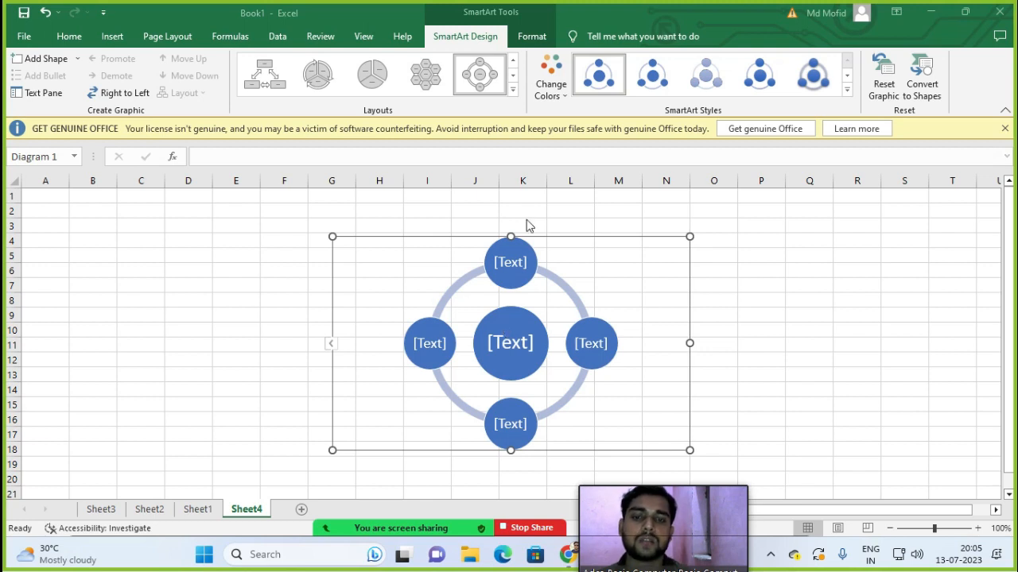
Step: Label the centre circle 'Parts Of Computer'
{"action": "left_click", "coordinate": [496, 334]}
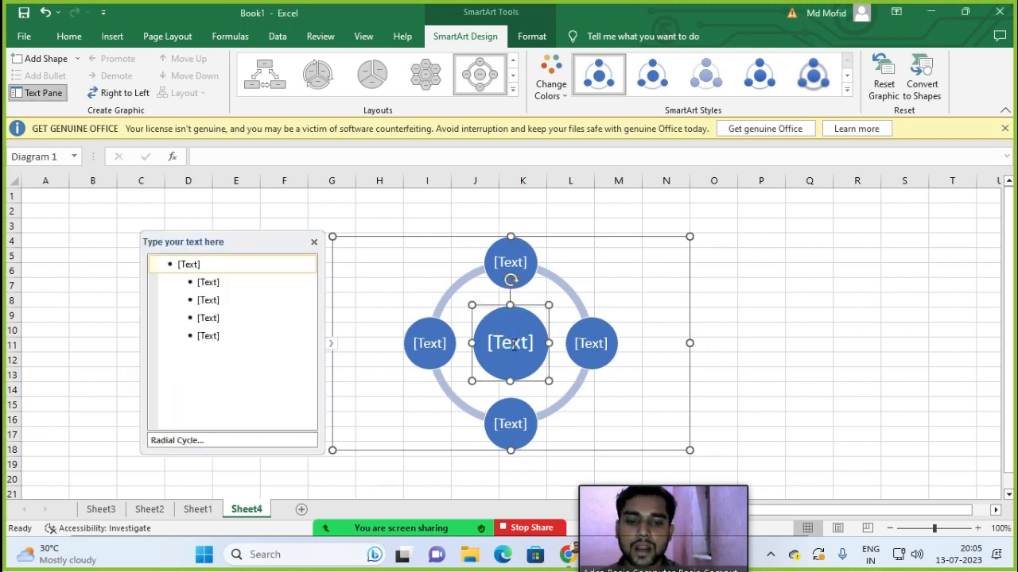
{"action": "type", "text": "P{arts"}
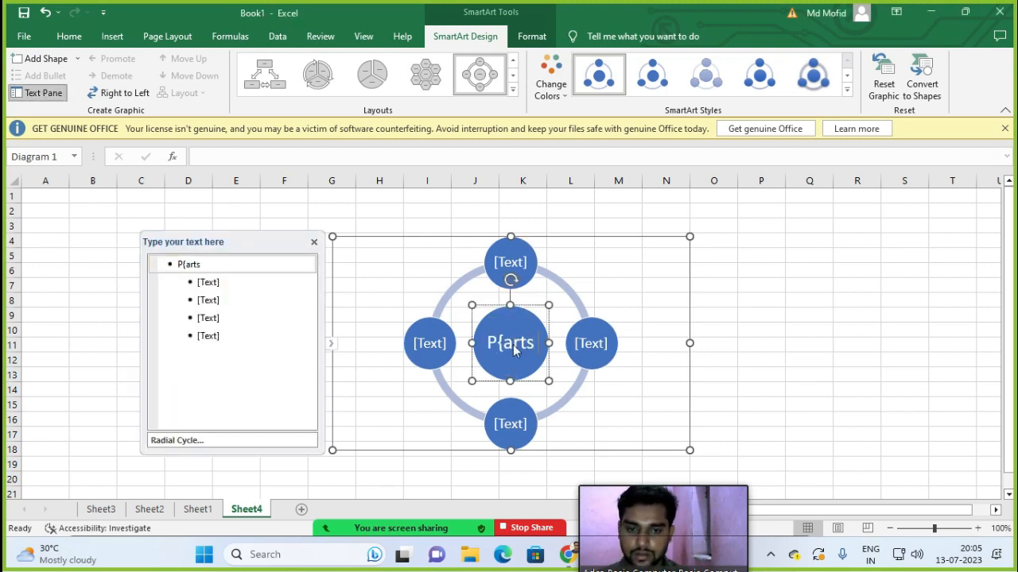
{"action": "key", "text": "BackSpace"}
{"action": "key", "text": "BackSpace"}
{"action": "key", "text": "BackSpace"}
{"action": "key", "text": "BackSpace"}
{"action": "key", "text": "BackSpace"}
{"action": "type", "text": "a"}
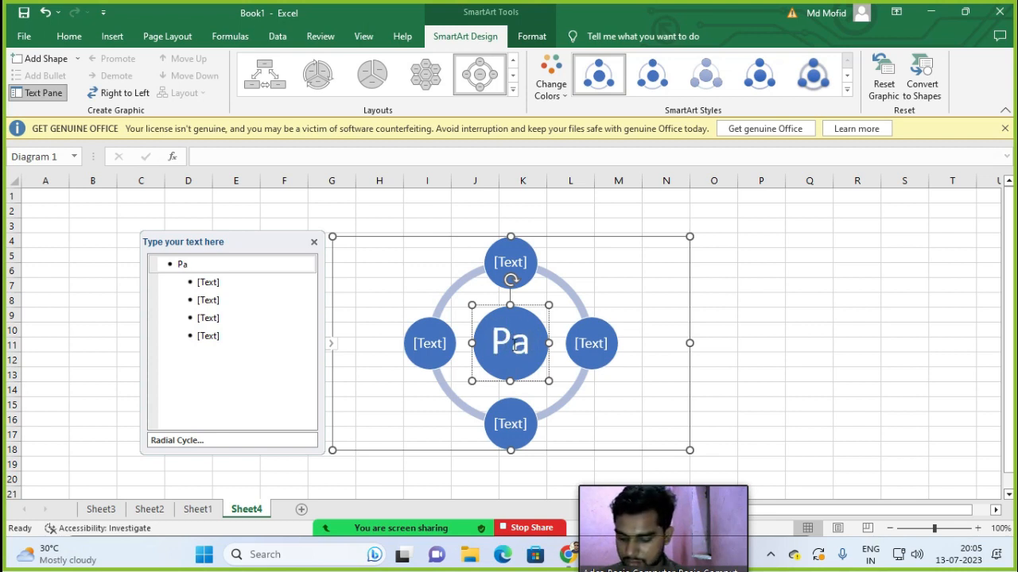
{"action": "type", "text": "rts Of"}
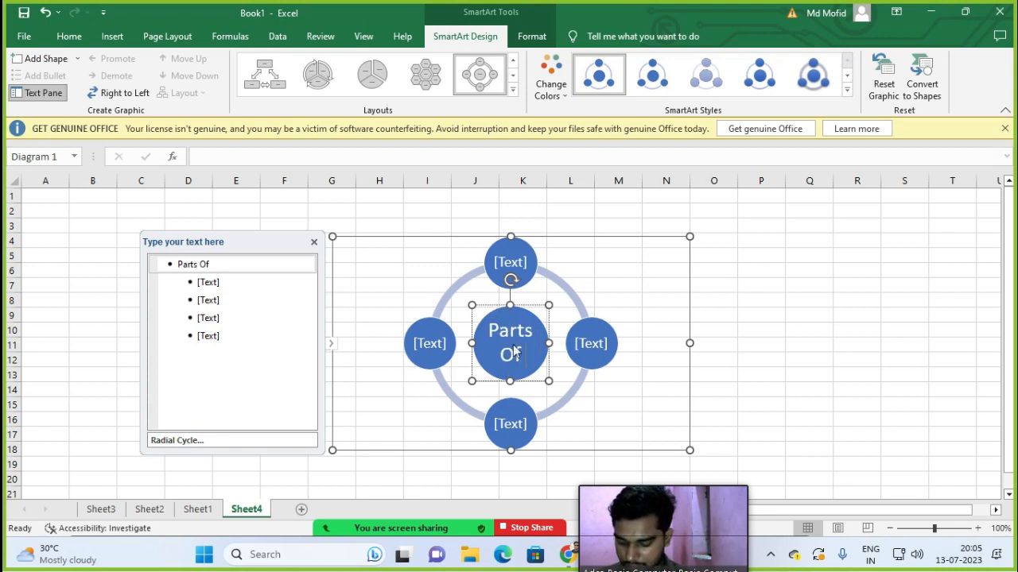
{"action": "type", "text": " Comp"}
{"action": "key", "text": "BackSpace"}
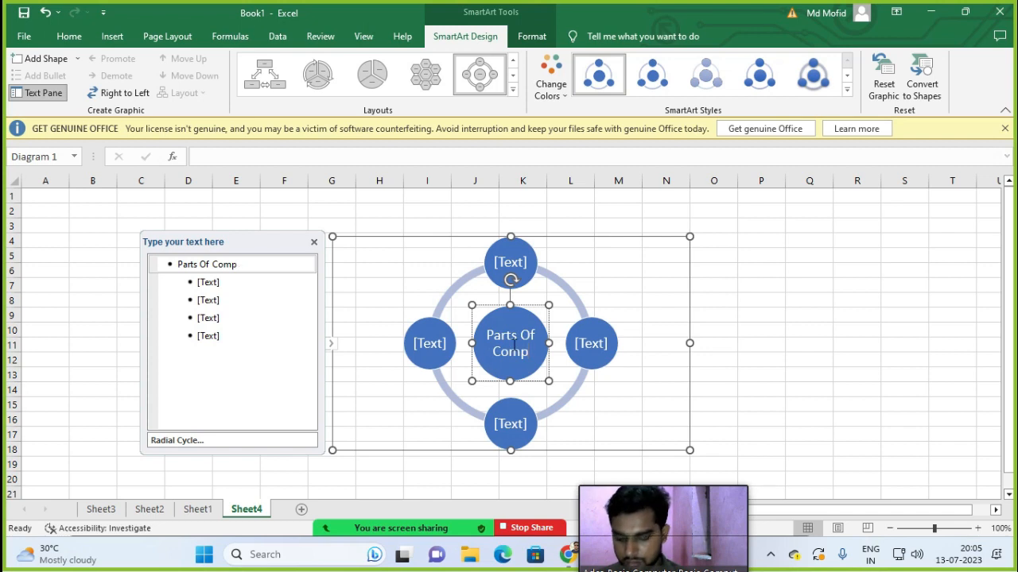
{"action": "type", "text": "uter"}
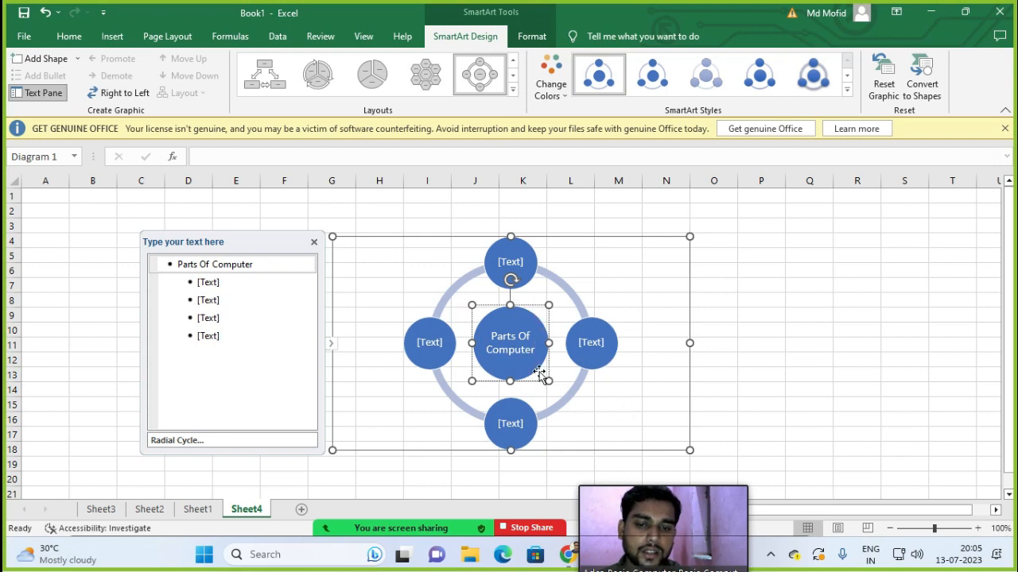
Step: Label the right outer circle 'mouse', undoing an accidental circle deletion
{"action": "left_click", "coordinate": [593, 357]}
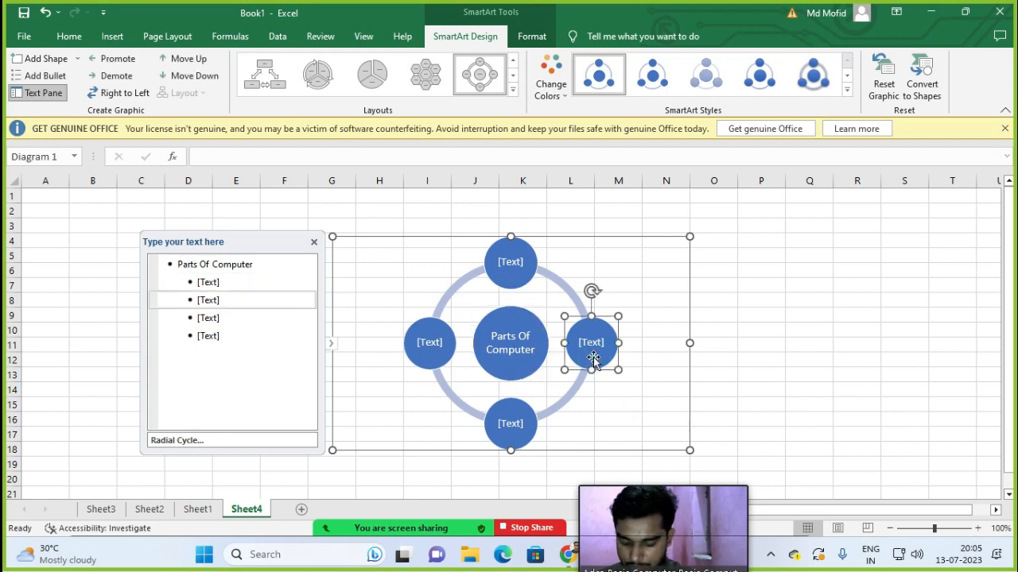
{"action": "type", "text": "mousre"}
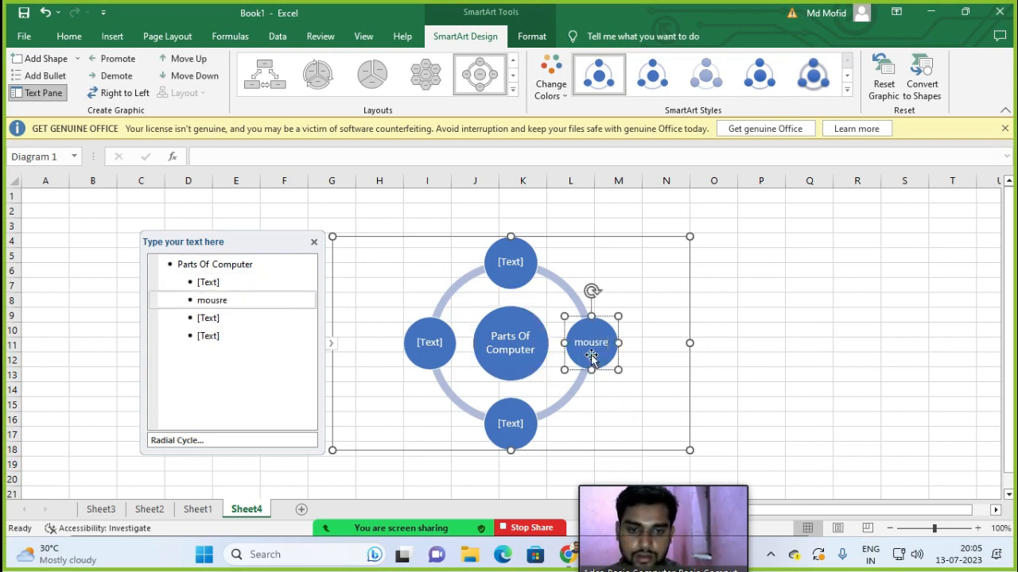
{"action": "key", "text": "Up"}
{"action": "left_click", "coordinate": [609, 338]}
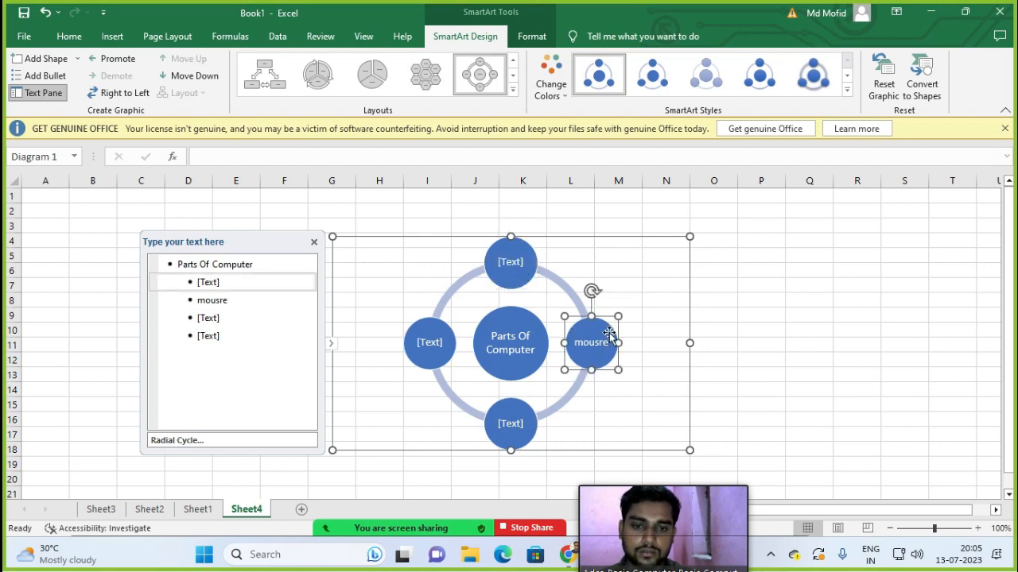
{"action": "key", "text": "Delete"}
{"action": "key", "text": "Delete"}
{"action": "key", "text": "Delete"}
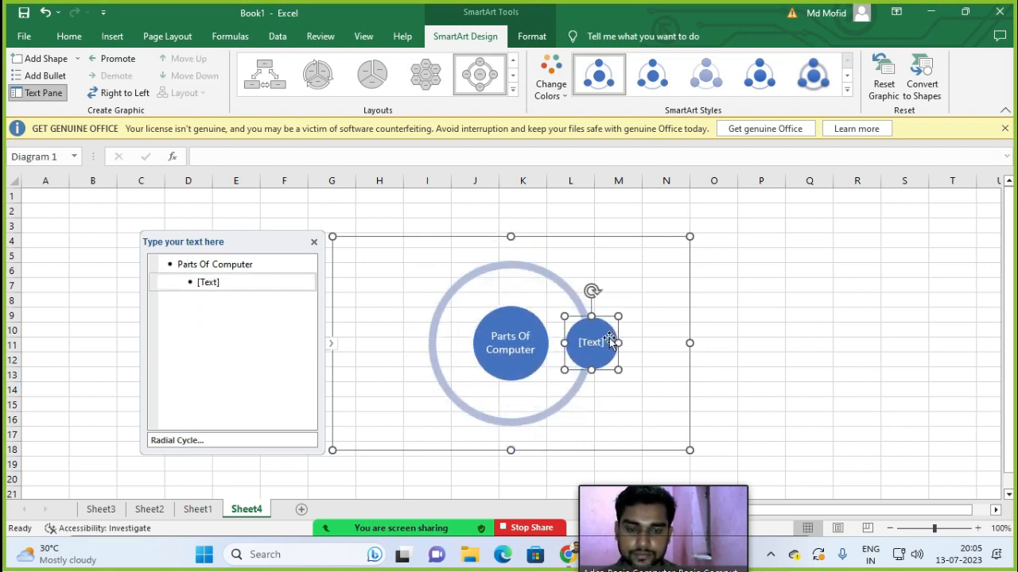
{"action": "key", "text": "ctrl+z"}
{"action": "key", "text": "ctrl+z"}
{"action": "key", "text": "ctrl+z"}
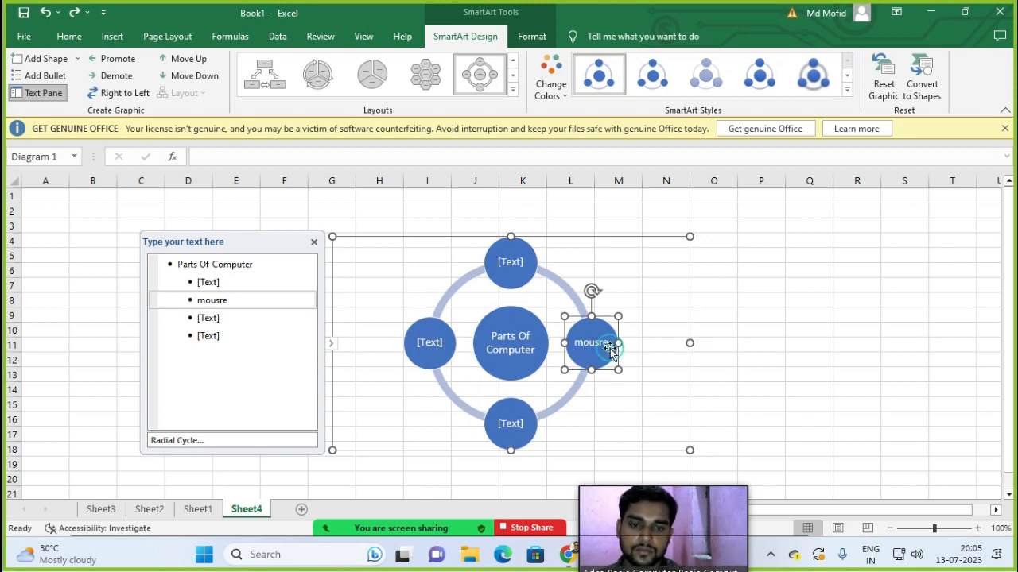
{"action": "type", "text": "mous"}
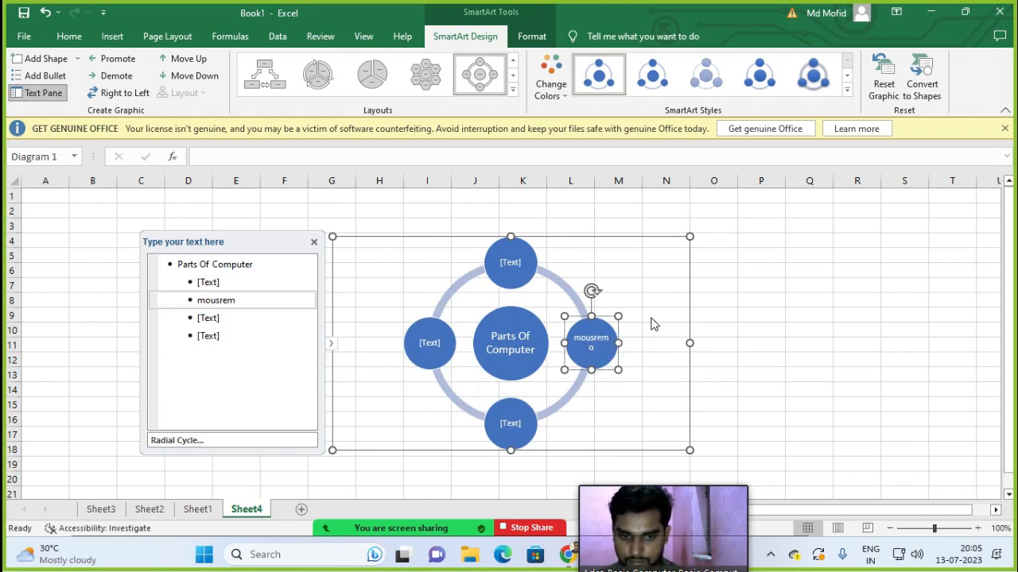
{"action": "key", "text": "BackSpace"}
{"action": "key", "text": "BackSpace"}
{"action": "key", "text": "BackSpace"}
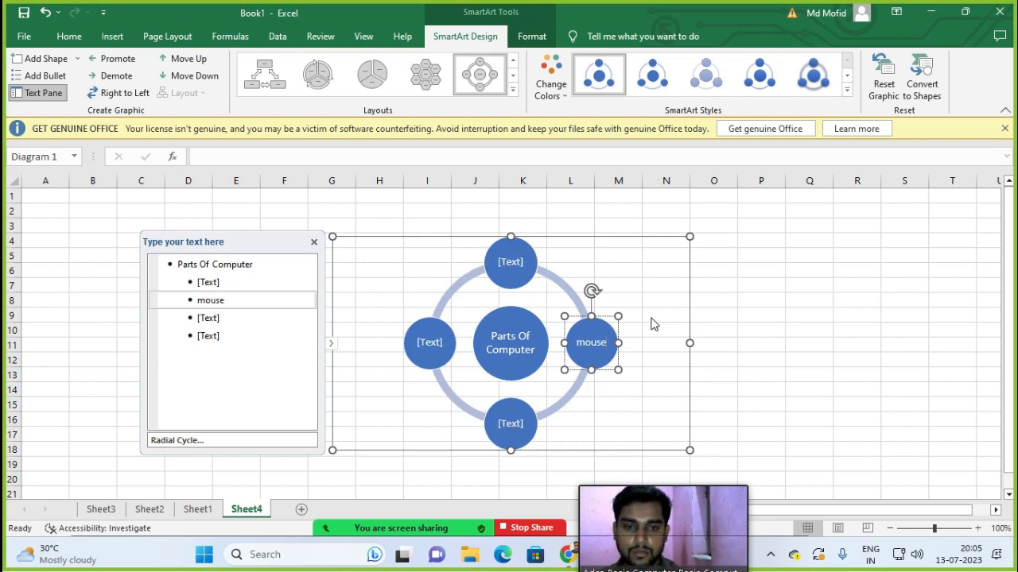
Step: Label the top circle 'key board' and begin the left 'c' and bottom 'sm' labels
{"action": "left_click", "coordinate": [515, 254]}
{"action": "type", "text": "k"}
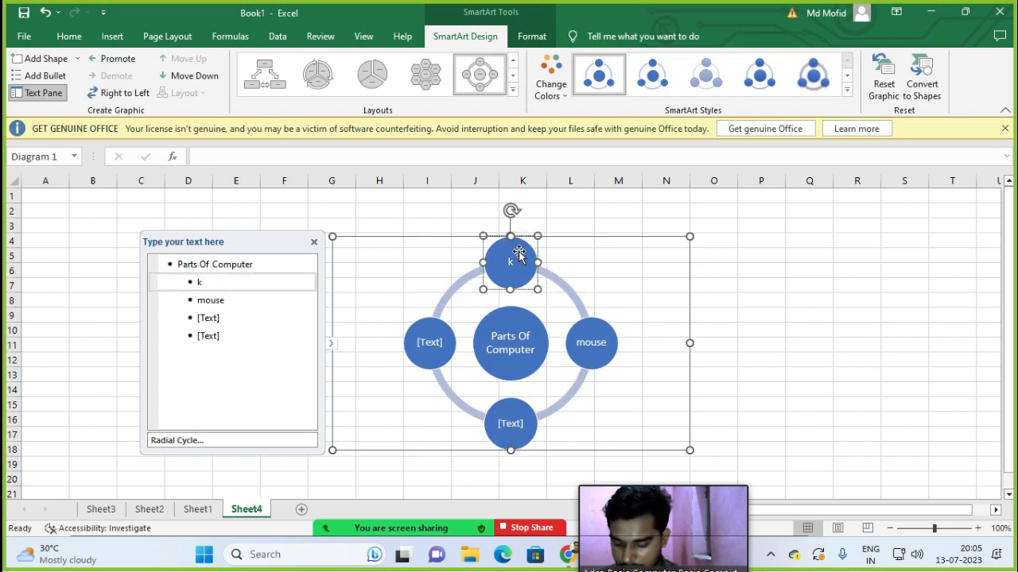
{"action": "type", "text": "ey board"}
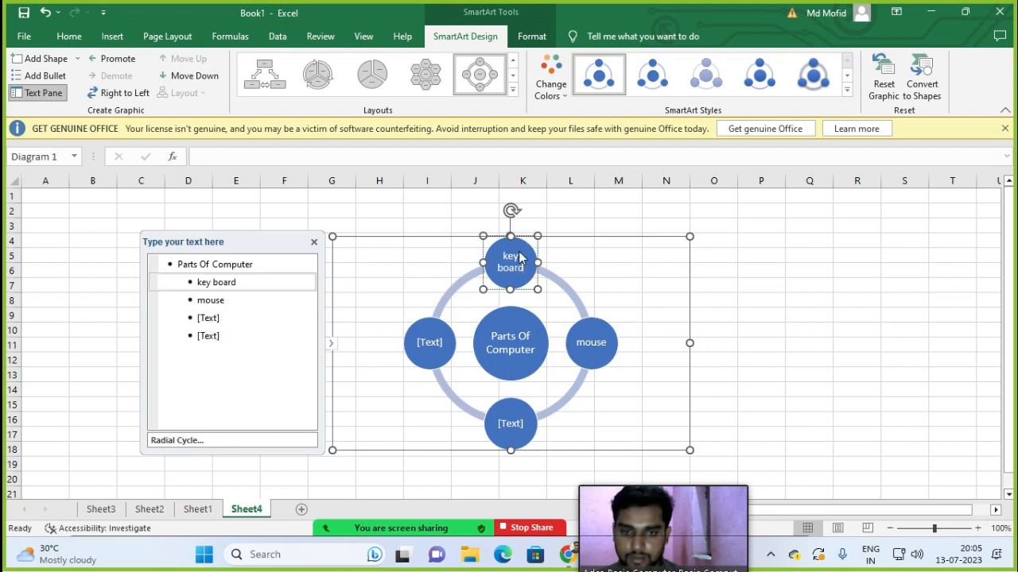
{"action": "left_click", "coordinate": [415, 334]}
{"action": "type", "text": "cpu"}
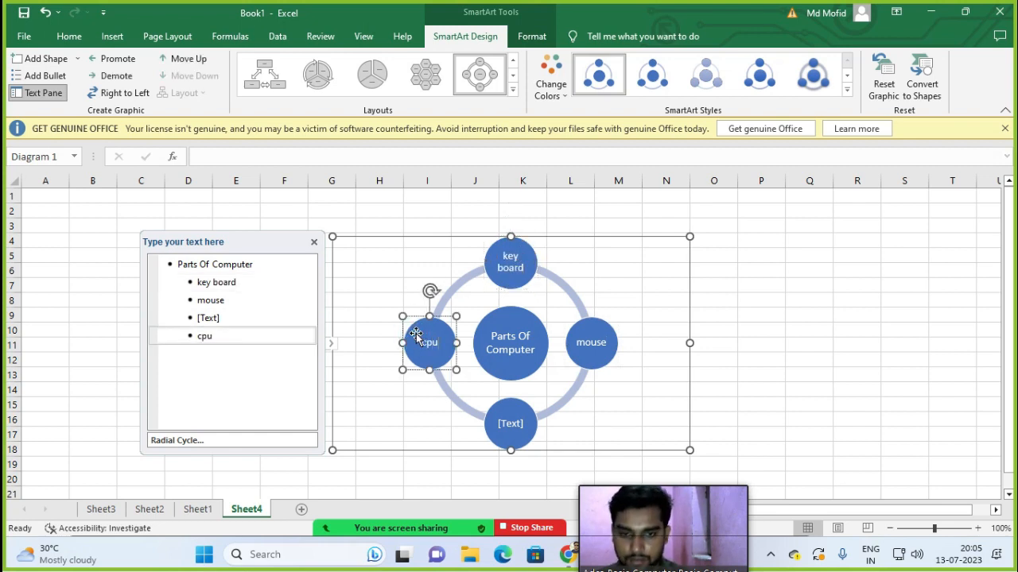
{"action": "left_click", "coordinate": [508, 422]}
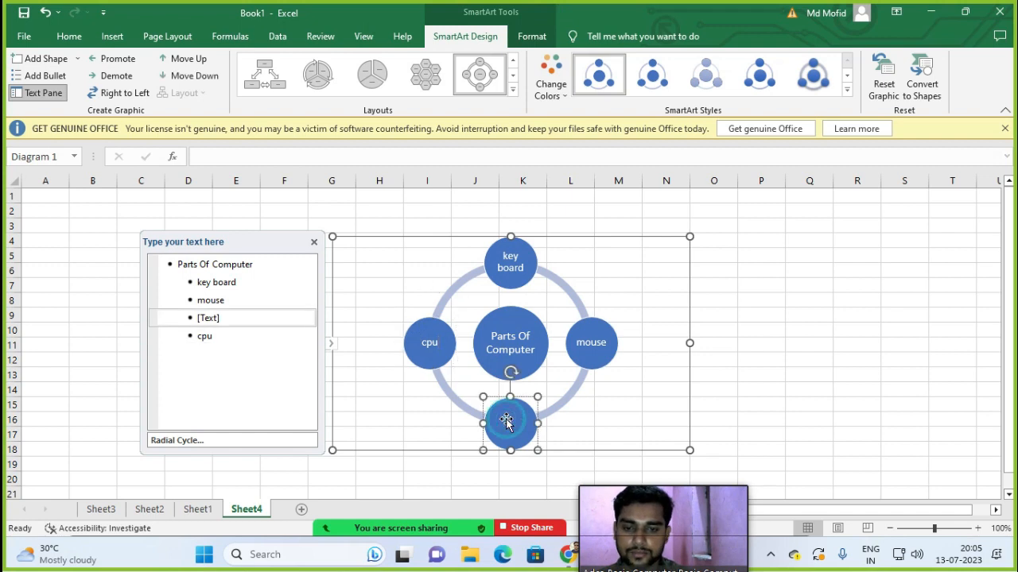
{"action": "type", "text": "s"}
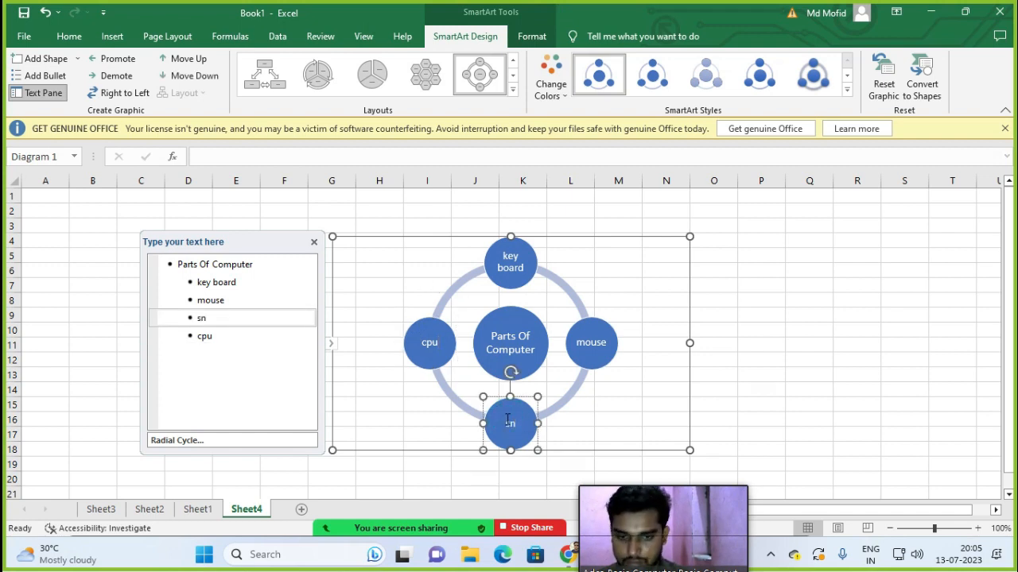
{"action": "type", "text": "mps"}
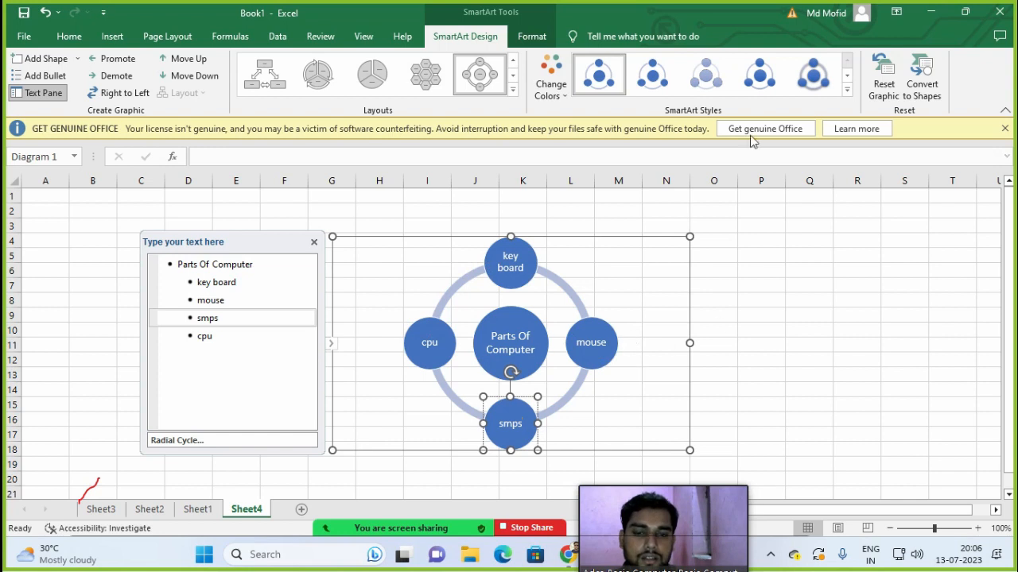
Step: Add a fifth circle after smps and label it 'Computer'
{"action": "right_click", "coordinate": [509, 406]}
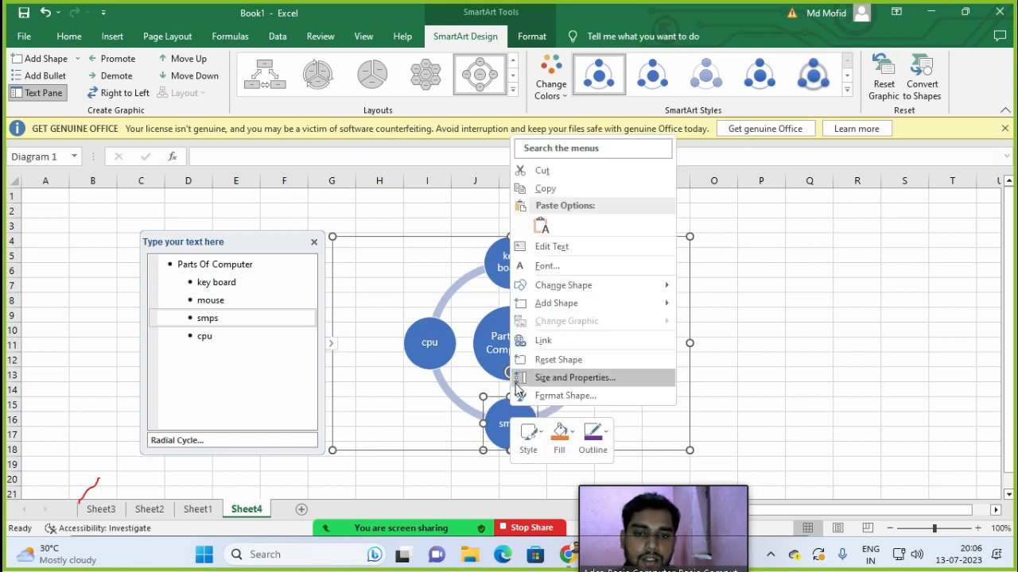
{"action": "mouse_move", "coordinate": [545, 310]}
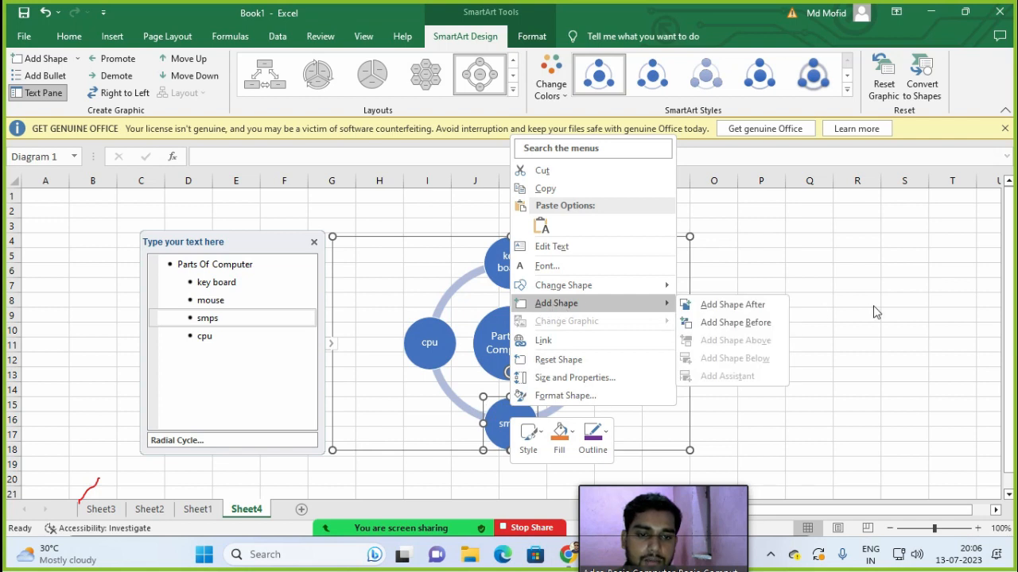
{"action": "left_click", "coordinate": [762, 308]}
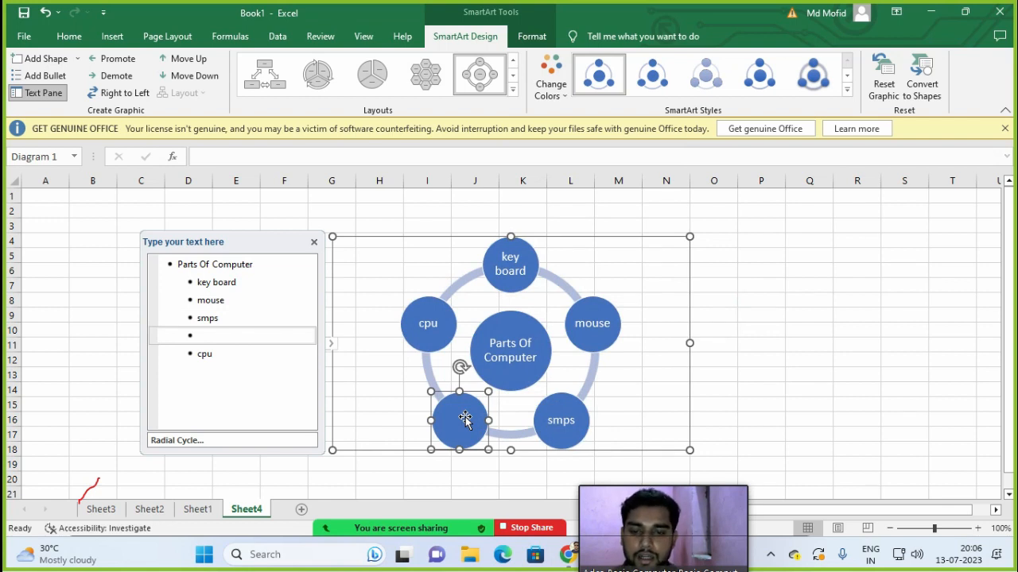
{"action": "type", "text": "C"}
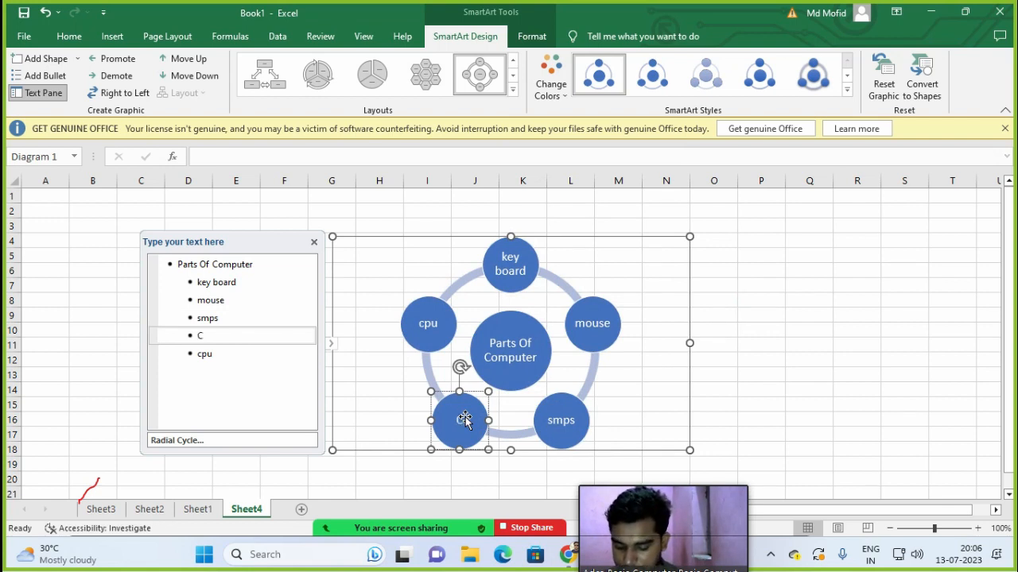
{"action": "type", "text": "mos"}
{"action": "key", "text": "BackSpace"}
{"action": "key", "text": "BackSpace"}
{"action": "key", "text": "BackSpace"}
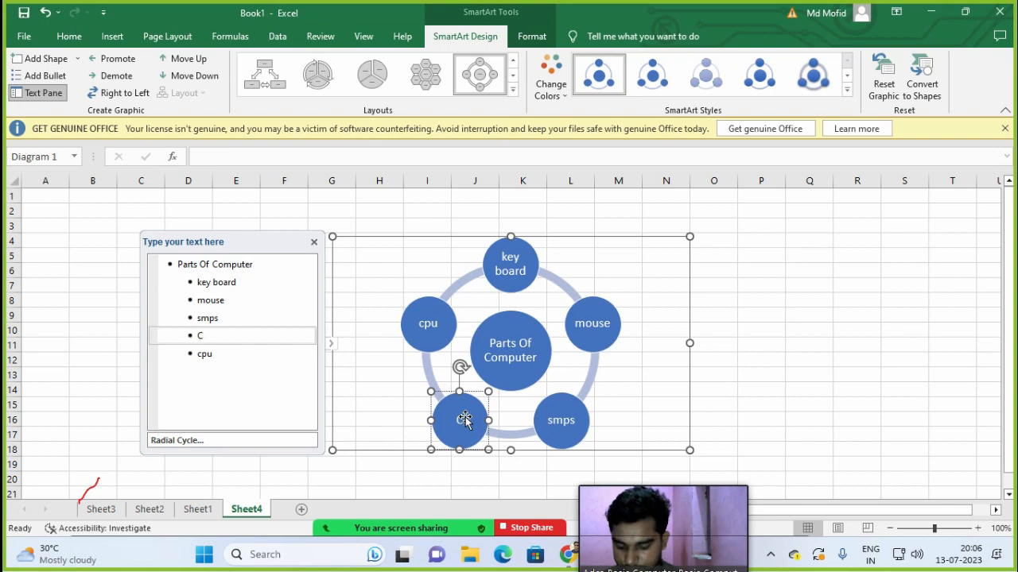
{"action": "type", "text": "omputer"}
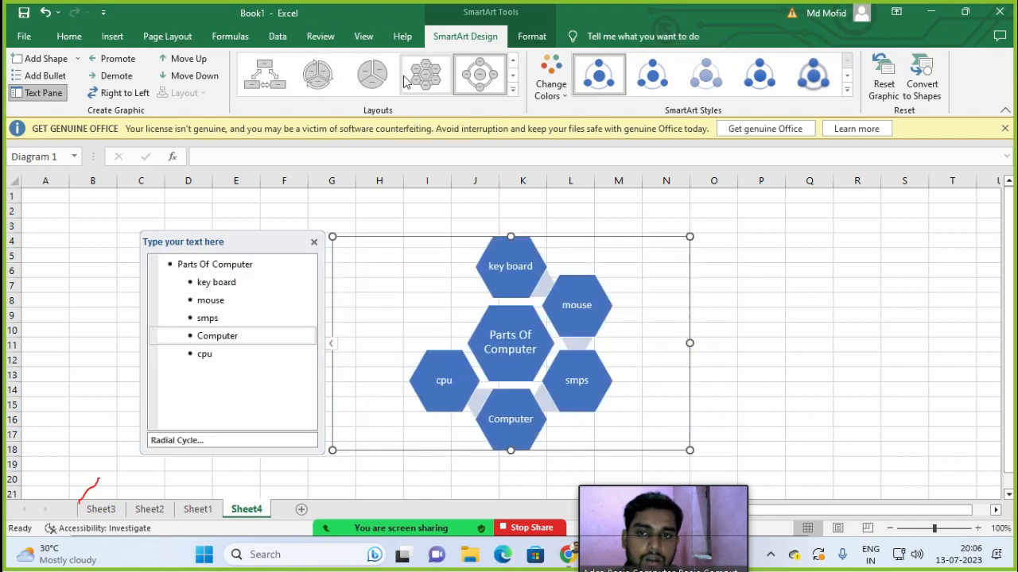
Step: Apply the Radial Venn layout, check the smps and cpu circles, then bring up Change Colors
{"action": "left_click", "coordinate": [513, 88]}
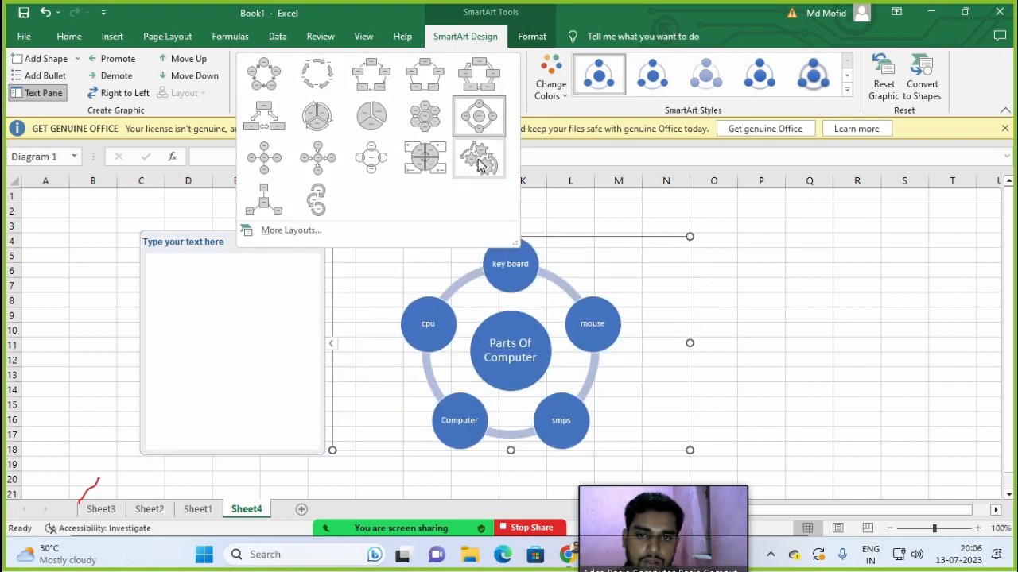
{"action": "left_click", "coordinate": [378, 167]}
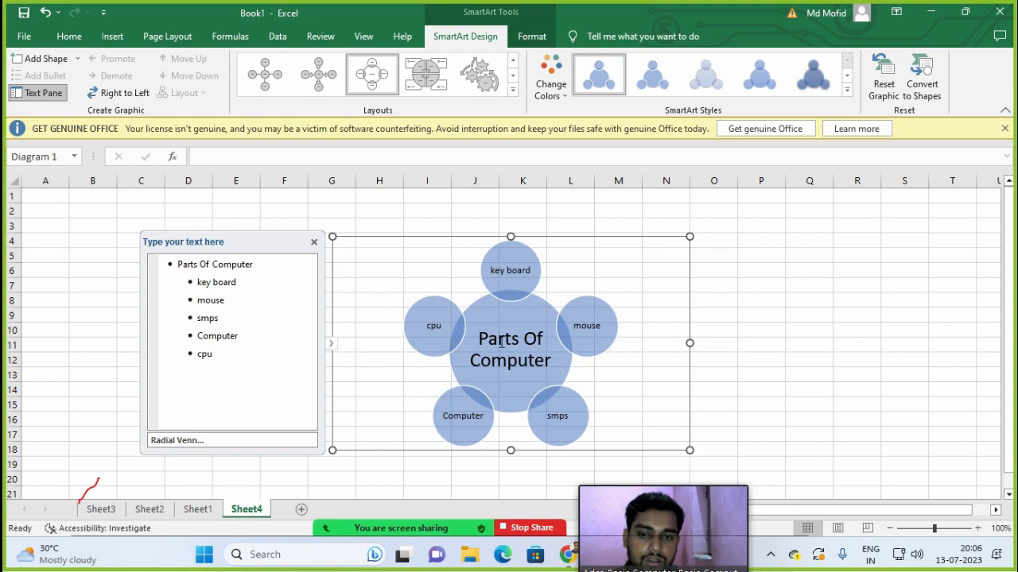
{"action": "left_click", "coordinate": [207, 322]}
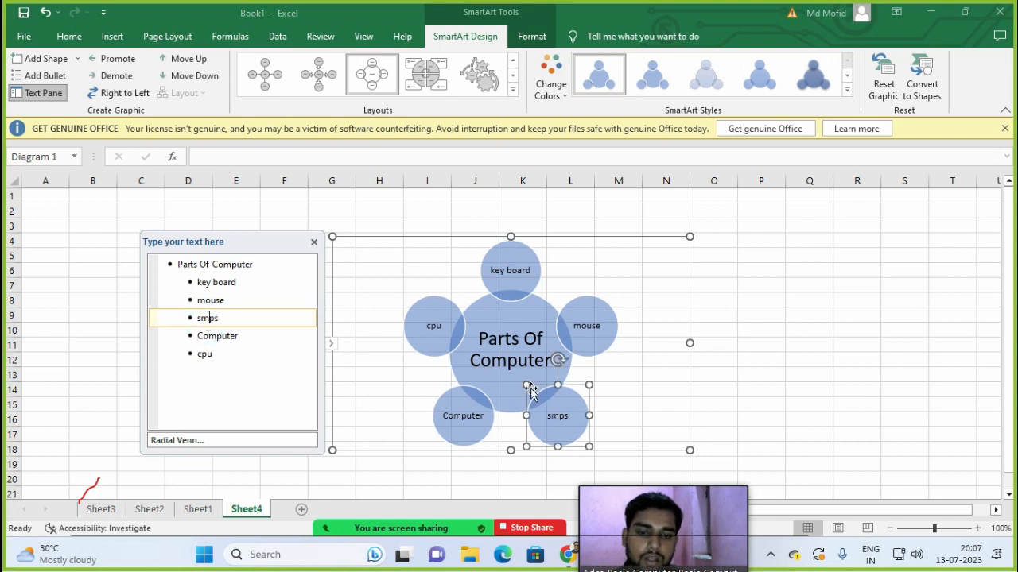
{"action": "left_click", "coordinate": [226, 360]}
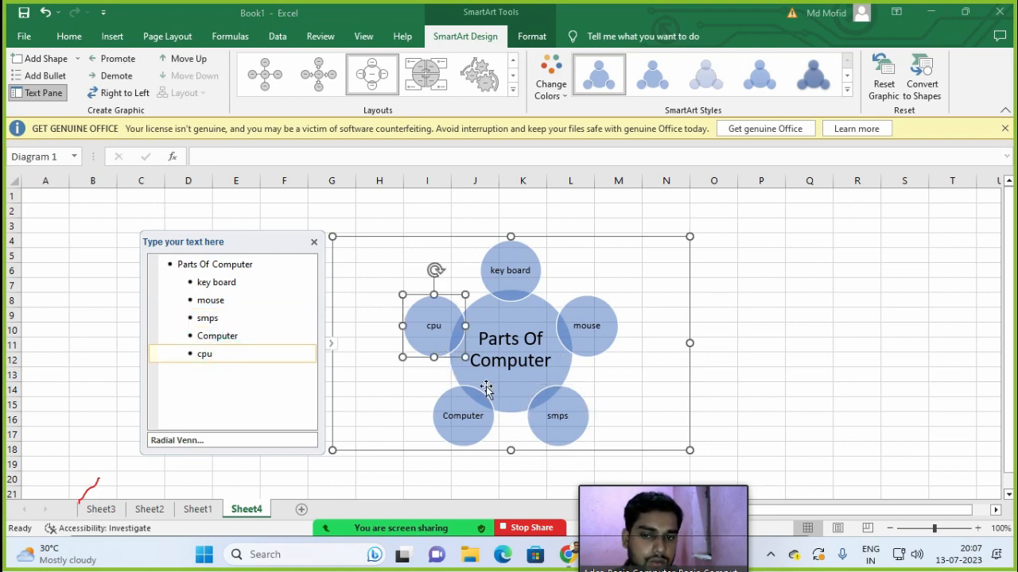
{"action": "left_click", "coordinate": [450, 238]}
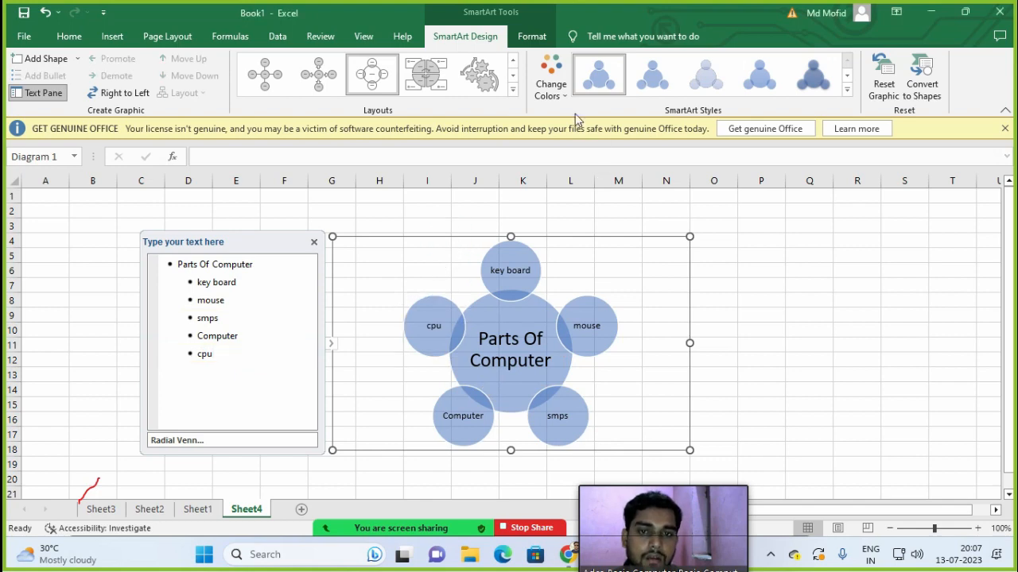
{"action": "left_click", "coordinate": [551, 84]}
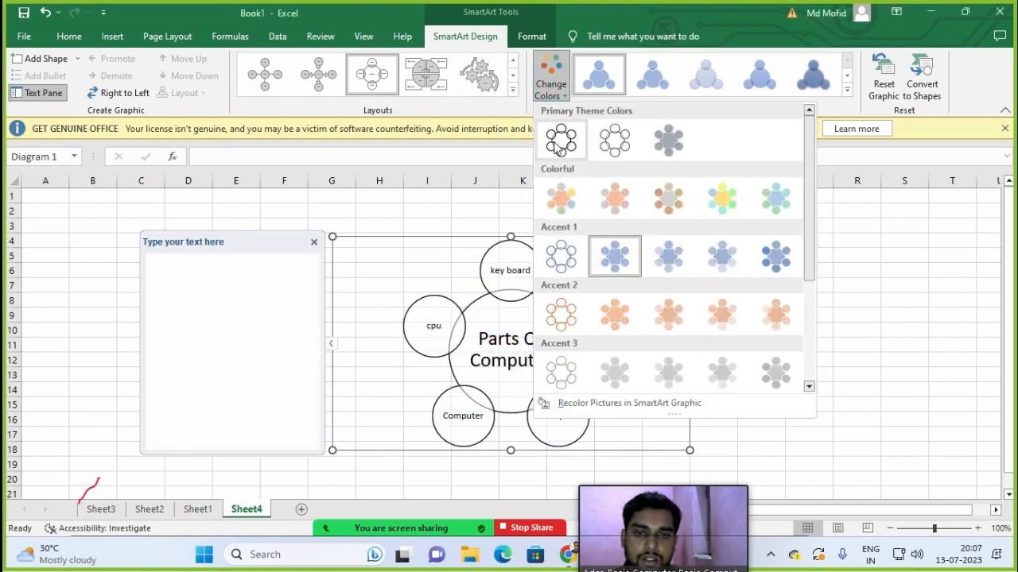
Step: Give the diagram a Colorful colour scheme and the last shaded 3D SmartArt style
{"action": "left_click", "coordinate": [736, 203]}
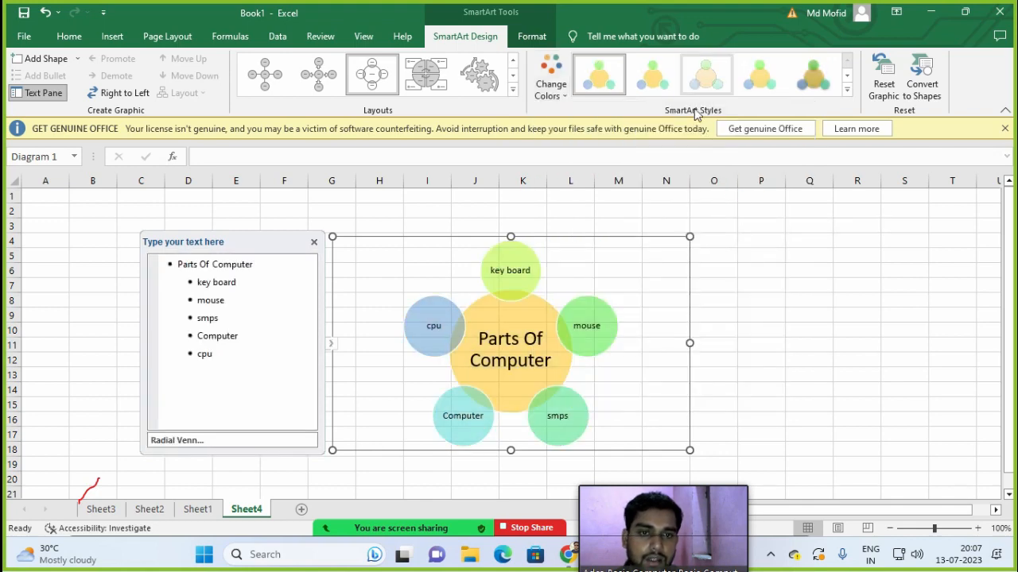
{"action": "left_click", "coordinate": [811, 85]}
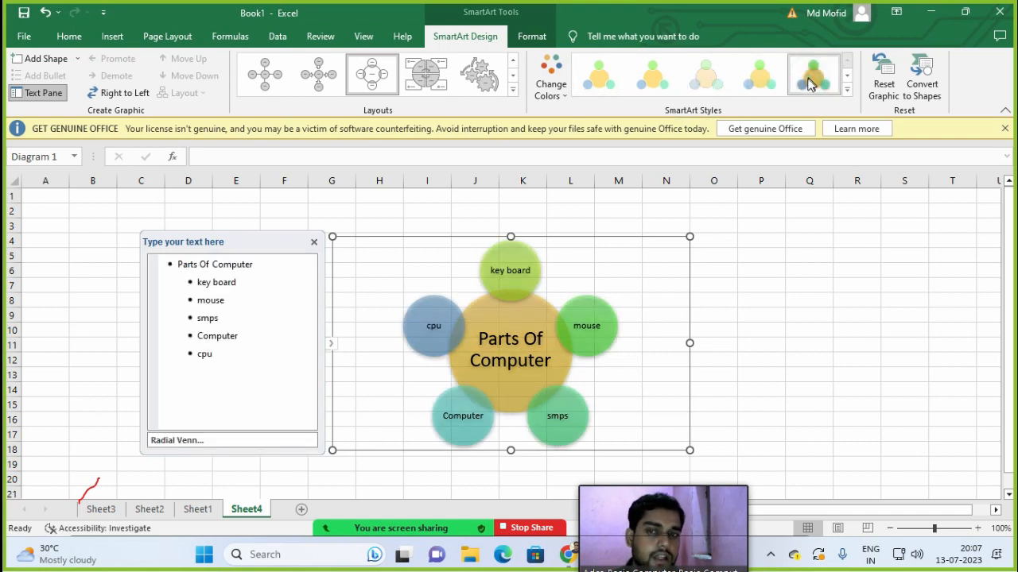
{"action": "left_click", "coordinate": [112, 37]}
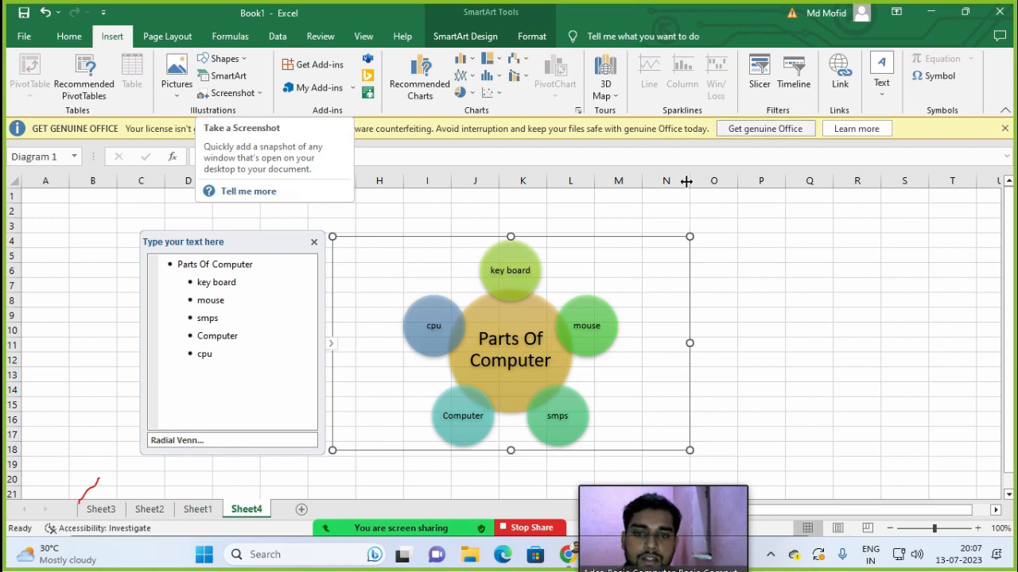
{"action": "left_click", "coordinate": [222, 94]}
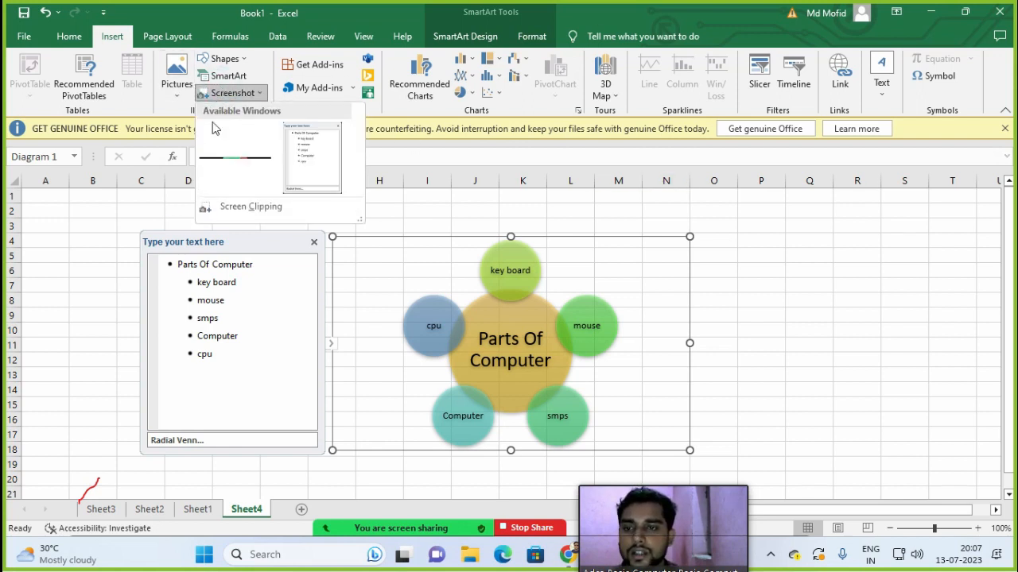
{"action": "left_click", "coordinate": [247, 206]}
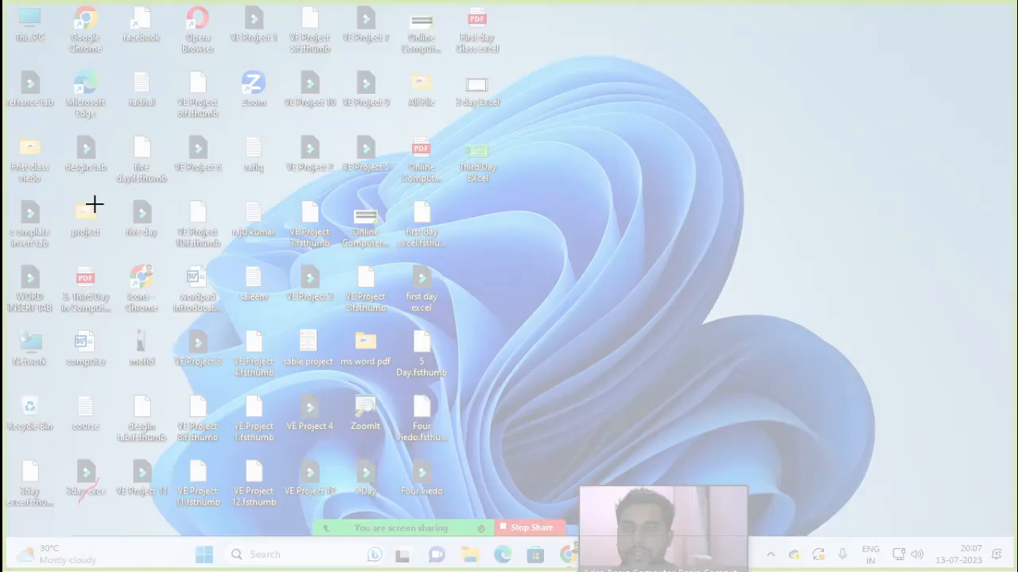
{"action": "left_click_drag", "start_coordinate": [10, 2], "coordinate": [601, 125]}
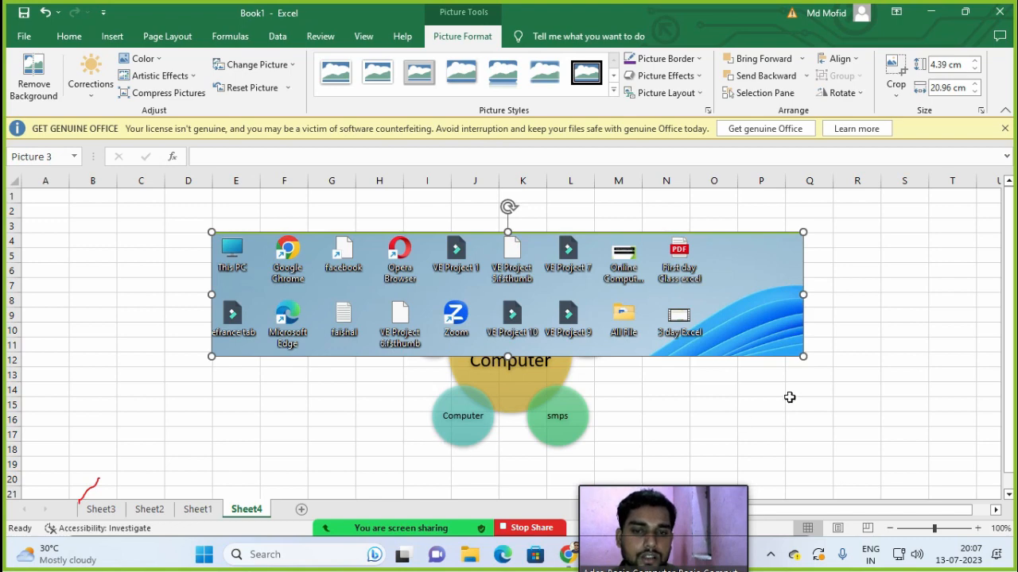
{"action": "left_click_drag", "start_coordinate": [802, 357], "coordinate": [672, 340]}
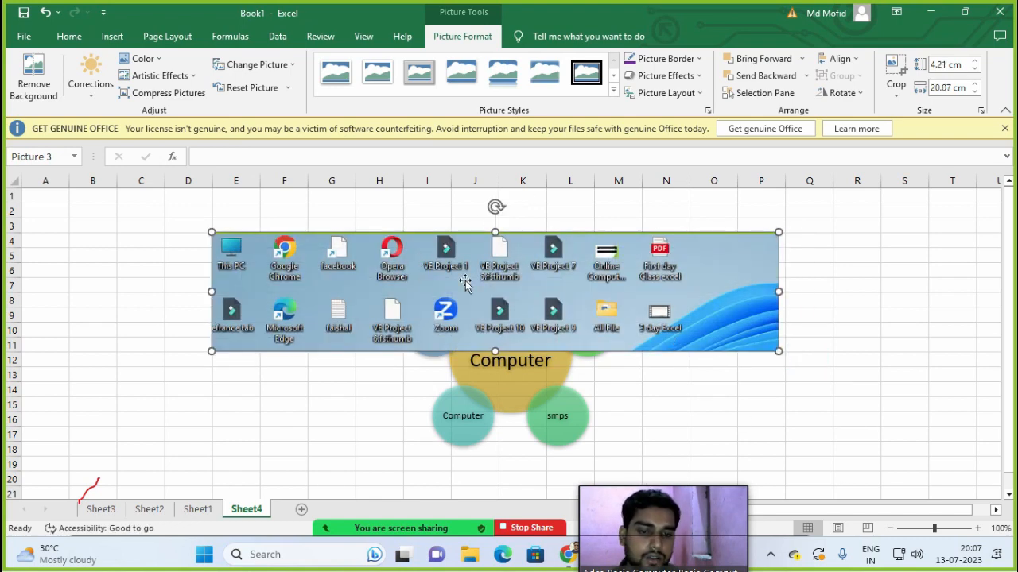
{"action": "key", "text": "Delete"}
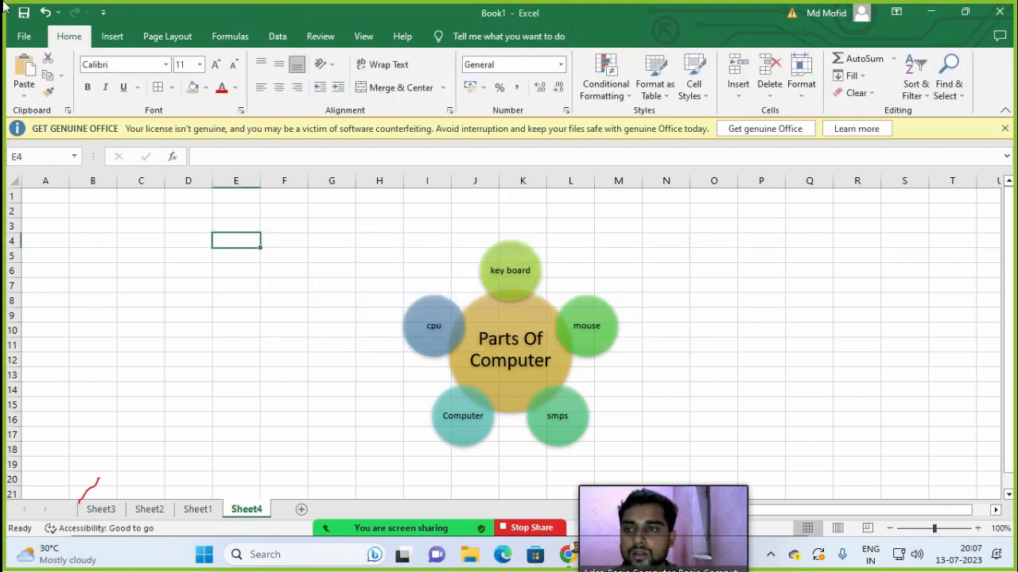
{"action": "left_click", "coordinate": [110, 36]}
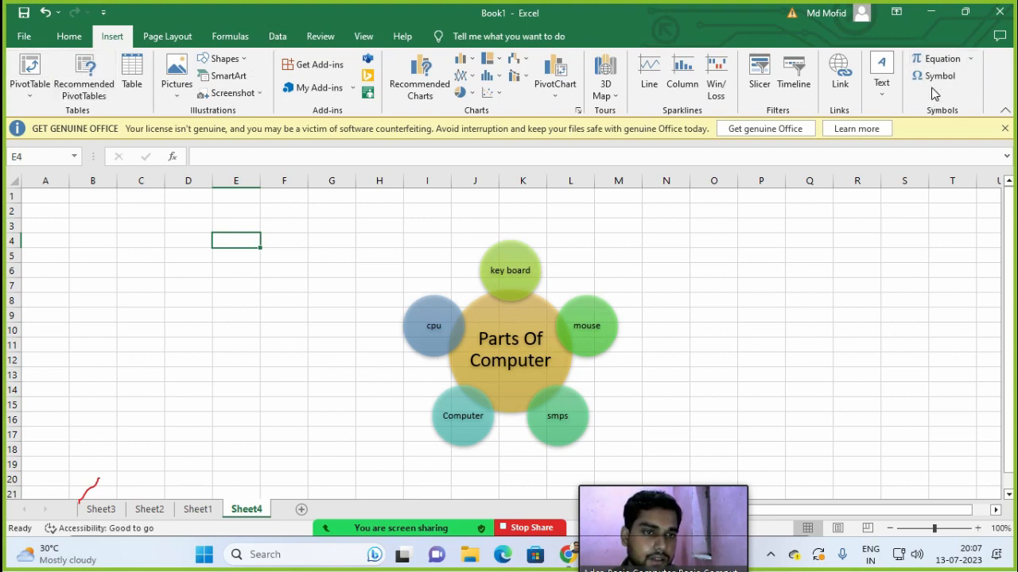
{"action": "left_click", "coordinate": [233, 344]}
{"action": "left_click", "coordinate": [318, 285]}
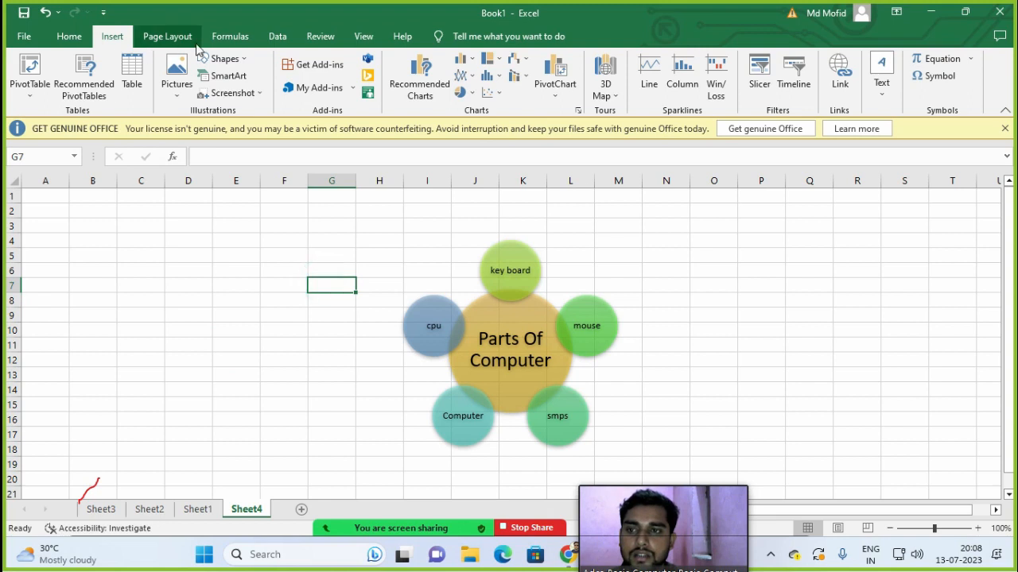